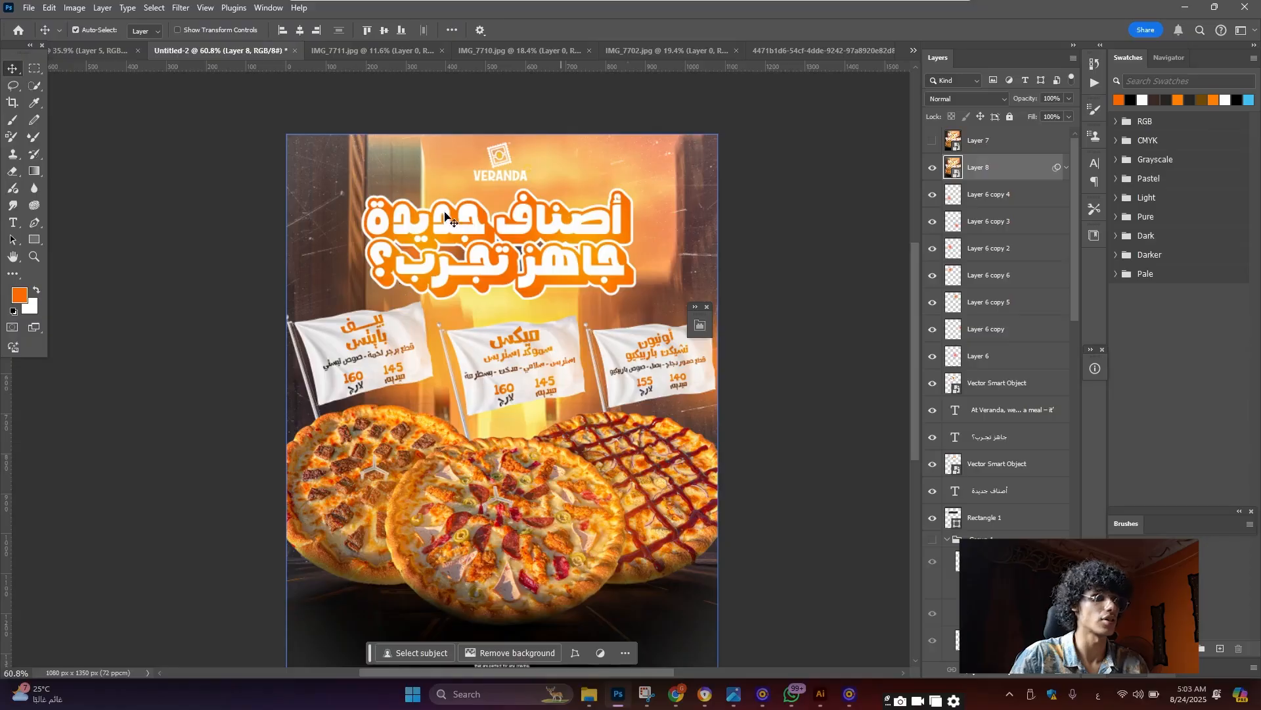
Look through the road photo results in the browser, then return to Photoshop
{"action": "scroll", "coordinate": [652, 491], "scroll_direction": "down", "scroll_amount": 2}
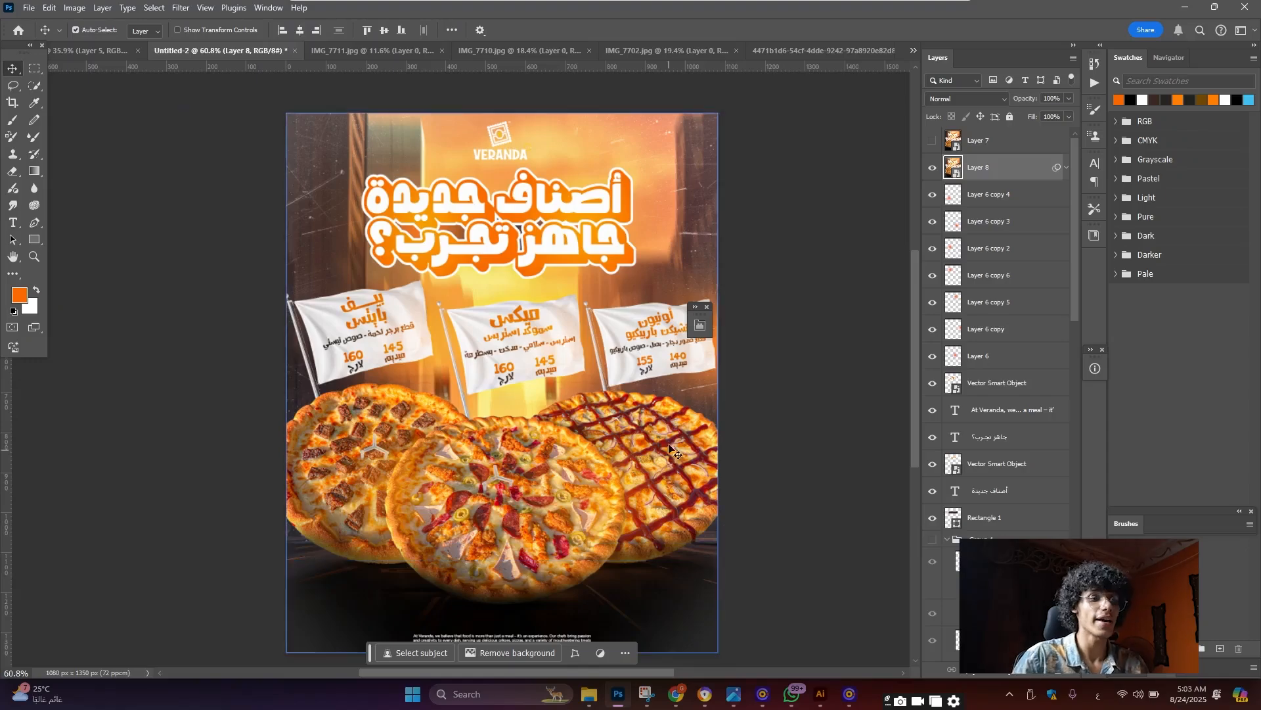
{"action": "scroll", "coordinate": [1006, 195], "scroll_direction": "down", "scroll_amount": 9}
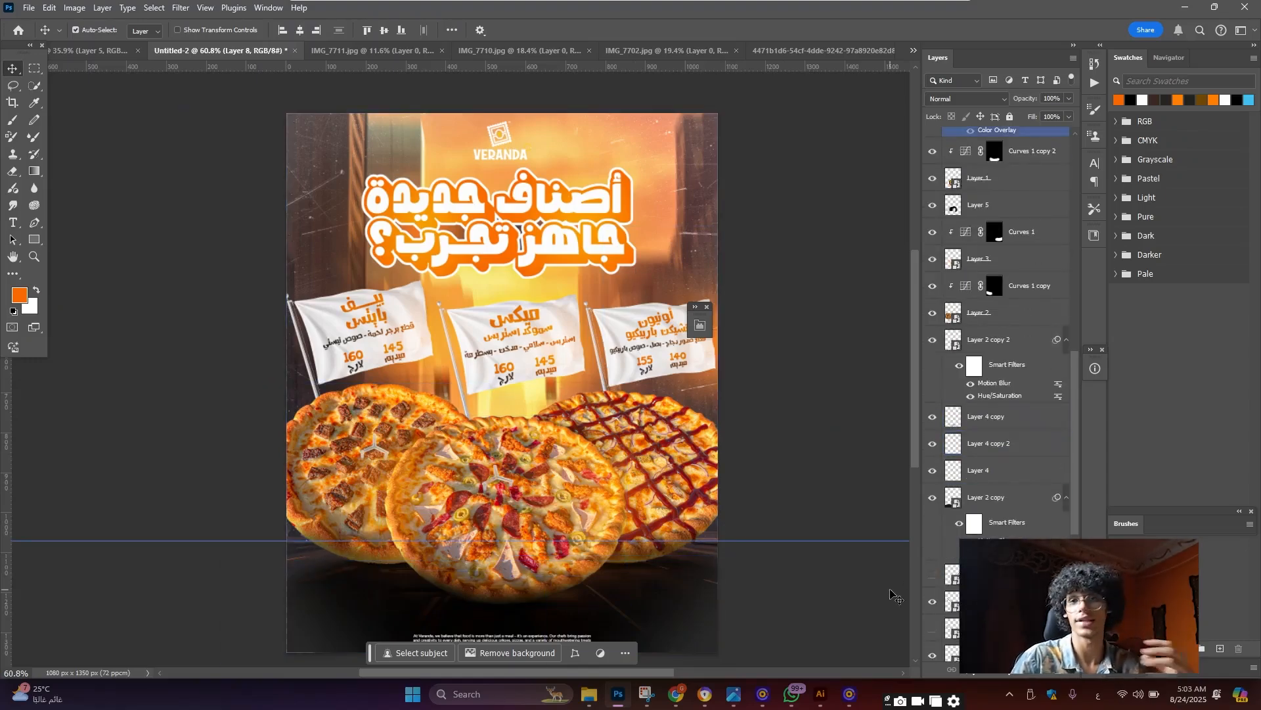
{"action": "left_click", "coordinate": [676, 695]}
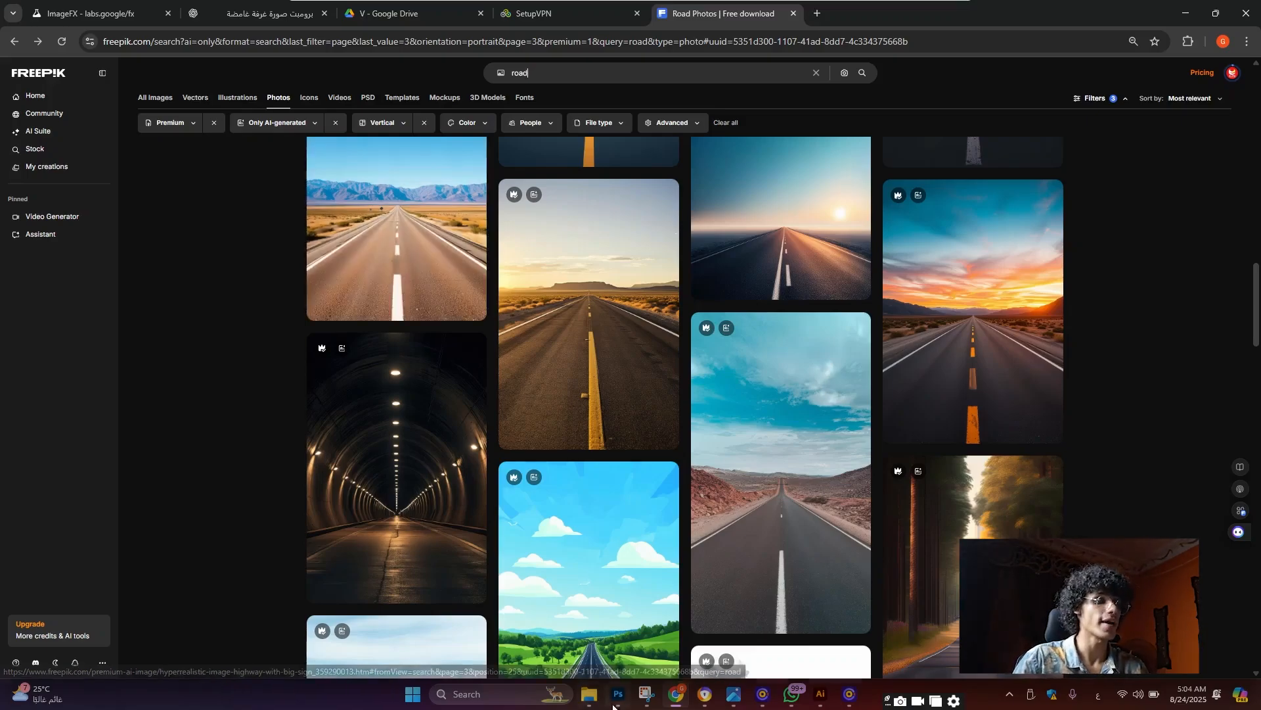
{"action": "key", "text": "alt+Tab"}
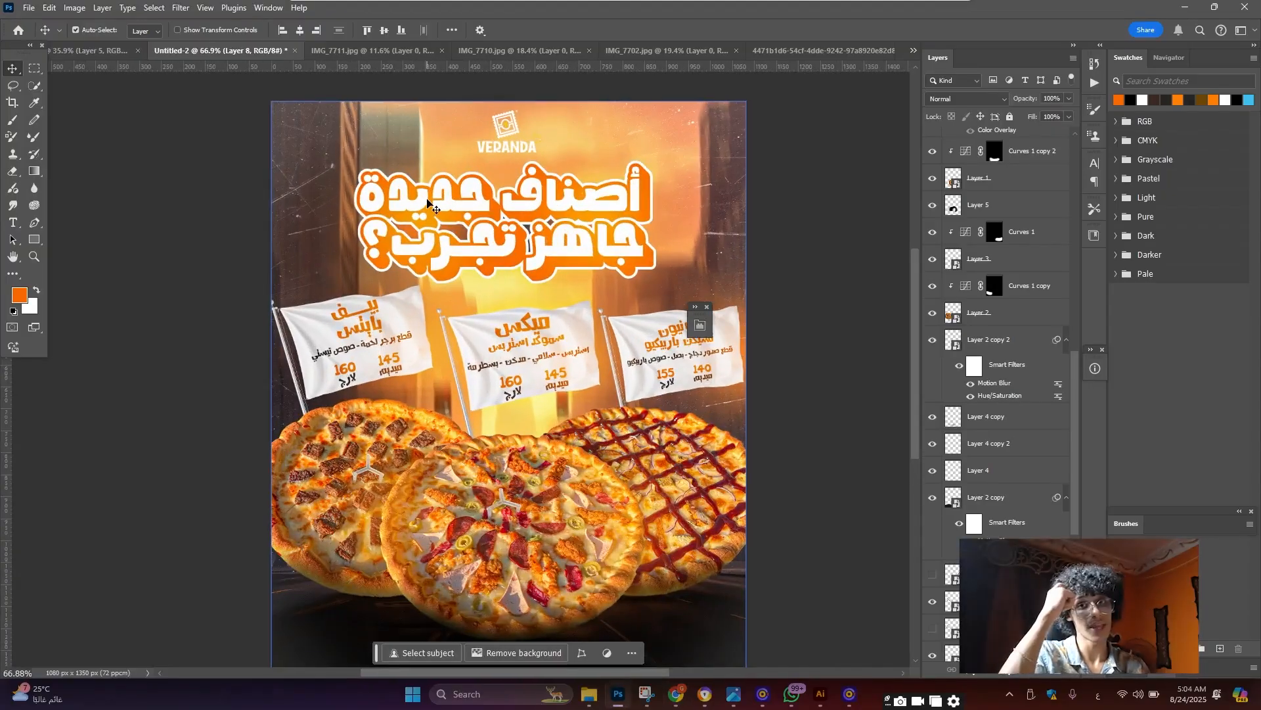
Create a new blank document from the 1080 × 1350 px recent preset
{"action": "left_click", "coordinate": [28, 8]}
{"action": "left_click", "coordinate": [32, 25]}
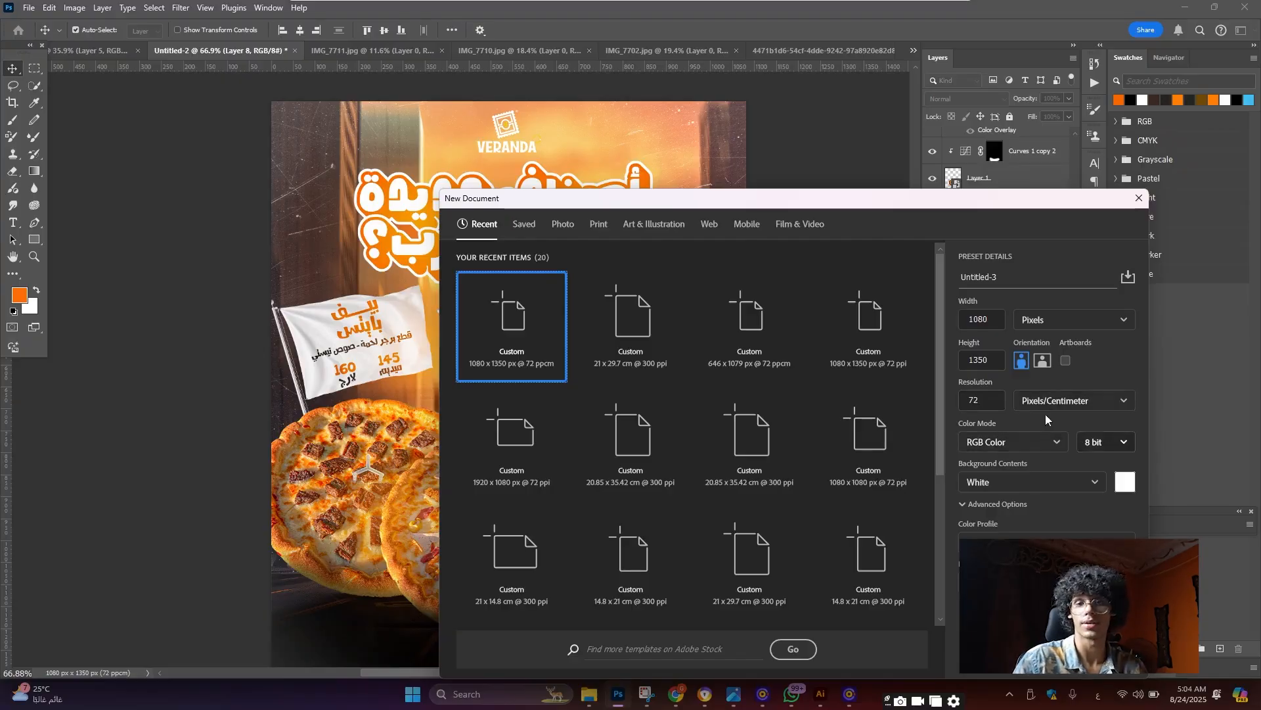
{"action": "left_click", "coordinate": [1051, 655]}
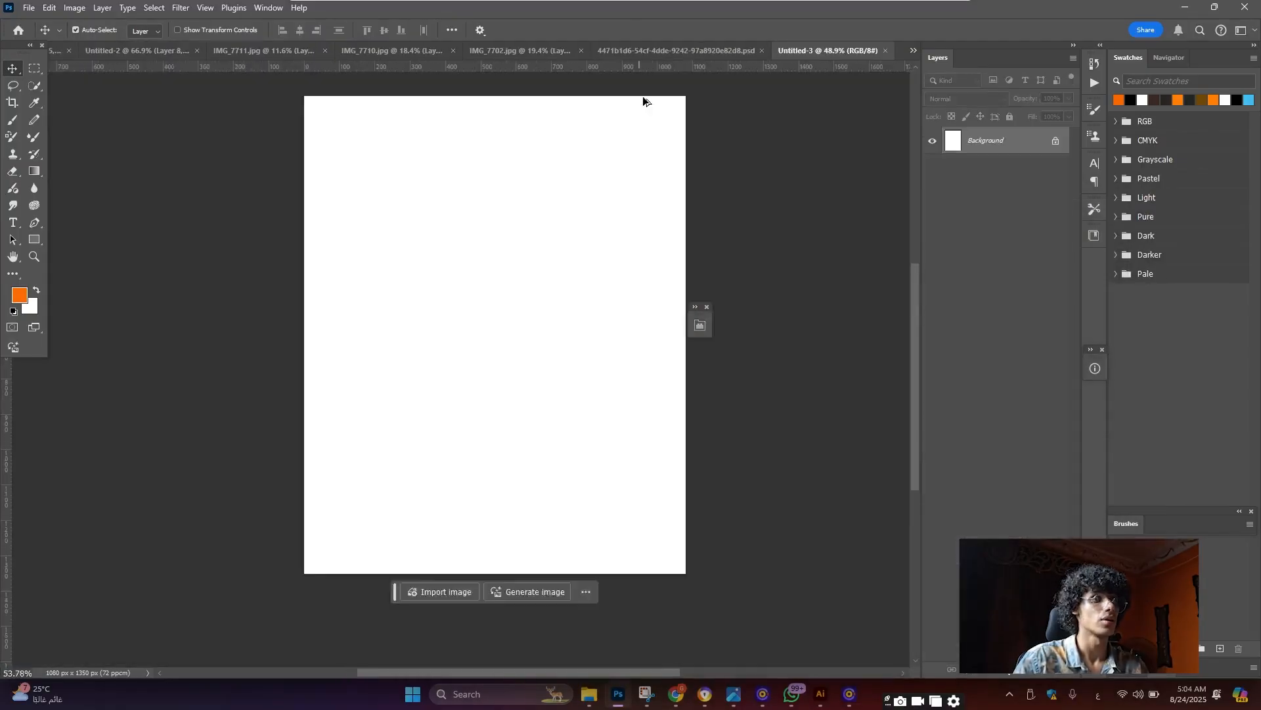
{"action": "scroll", "coordinate": [516, 125], "scroll_direction": "up", "scroll_amount": 3}
{"action": "scroll", "coordinate": [505, 130], "scroll_direction": "down", "scroll_amount": 2}
Bring the Downloads folder forward and drag the city streetscape image toward the new document
{"action": "mouse_move", "coordinate": [589, 694]}
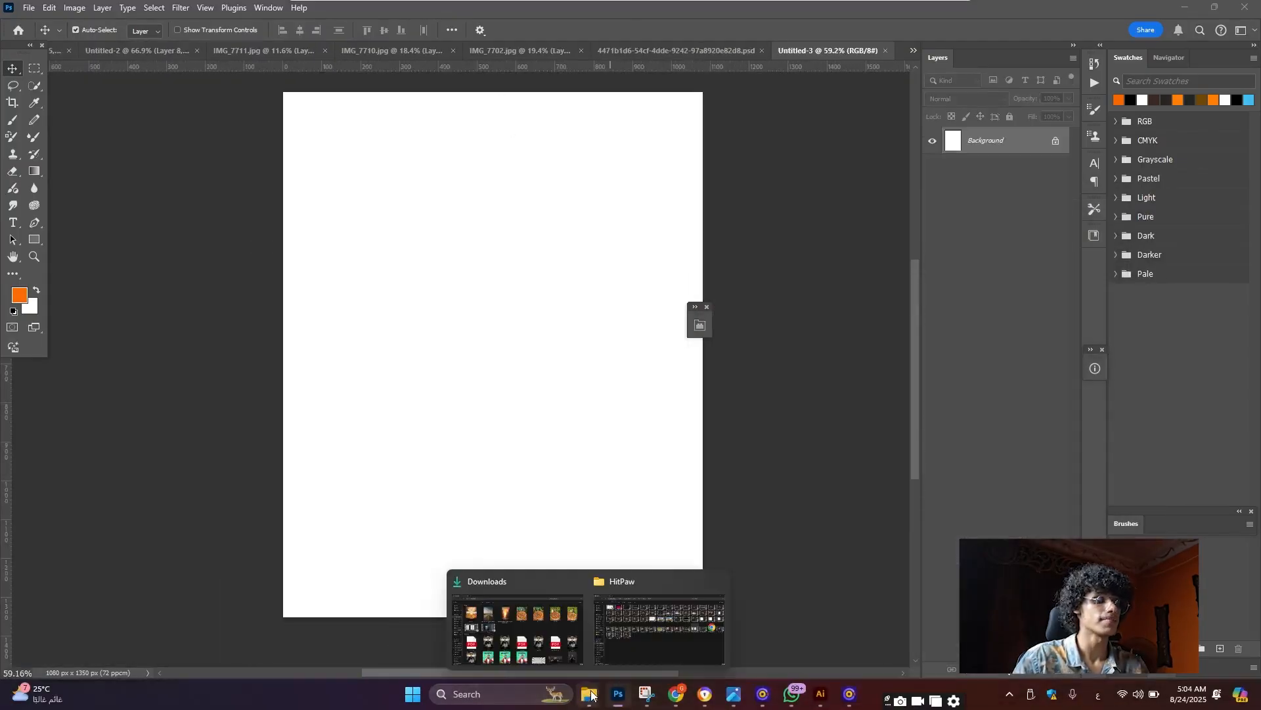
{"action": "left_click", "coordinate": [533, 641]}
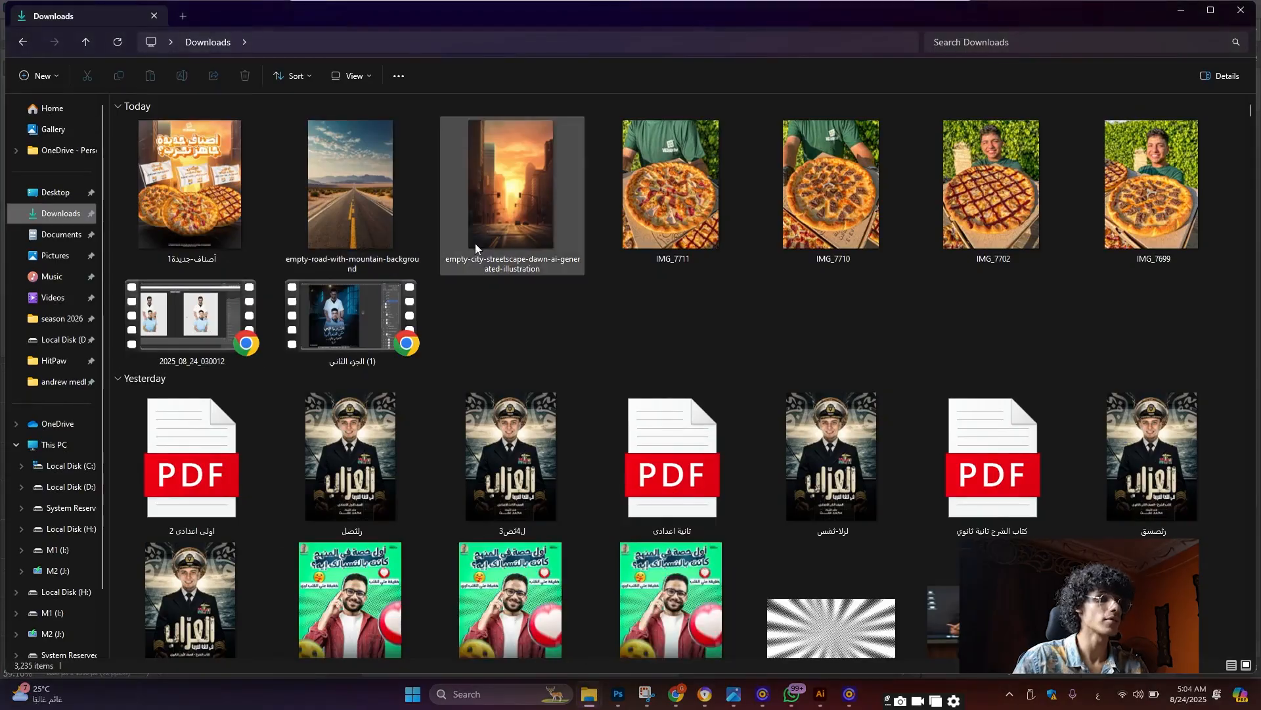
{"action": "left_click_drag", "start_coordinate": [512, 191], "coordinate": [702, 374]}
Stretch the placed empty city streetscape image to the canvas width and commit its placement
{"action": "left_click_drag", "start_coordinate": [616, 455], "coordinate": [605, 411]}
{"action": "scroll", "coordinate": [605, 411], "scroll_direction": "down", "scroll_amount": 3}
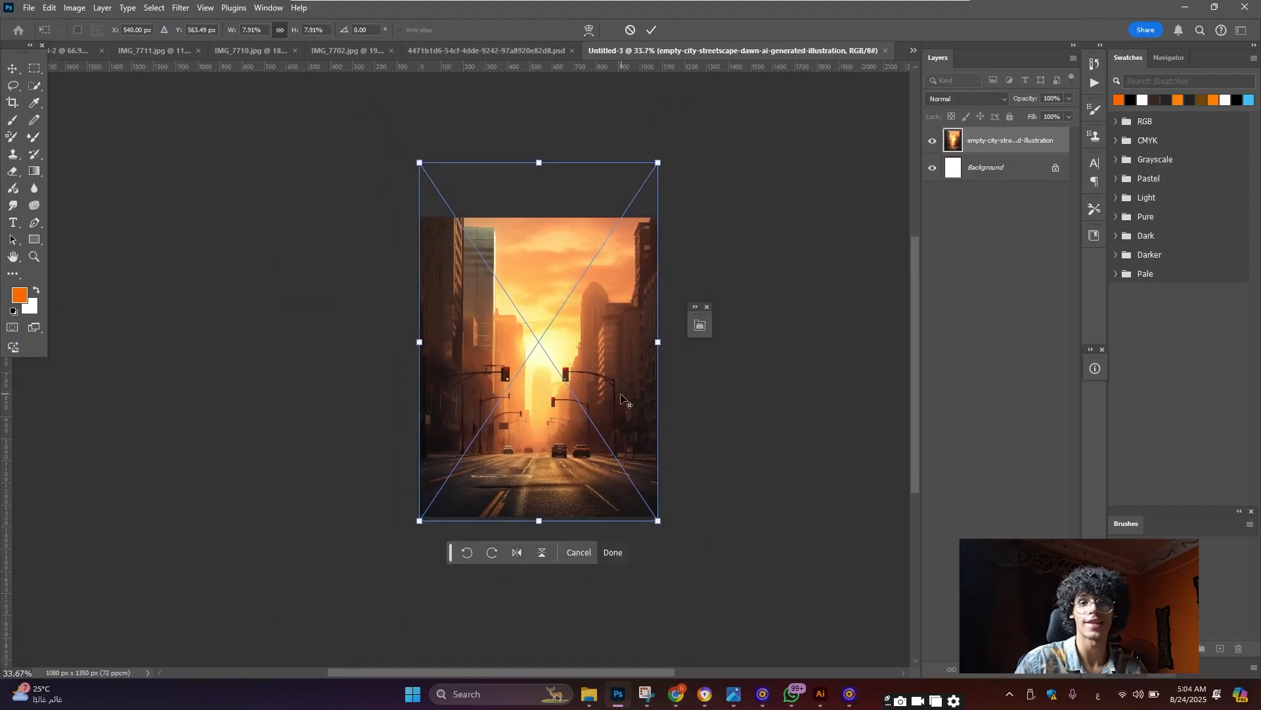
{"action": "left_click", "coordinate": [13, 70]}
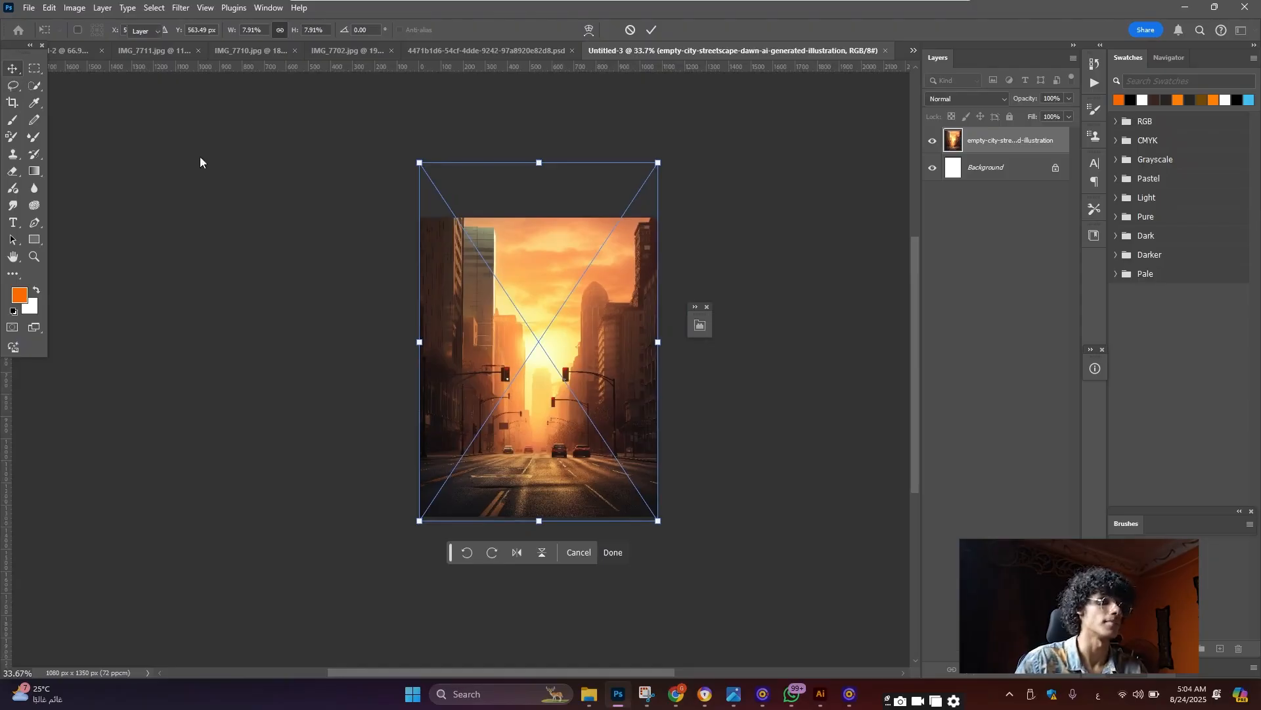
{"action": "scroll", "coordinate": [544, 314], "scroll_direction": "up", "scroll_amount": 3}
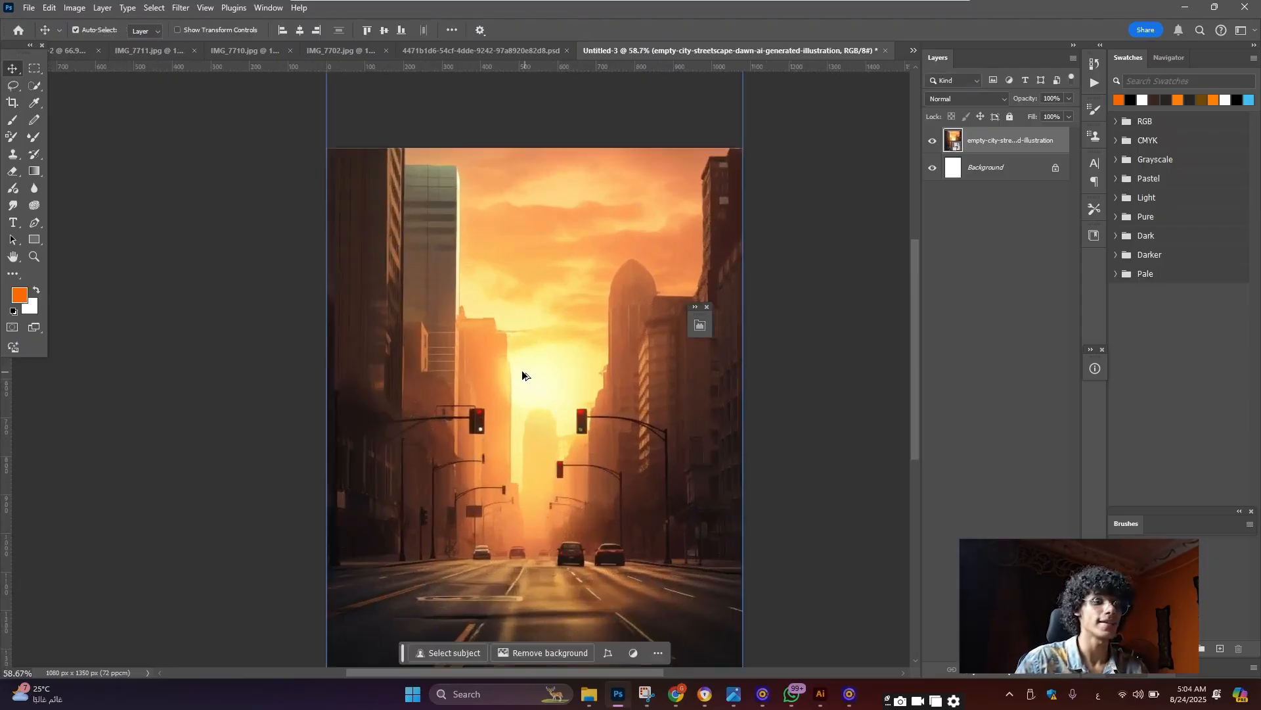
{"action": "scroll", "coordinate": [521, 369], "scroll_direction": "down", "scroll_amount": 2}
{"action": "scroll", "coordinate": [587, 424], "scroll_direction": "up", "scroll_amount": 2}
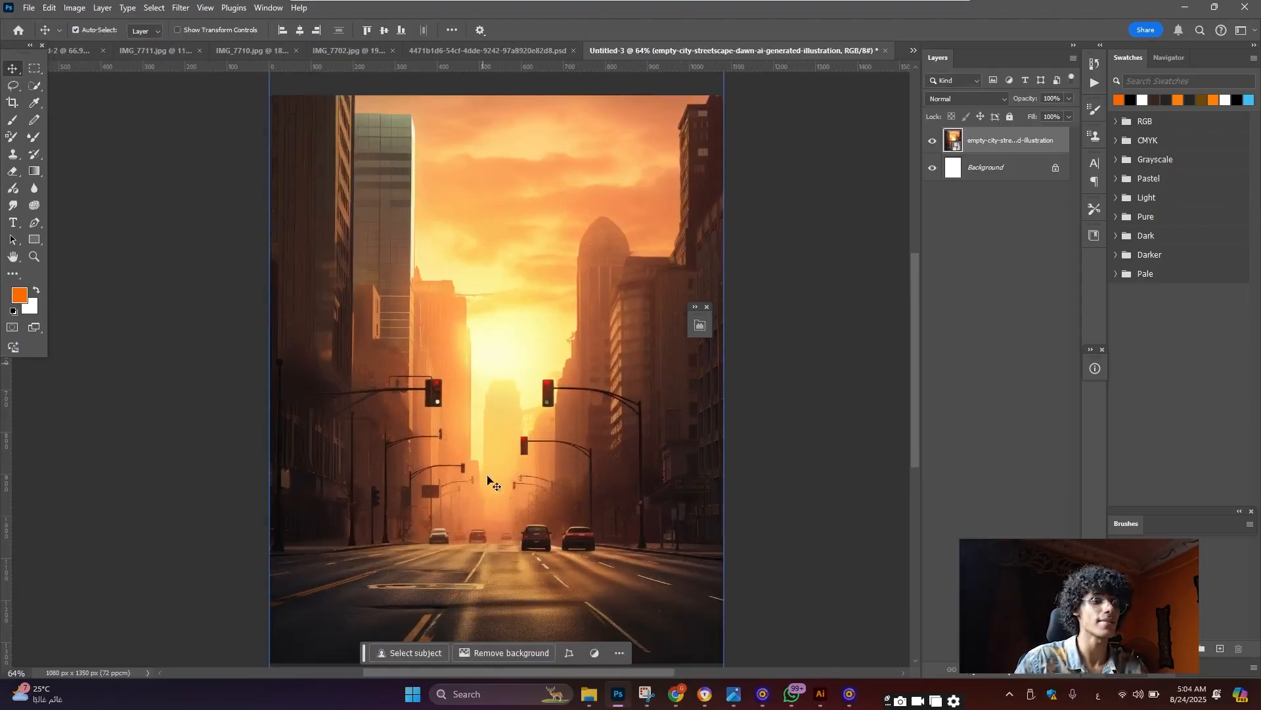
{"action": "scroll", "coordinate": [604, 394], "scroll_direction": "down", "scroll_amount": 1}
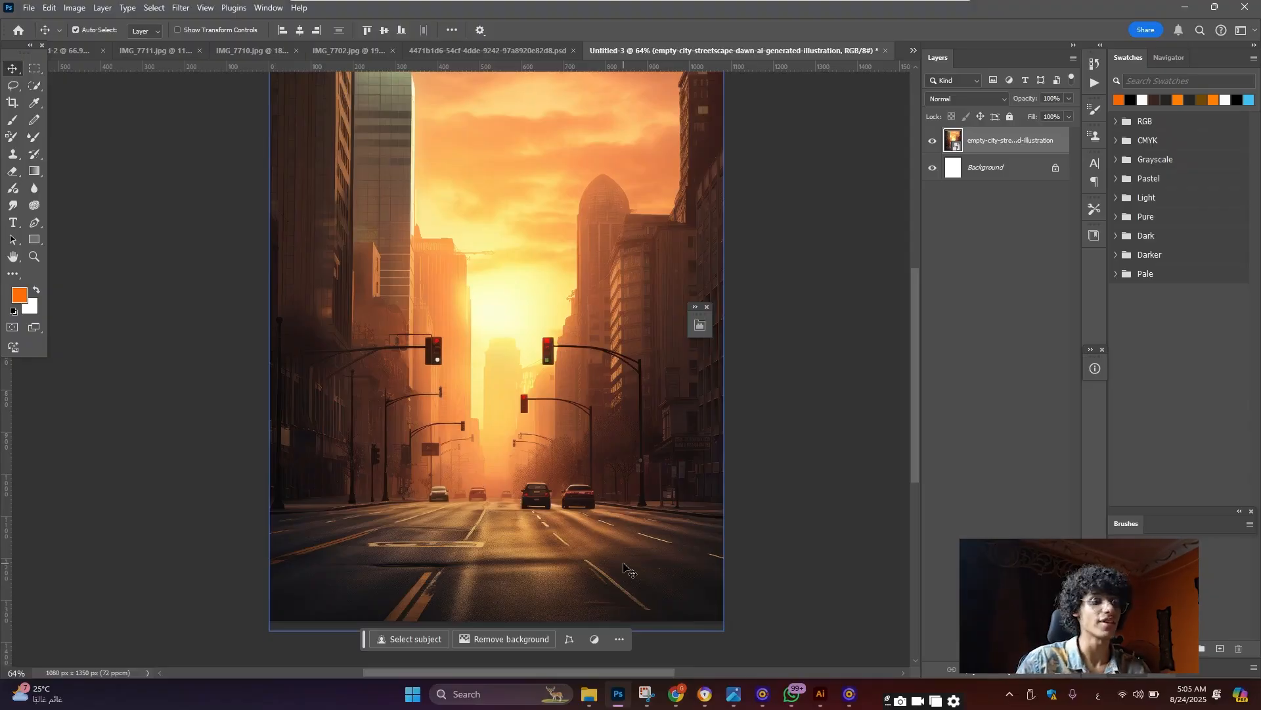
{"action": "scroll", "coordinate": [551, 497], "scroll_direction": "down", "scroll_amount": 2}
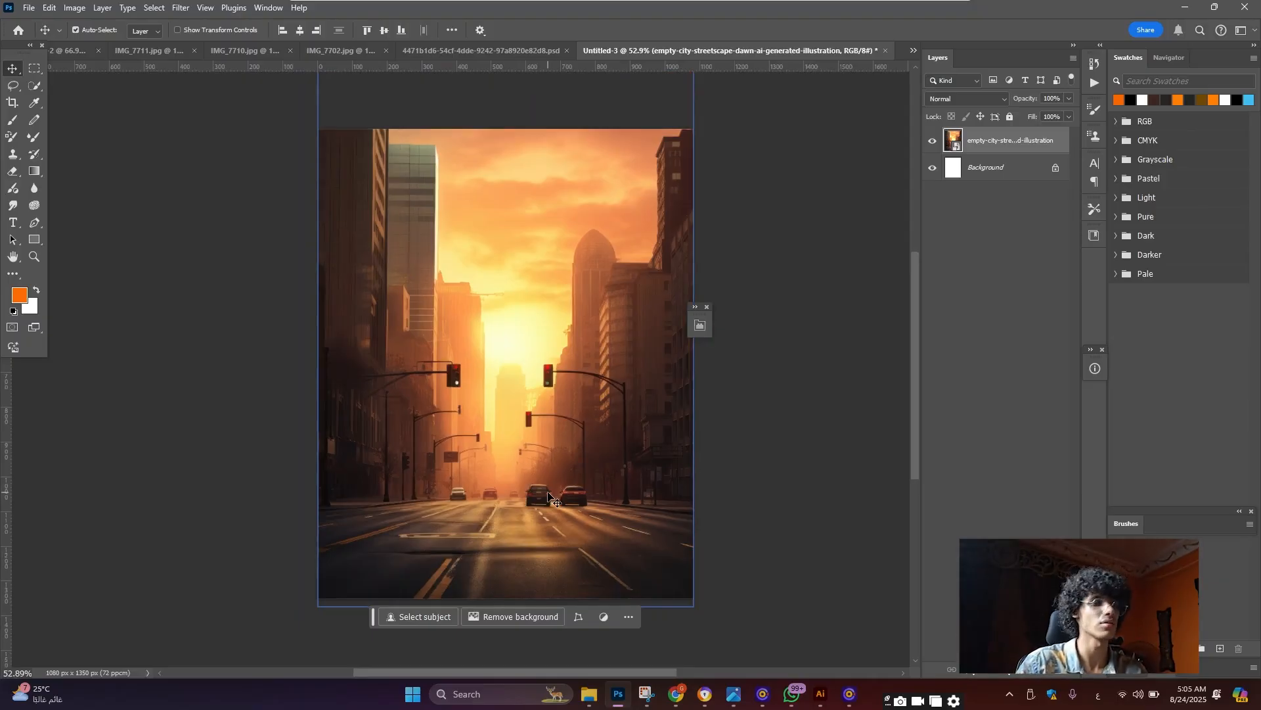
{"action": "scroll", "coordinate": [549, 494], "scroll_direction": "down", "scroll_amount": 2}
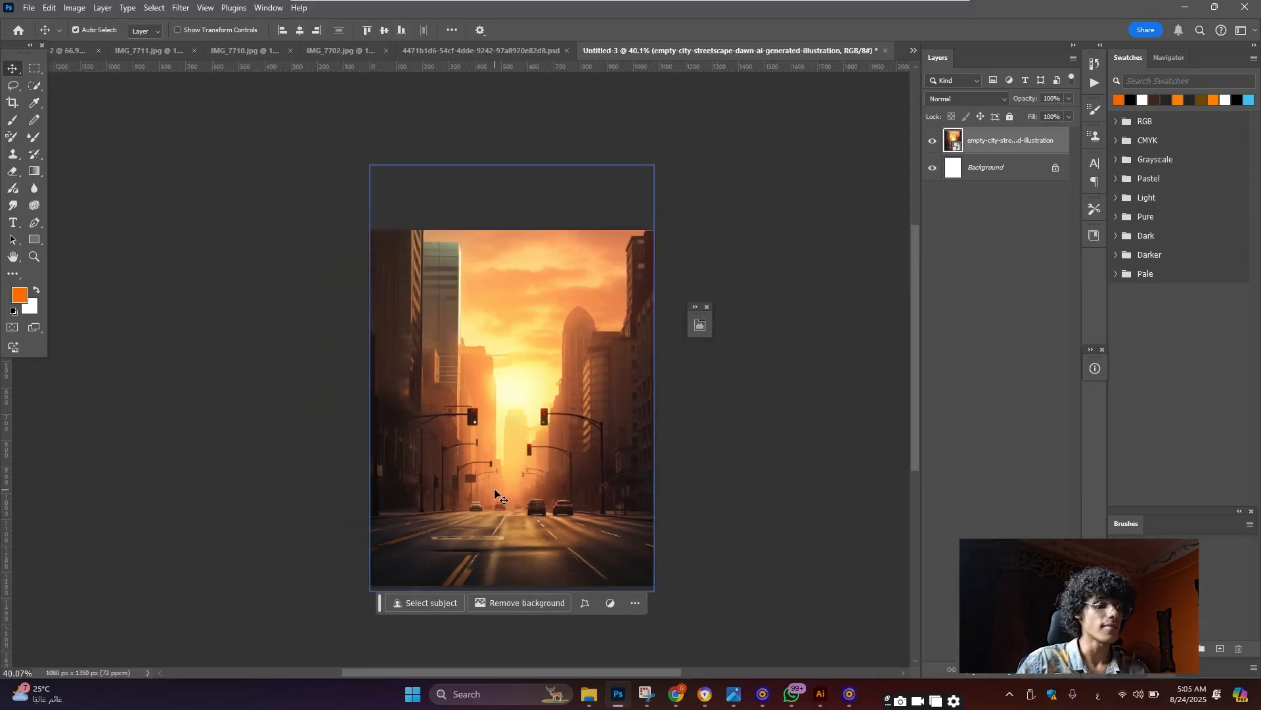
{"action": "key", "text": "ctrl"}
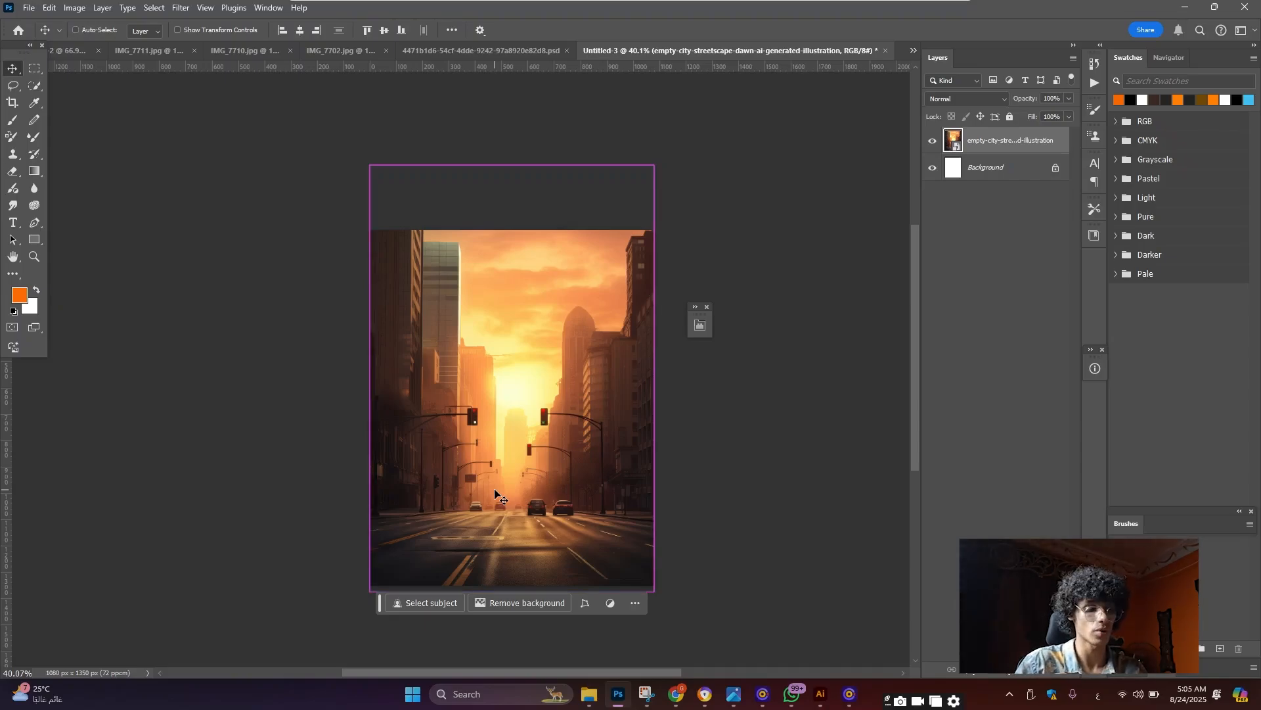
Duplicate the street layer and give the copy a Motion Blur of -82° angle, 44 pixels distance
{"action": "key", "text": "ctrl+j"}
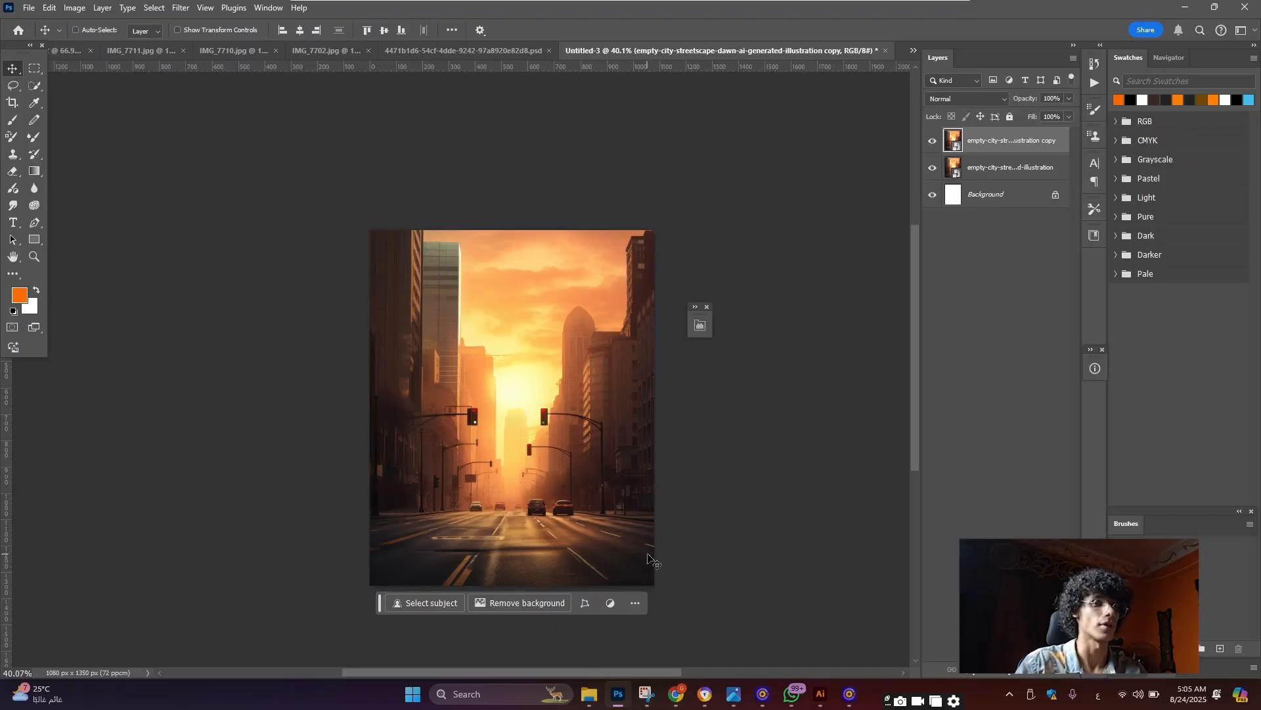
{"action": "left_click", "coordinate": [182, 8]}
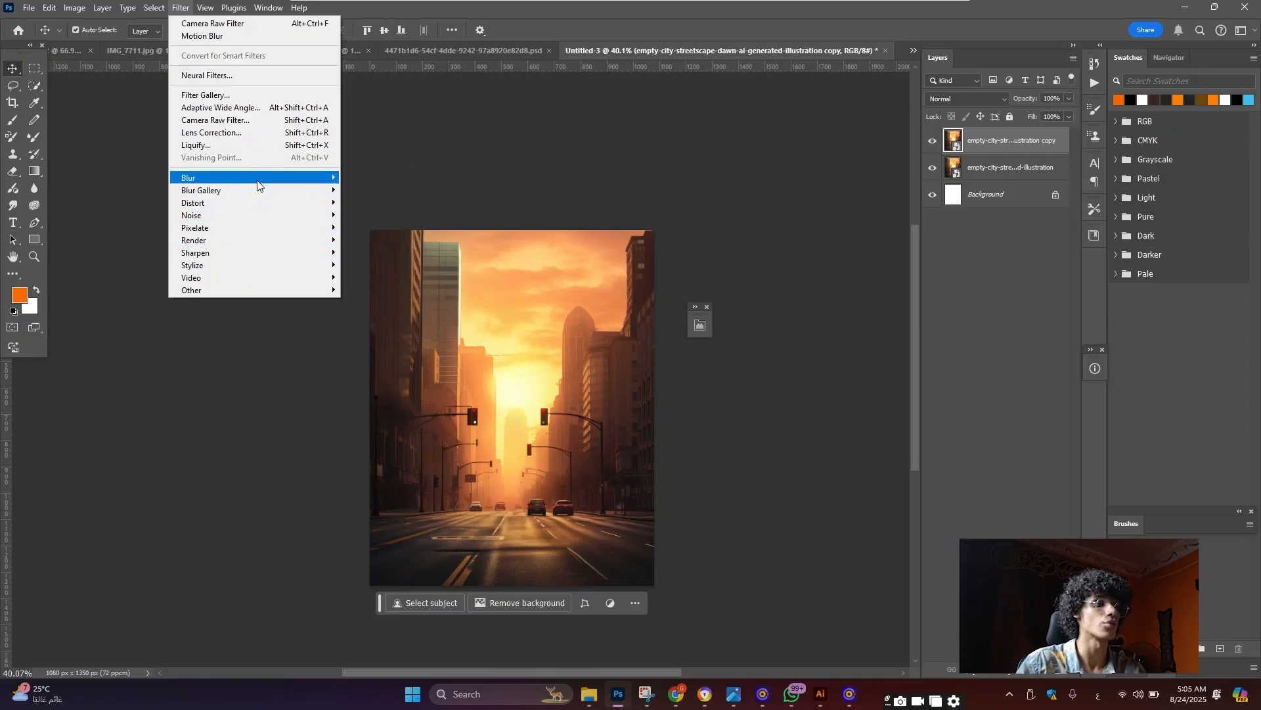
{"action": "mouse_move", "coordinate": [262, 178]}
{"action": "left_click", "coordinate": [358, 250]}
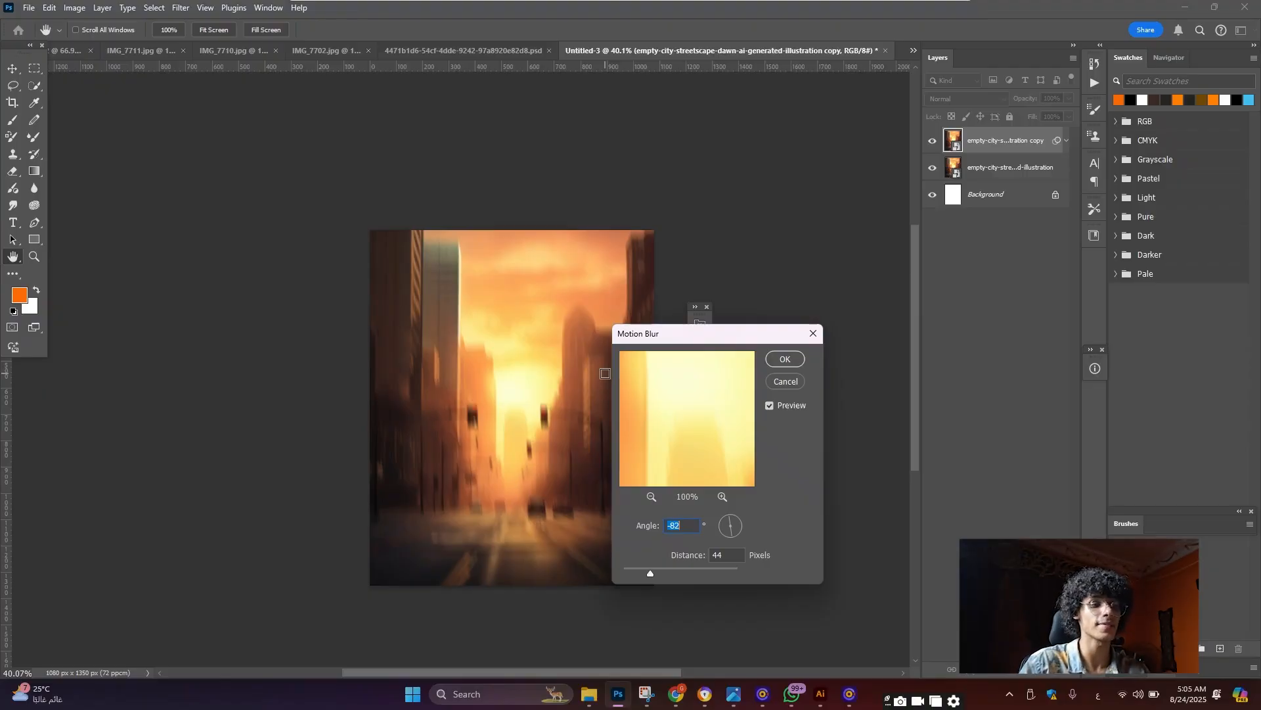
{"action": "left_click", "coordinate": [786, 359]}
{"action": "key", "text": "v"}
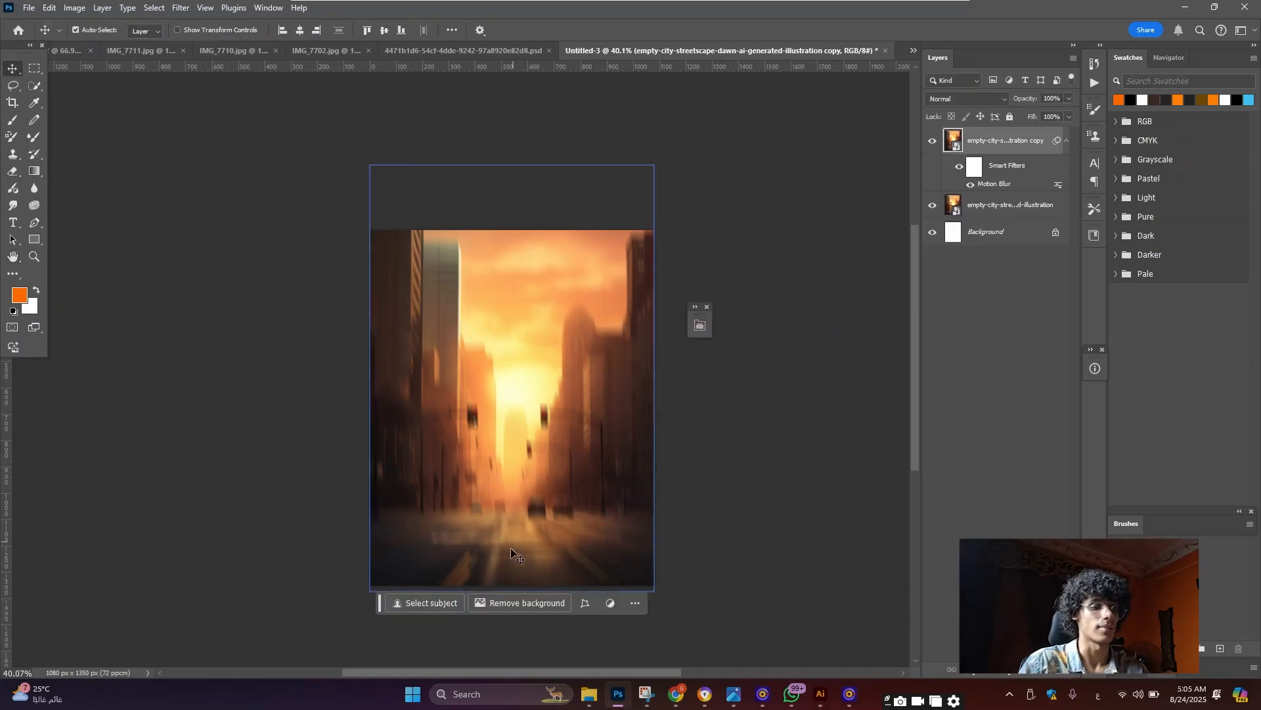
{"action": "scroll", "coordinate": [591, 413], "scroll_direction": "up", "scroll_amount": 3}
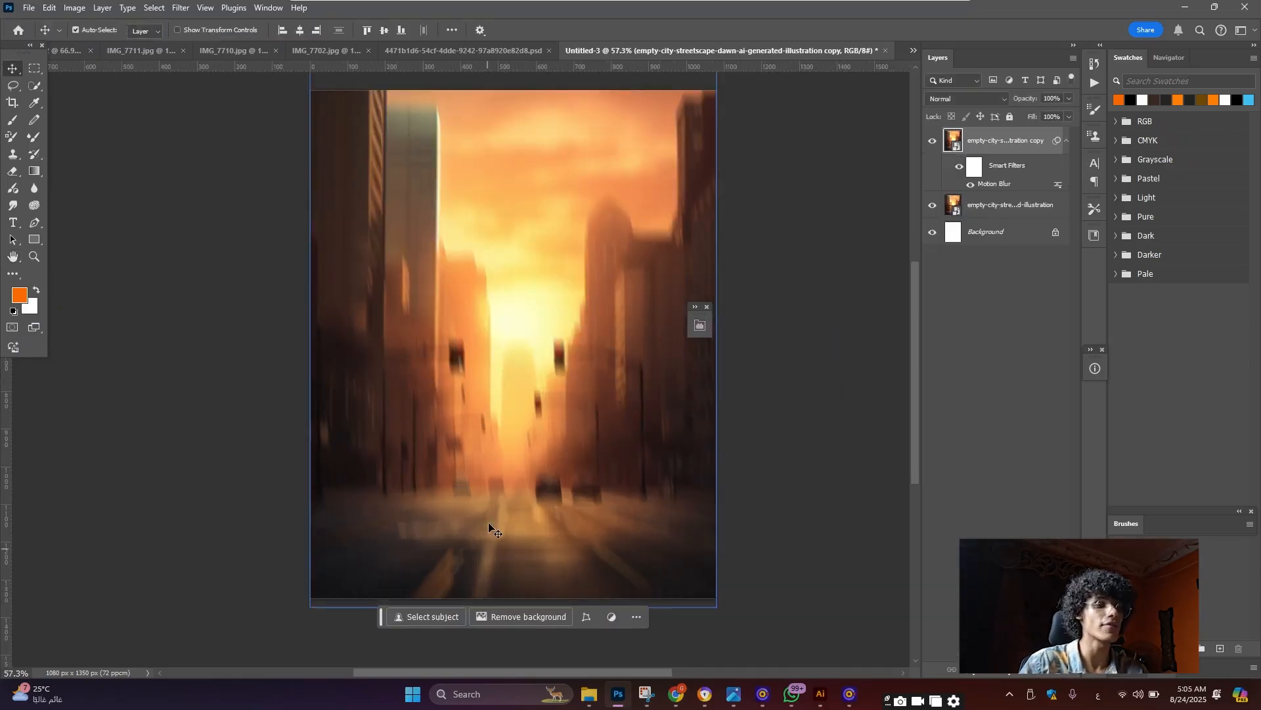
Add a layer mask to the blurred copy and paint black over the lower road
{"action": "scroll", "coordinate": [488, 515], "scroll_direction": "down", "scroll_amount": 2}
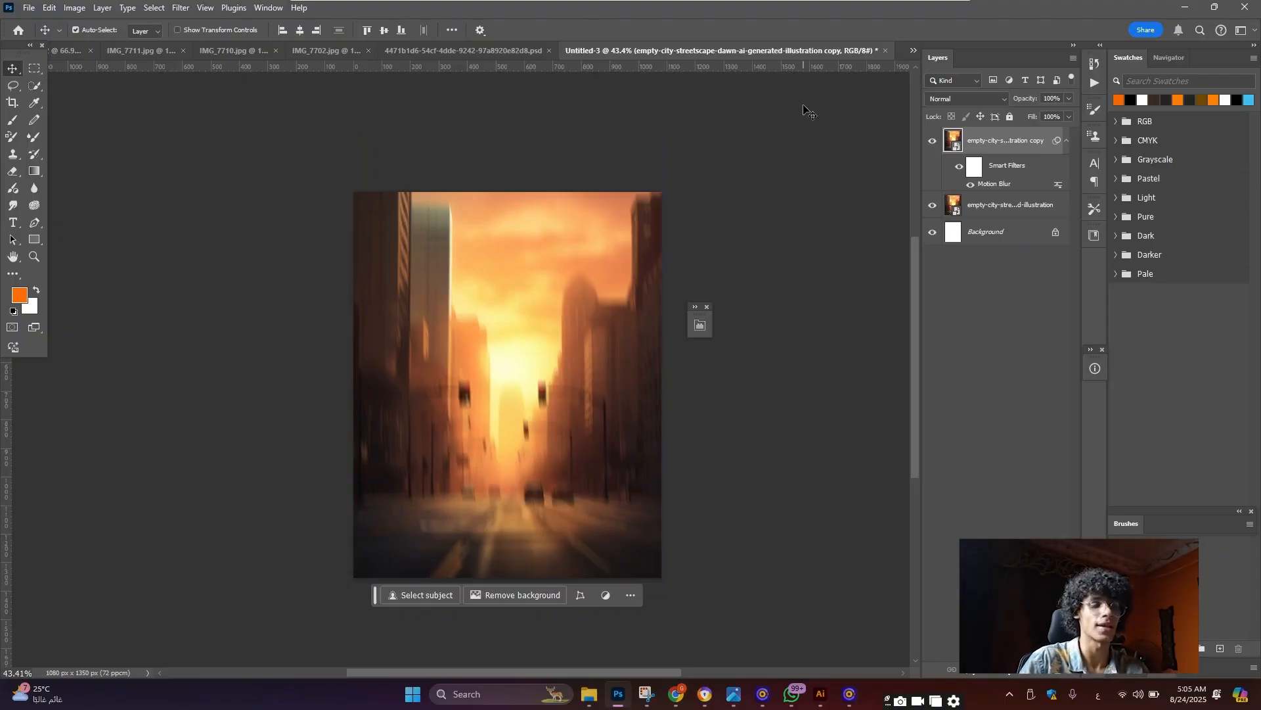
{"action": "left_click", "coordinate": [991, 669]}
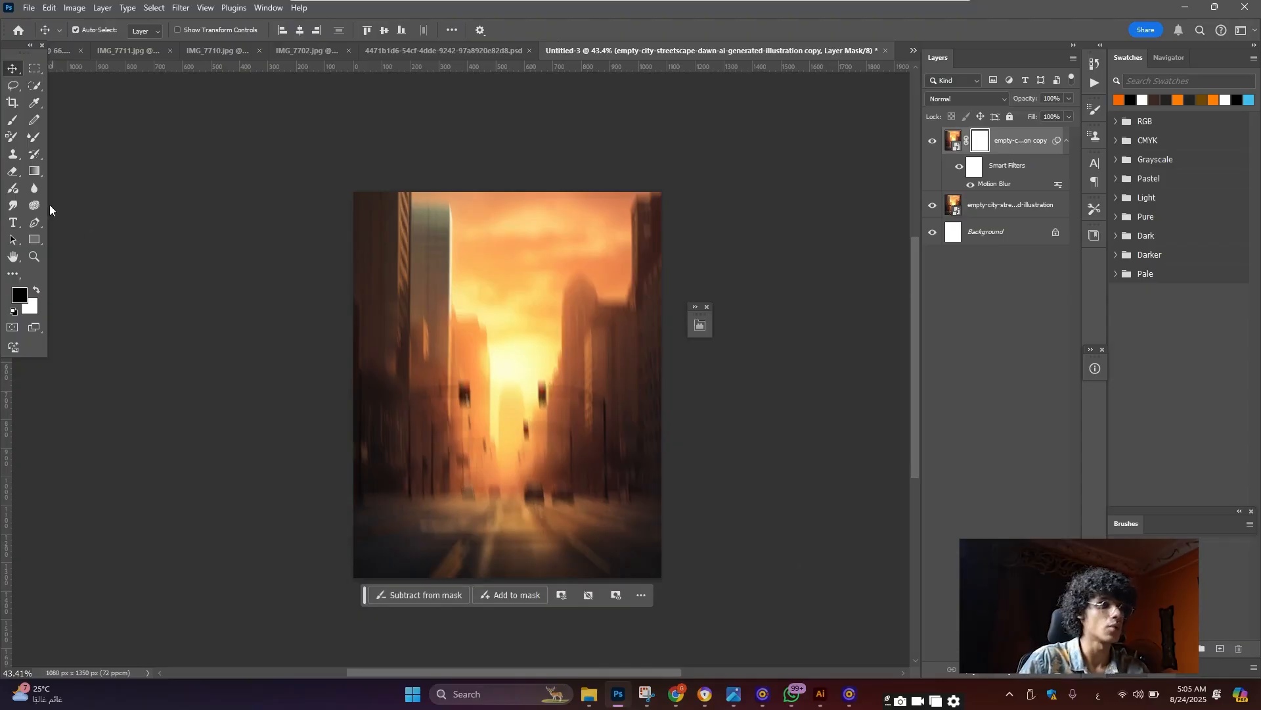
{"action": "left_click", "coordinate": [14, 125]}
{"action": "scroll", "coordinate": [436, 436], "scroll_direction": "down", "scroll_amount": 3}
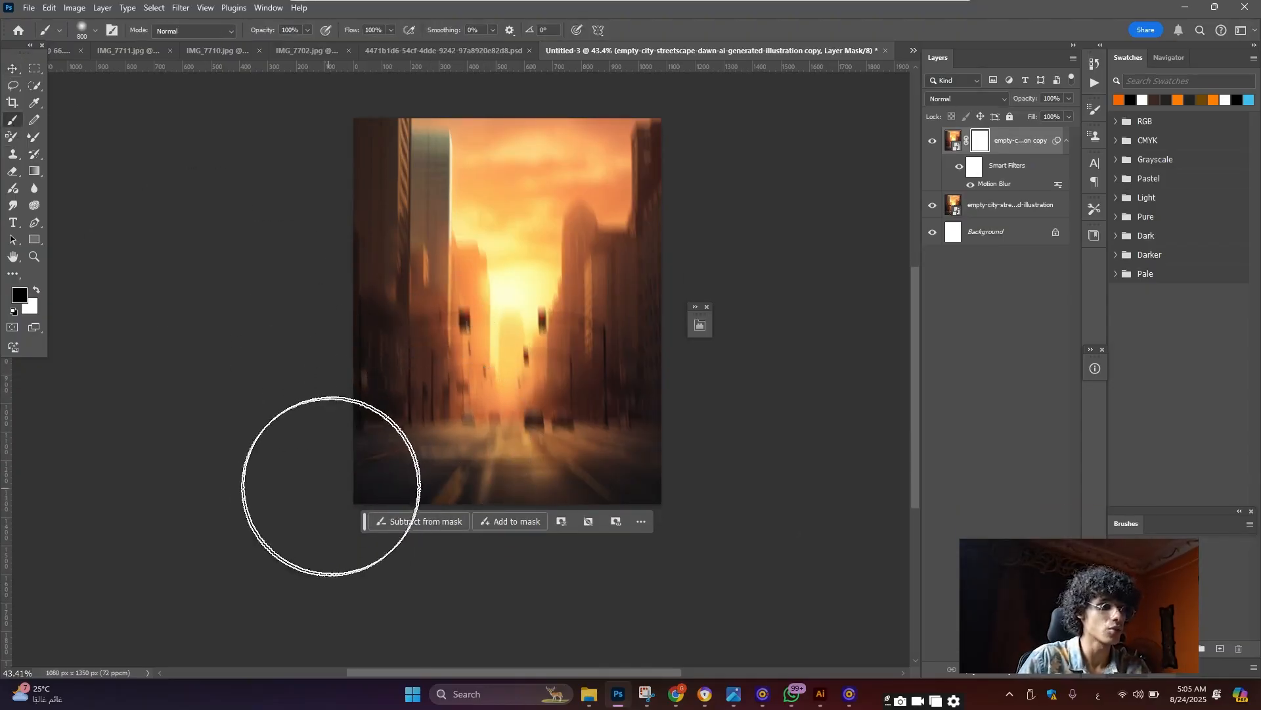
{"action": "mouse_move", "coordinate": [414, 484]}
{"action": "left_mouse_down"}
{"action": "mouse_move", "coordinate": [591, 470]}
{"action": "mouse_move", "coordinate": [690, 479]}
{"action": "mouse_move", "coordinate": [184, 487]}
{"action": "left_mouse_up"}
{"action": "scroll", "coordinate": [427, 447], "scroll_direction": "up", "scroll_amount": 3}
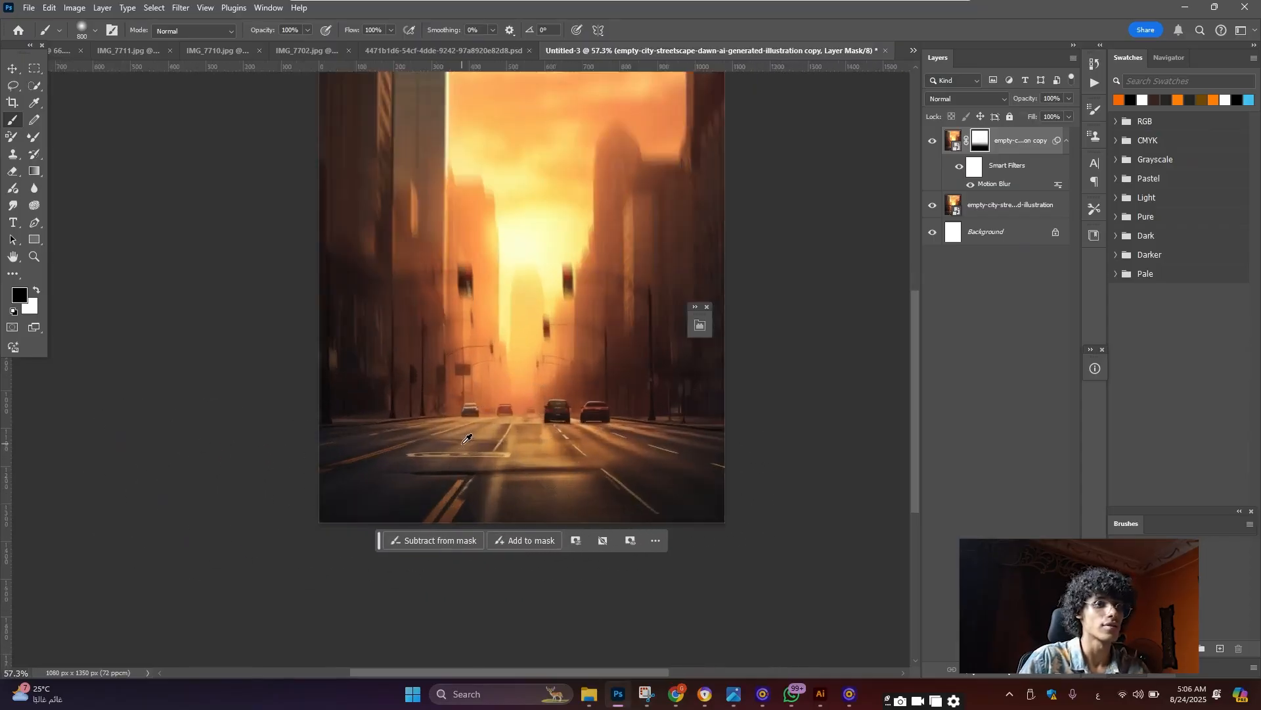
{"action": "scroll", "coordinate": [559, 407], "scroll_direction": "up", "scroll_amount": 5}
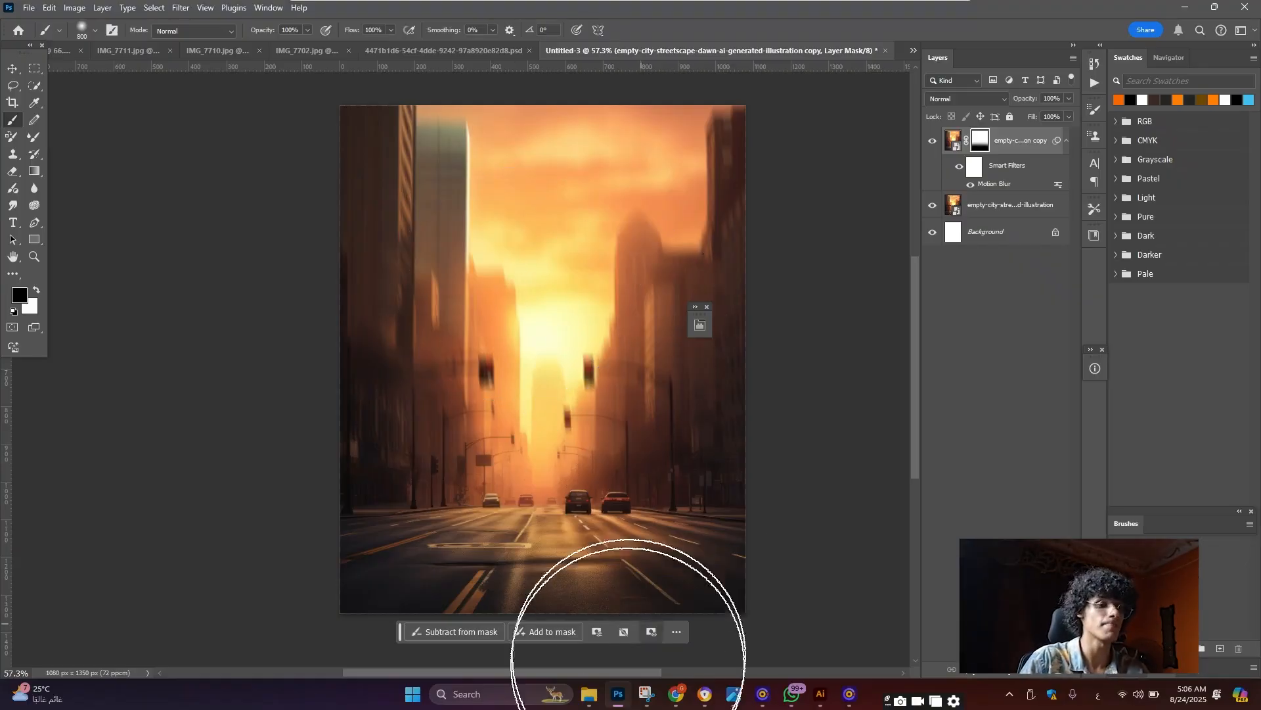
Open IMG_7711.jpg from Downloads in Windows Photos and maximize the viewer
{"action": "mouse_move", "coordinate": [589, 701]}
{"action": "left_click", "coordinate": [517, 630]}
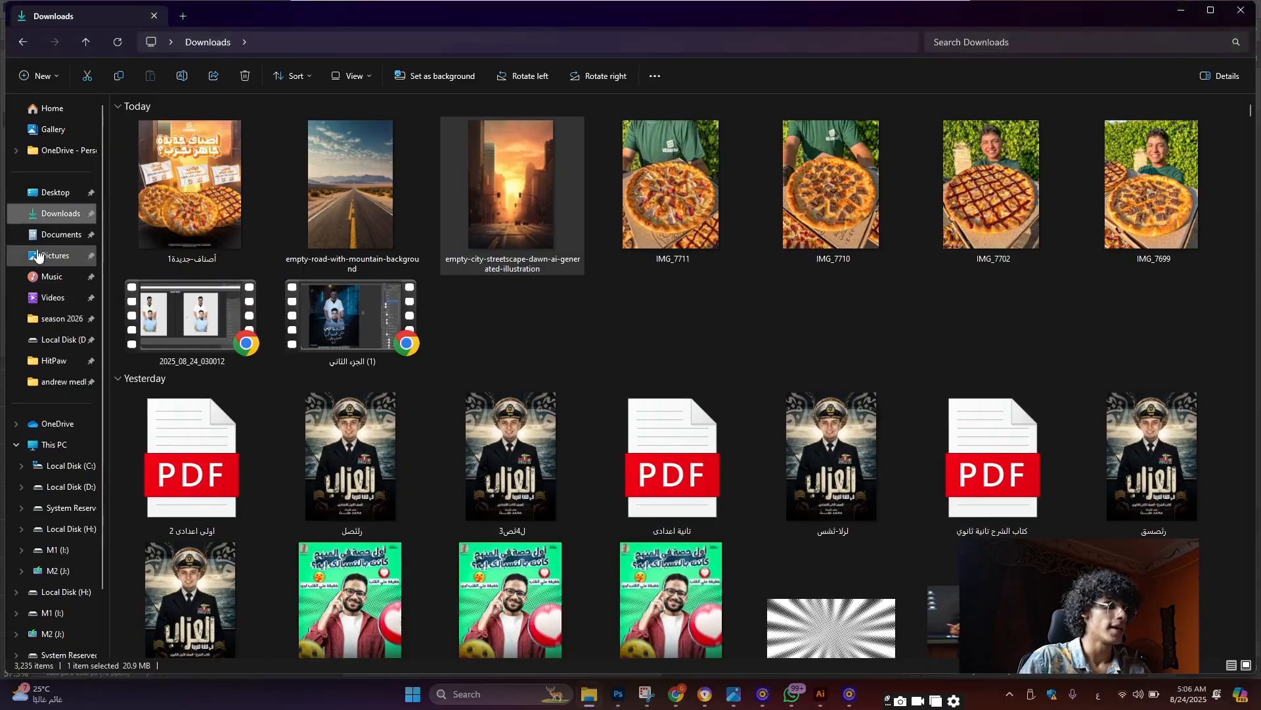
{"action": "left_click", "coordinate": [50, 218]}
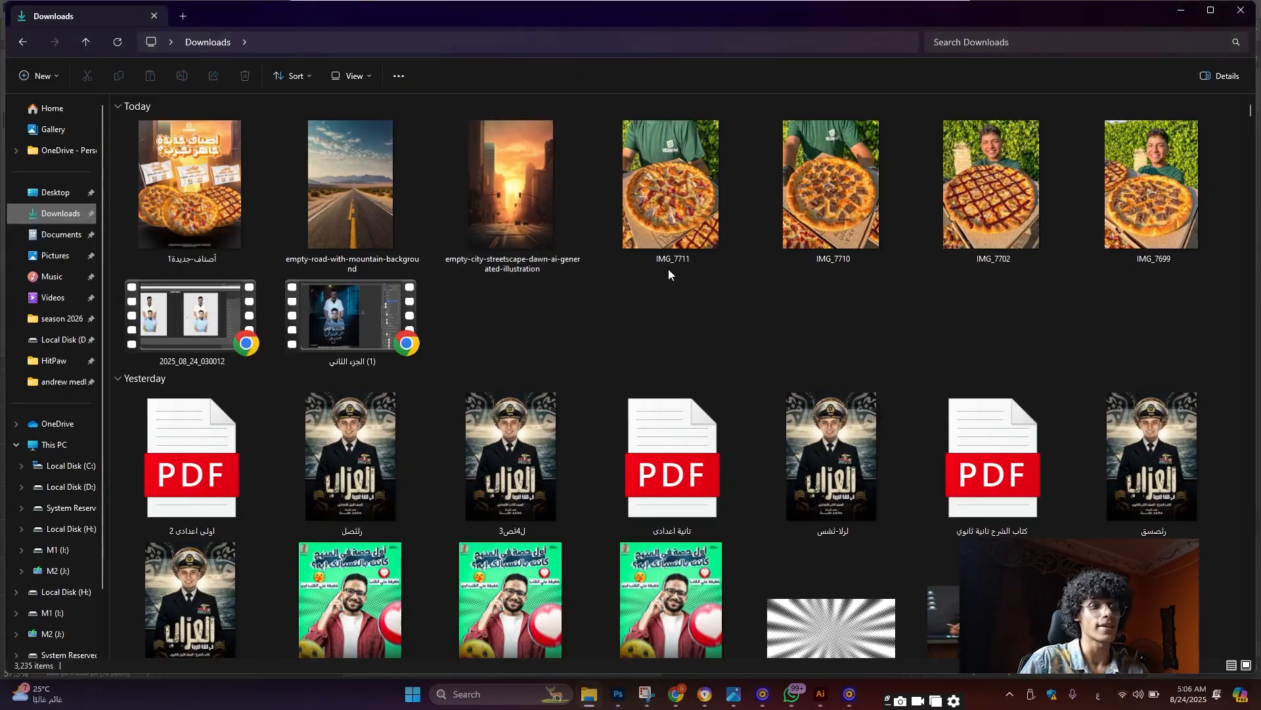
{"action": "double_click", "coordinate": [673, 226]}
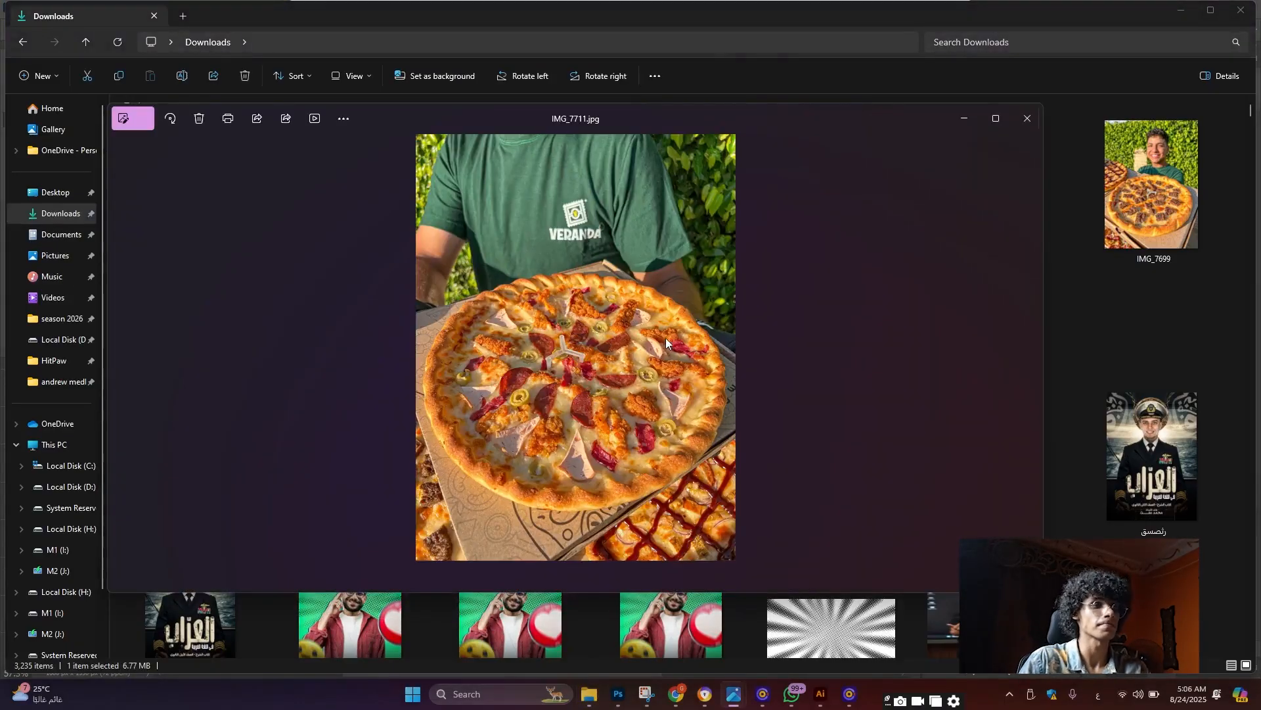
{"action": "left_click", "coordinate": [996, 118]}
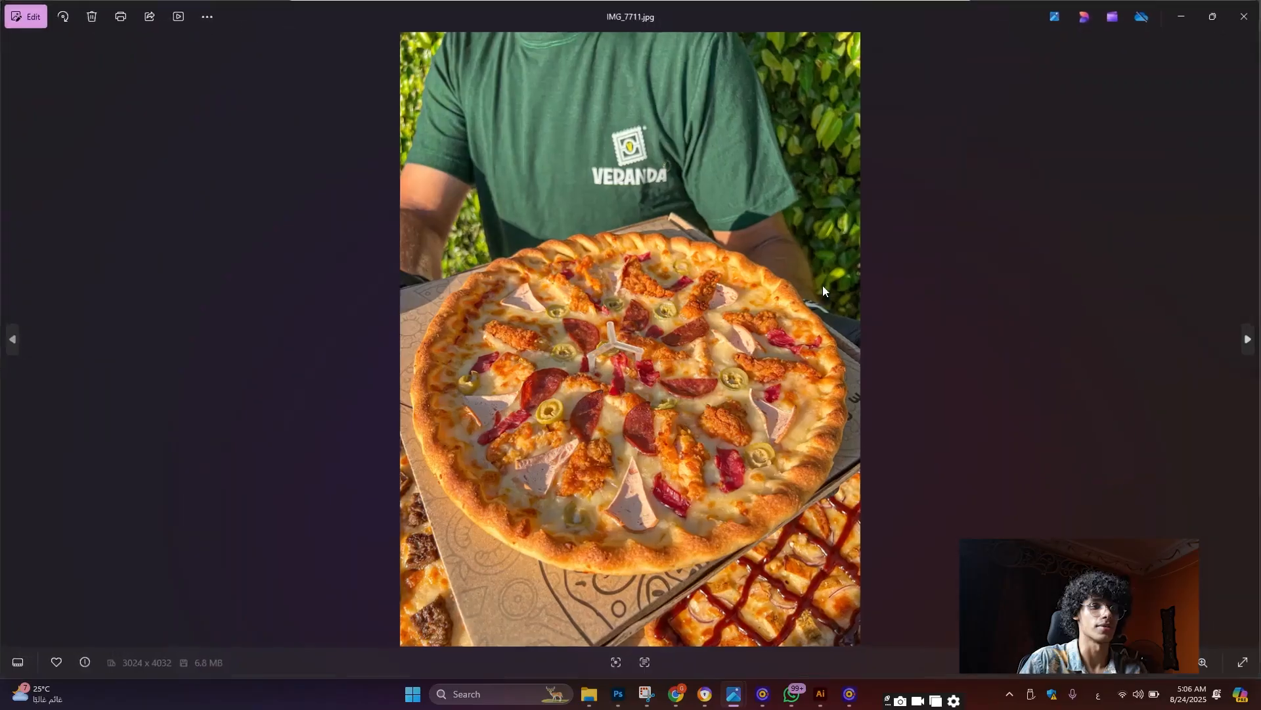
Zoom into IMG_7711.jpg, then return to Photoshop's IMG_7702.jpg sauce-lattice pizza cut-out
{"action": "scroll", "coordinate": [678, 394], "scroll_direction": "up", "scroll_amount": 4}
{"action": "scroll", "coordinate": [678, 394], "scroll_direction": "down", "scroll_amount": 3}
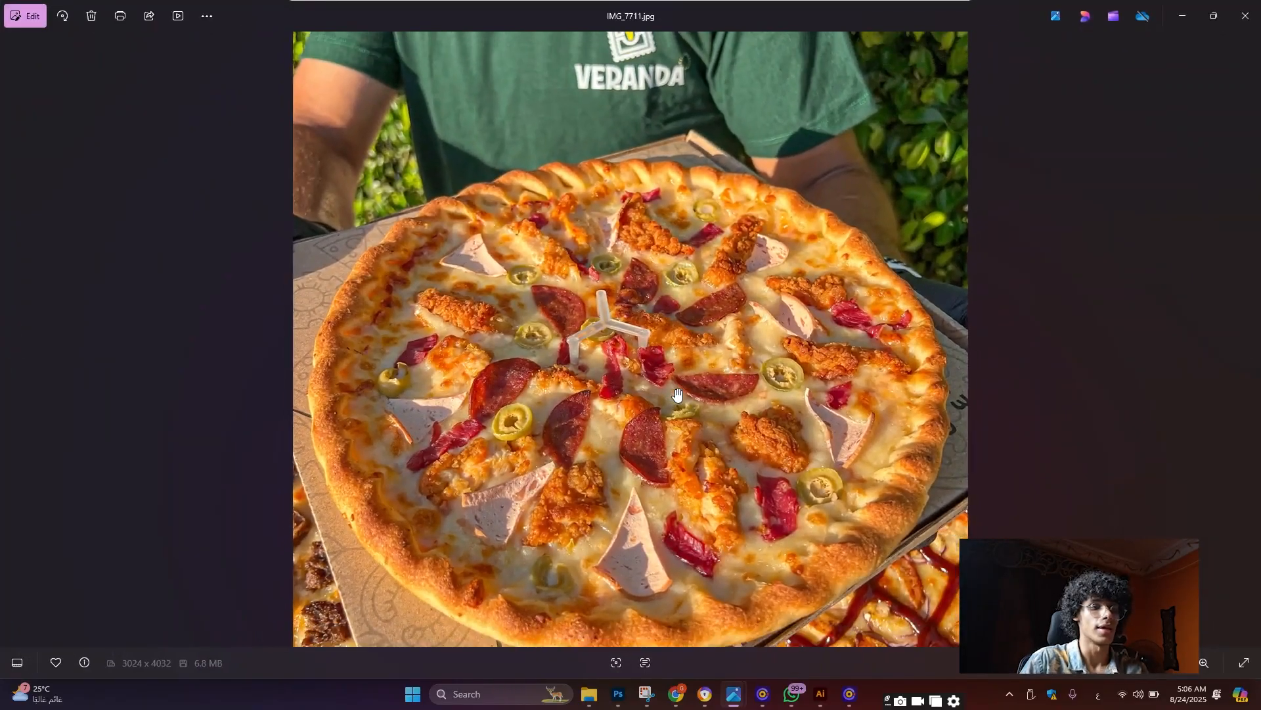
{"action": "scroll", "coordinate": [678, 395], "scroll_direction": "down", "scroll_amount": 1}
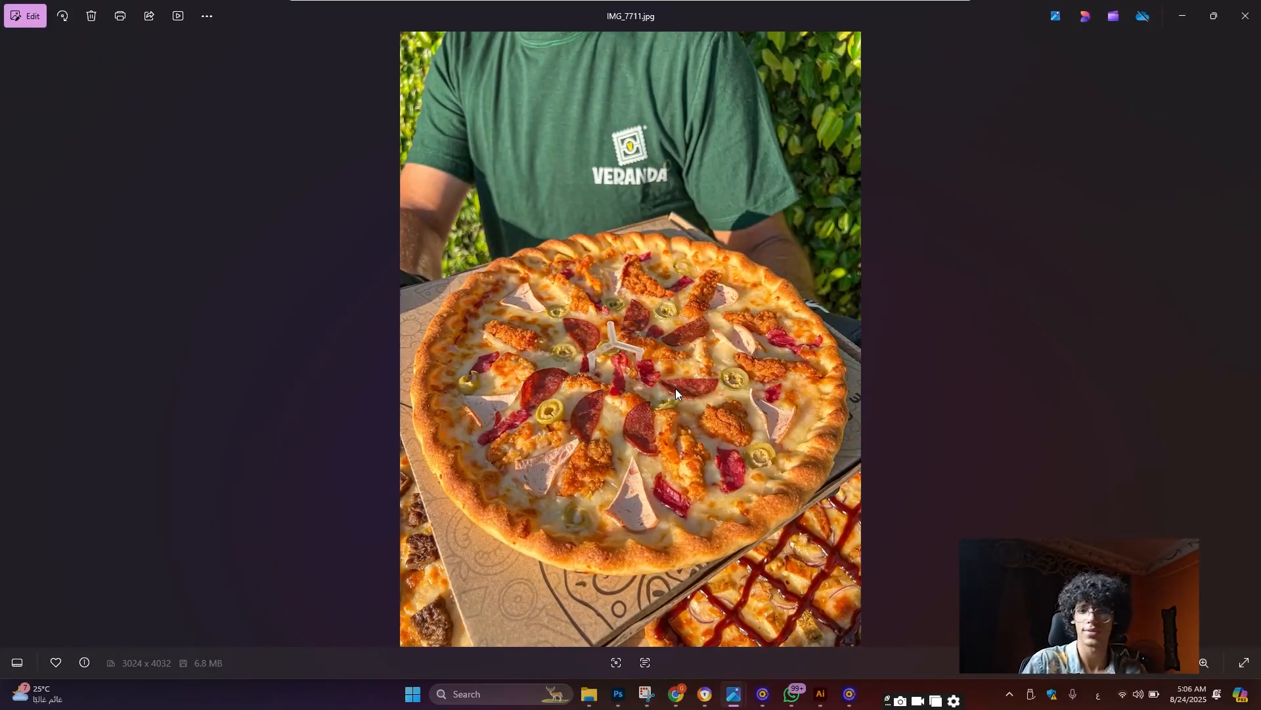
{"action": "left_click", "coordinate": [620, 695]}
{"action": "left_click", "coordinate": [315, 52]}
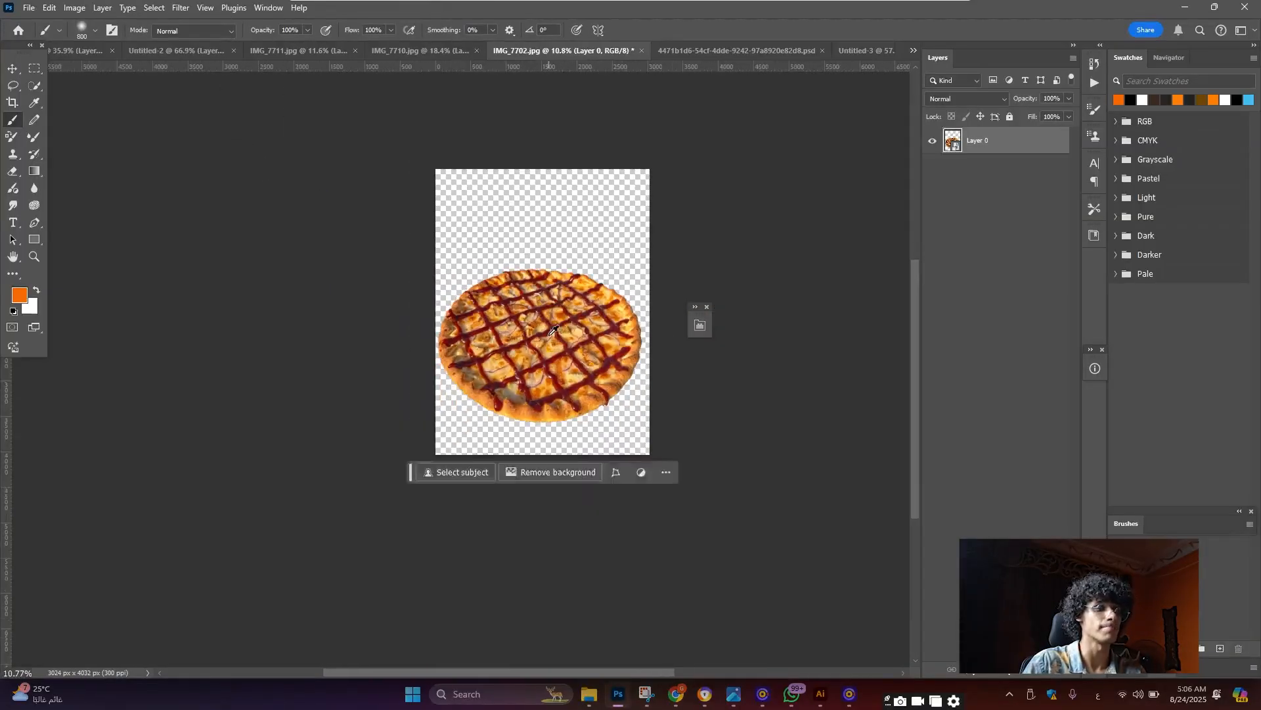
Inspect the IMG_7710 and IMG_7711 pizza cut-outs up close, then go back to Untitled-3
{"action": "left_click", "coordinate": [427, 53]}
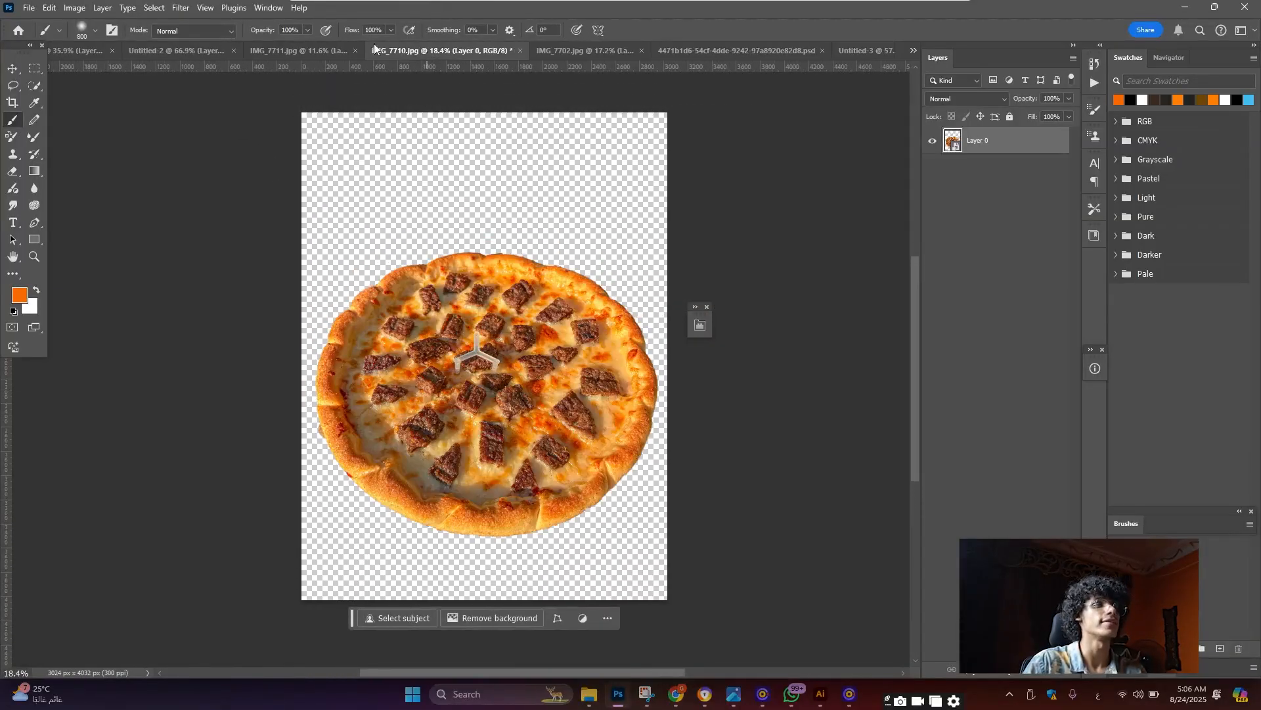
{"action": "left_click", "coordinate": [308, 43]}
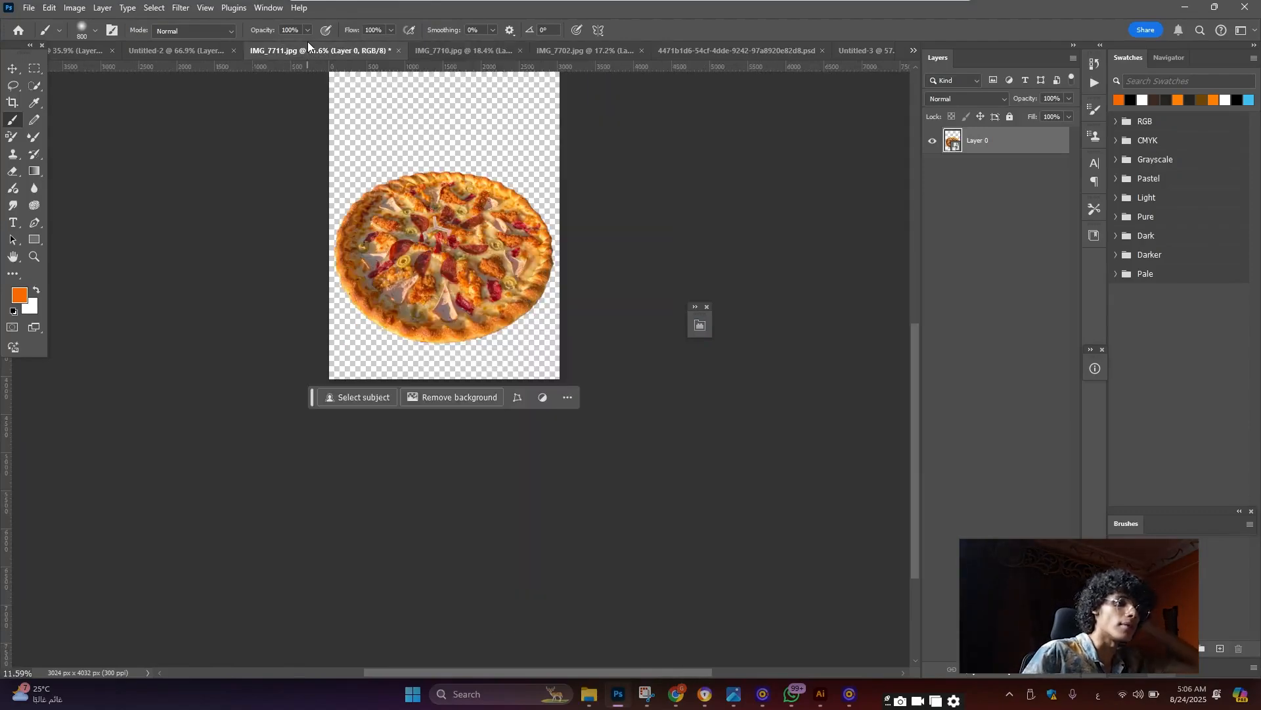
{"action": "scroll", "coordinate": [542, 232], "scroll_direction": "up", "scroll_amount": 3}
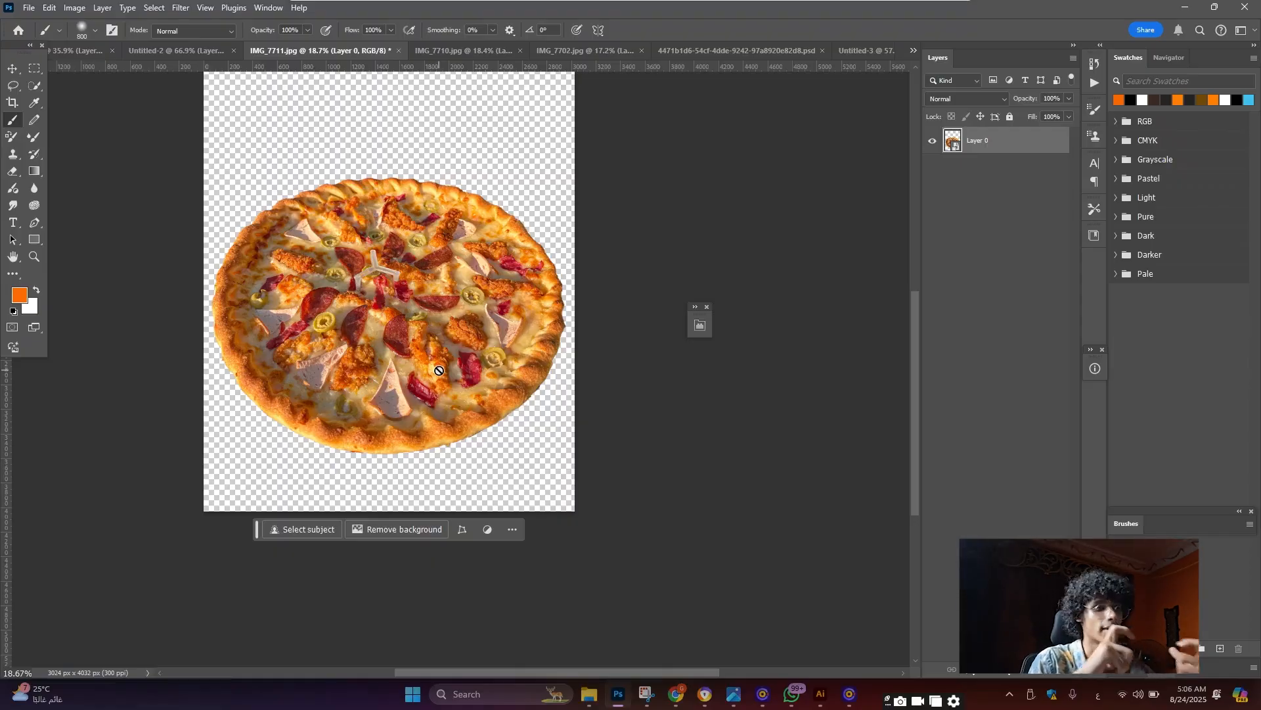
{"action": "scroll", "coordinate": [438, 371], "scroll_direction": "up", "scroll_amount": 4}
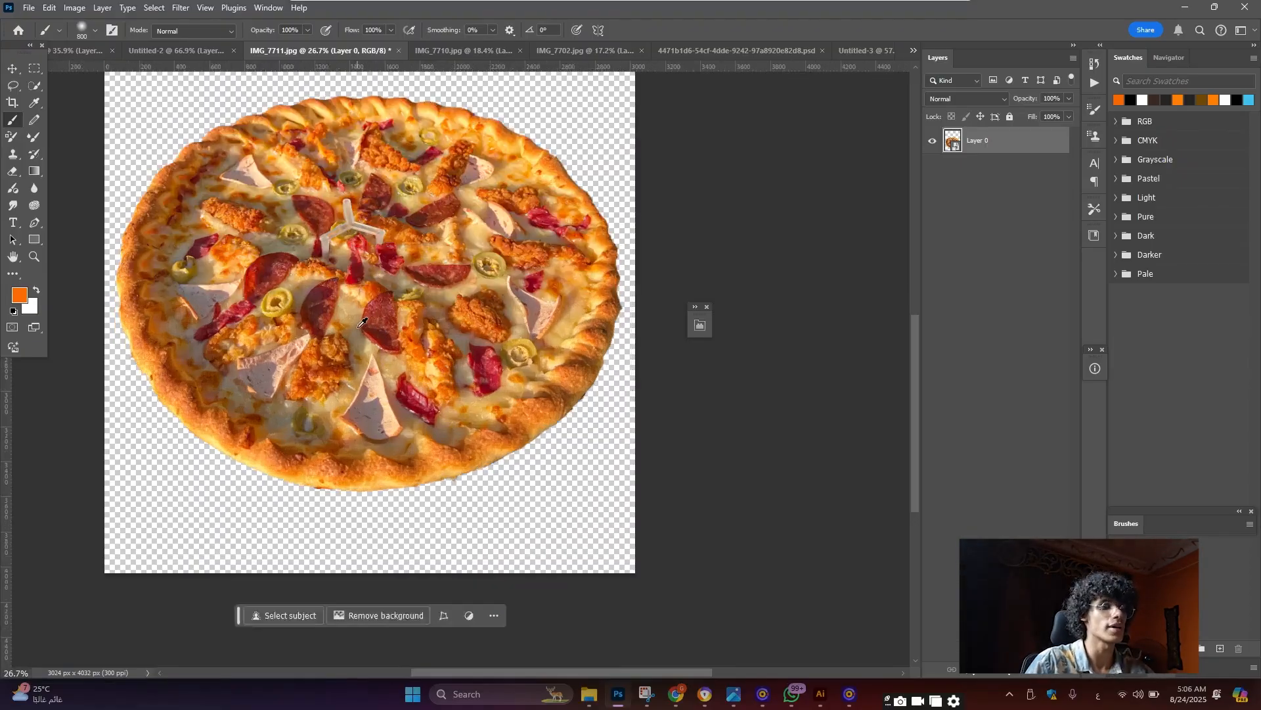
{"action": "scroll", "coordinate": [494, 370], "scroll_direction": "down", "scroll_amount": 2}
{"action": "scroll", "coordinate": [494, 369], "scroll_direction": "up", "scroll_amount": 1}
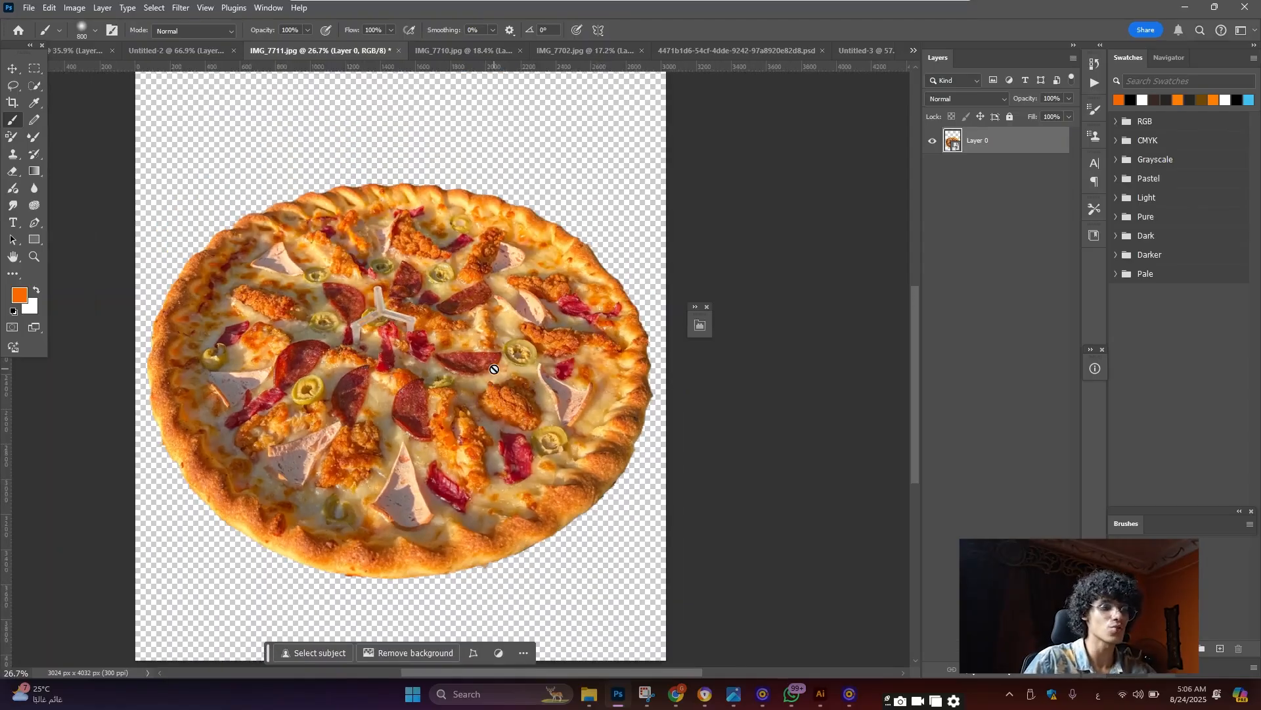
{"action": "left_click", "coordinate": [865, 50]}
{"action": "scroll", "coordinate": [527, 507], "scroll_direction": "down", "scroll_amount": 2}
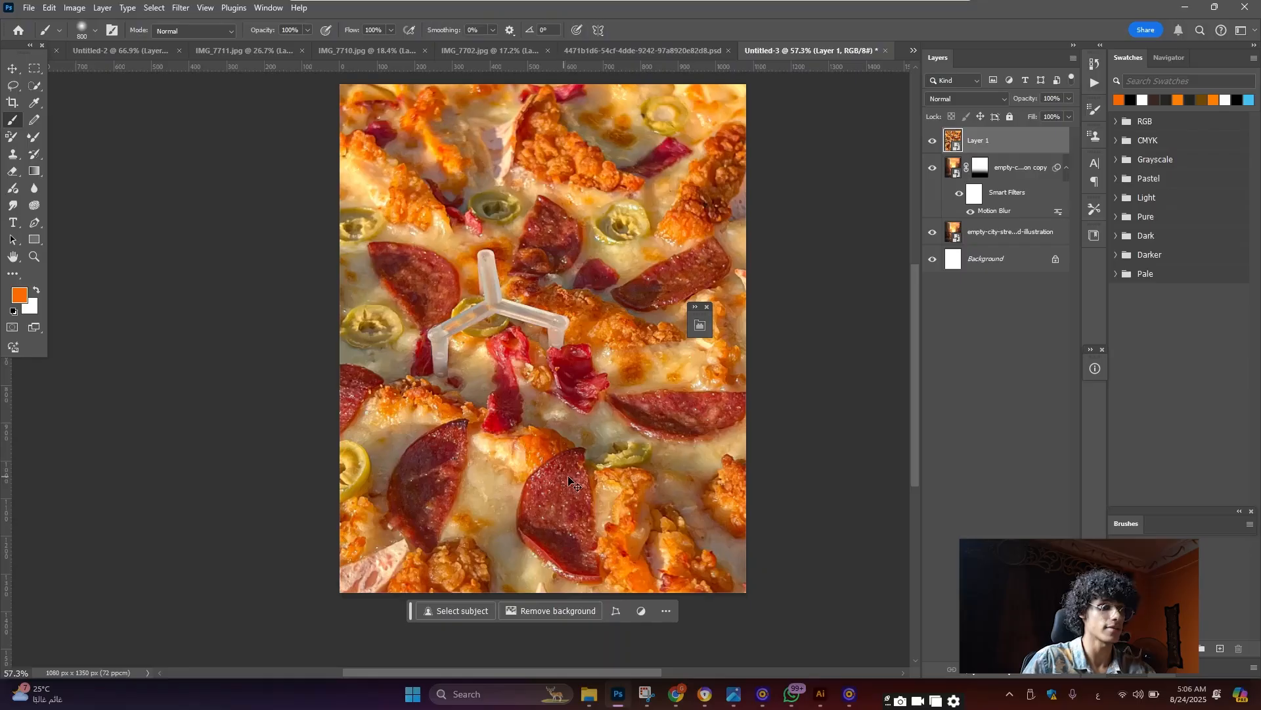
Scale the IMG_7711 pizza down and centre it horizontally on the poster
{"action": "key", "text": "ctrl+0"}
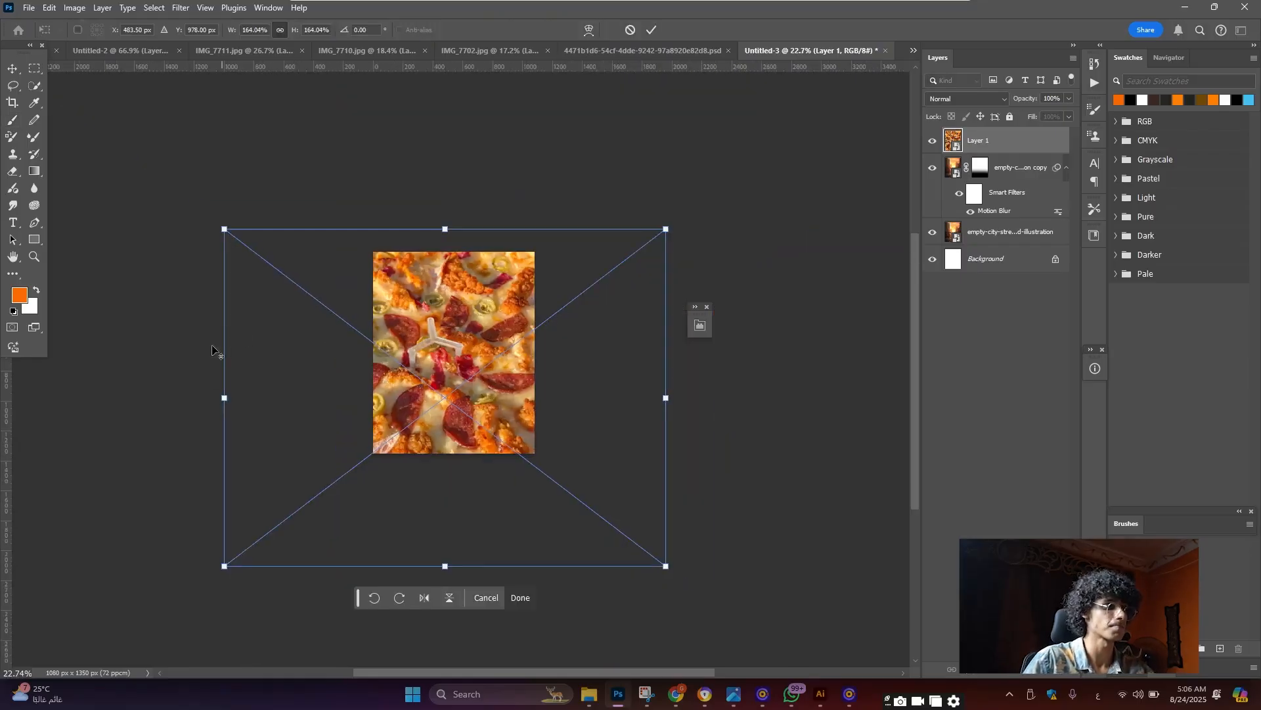
{"action": "left_click_drag", "start_coordinate": [225, 397], "coordinate": [405, 397]}
{"action": "scroll", "coordinate": [464, 408], "scroll_direction": "up", "scroll_amount": 5}
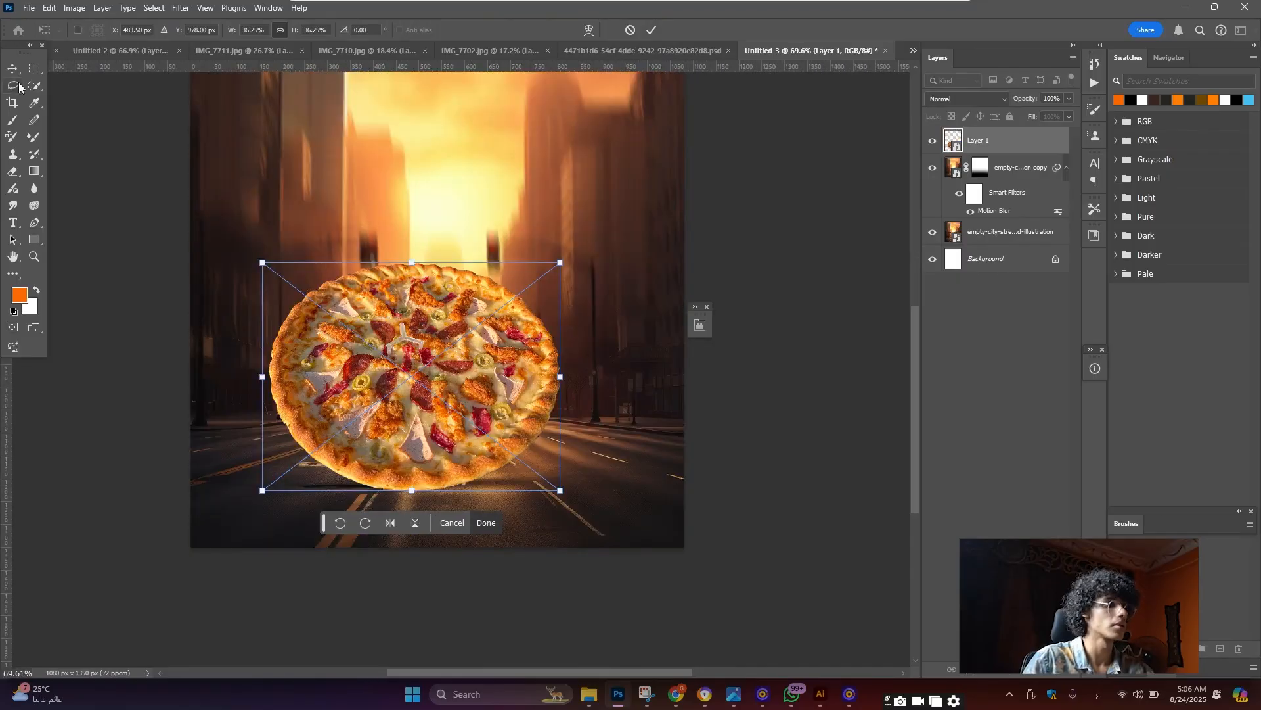
{"action": "key", "text": "Return"}
{"action": "left_click", "coordinate": [301, 31]}
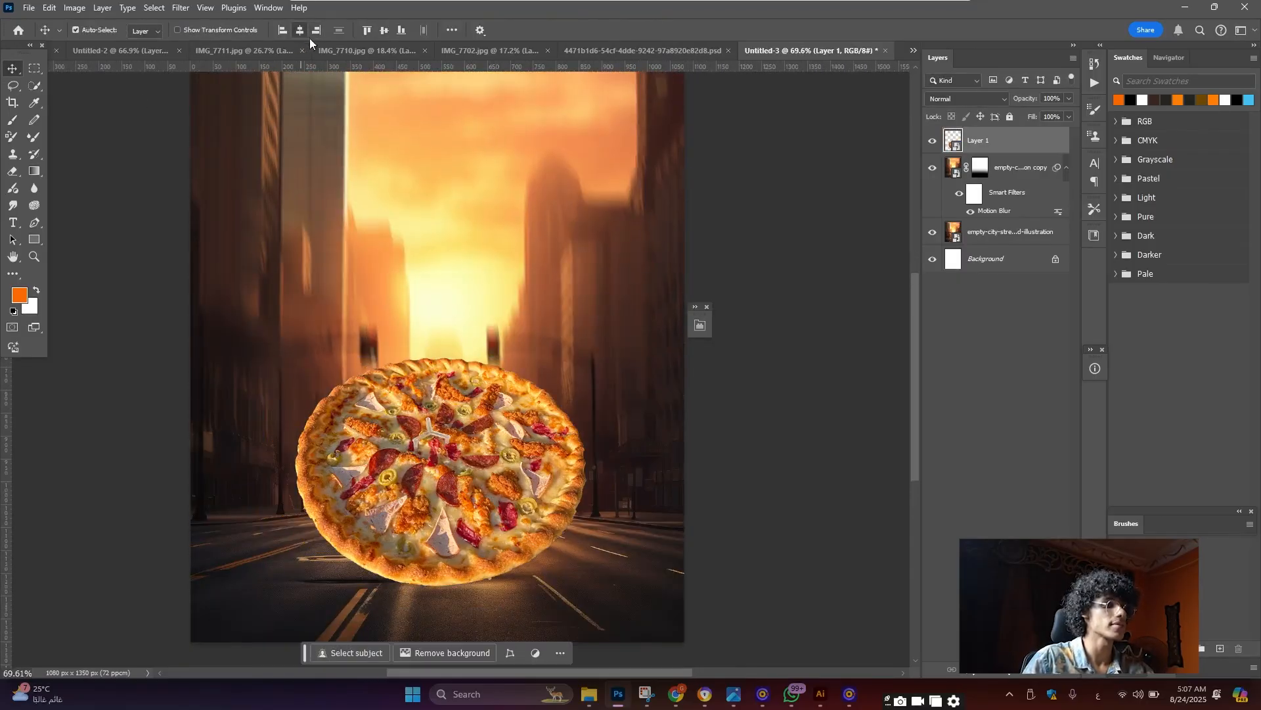
{"action": "scroll", "coordinate": [452, 381], "scroll_direction": "down", "scroll_amount": 3}
{"action": "scroll", "coordinate": [458, 439], "scroll_direction": "up", "scroll_amount": 3}
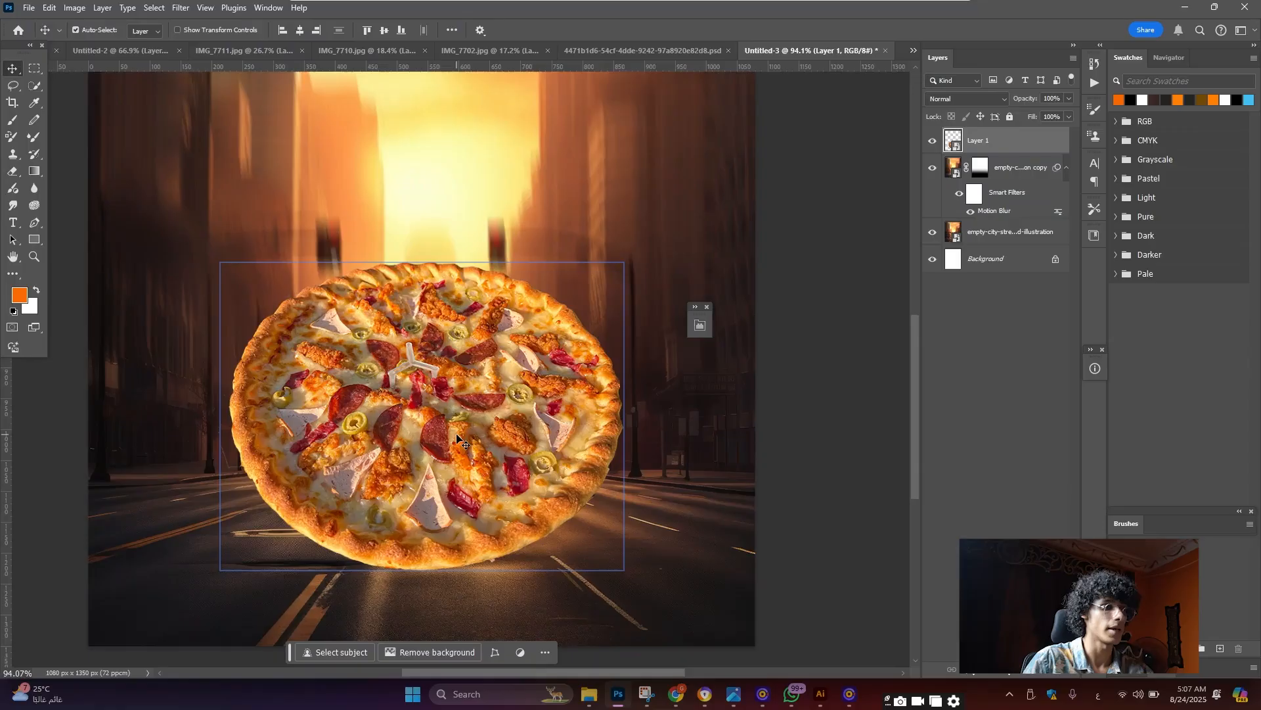
{"action": "scroll", "coordinate": [453, 437], "scroll_direction": "down", "scroll_amount": 2}
Squash the pizza vertically so it lies flat on the street
{"action": "key", "text": "ctrl+t"}
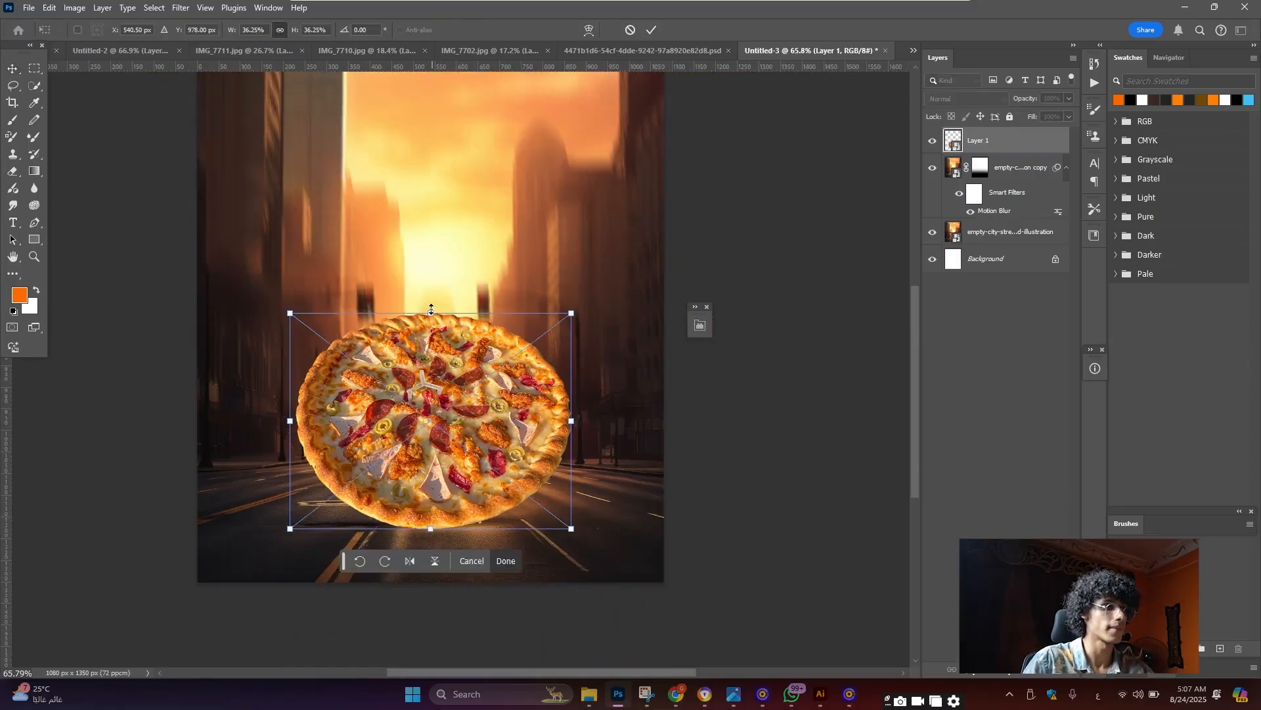
{"action": "left_click_drag", "start_coordinate": [431, 314], "coordinate": [431, 321]}
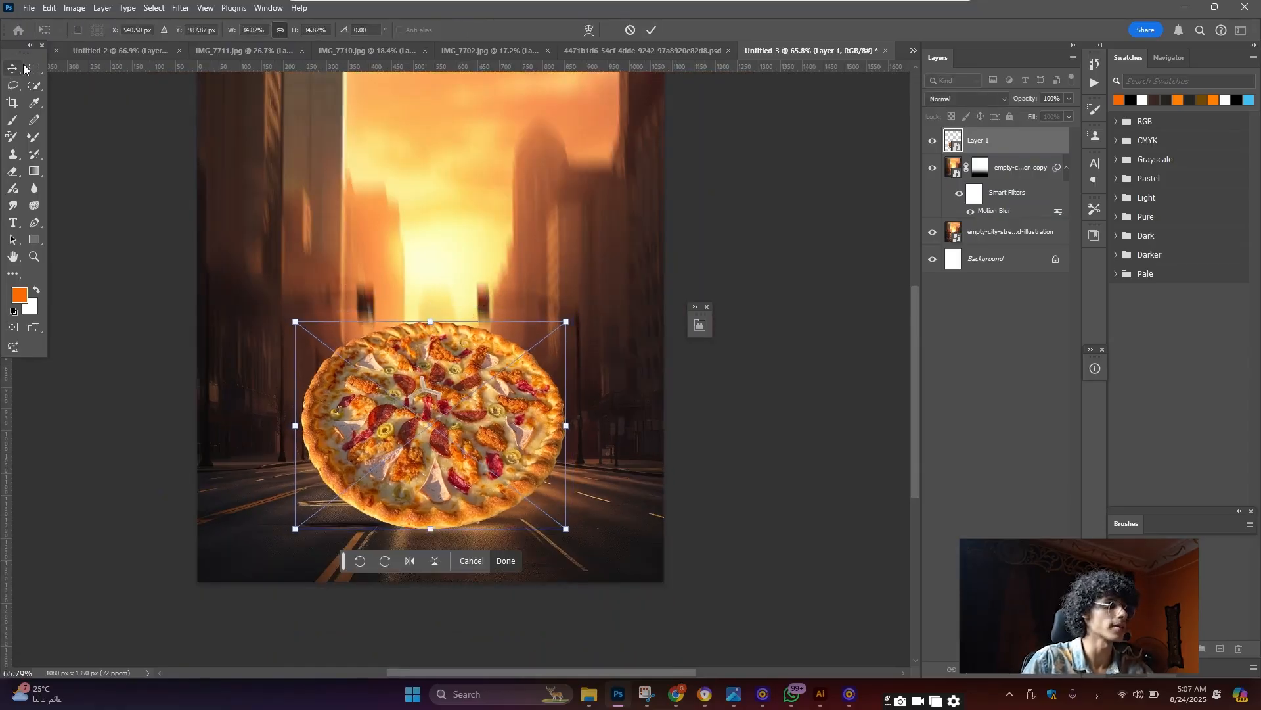
{"action": "key", "text": "Return"}
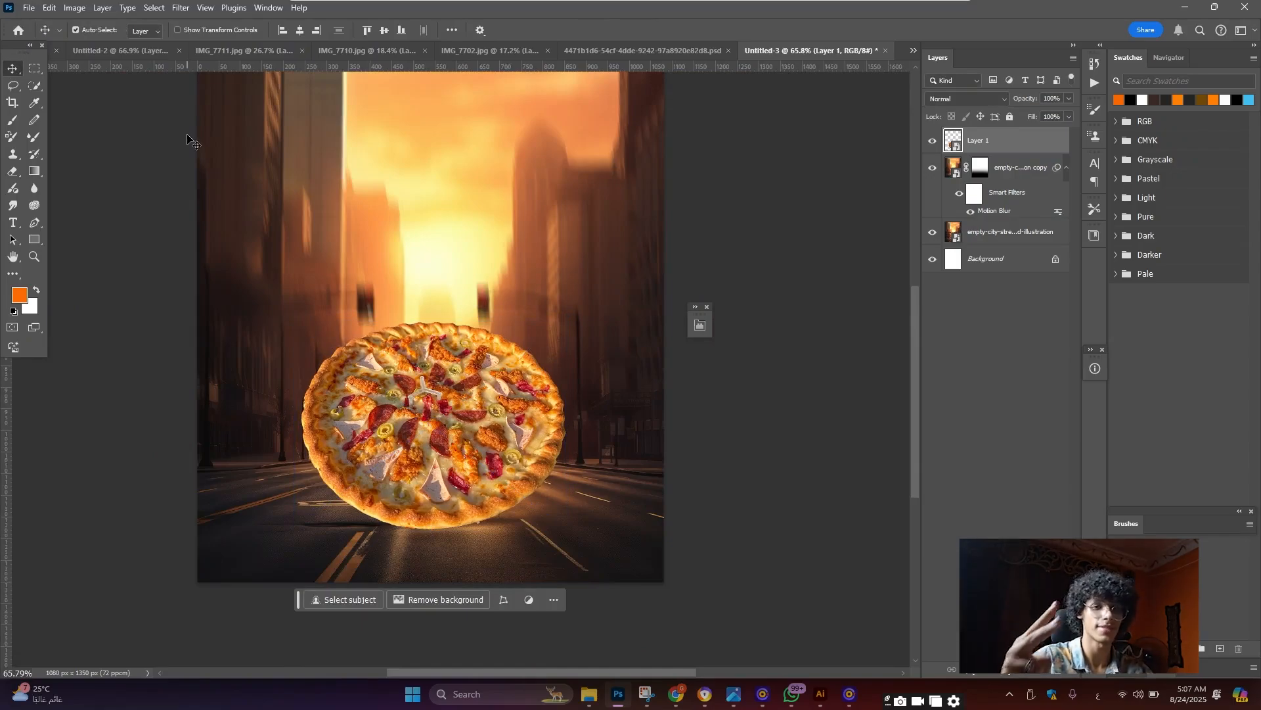
{"action": "scroll", "coordinate": [677, 421], "scroll_direction": "down", "scroll_amount": 1}
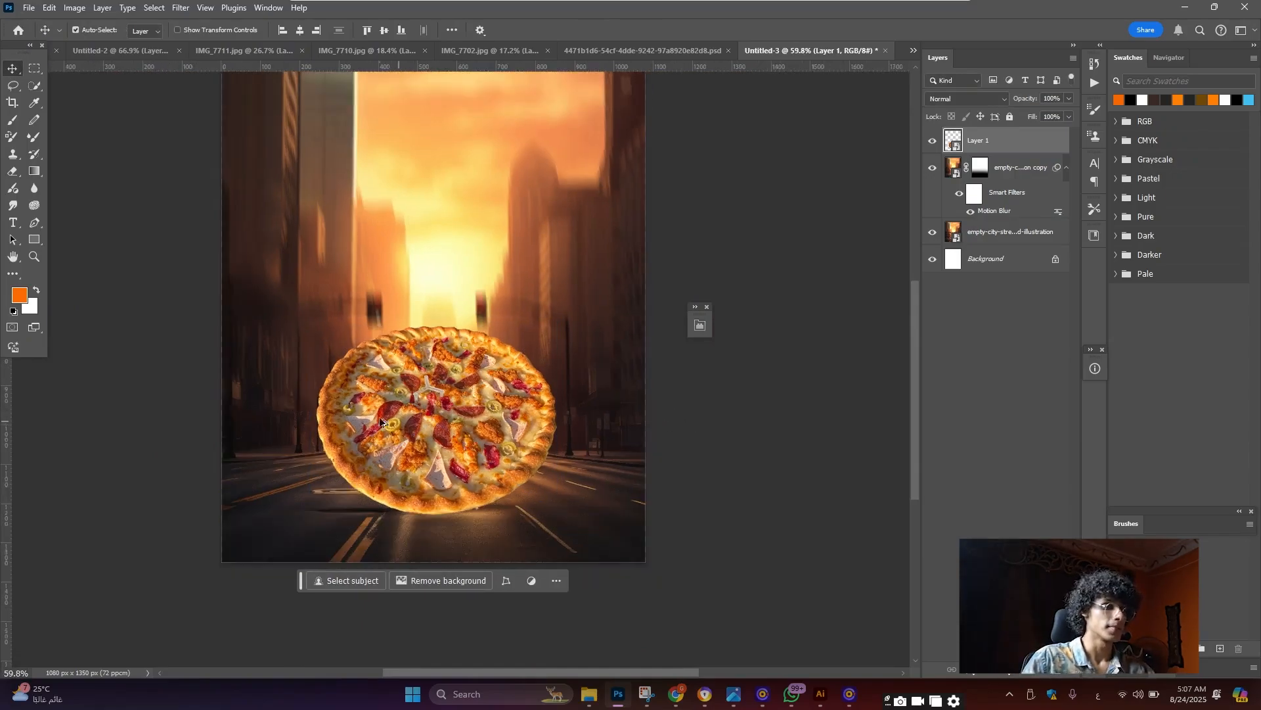
{"action": "scroll", "coordinate": [394, 433], "scroll_direction": "up", "scroll_amount": 2}
{"action": "scroll", "coordinate": [413, 435], "scroll_direction": "up", "scroll_amount": 2}
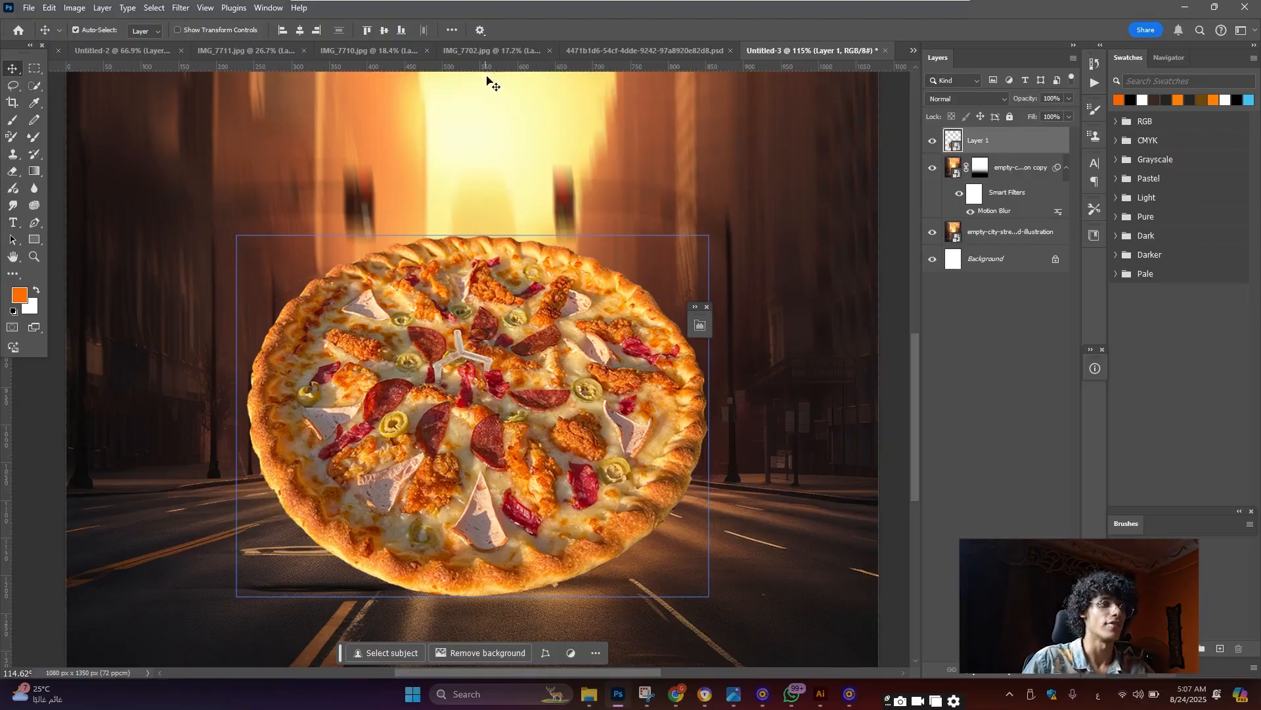
Bring the IMG_7702 lattice pizza into the poster, shrink it, and set it right, behind Layer 1
{"action": "left_click", "coordinate": [486, 54]}
{"action": "scroll", "coordinate": [536, 376], "scroll_direction": "up", "scroll_amount": 2}
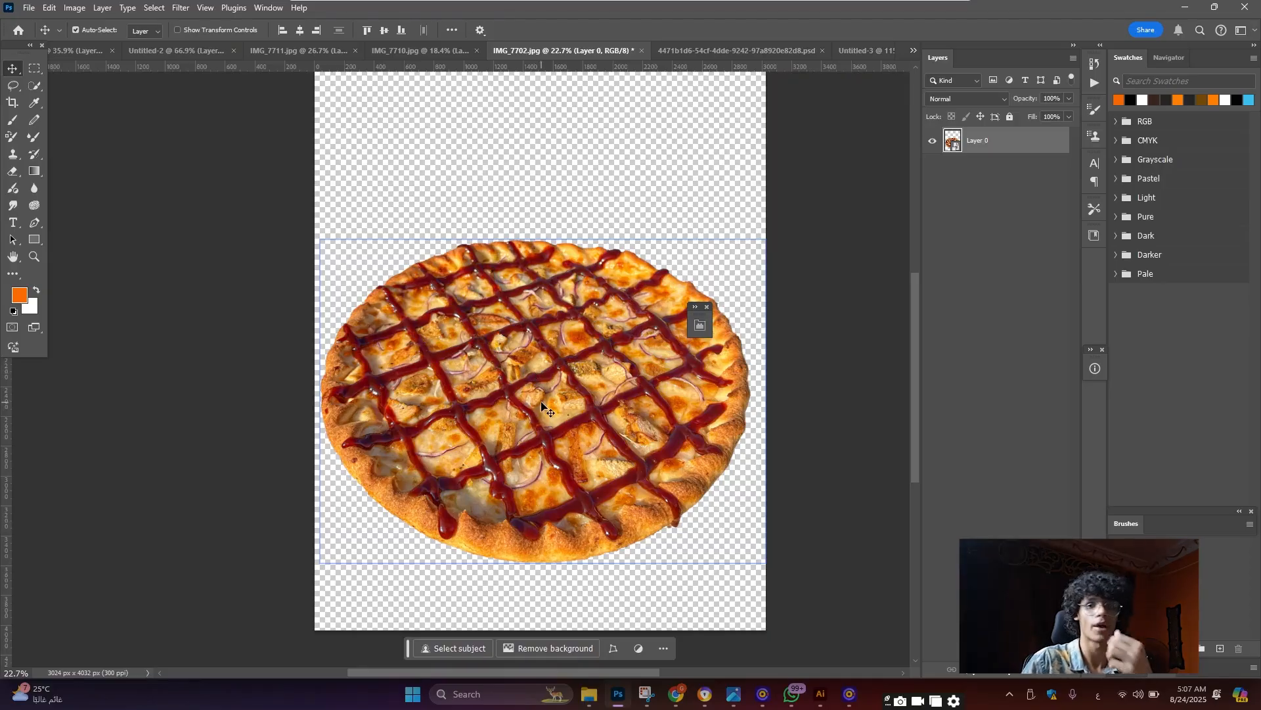
{"action": "mouse_move", "coordinate": [541, 403]}
{"action": "left_mouse_down"}
{"action": "mouse_move", "coordinate": [585, 250]}
{"action": "mouse_move", "coordinate": [864, 50]}
{"action": "mouse_move", "coordinate": [541, 417]}
{"action": "left_mouse_up"}
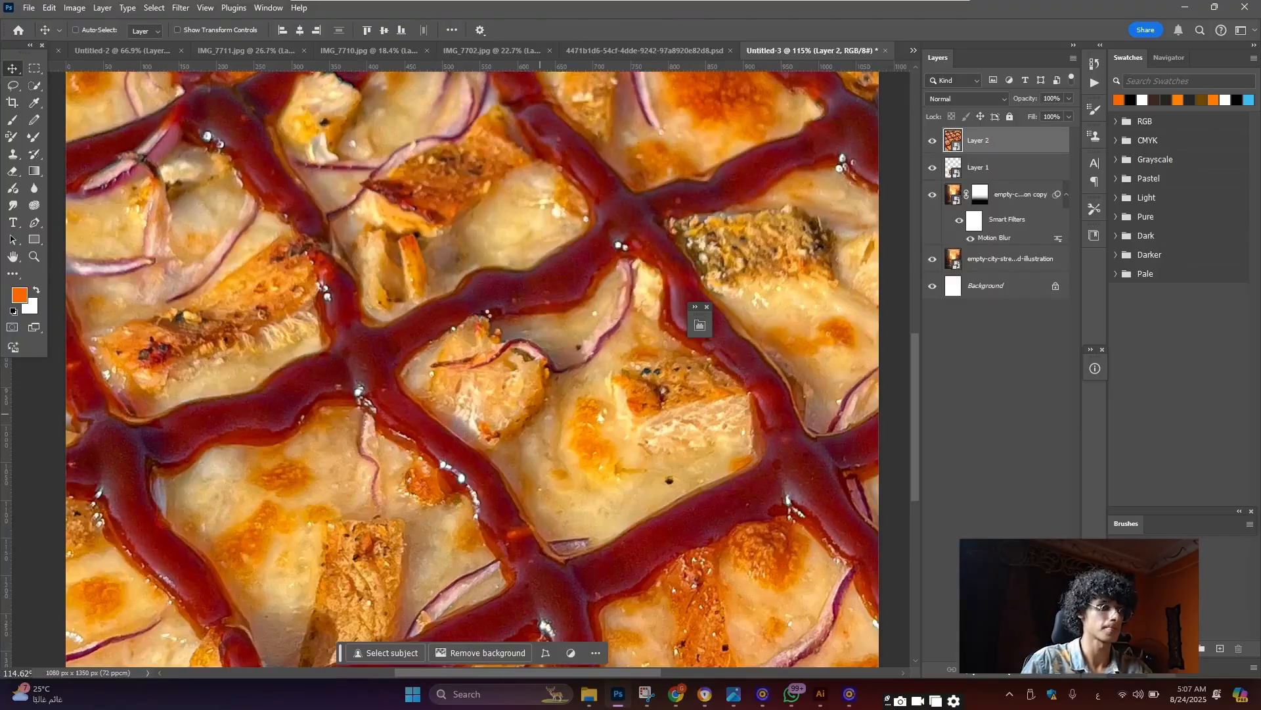
{"action": "key", "text": "ctrl+0"}
{"action": "left_click_drag", "start_coordinate": [136, 346], "coordinate": [429, 346]}
{"action": "left_click_drag", "start_coordinate": [536, 358], "coordinate": [570, 349]}
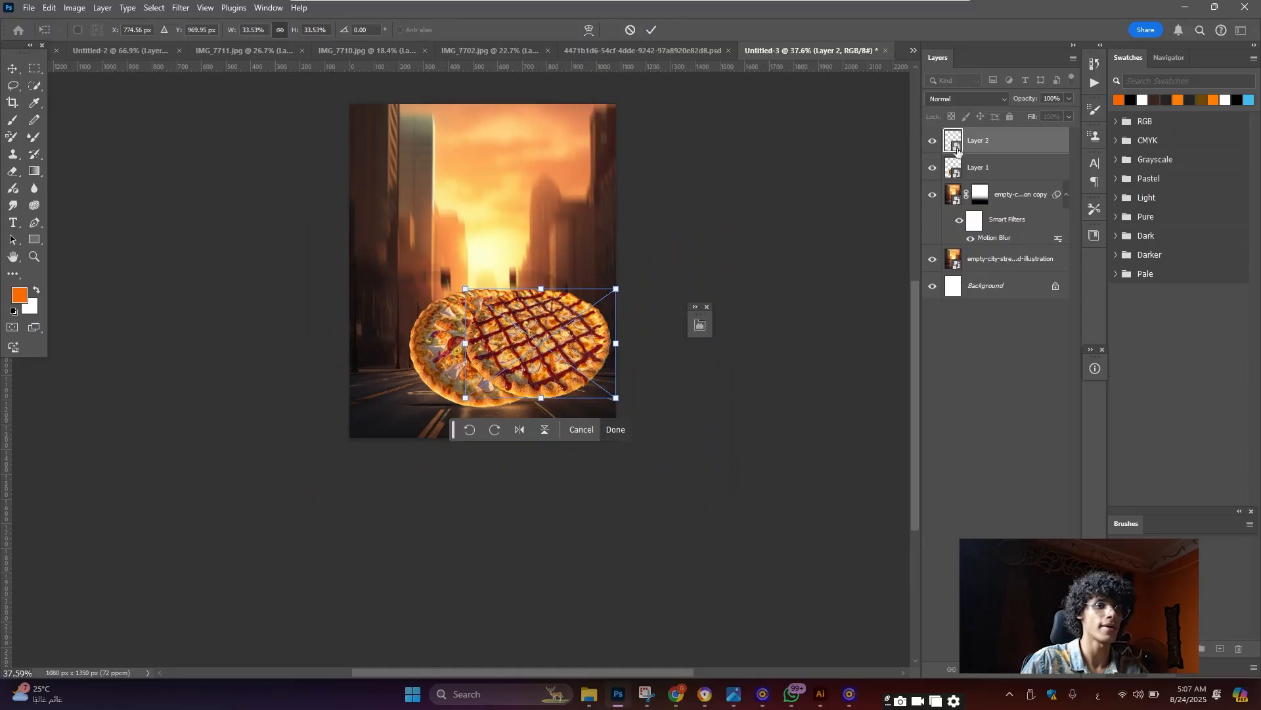
{"action": "left_click_drag", "start_coordinate": [1001, 141], "coordinate": [999, 175]}
{"action": "key", "text": "ctrl+plus"}
{"action": "scroll", "coordinate": [617, 329], "scroll_direction": "up", "scroll_amount": 4}
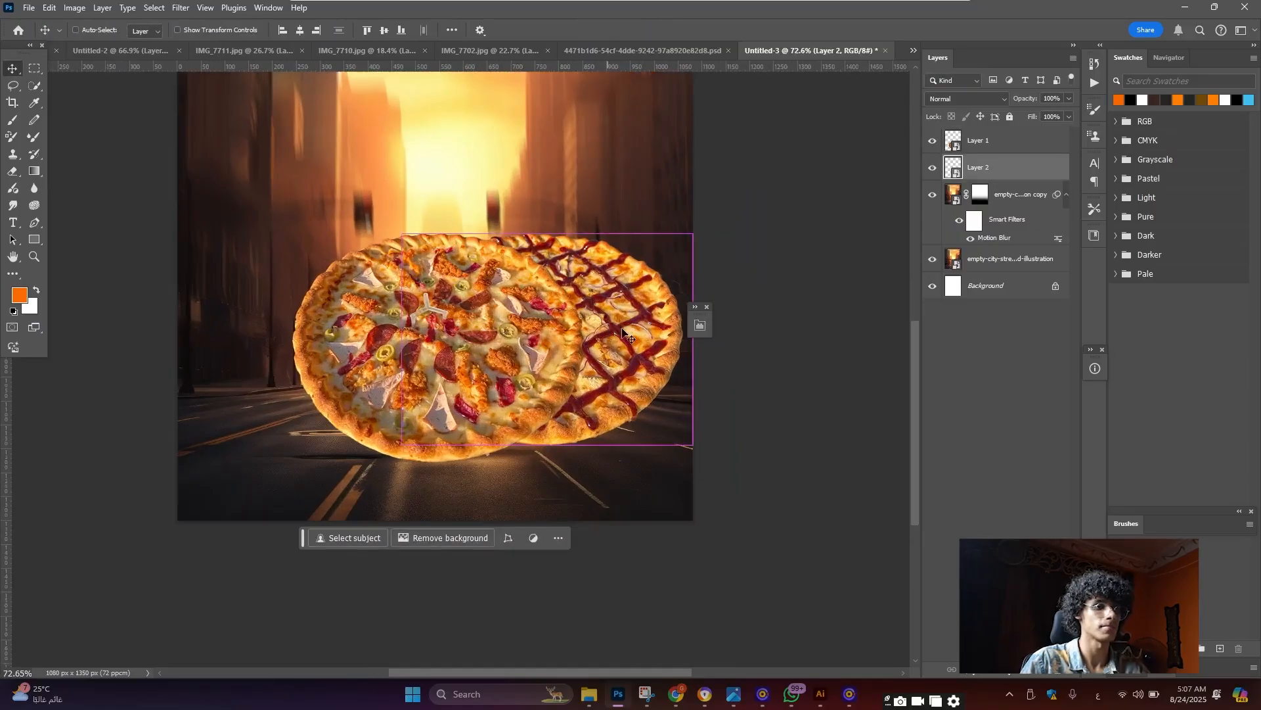
Enlarge the lattice pizza slightly, then bring up the IMG_7710 meat-cube pizza
{"action": "key", "text": "ctrl+t"}
{"action": "left_click_drag", "start_coordinate": [693, 233], "coordinate": [717, 215]}
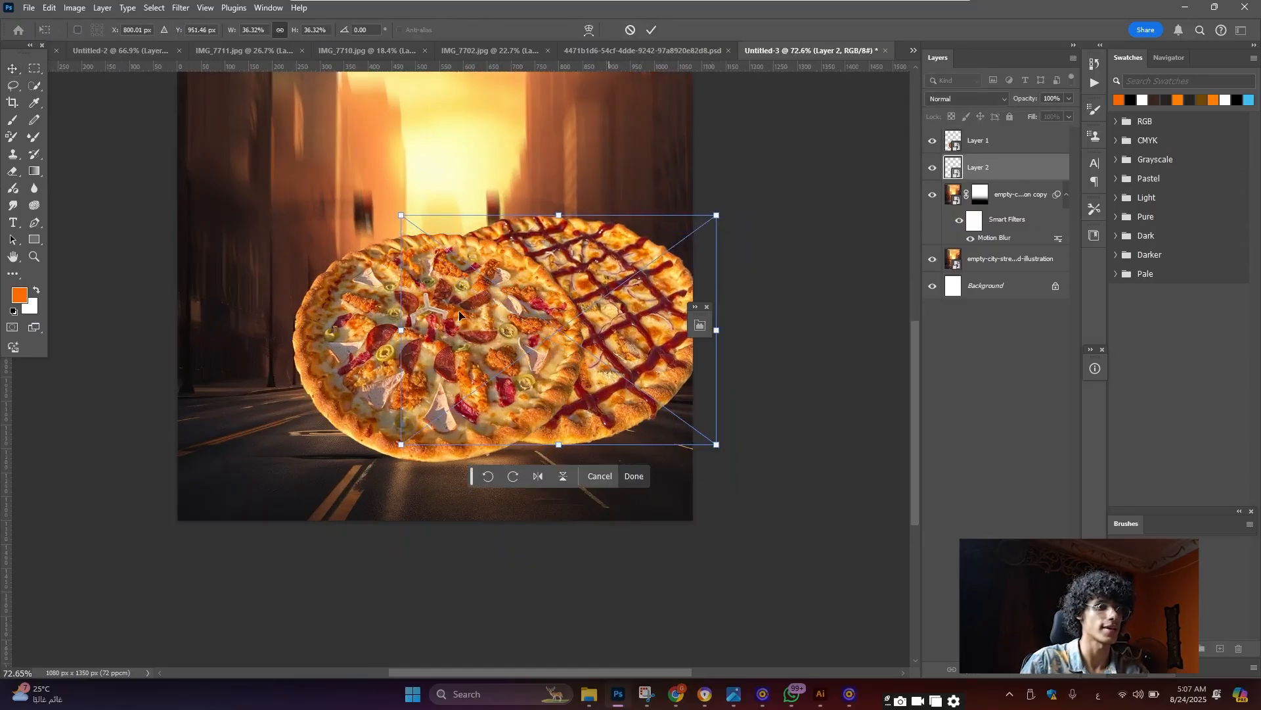
{"action": "left_click", "coordinate": [13, 69]}
{"action": "scroll", "coordinate": [509, 354], "scroll_direction": "down", "scroll_amount": 6}
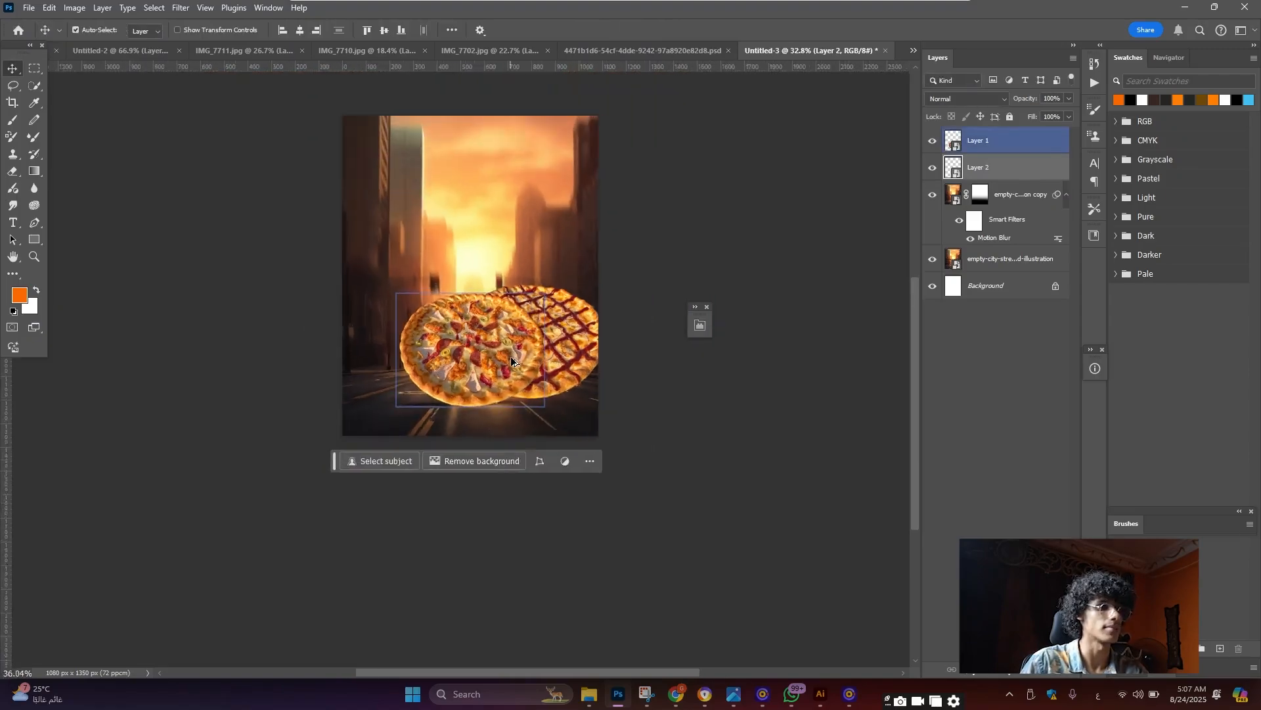
{"action": "scroll", "coordinate": [505, 357], "scroll_direction": "up", "scroll_amount": 7}
{"action": "left_click", "coordinate": [371, 52]}
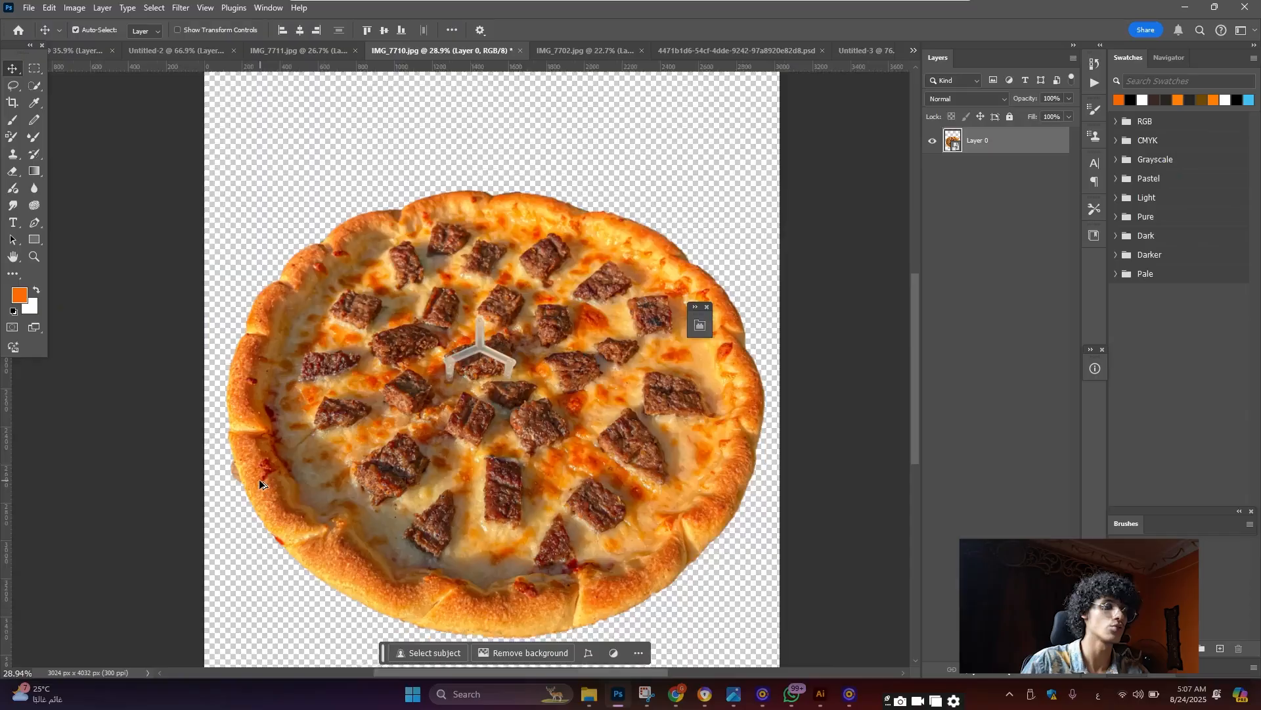
Mask away the stray brown shadow beside the meat-cube pizza's crust with a small black brush
{"action": "scroll", "coordinate": [259, 479], "scroll_direction": "up", "scroll_amount": 5}
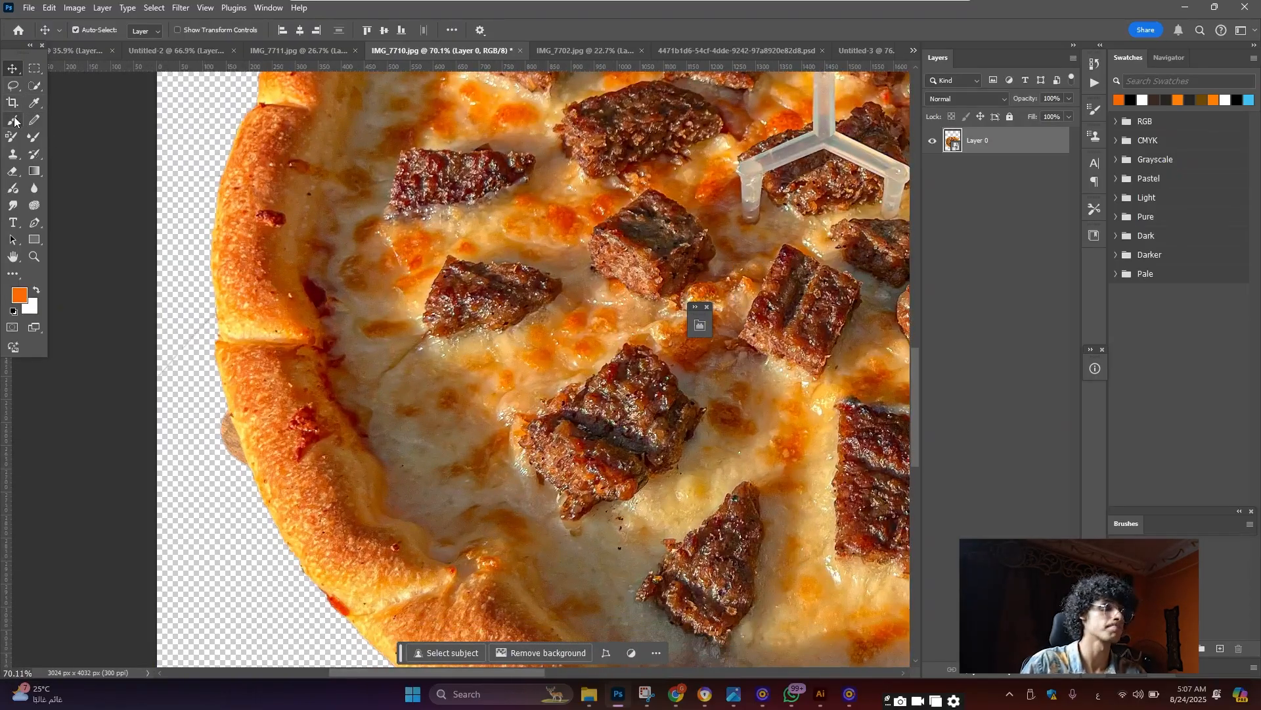
{"action": "left_click", "coordinate": [12, 119]}
{"action": "left_click", "coordinate": [986, 673]}
{"action": "scroll", "coordinate": [223, 348], "scroll_direction": "up", "scroll_amount": 3}
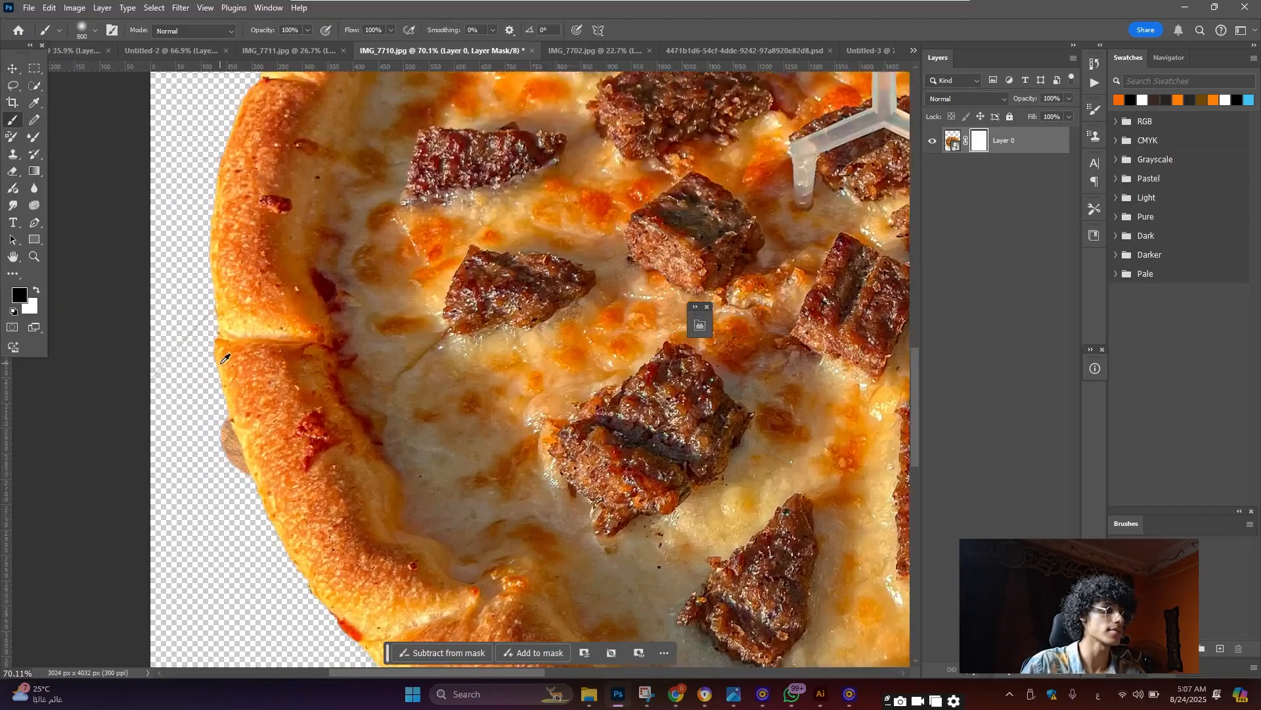
{"action": "key", "text": "d"}
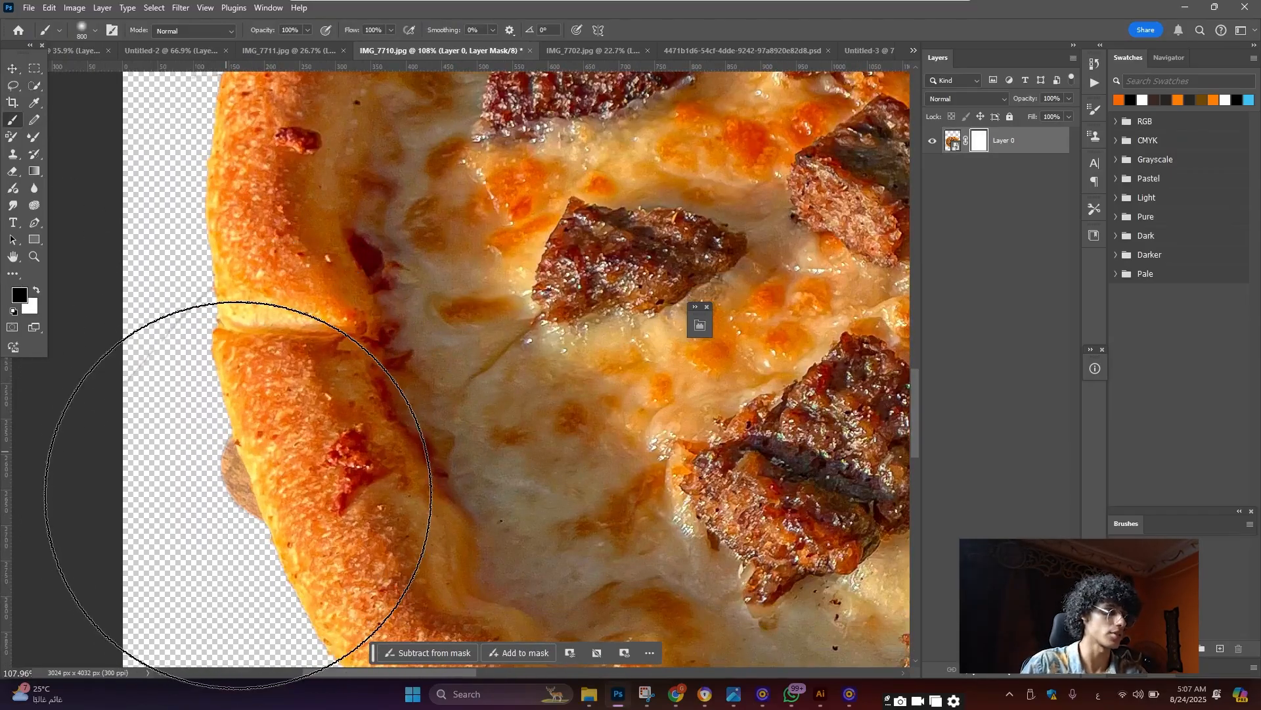
{"action": "key", "text": "p"}
{"action": "left_click", "coordinate": [16, 122]}
{"action": "key", "text": "bracketleft"}
{"action": "key", "text": "bracketleft"}
{"action": "key", "text": "bracketleft"}
{"action": "key", "text": "bracketleft"}
{"action": "key", "text": "bracketleft"}
{"action": "key", "text": "bracketleft"}
{"action": "key", "text": "bracketleft"}
{"action": "key", "text": "bracketleft"}
{"action": "key", "text": "bracketleft"}
{"action": "key", "text": "bracketleft"}
{"action": "key", "text": "bracketleft"}
{"action": "key", "text": "bracketleft"}
{"action": "key", "text": "bracketleft"}
{"action": "key", "text": "bracketleft"}
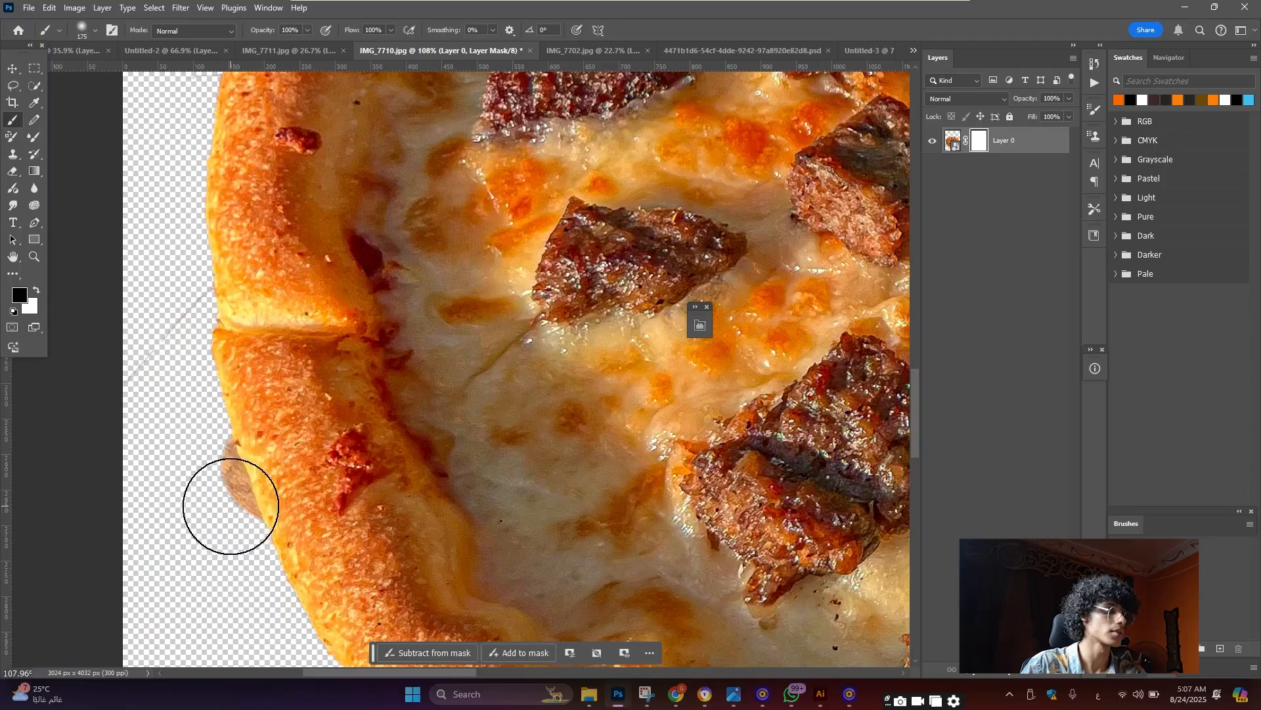
{"action": "mouse_move", "coordinate": [232, 509]}
{"action": "left_mouse_down"}
{"action": "mouse_move", "coordinate": [219, 461]}
{"action": "mouse_move", "coordinate": [236, 495]}
{"action": "left_mouse_up"}
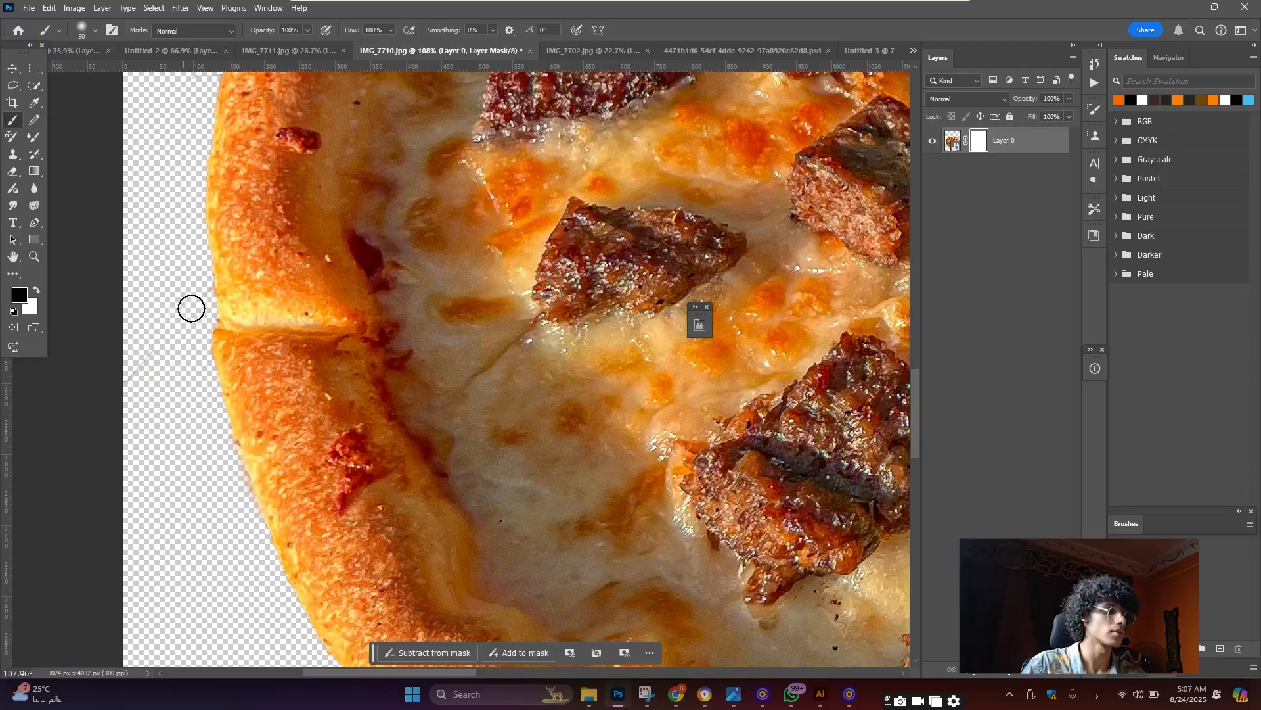
{"action": "scroll", "coordinate": [191, 307], "scroll_direction": "down", "scroll_amount": 5}
{"action": "scroll", "coordinate": [332, 421], "scroll_direction": "down", "scroll_amount": 2}
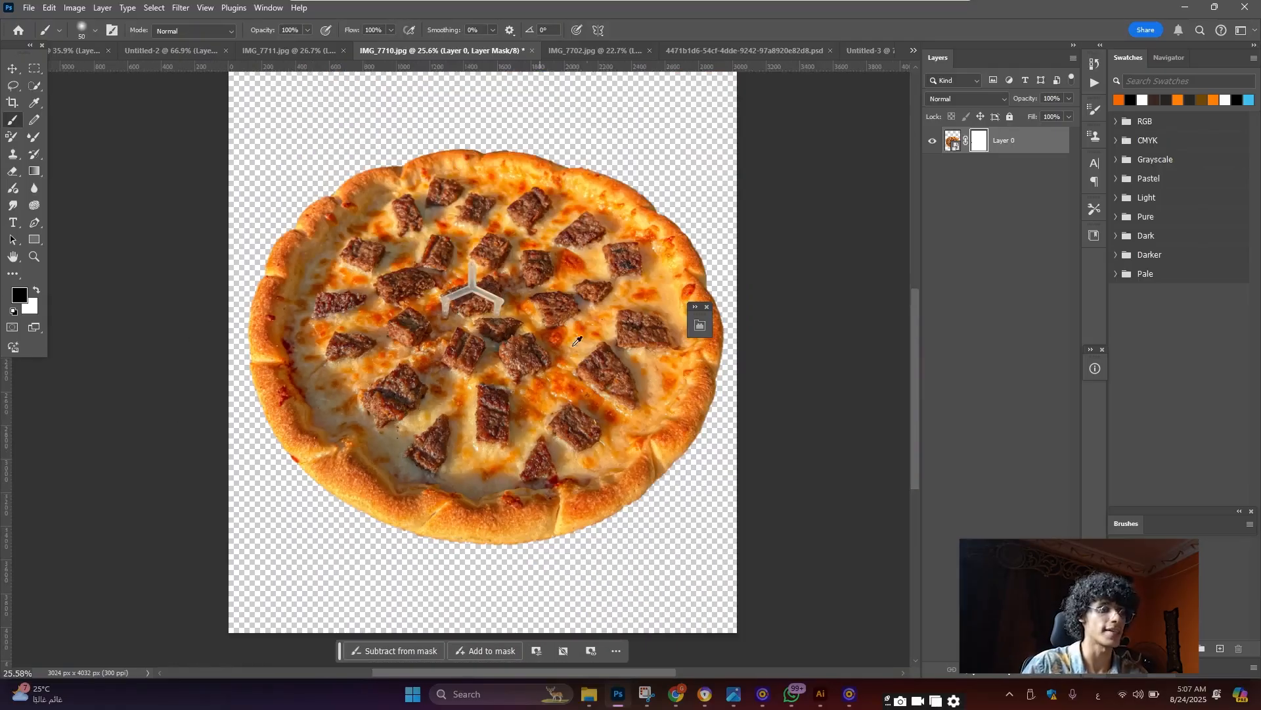
{"action": "scroll", "coordinate": [576, 341], "scroll_direction": "up", "scroll_amount": 1}
Convert the pizza layer to a smart object and drag it into the Untitled-3 poster
{"action": "right_click", "coordinate": [1024, 150]}
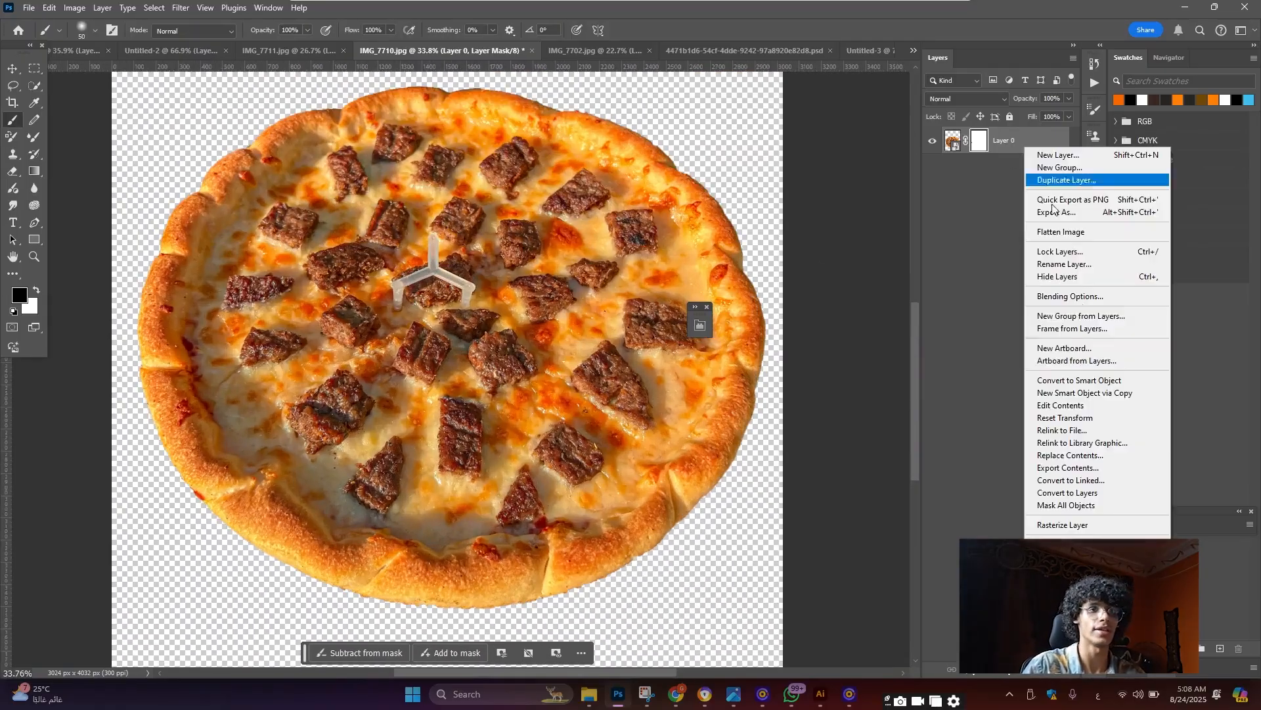
{"action": "left_click", "coordinate": [1081, 381]}
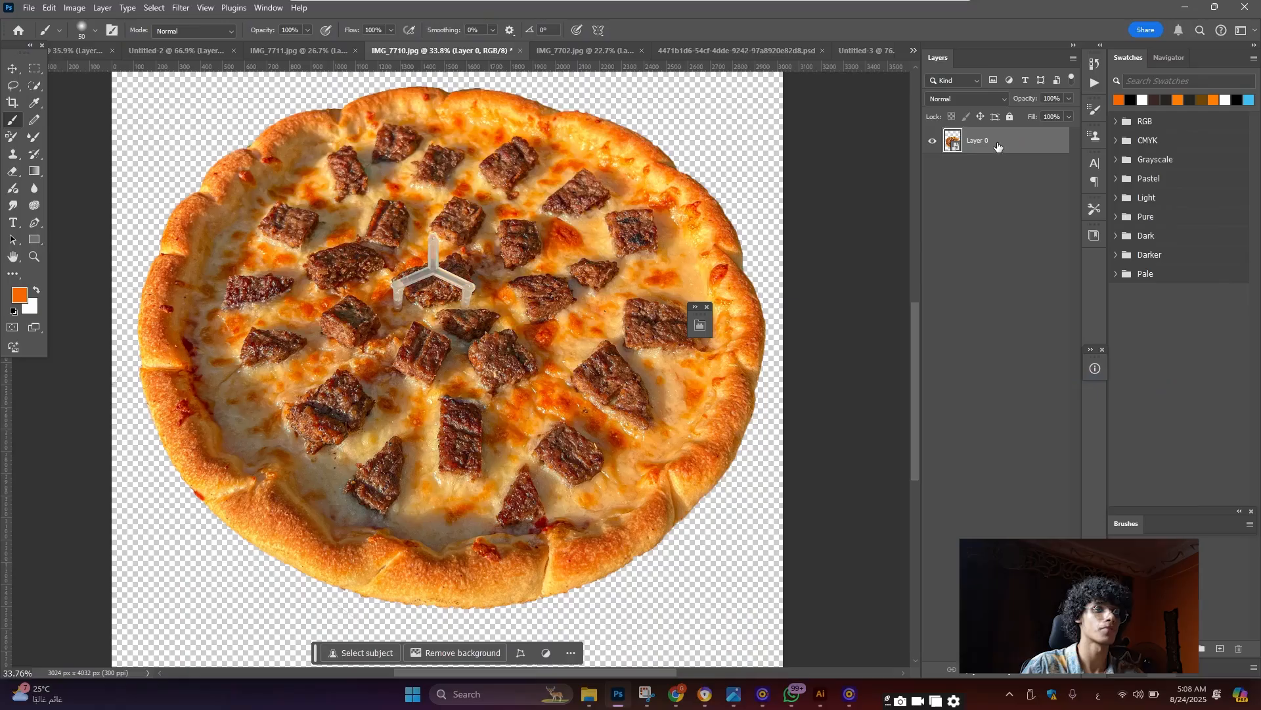
{"action": "left_click_drag", "start_coordinate": [986, 140], "coordinate": [453, 403]}
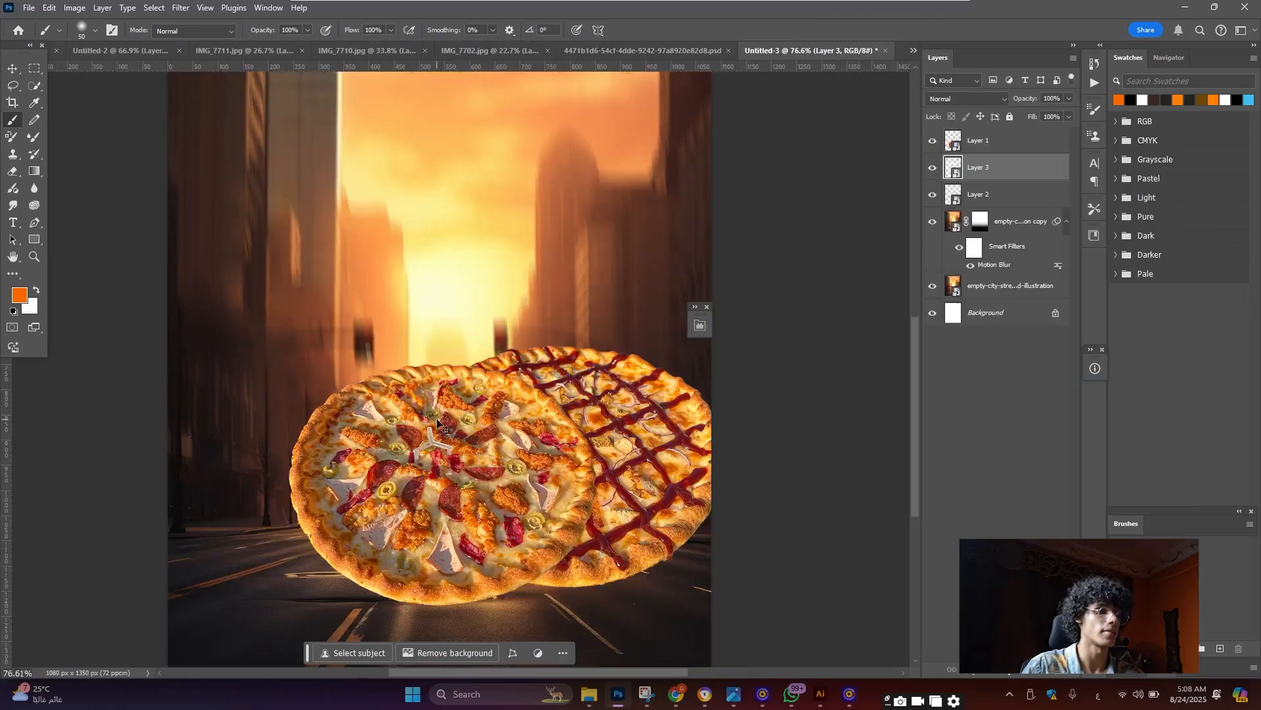
Scale the beef pizza to about 48.5% and place it at the lower left of the row
{"action": "key", "text": "ctrl+t"}
{"action": "key", "text": "ctrl+0"}
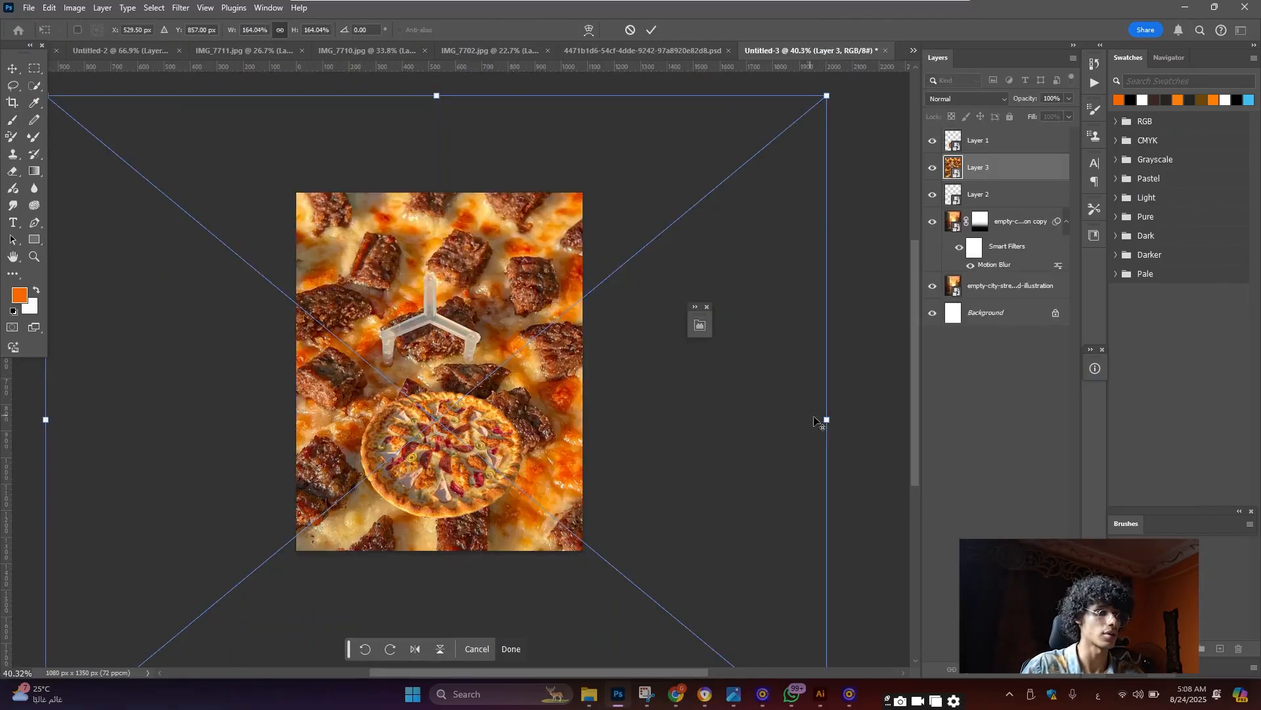
{"action": "left_click_drag", "start_coordinate": [825, 419], "coordinate": [275, 433]}
{"action": "left_click_drag", "start_coordinate": [230, 433], "coordinate": [392, 491]}
{"action": "left_click", "coordinate": [13, 70]}
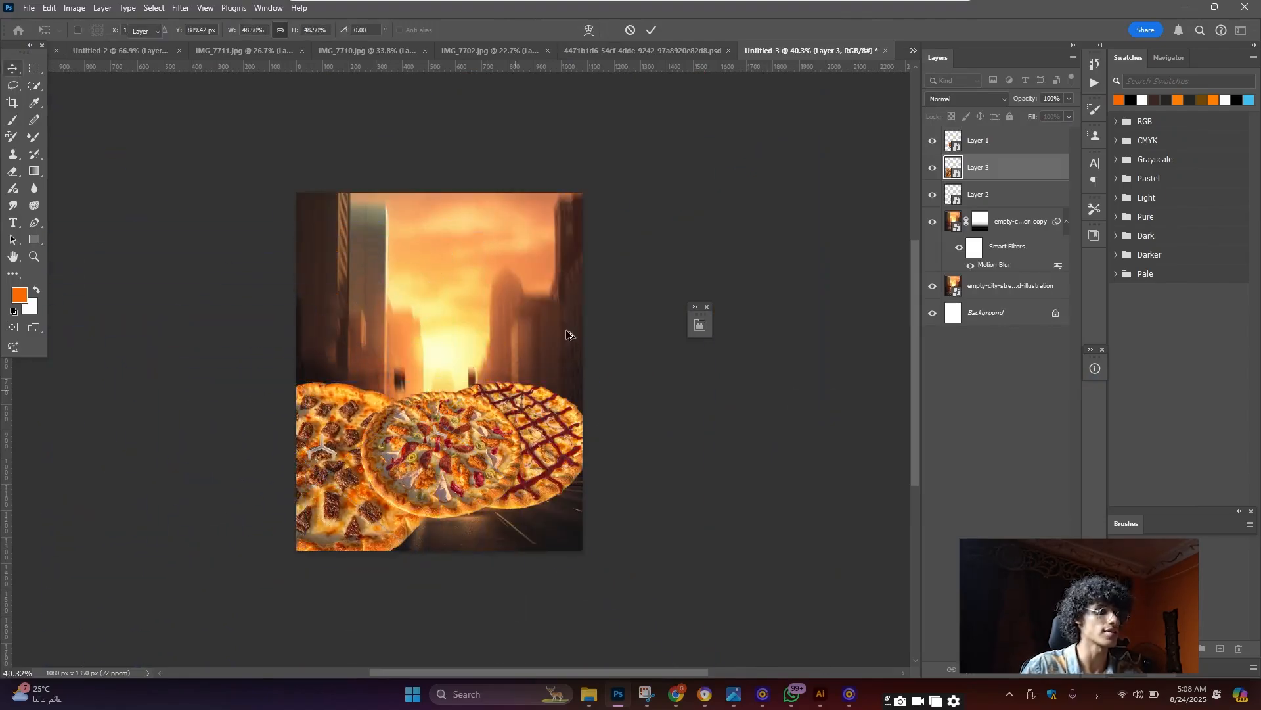
{"action": "scroll", "coordinate": [508, 330], "scroll_direction": "up", "scroll_amount": 4}
Drag horizontal guides from the top ruler to mark the pizzas' top and bottom
{"action": "left_click_drag", "start_coordinate": [418, 68], "coordinate": [424, 104]}
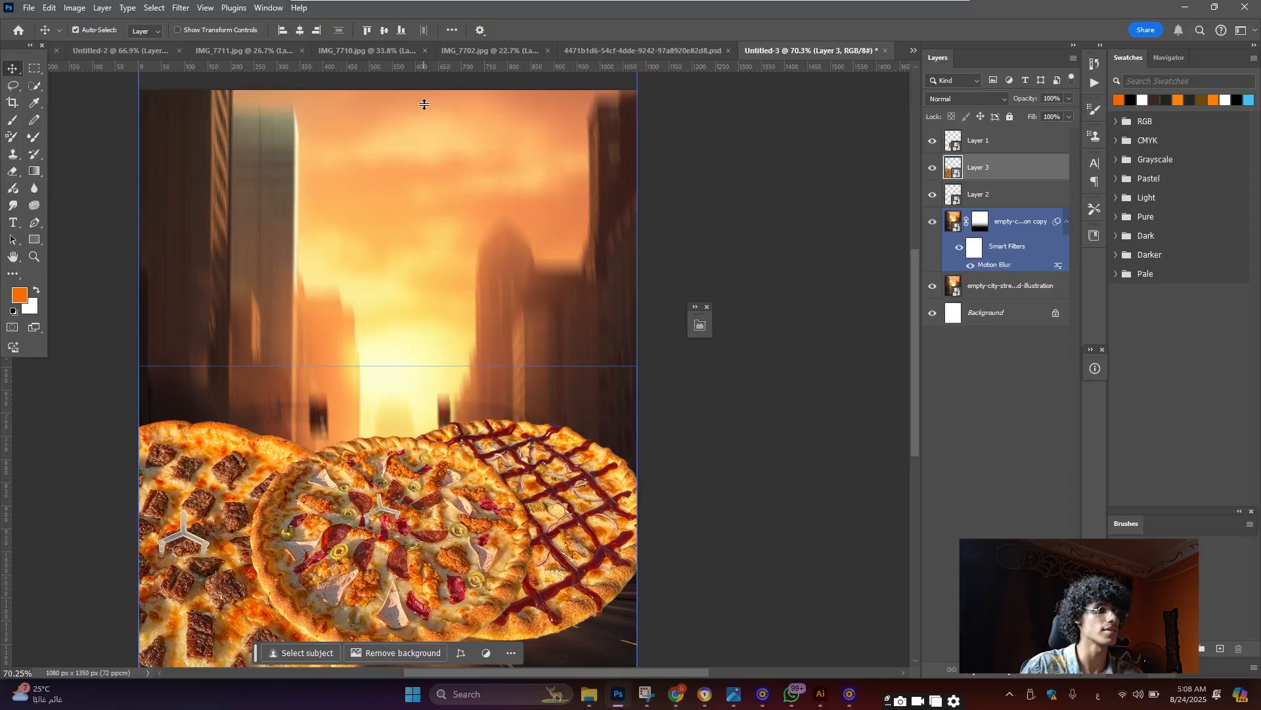
{"action": "key", "text": "ctrl+r"}
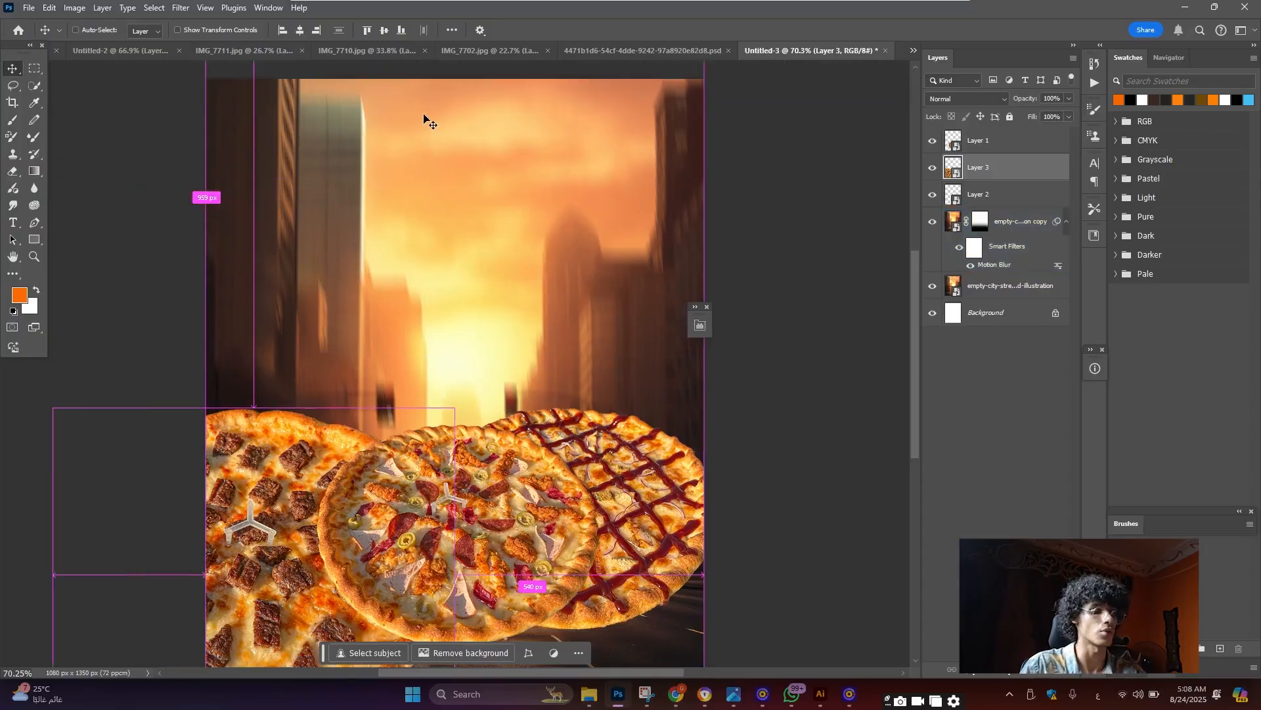
{"action": "key", "text": "ctrl+r"}
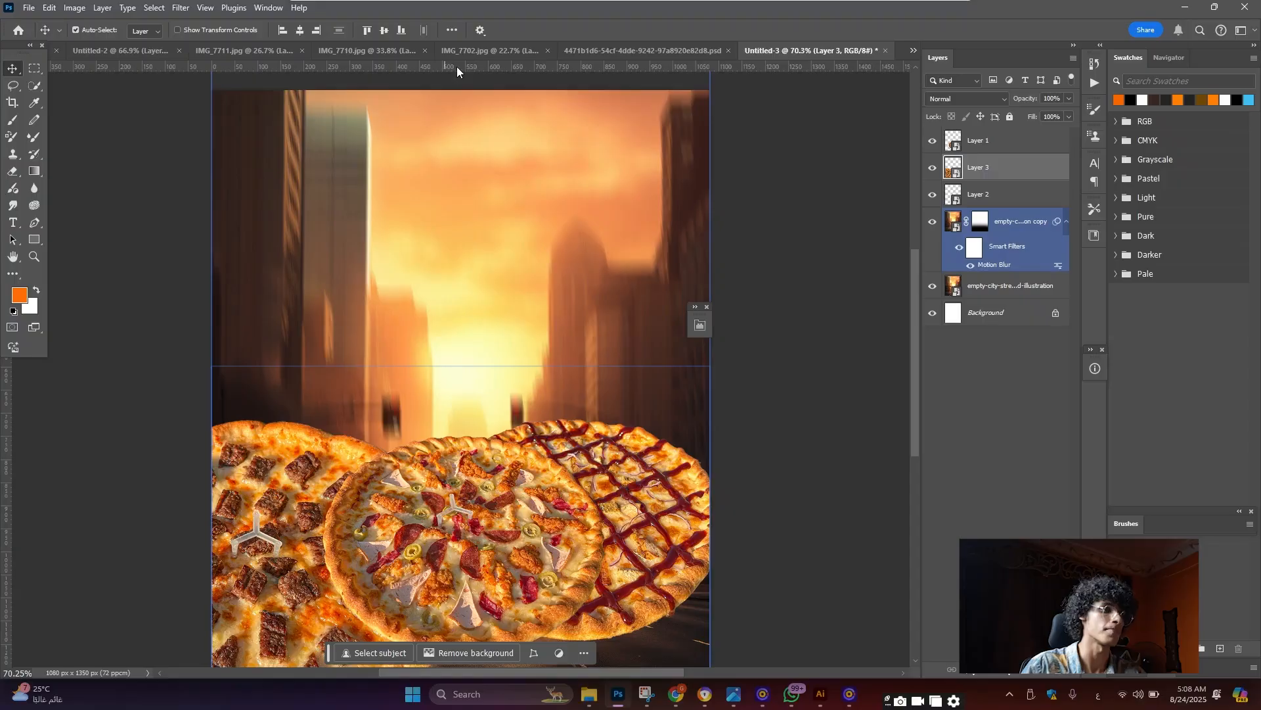
{"action": "left_click_drag", "start_coordinate": [457, 66], "coordinate": [478, 421]}
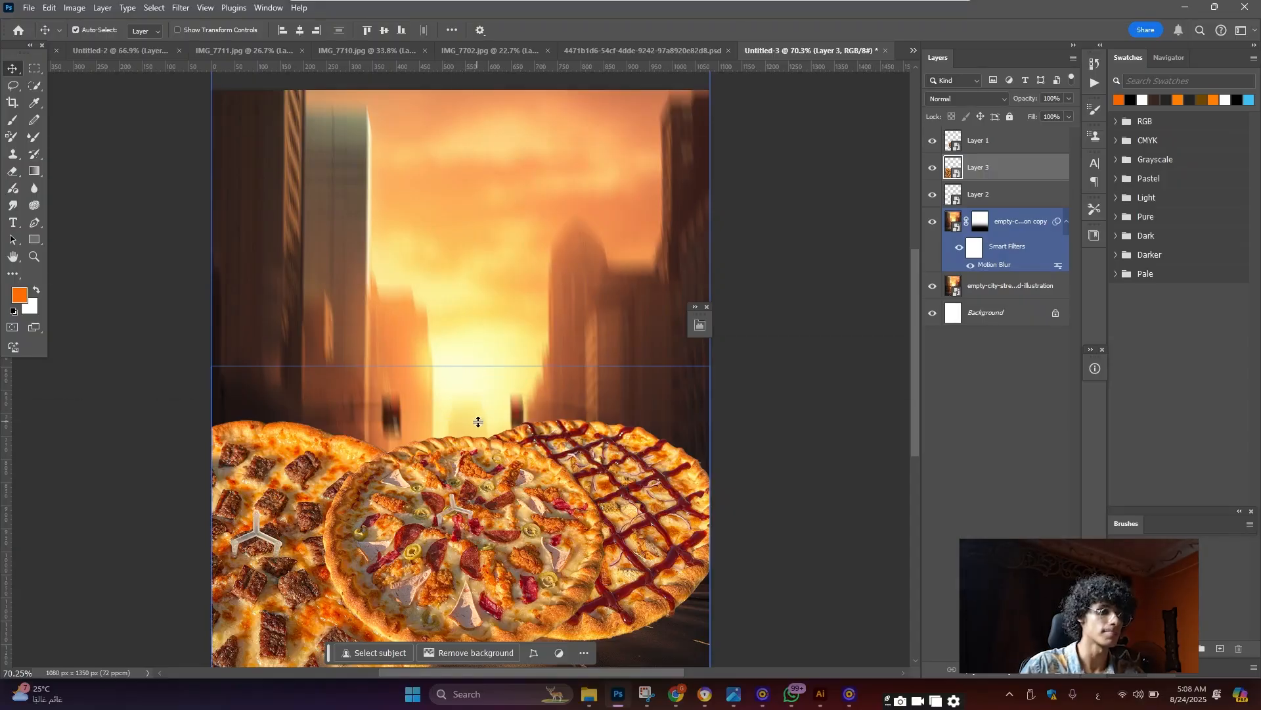
{"action": "scroll", "coordinate": [494, 71], "scroll_direction": "down", "scroll_amount": 1}
{"action": "left_click_drag", "start_coordinate": [491, 62], "coordinate": [490, 607]}
{"action": "left_click", "coordinate": [497, 563]}
{"action": "scroll", "coordinate": [497, 563], "scroll_direction": "down", "scroll_amount": 2}
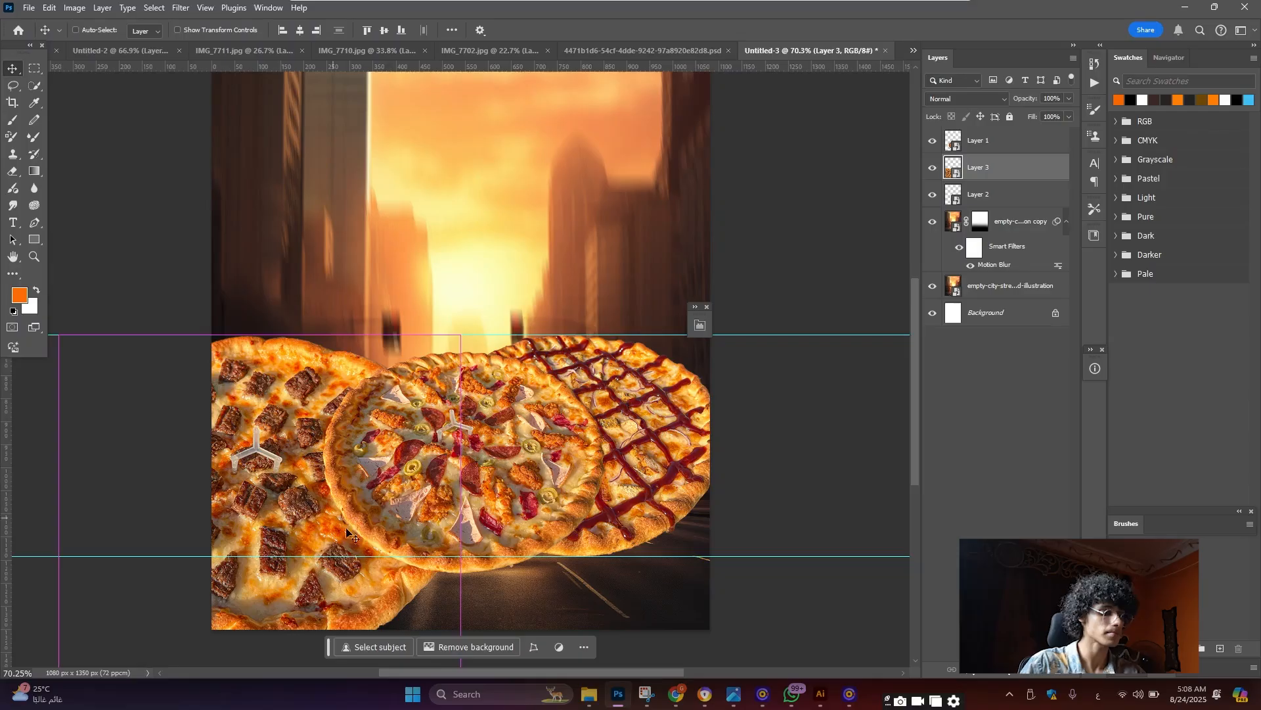
Shrink the beef pizza (Layer 3) to about 32% and move it 92 px right
{"action": "key", "text": "ctrl+t"}
{"action": "scroll", "coordinate": [277, 620], "scroll_direction": "down", "scroll_amount": 1}
{"action": "left_click_drag", "start_coordinate": [260, 636], "coordinate": [263, 530]}
{"action": "left_click_drag", "start_coordinate": [268, 479], "coordinate": [314, 463]}
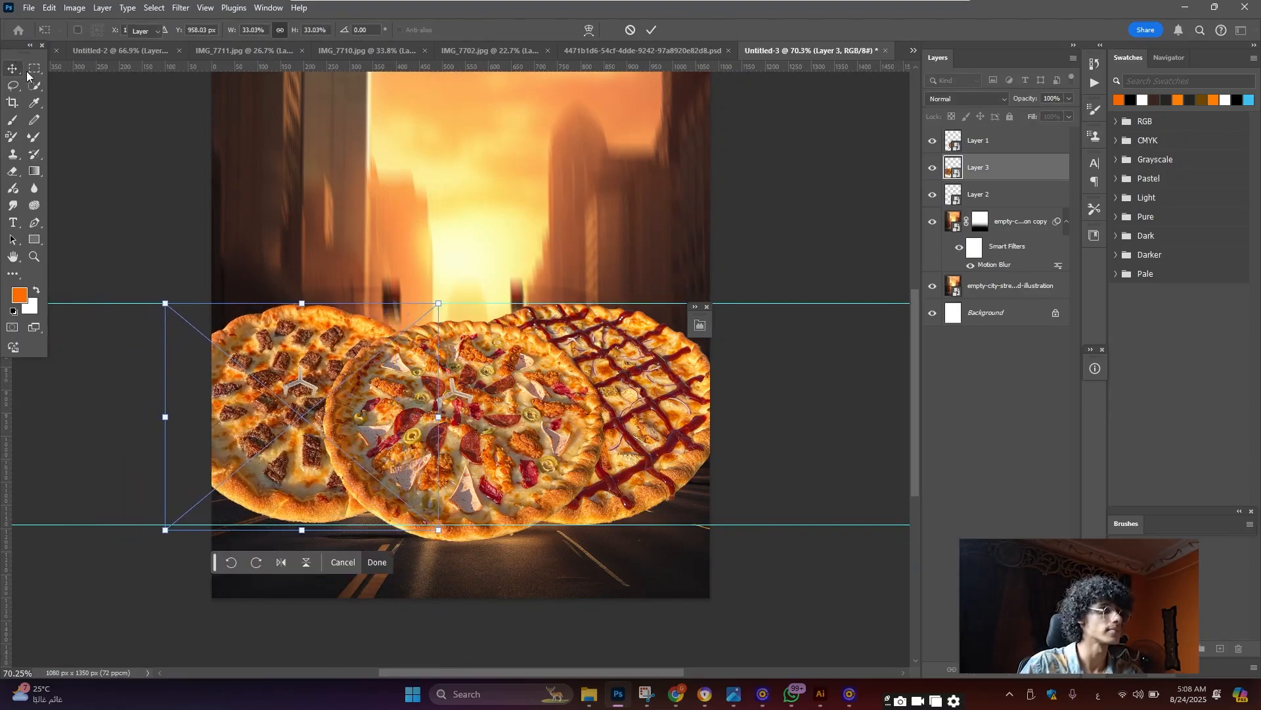
{"action": "key", "text": "Return"}
Select the blurred street background layer
{"action": "scroll", "coordinate": [540, 363], "scroll_direction": "down", "scroll_amount": 3}
{"action": "scroll", "coordinate": [529, 360], "scroll_direction": "up", "scroll_amount": 6}
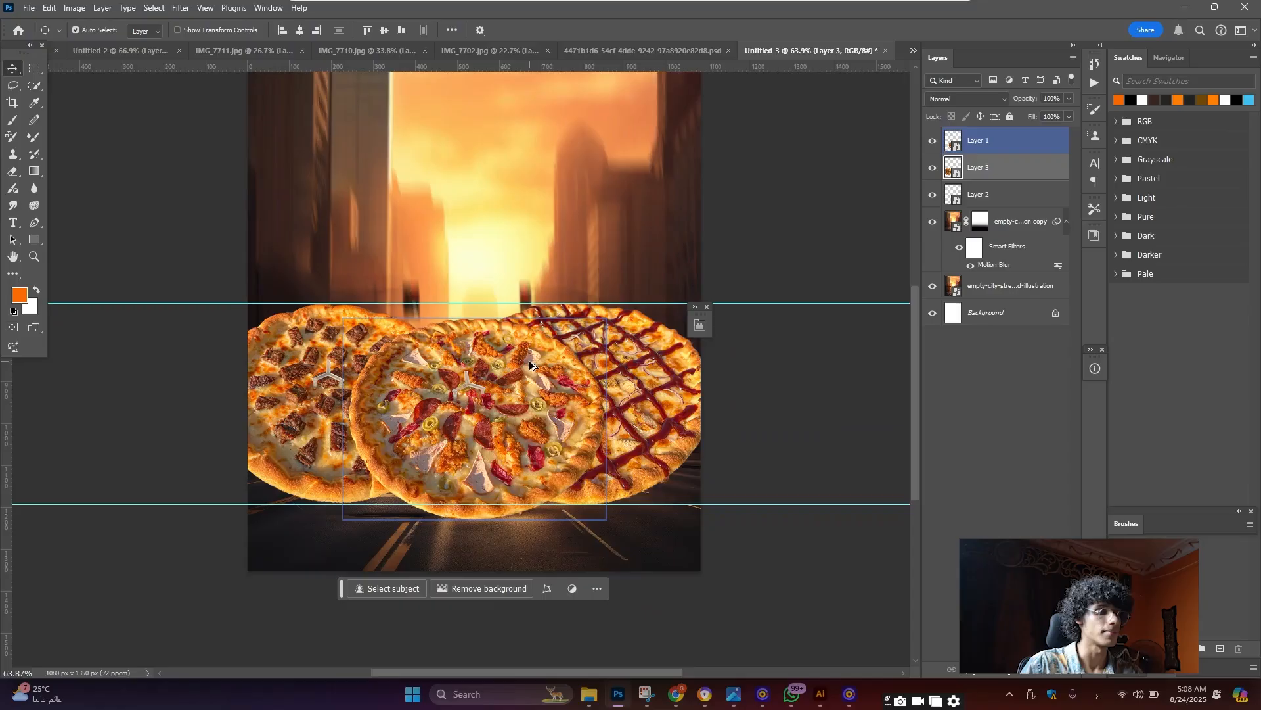
{"action": "scroll", "coordinate": [578, 382], "scroll_direction": "down", "scroll_amount": 4}
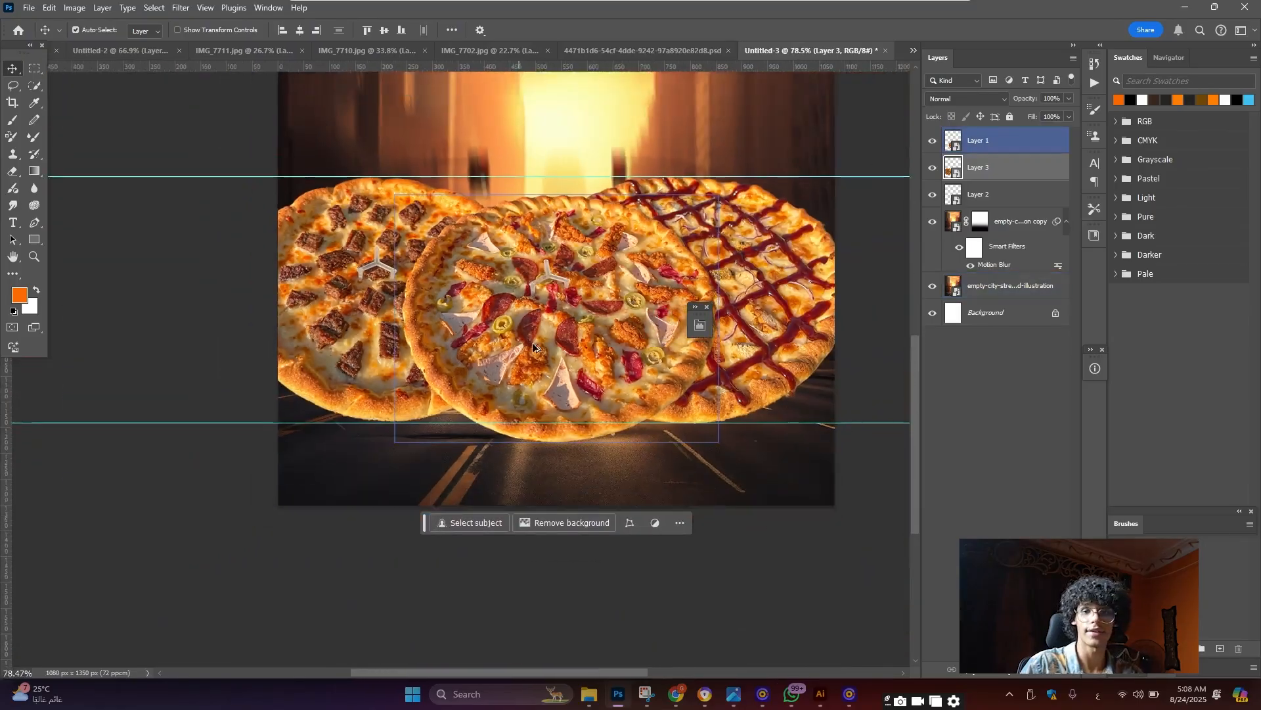
{"action": "scroll", "coordinate": [558, 348], "scroll_direction": "up", "scroll_amount": 2}
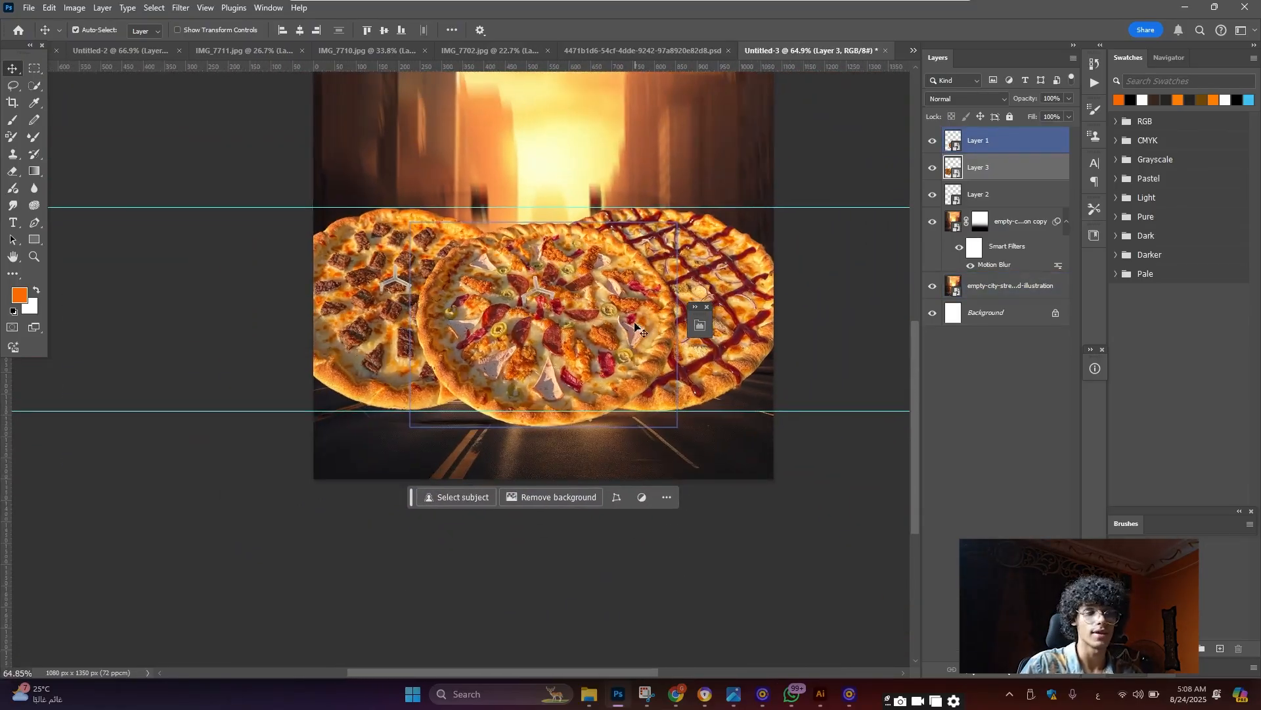
{"action": "left_click", "coordinate": [565, 196]}
{"action": "scroll", "coordinate": [567, 194], "scroll_direction": "up", "scroll_amount": 1}
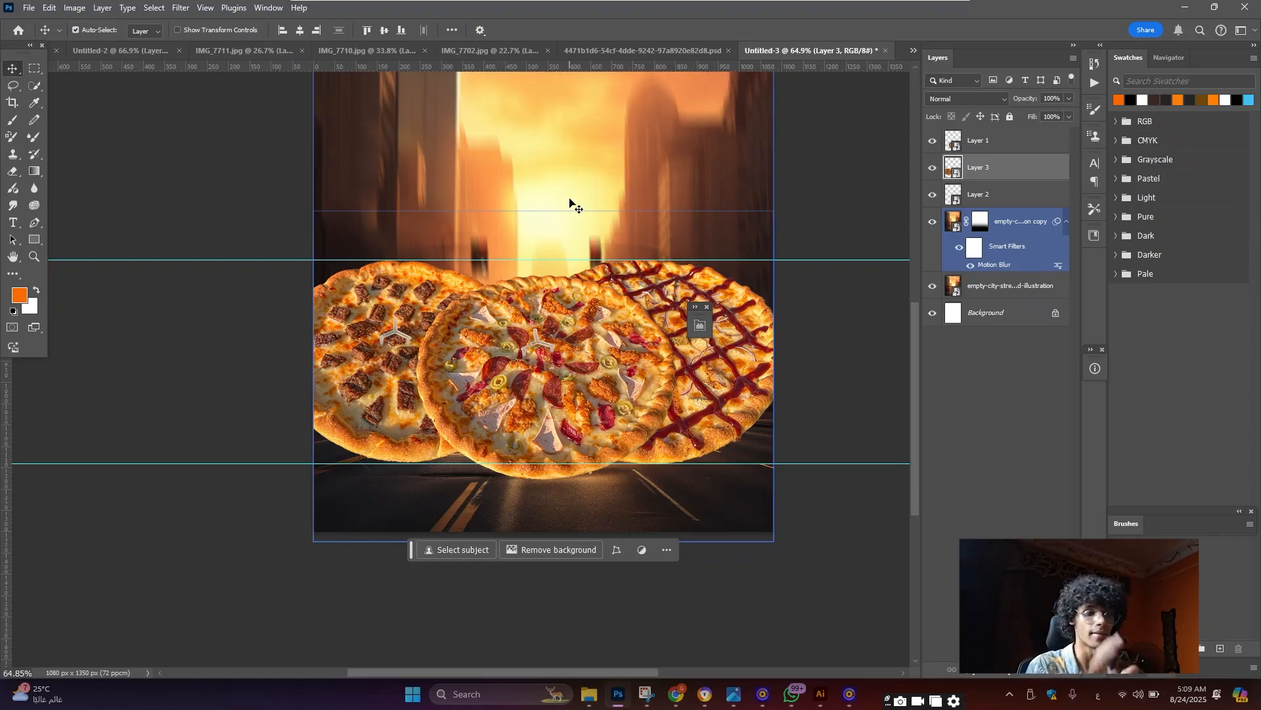
{"action": "scroll", "coordinate": [572, 453], "scroll_direction": "up", "scroll_amount": 3}
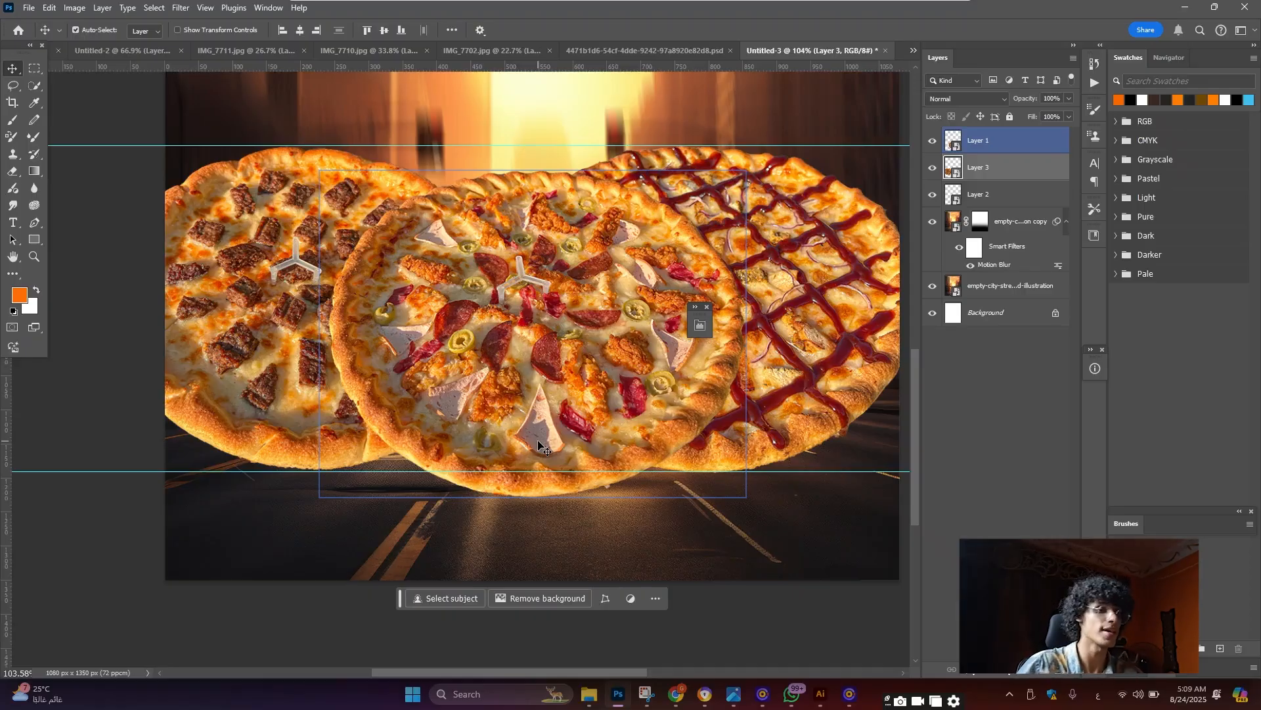
{"action": "scroll", "coordinate": [539, 445], "scroll_direction": "down", "scroll_amount": 2}
{"action": "scroll", "coordinate": [580, 364], "scroll_direction": "up", "scroll_amount": 3}
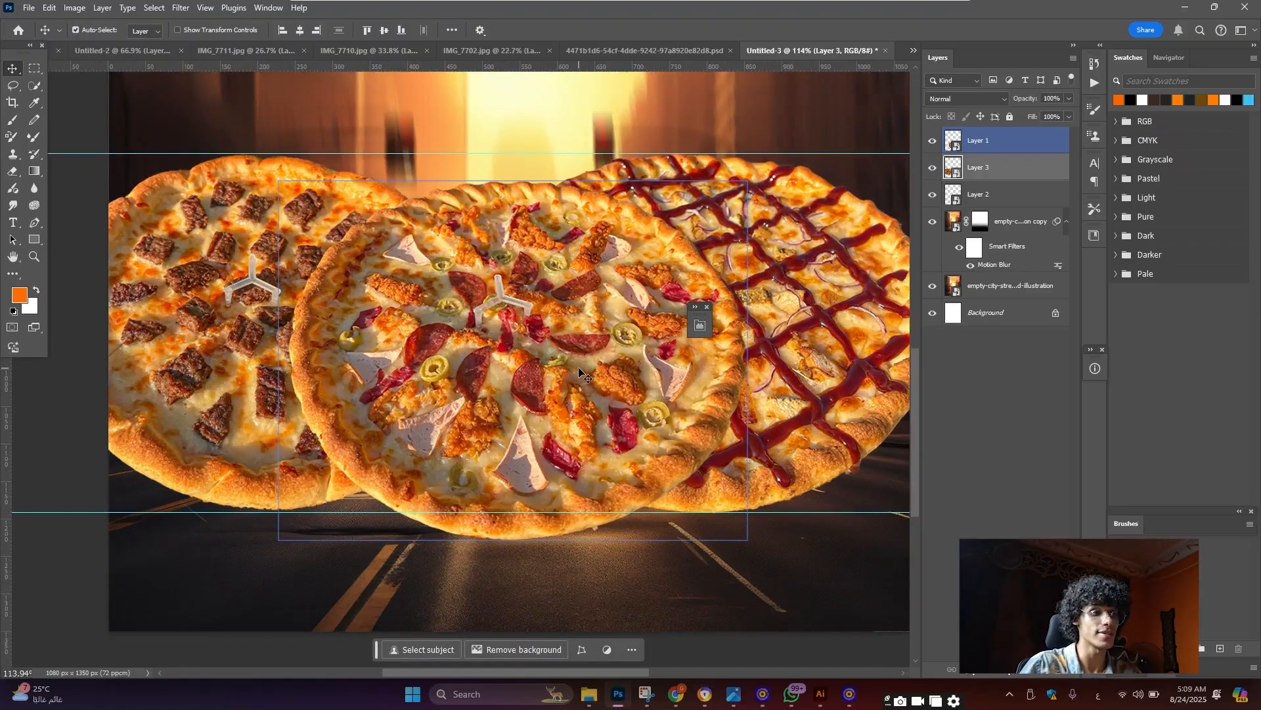
Duplicate Layer 1's middle pizza, flip the copy vertically and drag it below the row
{"action": "left_click", "coordinate": [579, 369]}
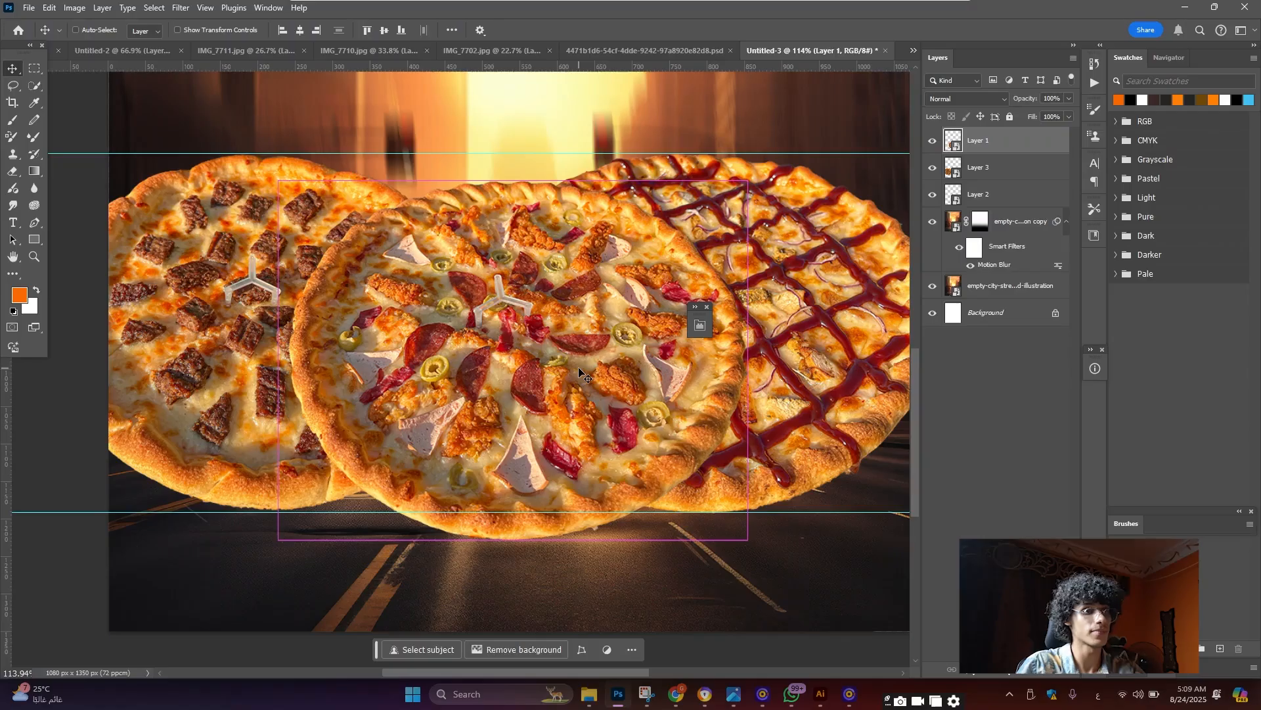
{"action": "key", "text": "ctrl+j"}
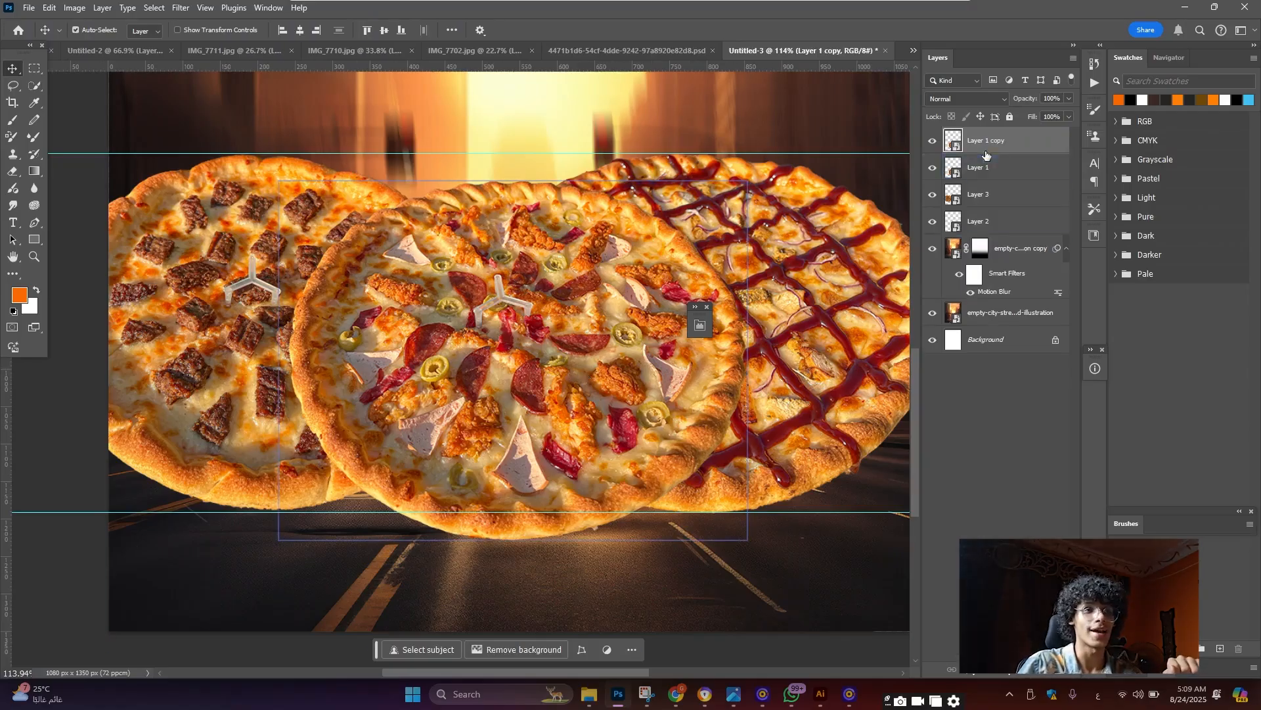
{"action": "left_click_drag", "start_coordinate": [985, 155], "coordinate": [987, 174]}
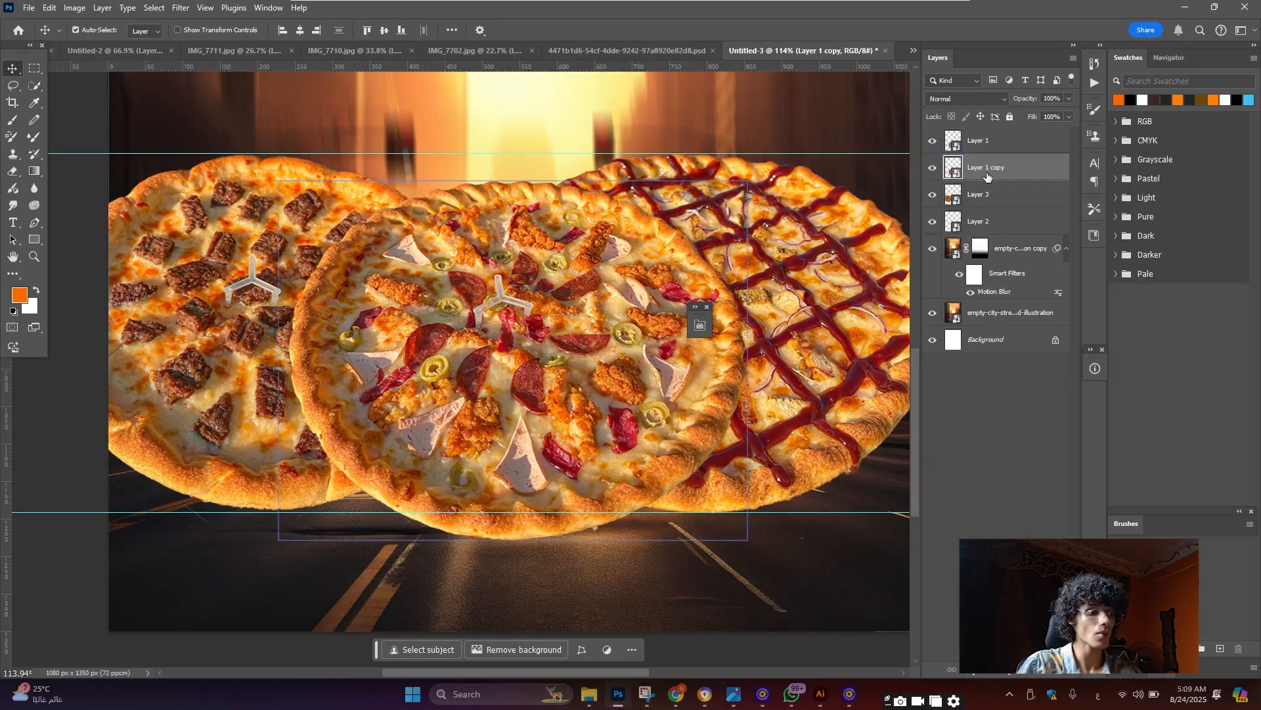
{"action": "key", "text": "ctrl+t"}
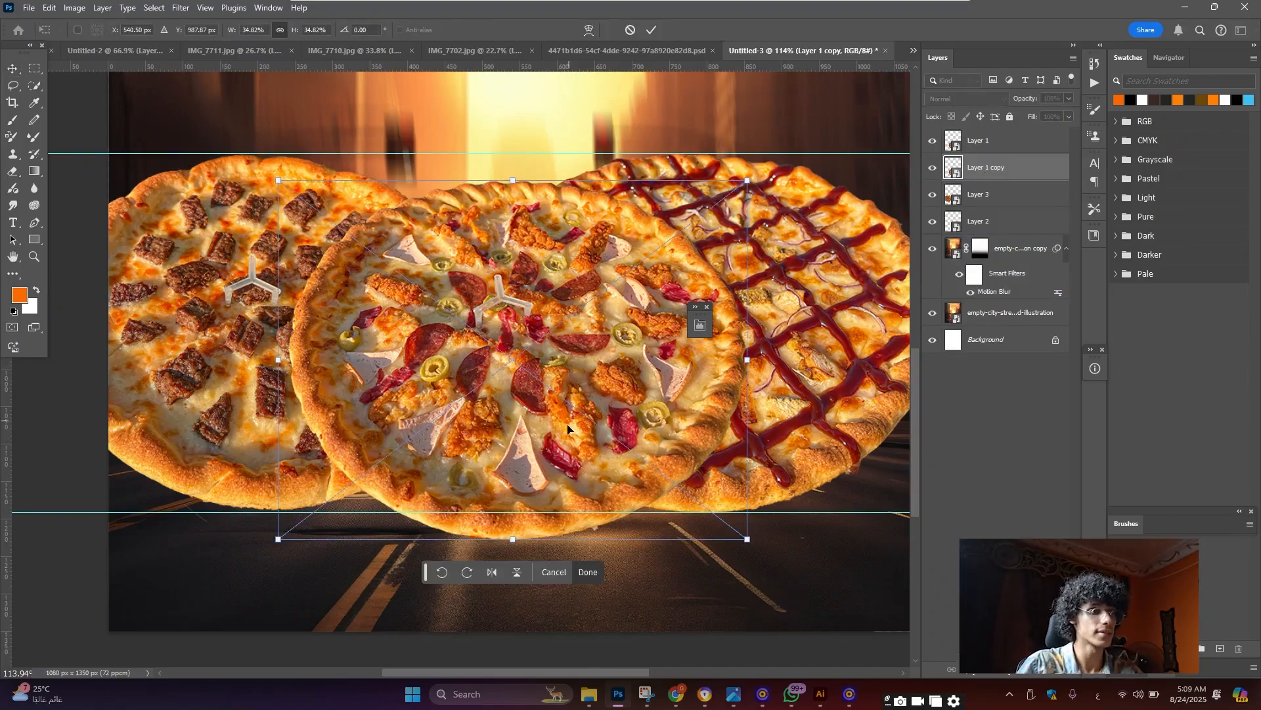
{"action": "right_click", "coordinate": [569, 431]}
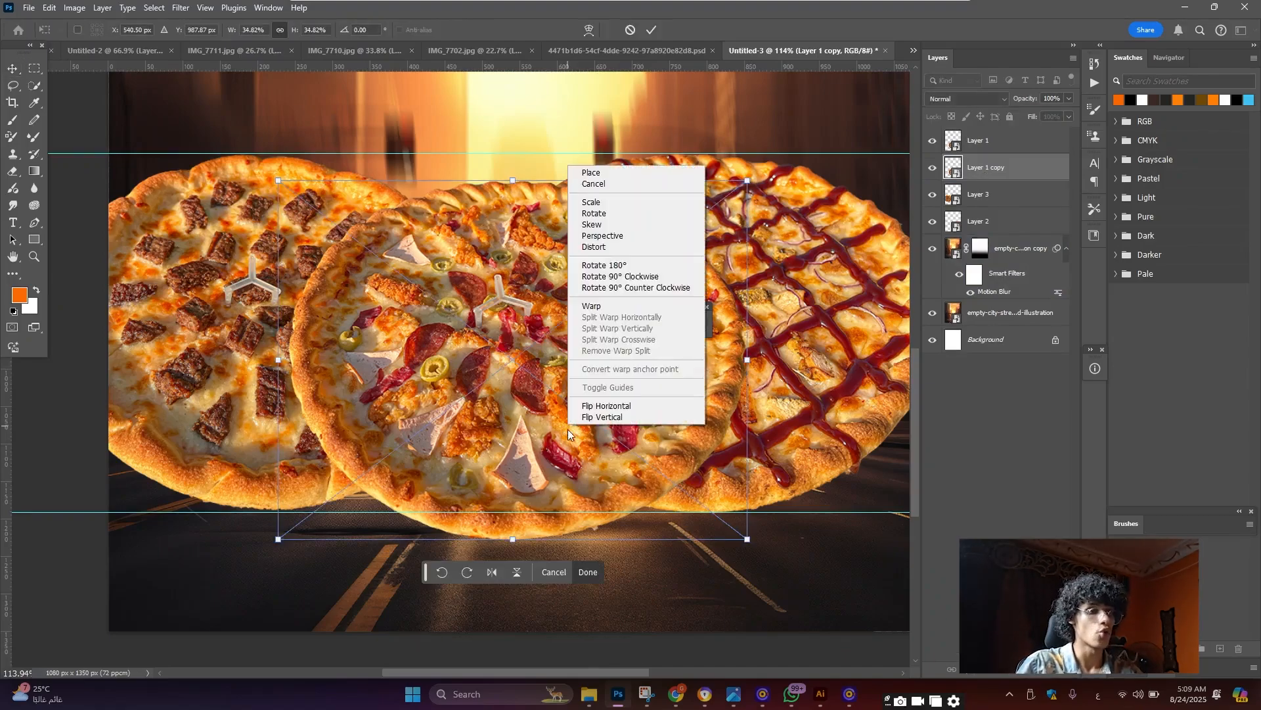
{"action": "left_click", "coordinate": [625, 418]}
{"action": "scroll", "coordinate": [593, 451], "scroll_direction": "down", "scroll_amount": 3}
{"action": "left_click_drag", "start_coordinate": [593, 451], "coordinate": [593, 655]}
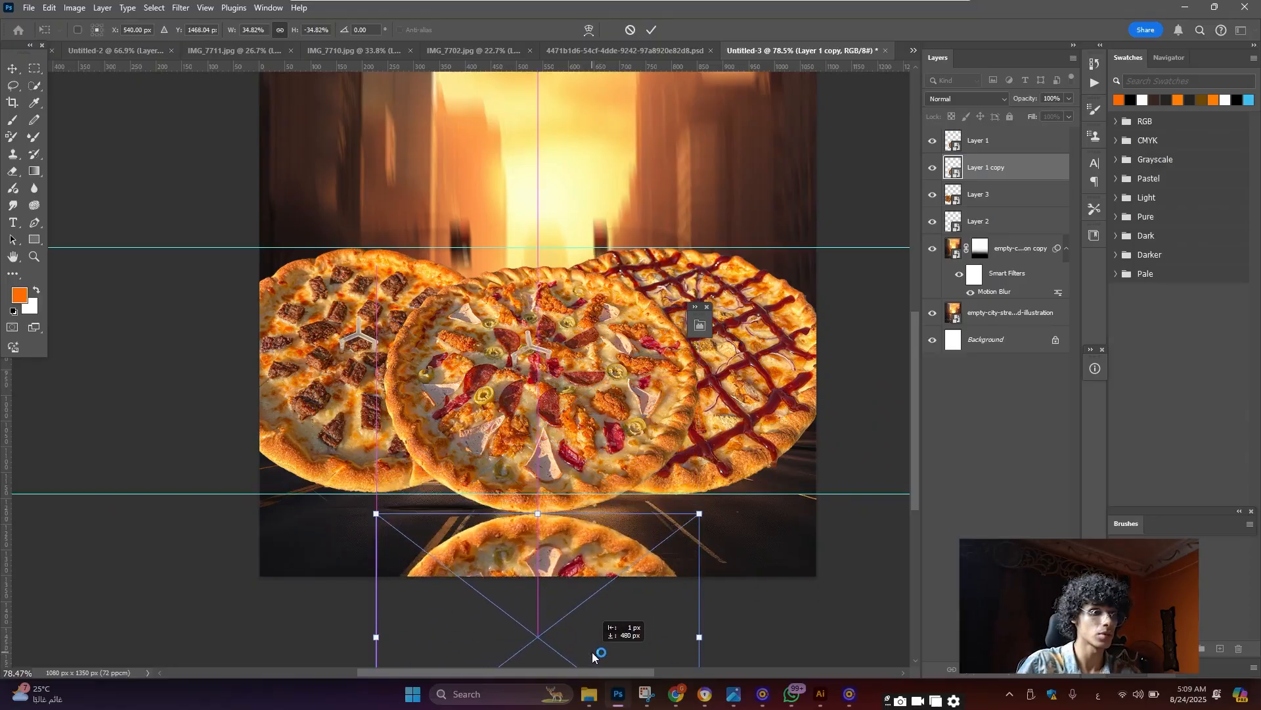
{"action": "left_click", "coordinate": [654, 31]}
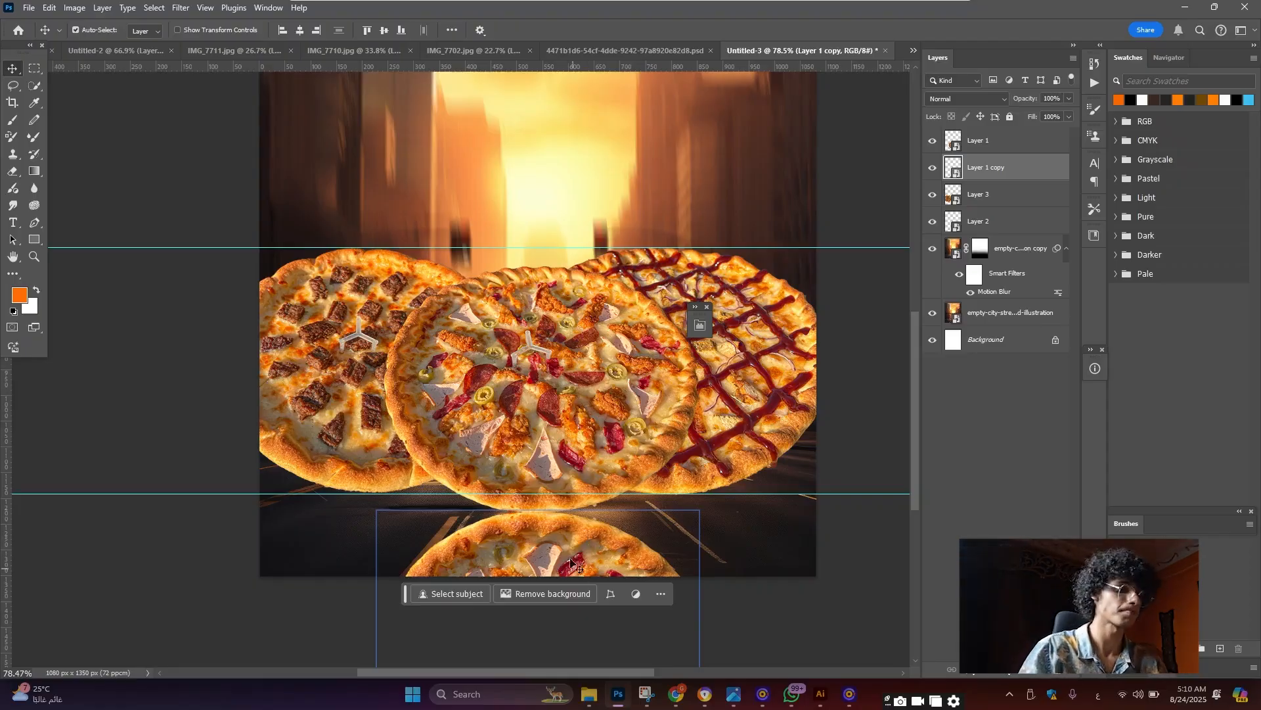
{"action": "scroll", "coordinate": [571, 536], "scroll_direction": "up", "scroll_amount": 1}
Reshape Layer 1 copy in Perspective, dragging a bottom corner outward to widen it
{"action": "scroll", "coordinate": [565, 529], "scroll_direction": "down", "scroll_amount": 2}
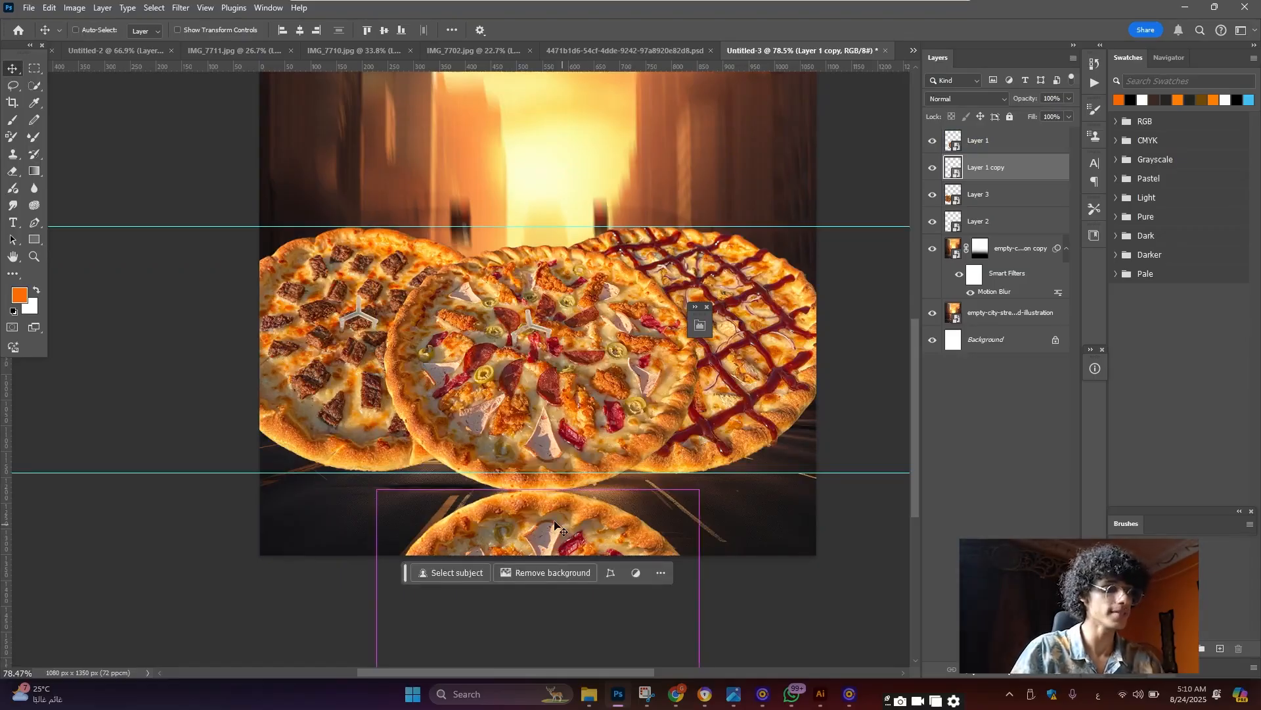
{"action": "key", "text": "ctrl+t"}
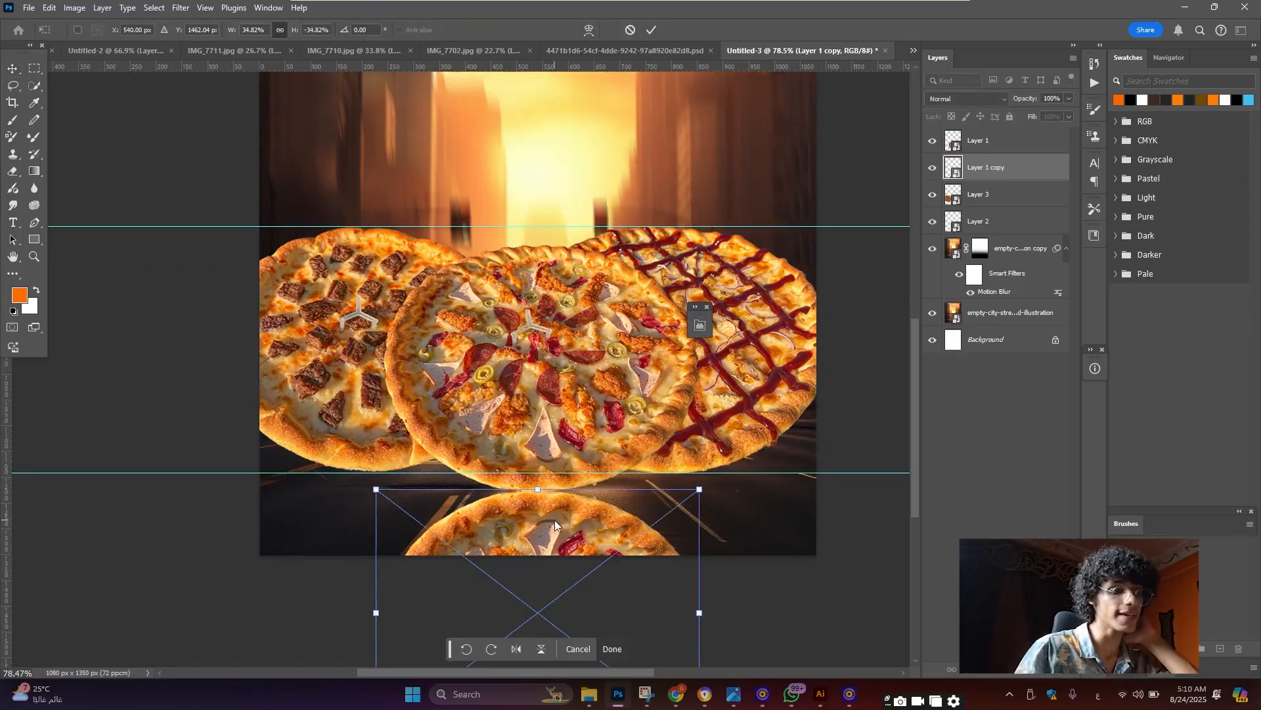
{"action": "right_click", "coordinate": [554, 519]}
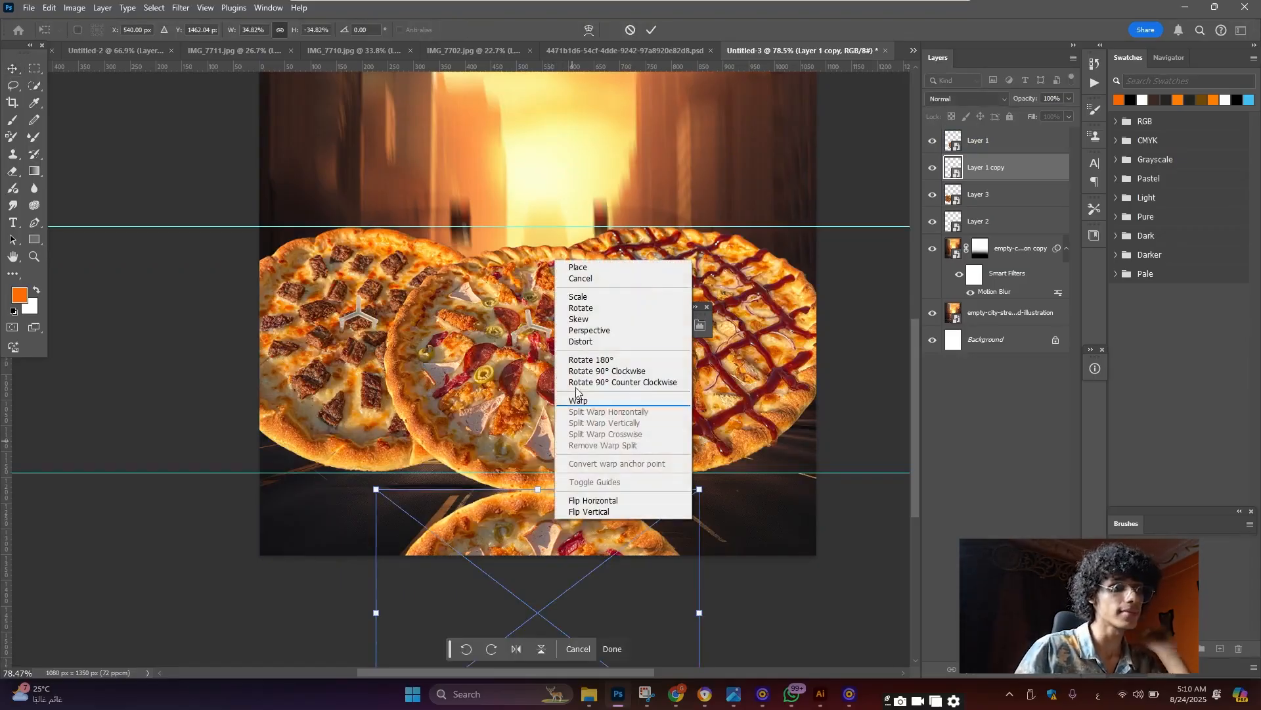
{"action": "left_click", "coordinate": [603, 332]}
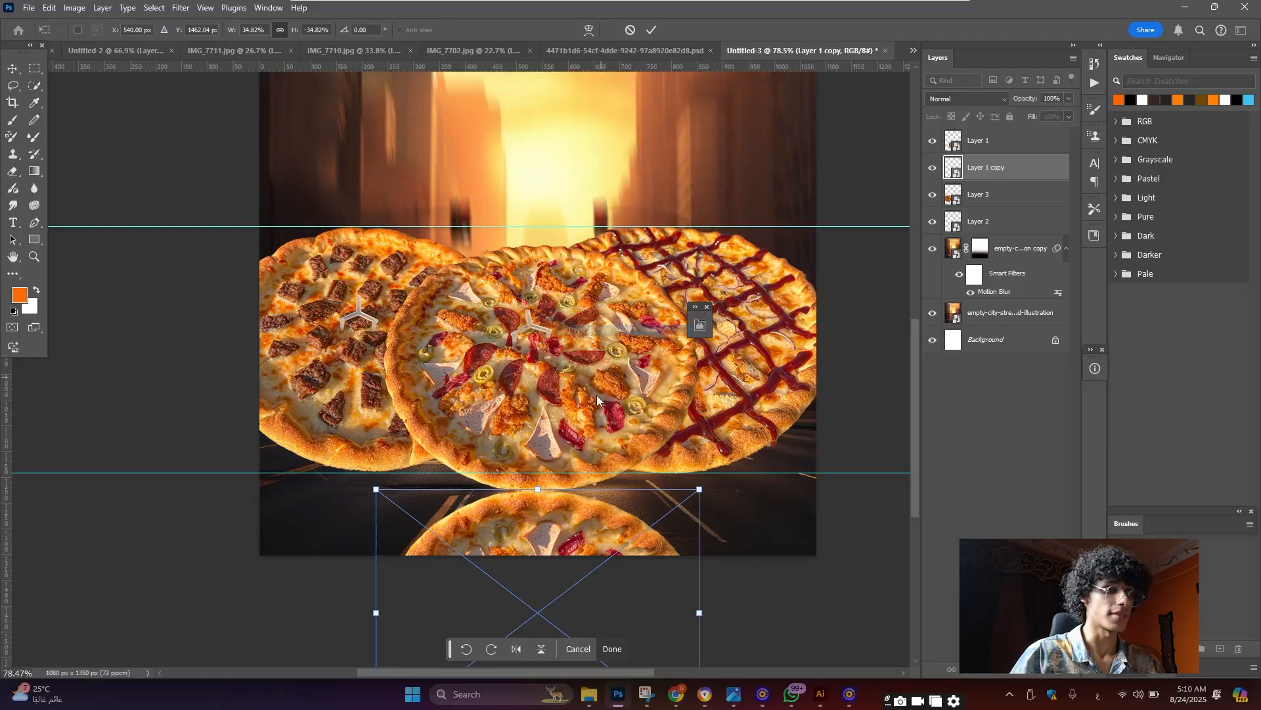
{"action": "scroll", "coordinate": [614, 447], "scroll_direction": "down", "scroll_amount": 3}
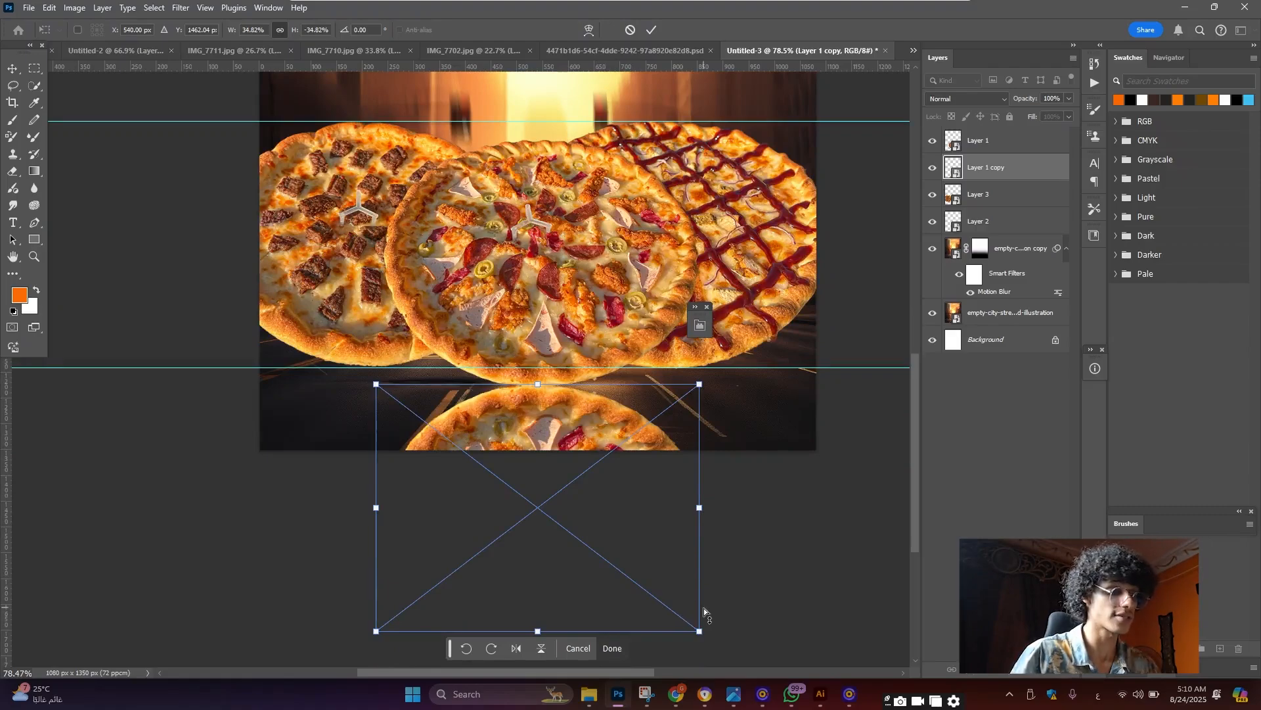
{"action": "scroll", "coordinate": [702, 612], "scroll_direction": "down", "scroll_amount": 1}
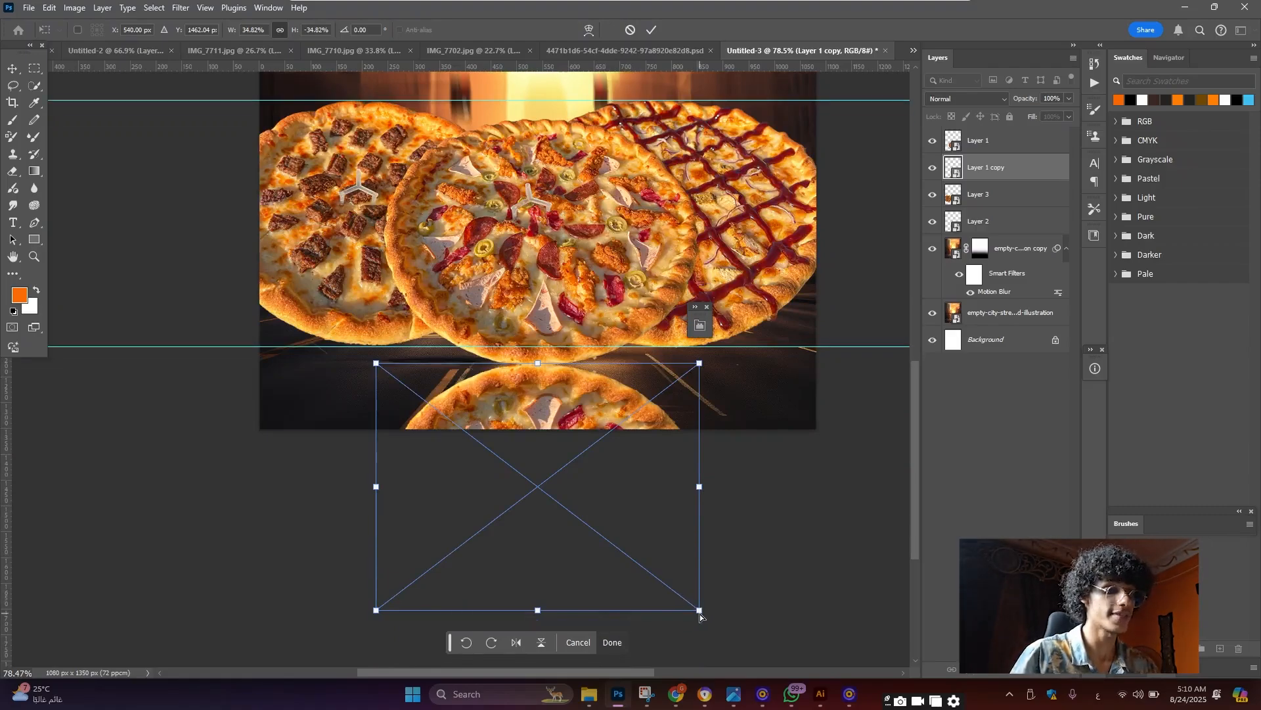
{"action": "left_click_drag", "start_coordinate": [701, 615], "coordinate": [905, 542]}
{"action": "left_click", "coordinate": [14, 71]}
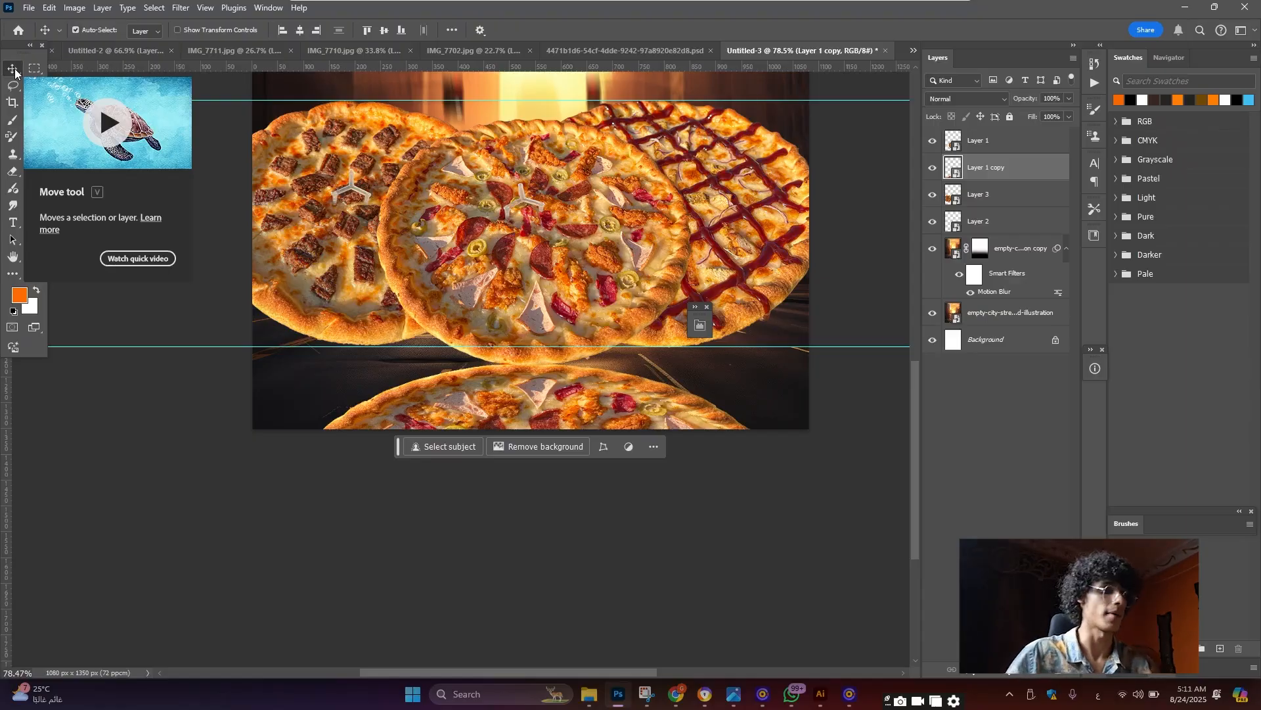
{"action": "scroll", "coordinate": [567, 338], "scroll_direction": "down", "scroll_amount": 3}
{"action": "scroll", "coordinate": [567, 355], "scroll_direction": "up", "scroll_amount": 1}
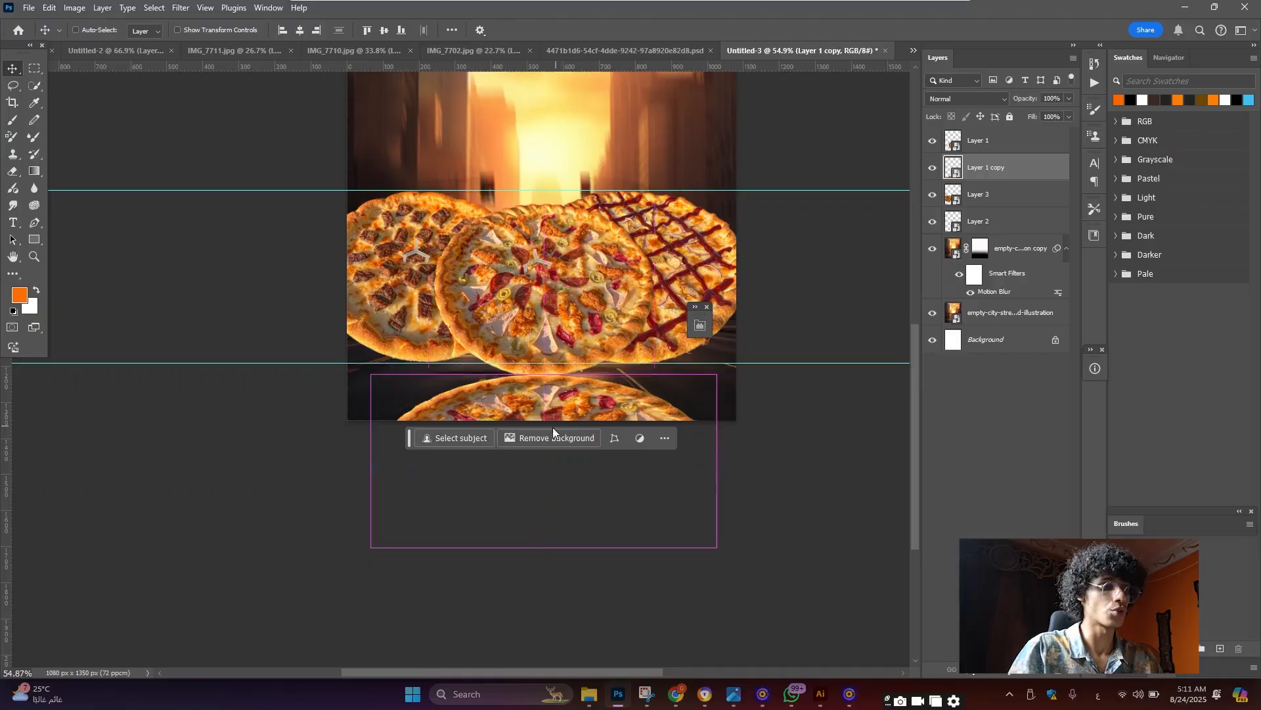
{"action": "key", "text": "ctrl+t"}
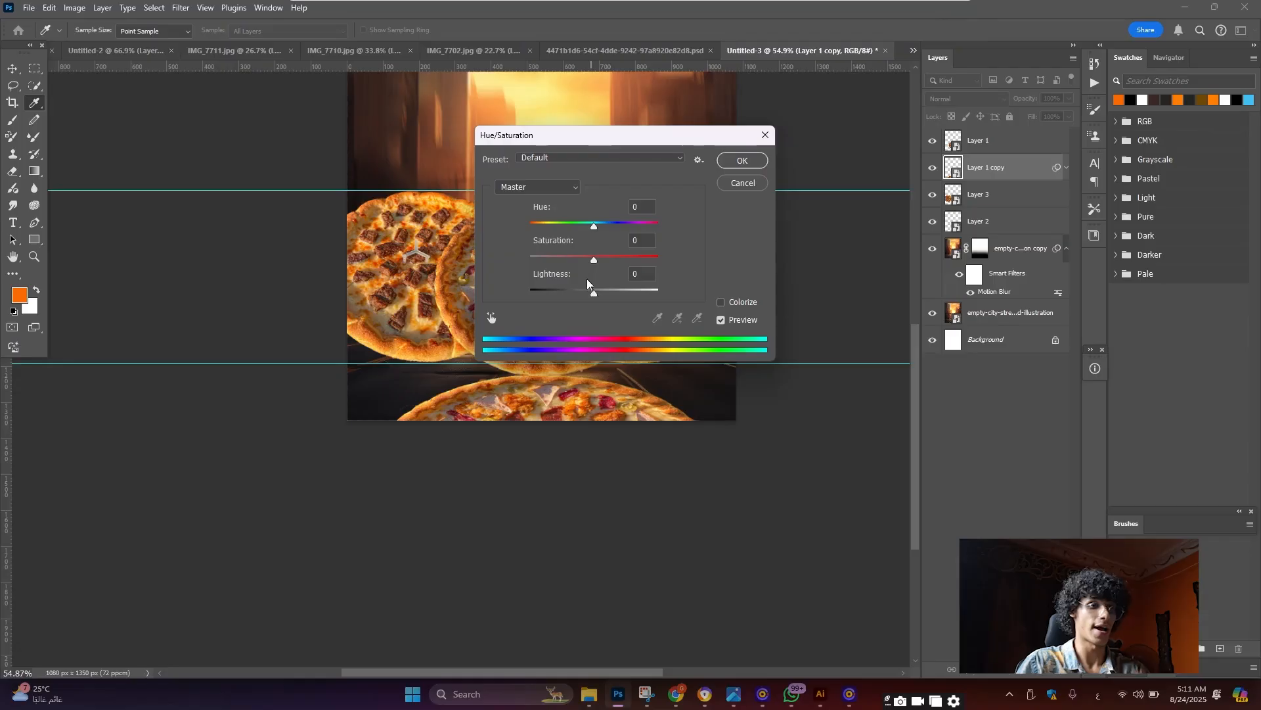
Set Hue/Saturation Lightness to -70 on Layer 1 copy and apply it
{"action": "left_click_drag", "start_coordinate": [590, 297], "coordinate": [550, 298]}
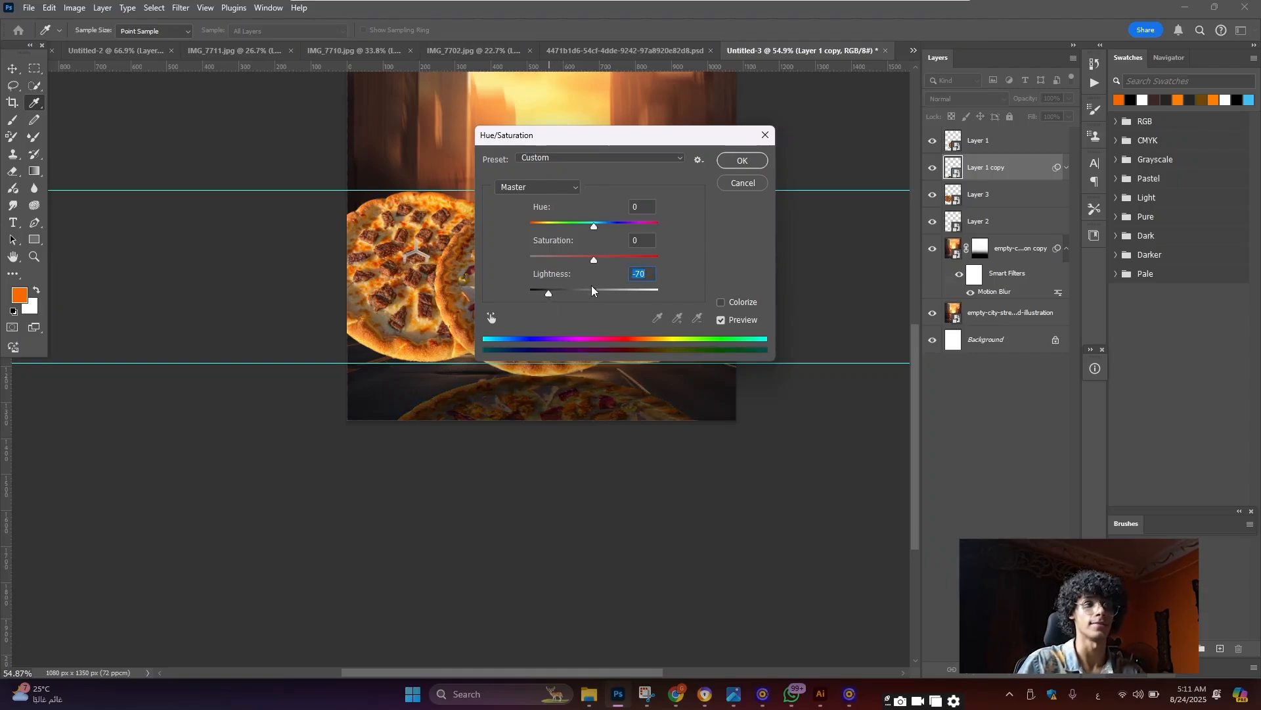
{"action": "left_click", "coordinate": [729, 161]}
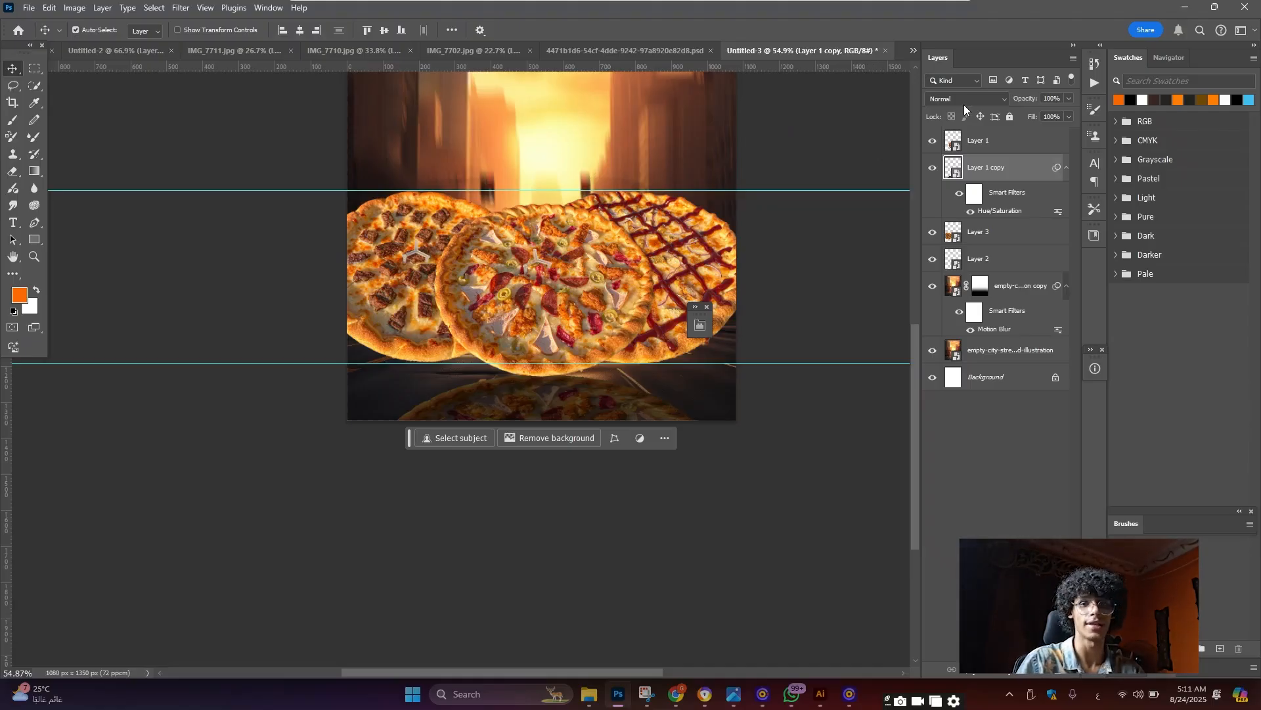
Set the reflection layer's blend mode to Multiply
{"action": "left_click", "coordinate": [969, 101]}
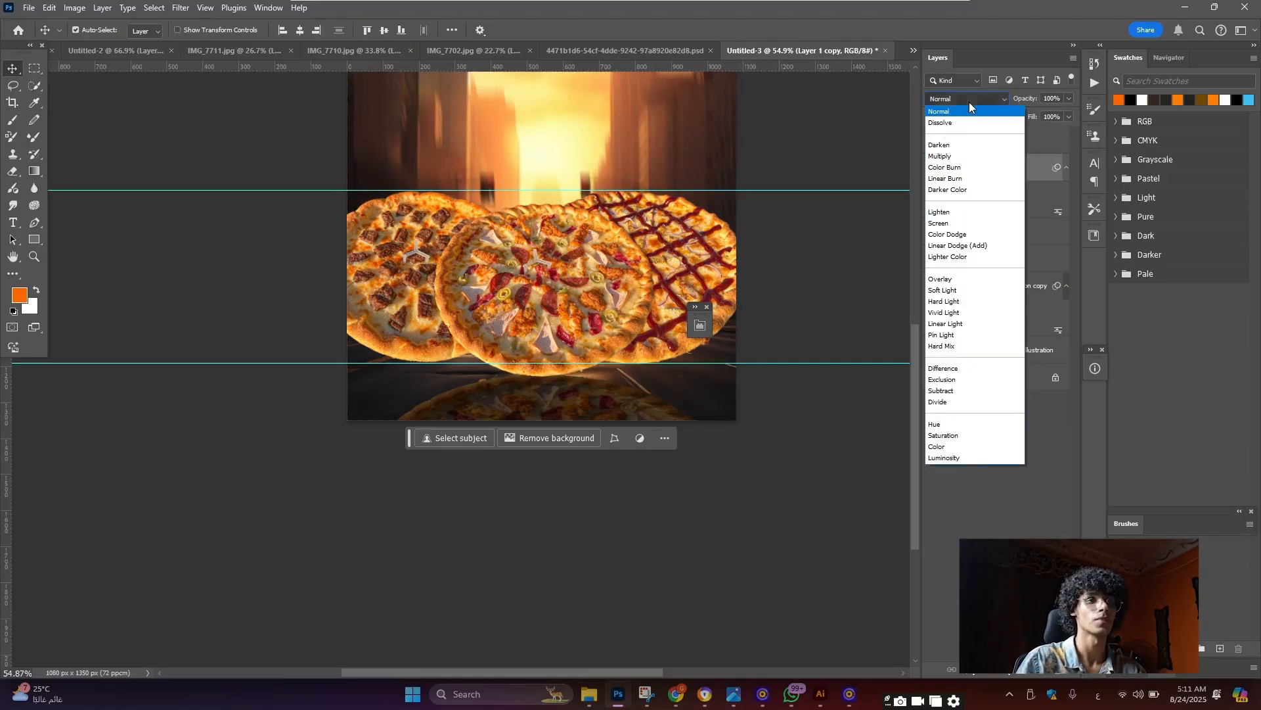
{"action": "left_click", "coordinate": [975, 157]}
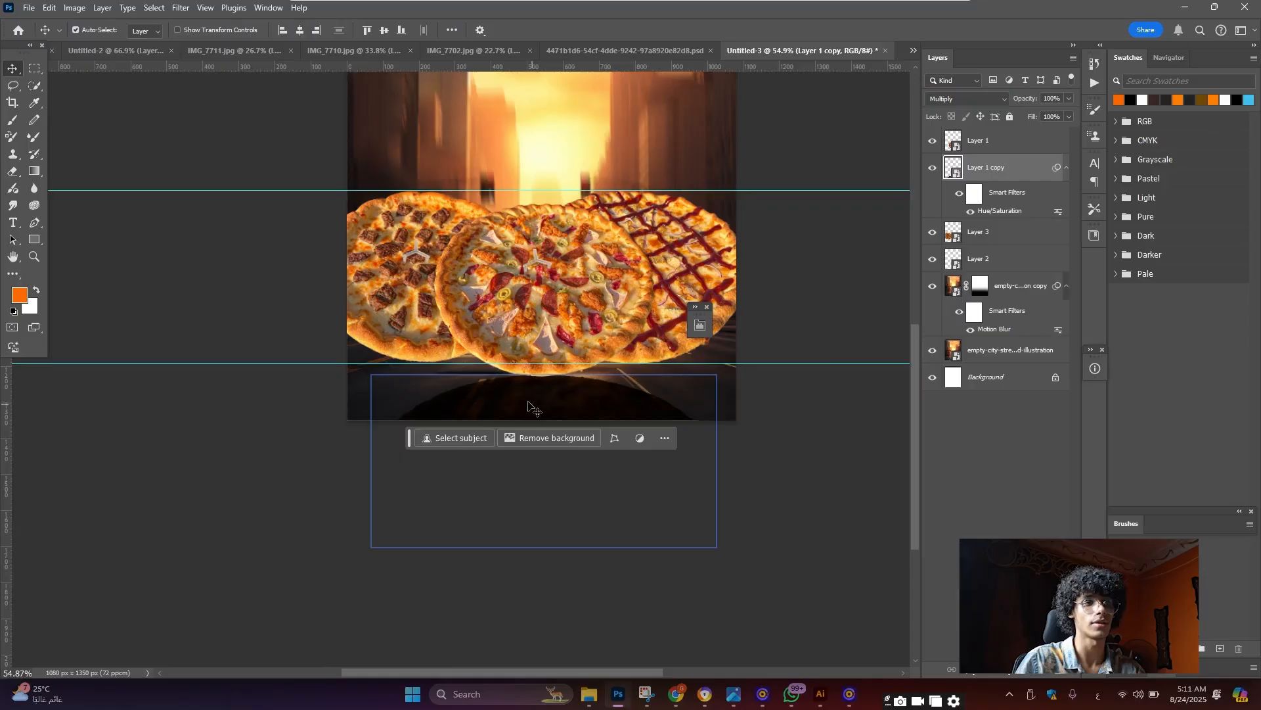
{"action": "scroll", "coordinate": [532, 411], "scroll_direction": "up", "scroll_amount": 3}
{"action": "scroll", "coordinate": [533, 410], "scroll_direction": "up", "scroll_amount": 1}
Apply a Motion Blur at -82° angle and 44 pixels distance to the reflection
{"action": "left_click", "coordinate": [182, 6]}
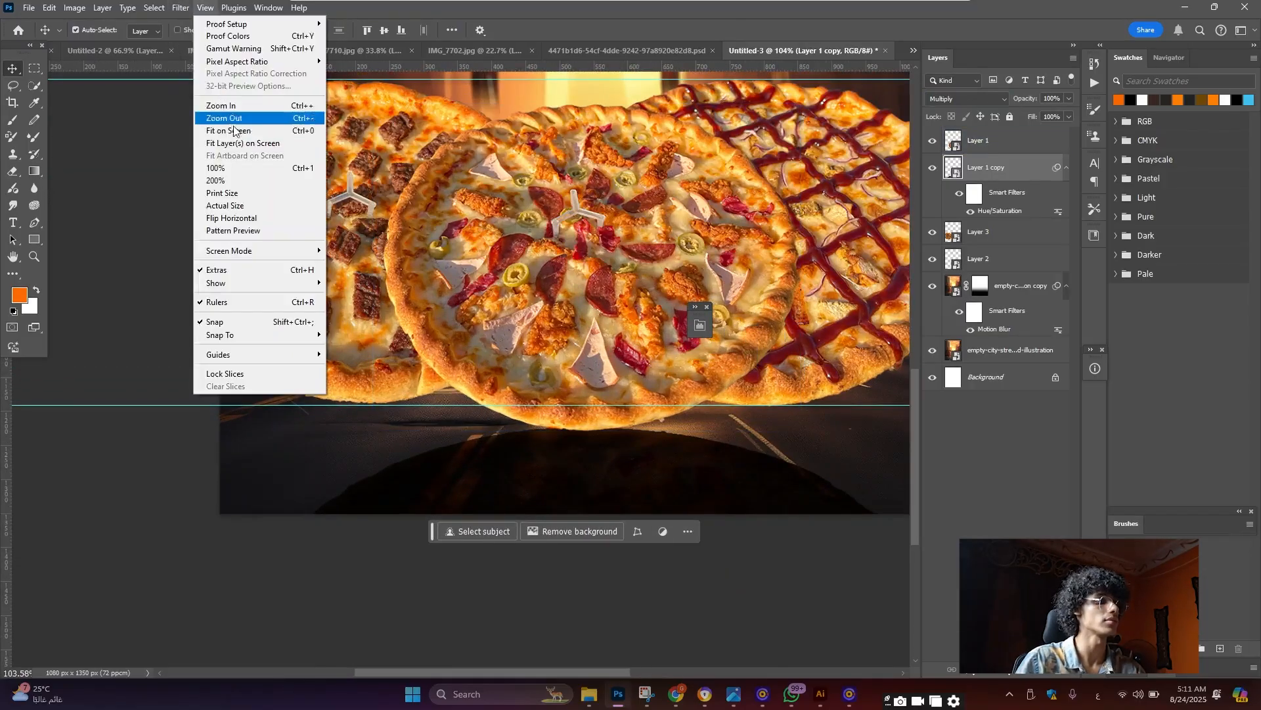
{"action": "mouse_move", "coordinate": [218, 178]}
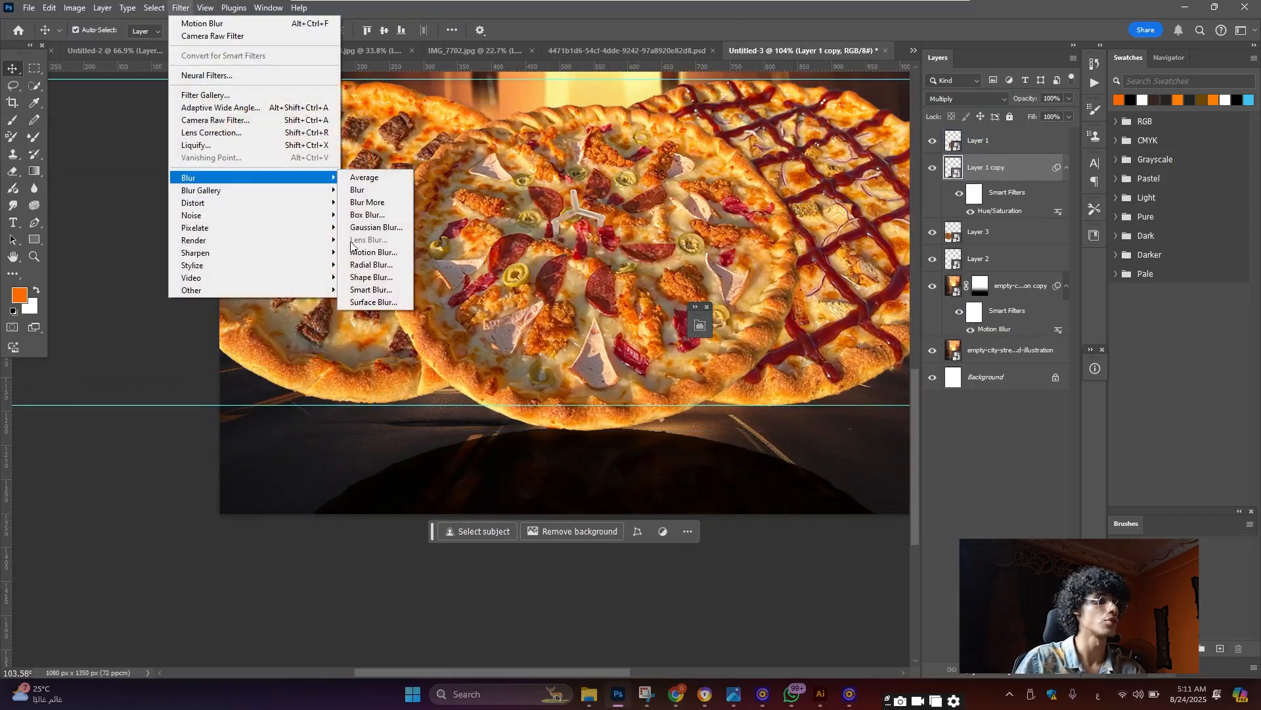
{"action": "left_click", "coordinate": [373, 252]}
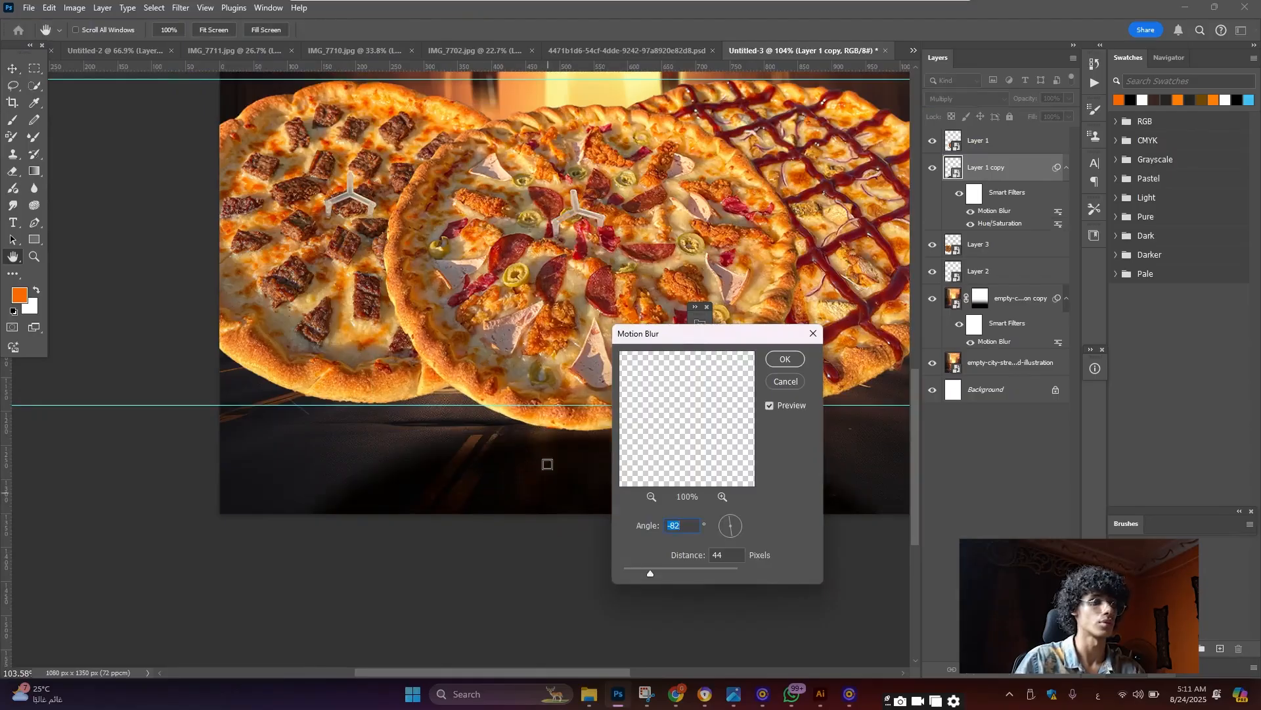
{"action": "left_click_drag", "start_coordinate": [761, 337], "coordinate": [852, 417]}
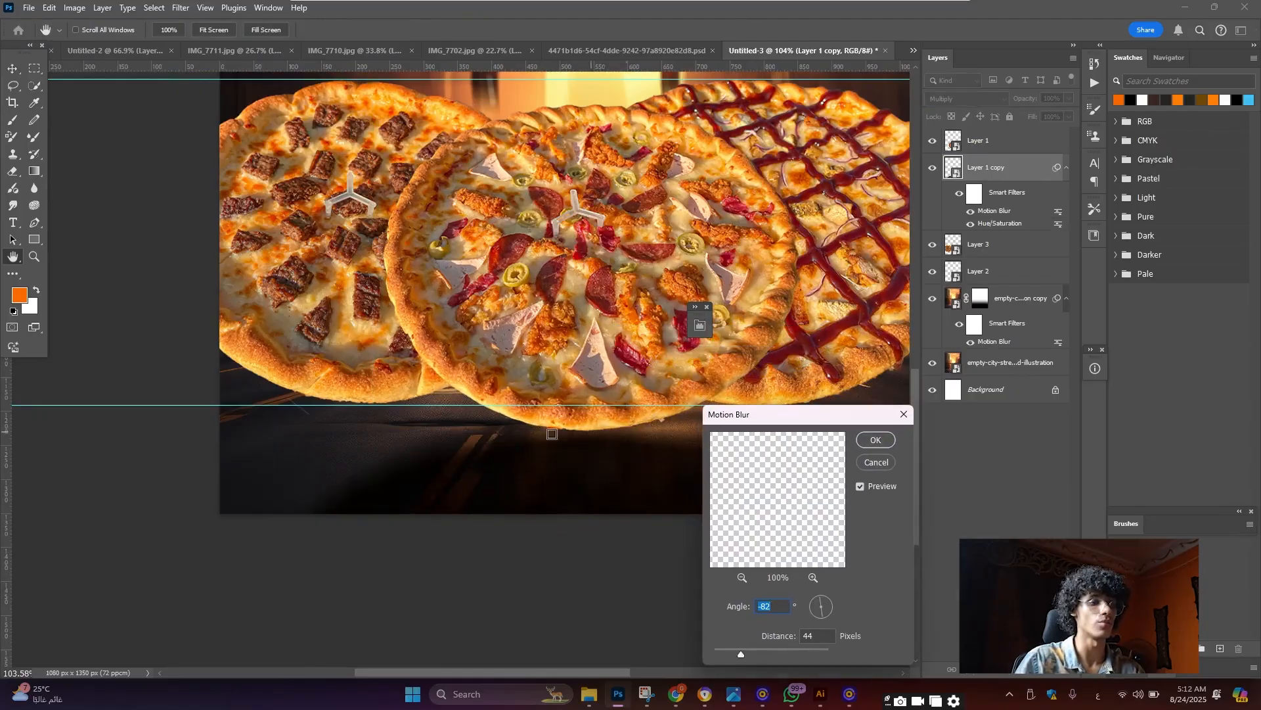
{"action": "left_click", "coordinate": [866, 443]}
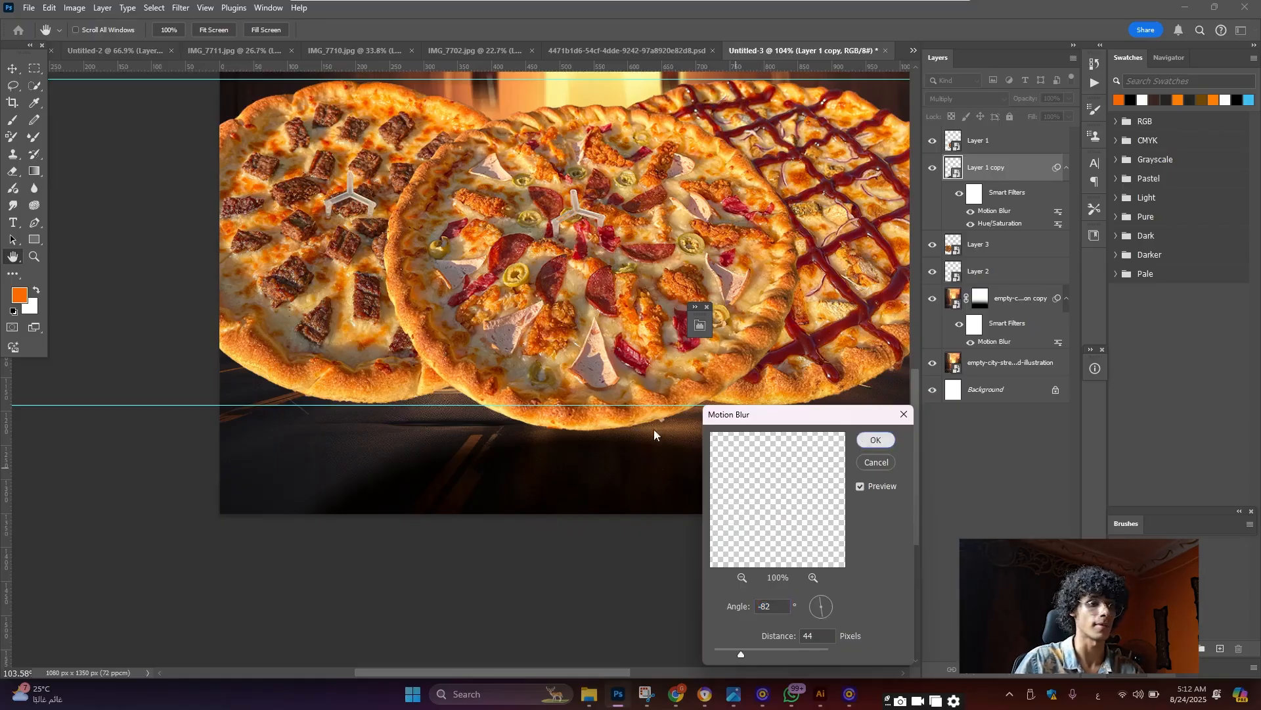
{"action": "scroll", "coordinate": [543, 366], "scroll_direction": "down", "scroll_amount": 2}
{"action": "scroll", "coordinate": [573, 384], "scroll_direction": "down", "scroll_amount": 3}
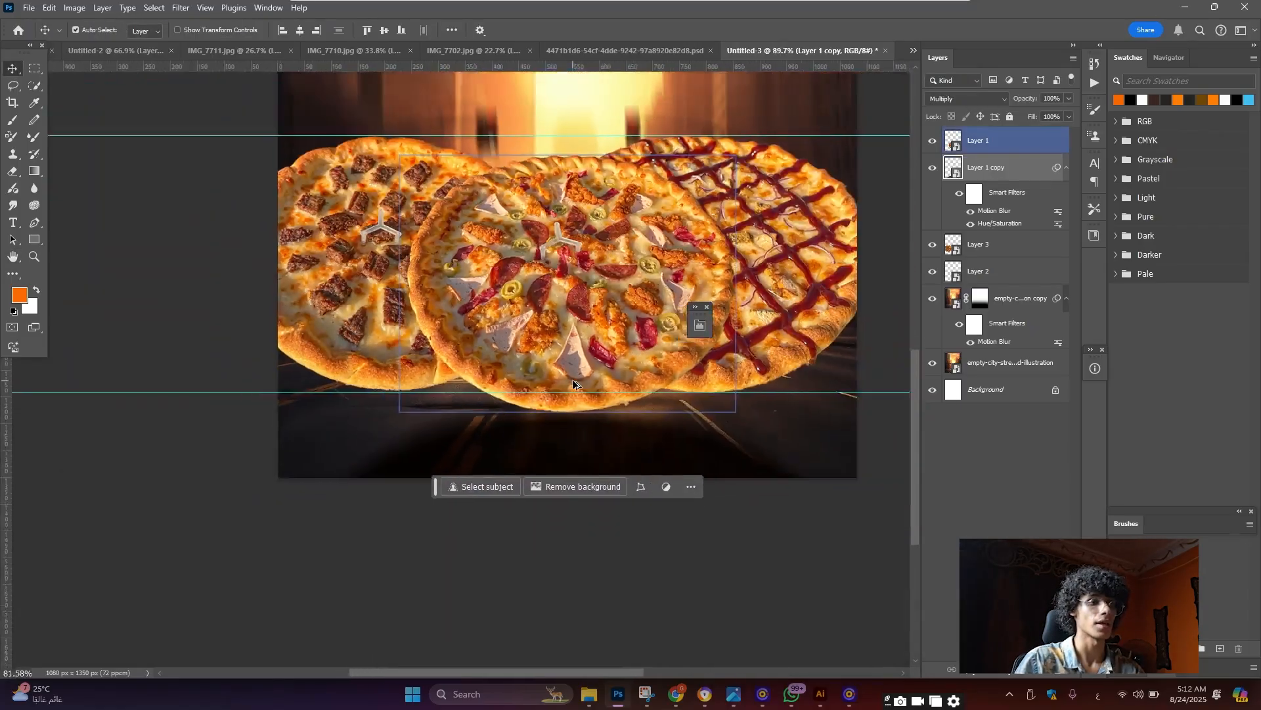
{"action": "scroll", "coordinate": [573, 385], "scroll_direction": "down", "scroll_amount": 1}
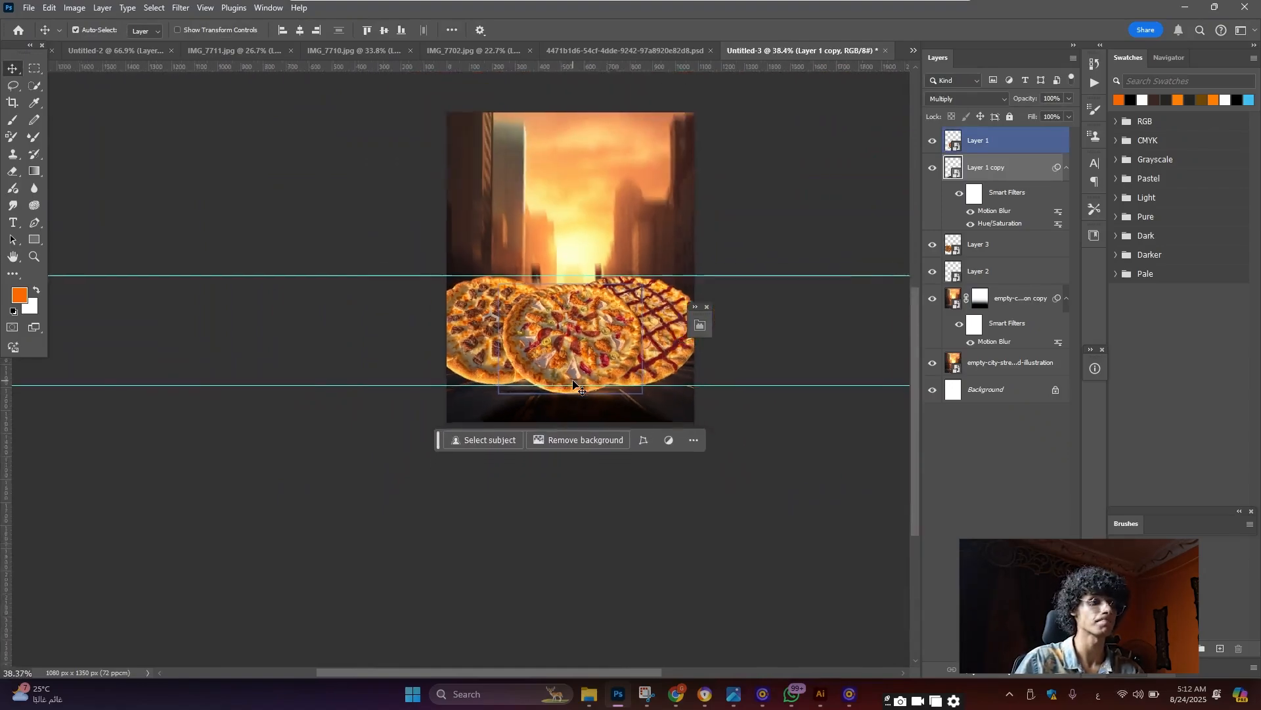
{"action": "scroll", "coordinate": [575, 387], "scroll_direction": "up", "scroll_amount": 4}
{"action": "scroll", "coordinate": [755, 360], "scroll_direction": "up", "scroll_amount": 1}
{"action": "scroll", "coordinate": [542, 321], "scroll_direction": "down", "scroll_amount": 3}
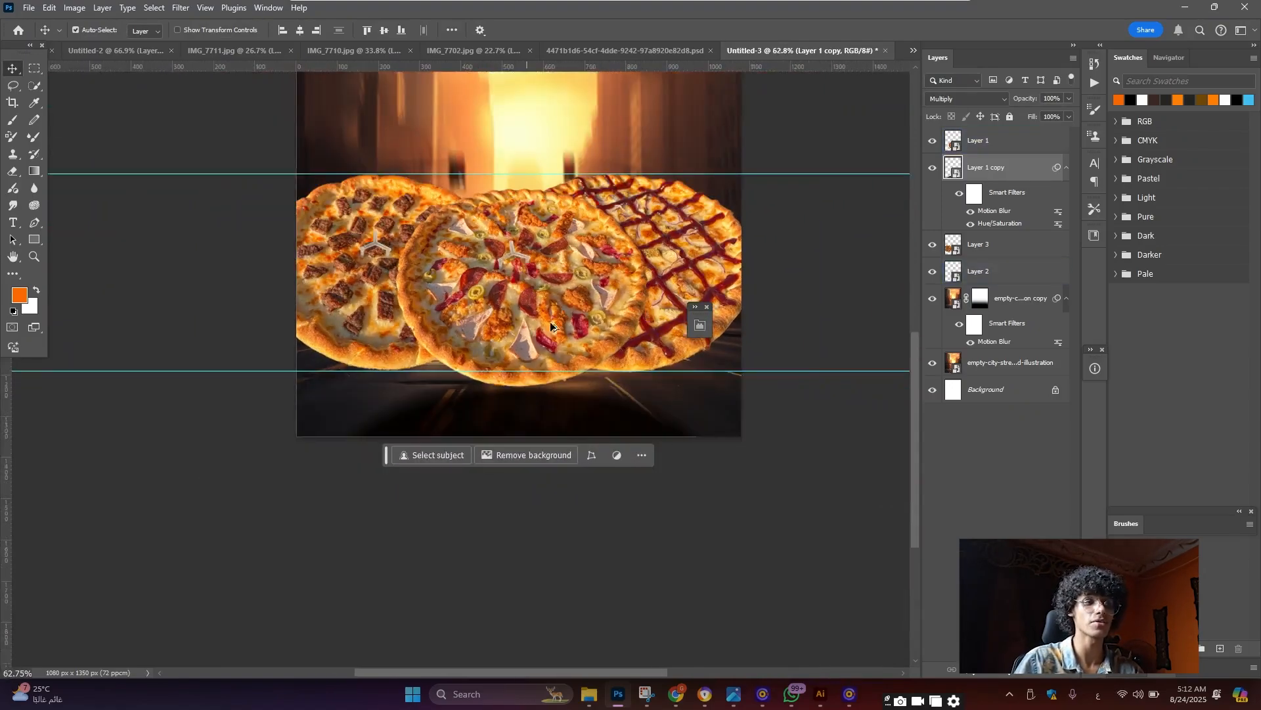
{"action": "scroll", "coordinate": [729, 310], "scroll_direction": "up", "scroll_amount": 3}
{"action": "left_click", "coordinate": [703, 270]}
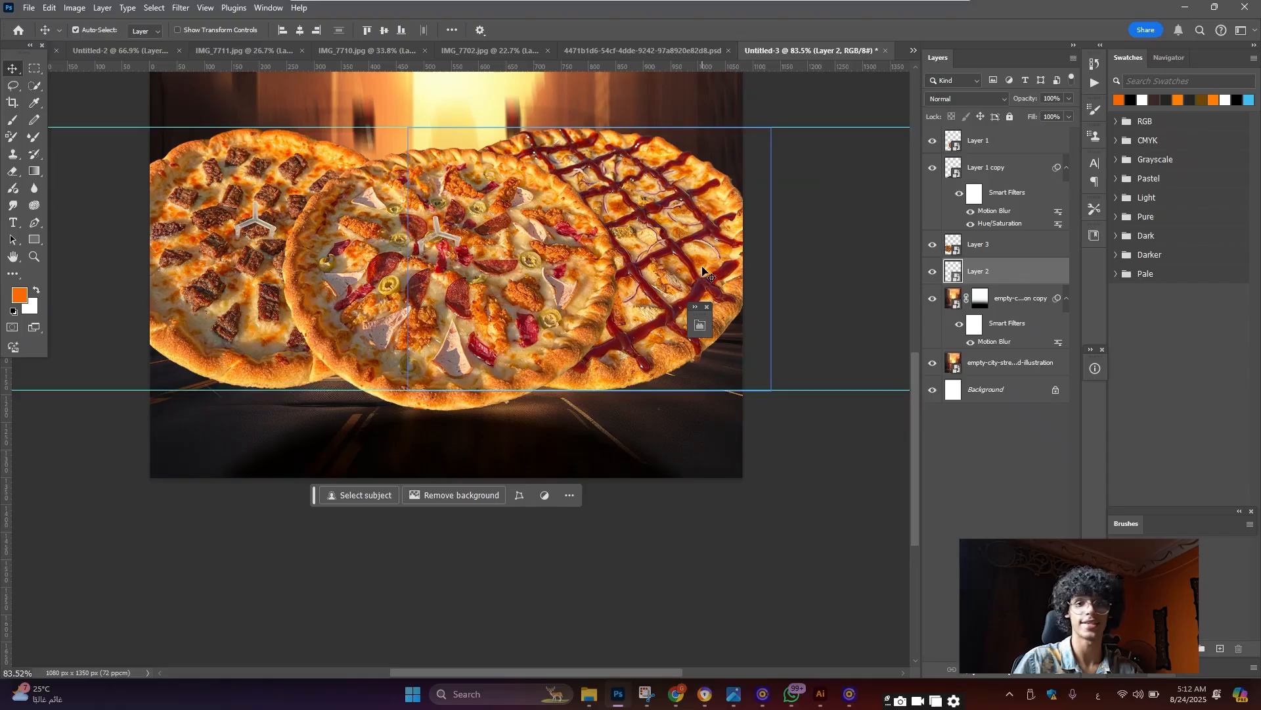
Duplicate Layer 2, place the copy below it, flip it vertically and move it beneath the pizzas
{"action": "key", "text": "ctrl"}
{"action": "key", "text": "ctrl+j"}
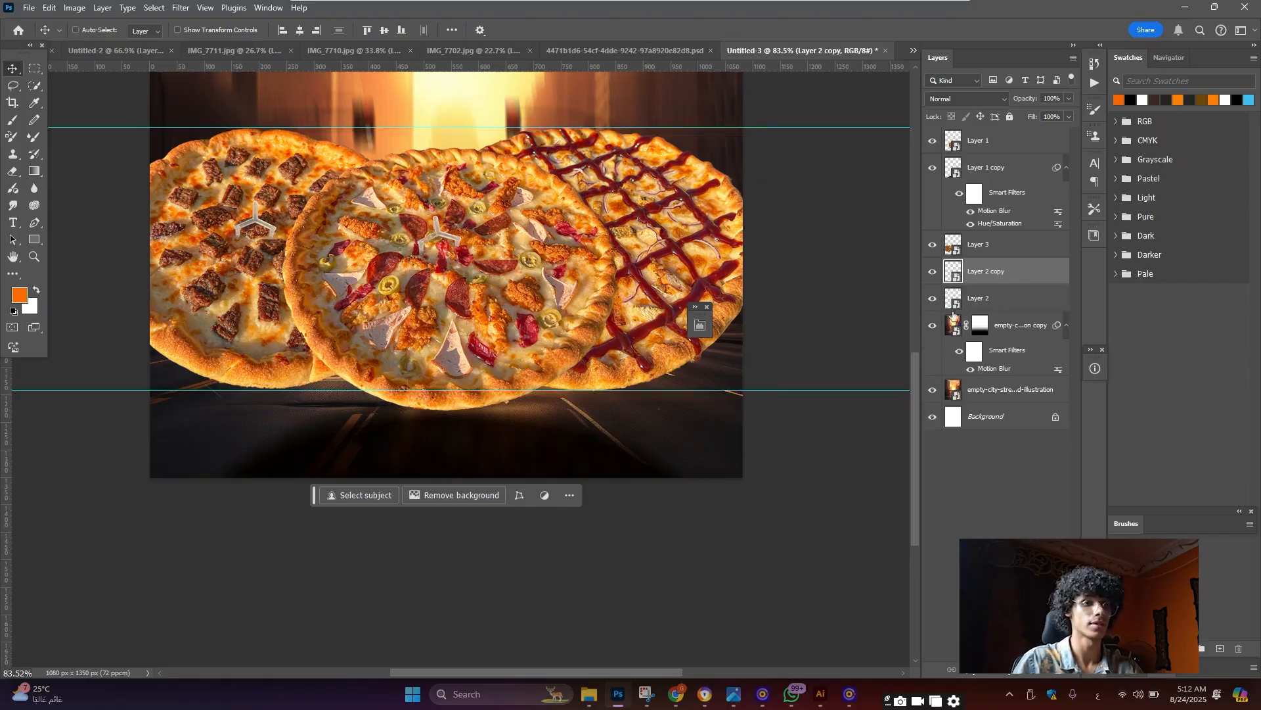
{"action": "left_click_drag", "start_coordinate": [995, 272], "coordinate": [998, 312]}
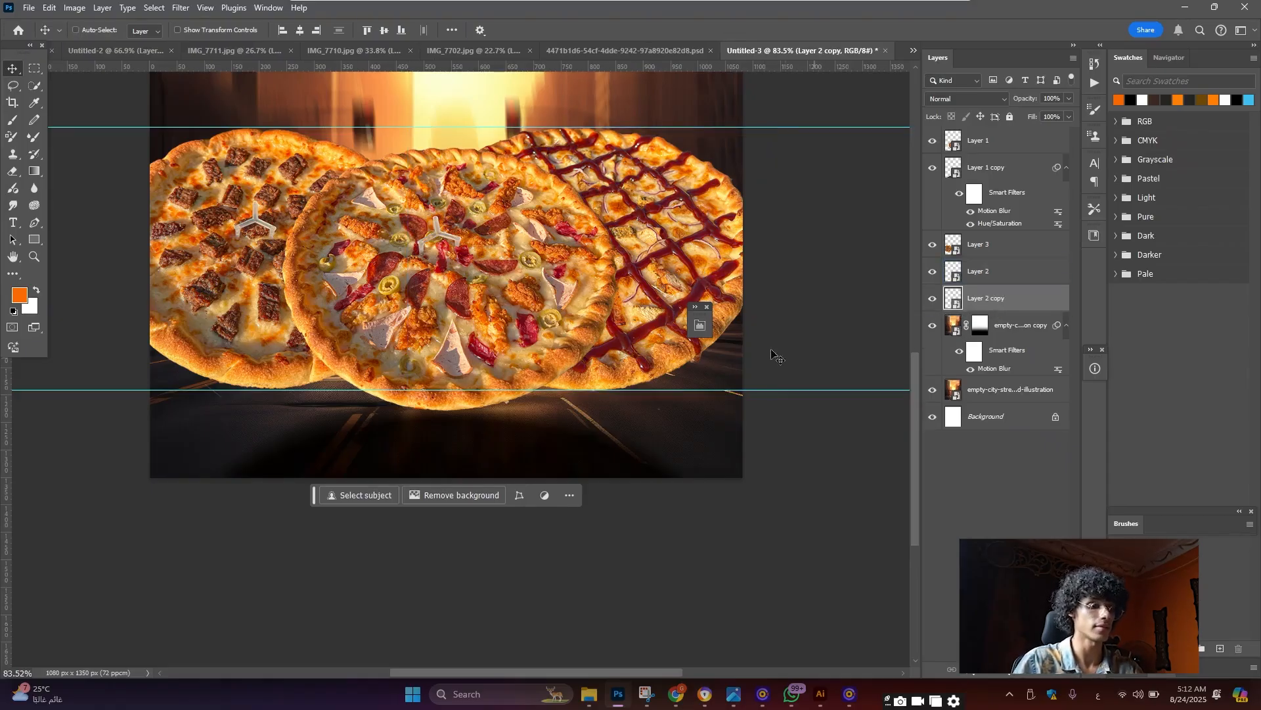
{"action": "key", "text": "ctrl+t"}
{"action": "right_click", "coordinate": [647, 321]}
{"action": "left_click", "coordinate": [681, 570]}
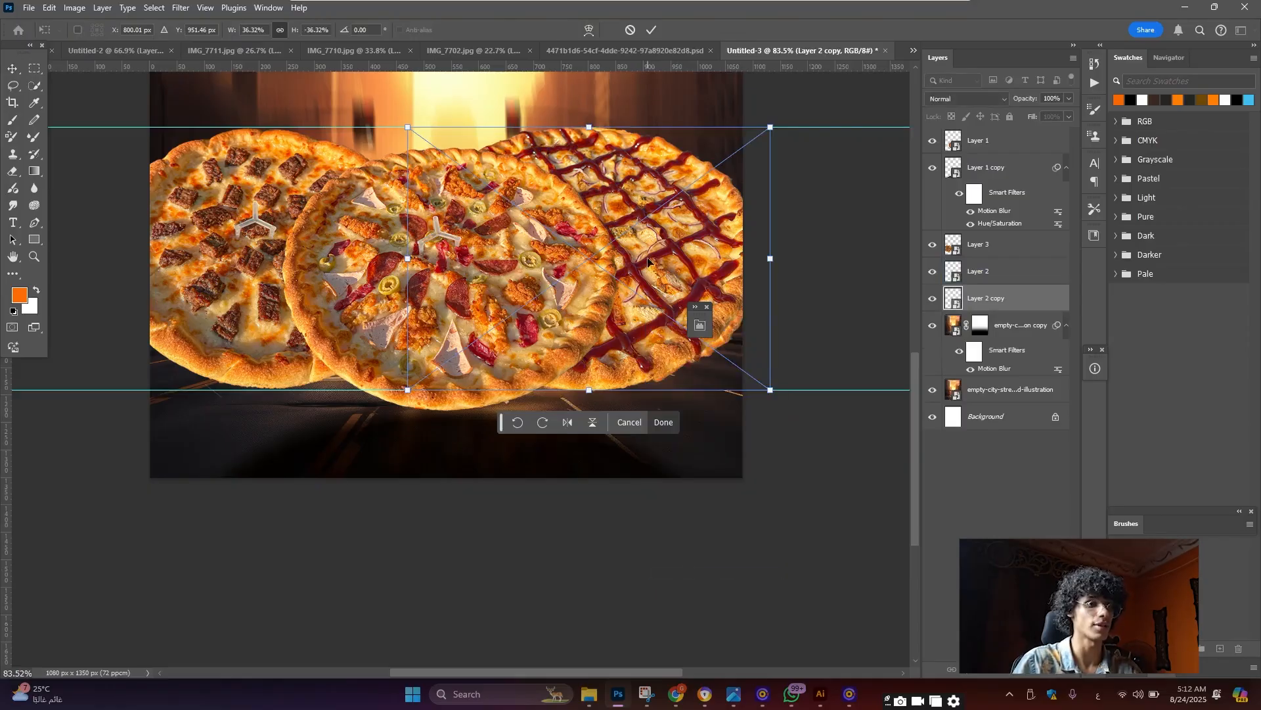
{"action": "left_click_drag", "start_coordinate": [650, 287], "coordinate": [651, 510]}
{"action": "scroll", "coordinate": [655, 396], "scroll_direction": "down", "scroll_amount": 2}
Widen the copy's bottom in perspective, then lower its Hue/Saturation Lightness to -71
{"action": "right_click", "coordinate": [655, 396]}
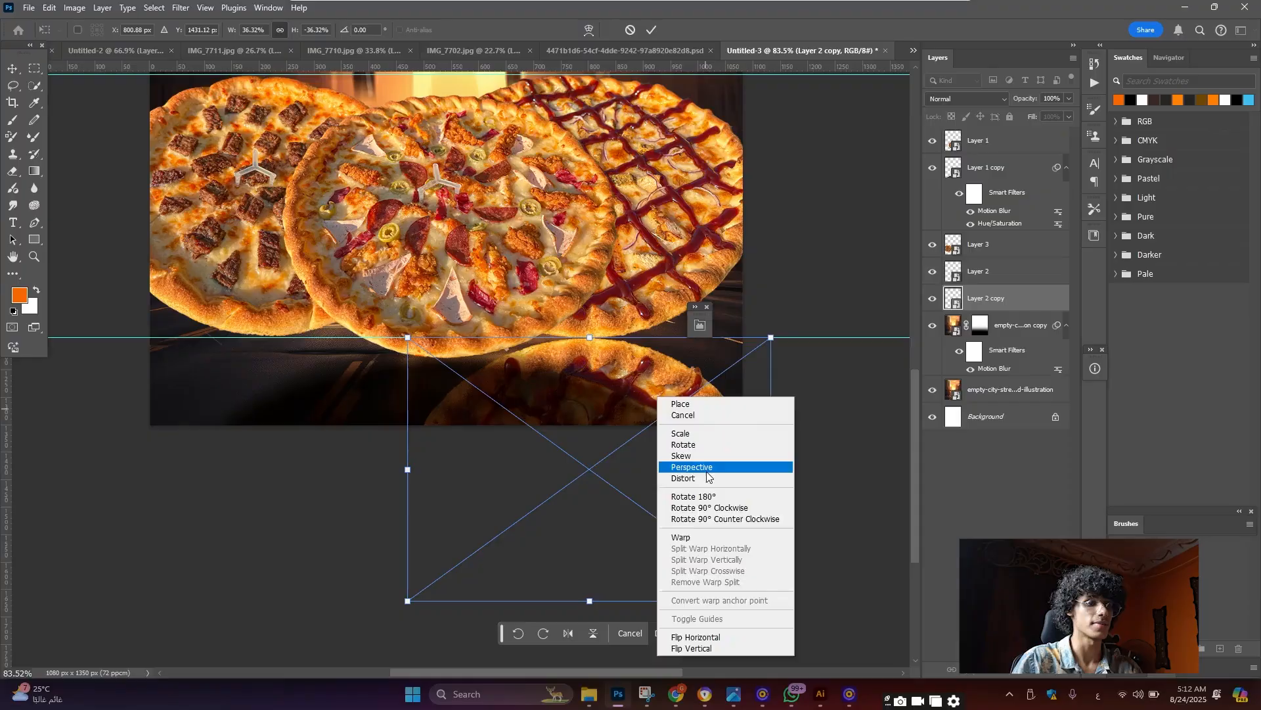
{"action": "key", "text": "Escape"}
{"action": "scroll", "coordinate": [765, 491], "scroll_direction": "down", "scroll_amount": 4}
{"action": "left_click_drag", "start_coordinate": [769, 487], "coordinate": [882, 444]}
{"action": "left_click", "coordinate": [12, 69]}
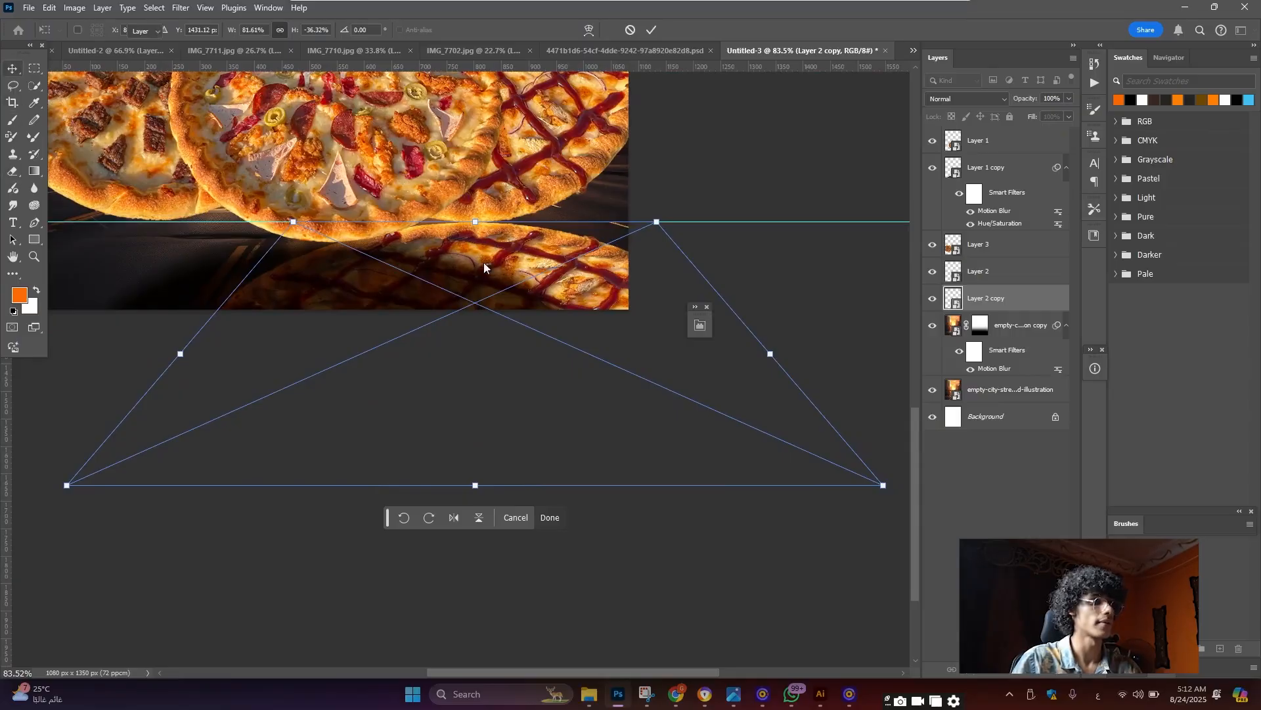
{"action": "scroll", "coordinate": [486, 266], "scroll_direction": "down", "scroll_amount": 4}
{"action": "scroll", "coordinate": [526, 279], "scroll_direction": "up", "scroll_amount": 2}
{"action": "scroll", "coordinate": [552, 289], "scroll_direction": "left", "scroll_amount": 1}
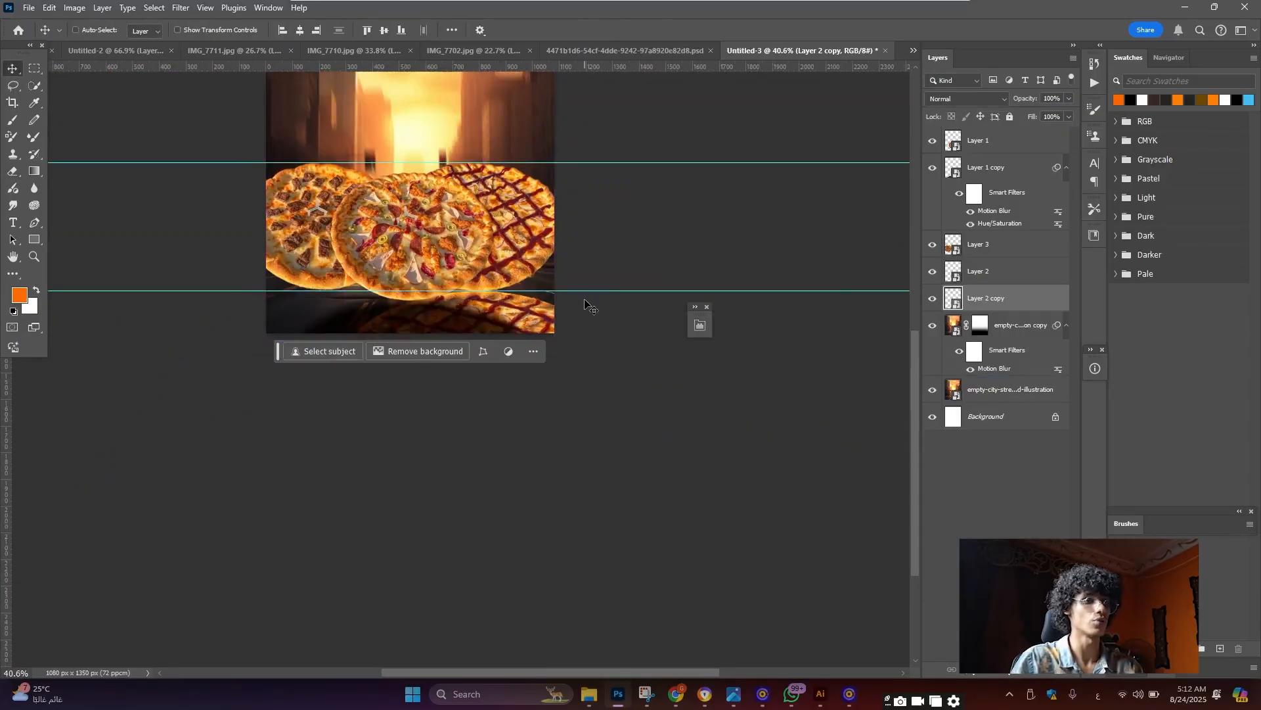
{"action": "key", "text": "ctrl+u"}
{"action": "left_click_drag", "start_coordinate": [592, 293], "coordinate": [549, 302]}
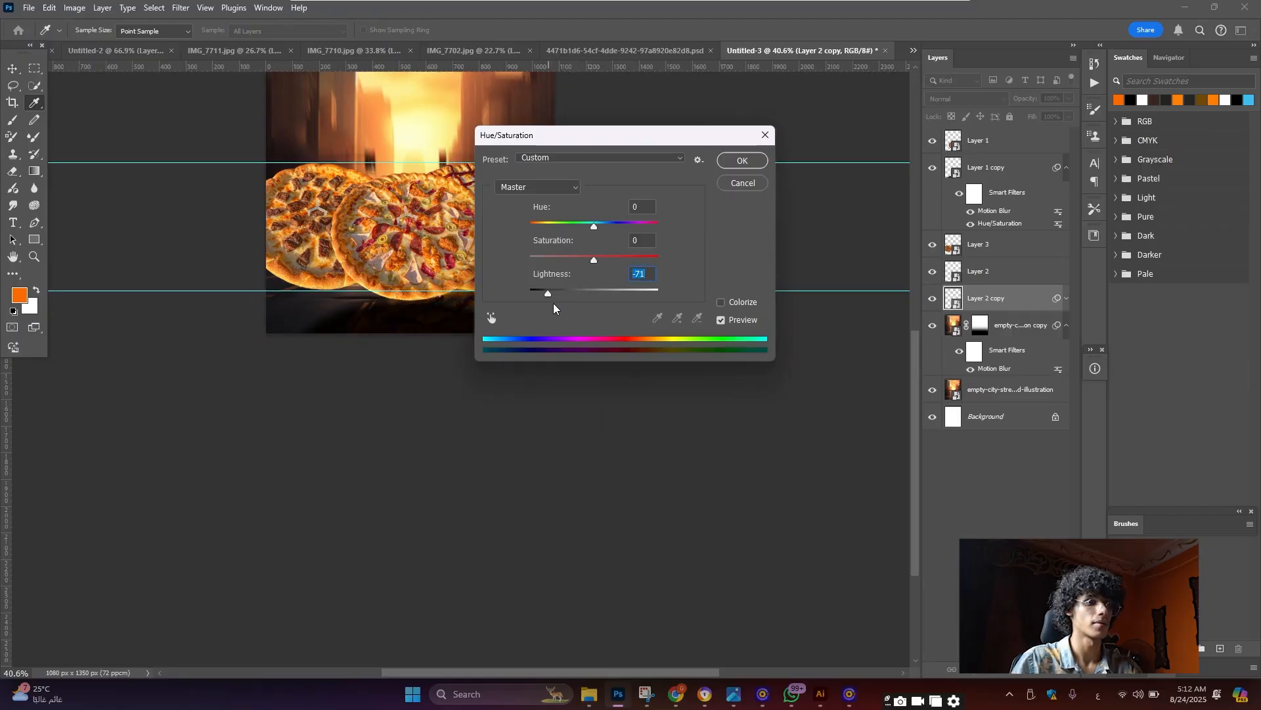
Correct the Layer 2 copy's Lightness to -70 and apply the Hue/Saturation
{"action": "left_click_drag", "start_coordinate": [640, 274], "coordinate": [649, 273]}
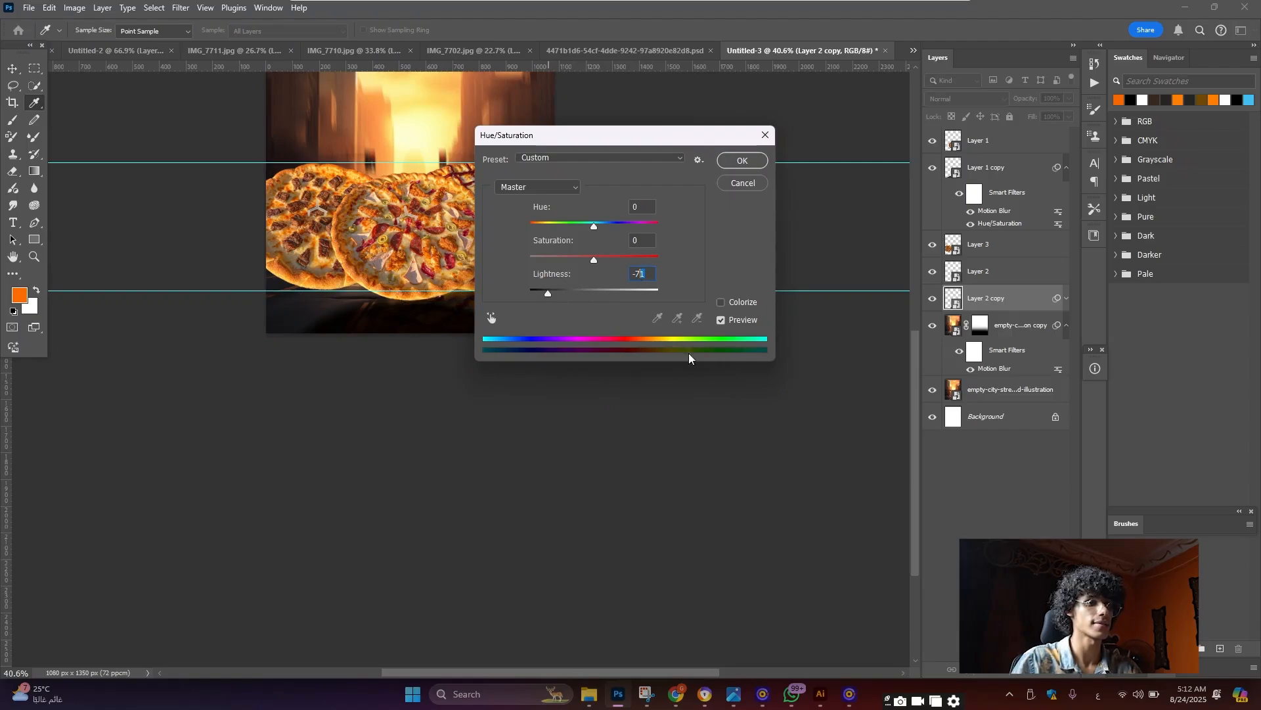
{"action": "type", "text": "0"}
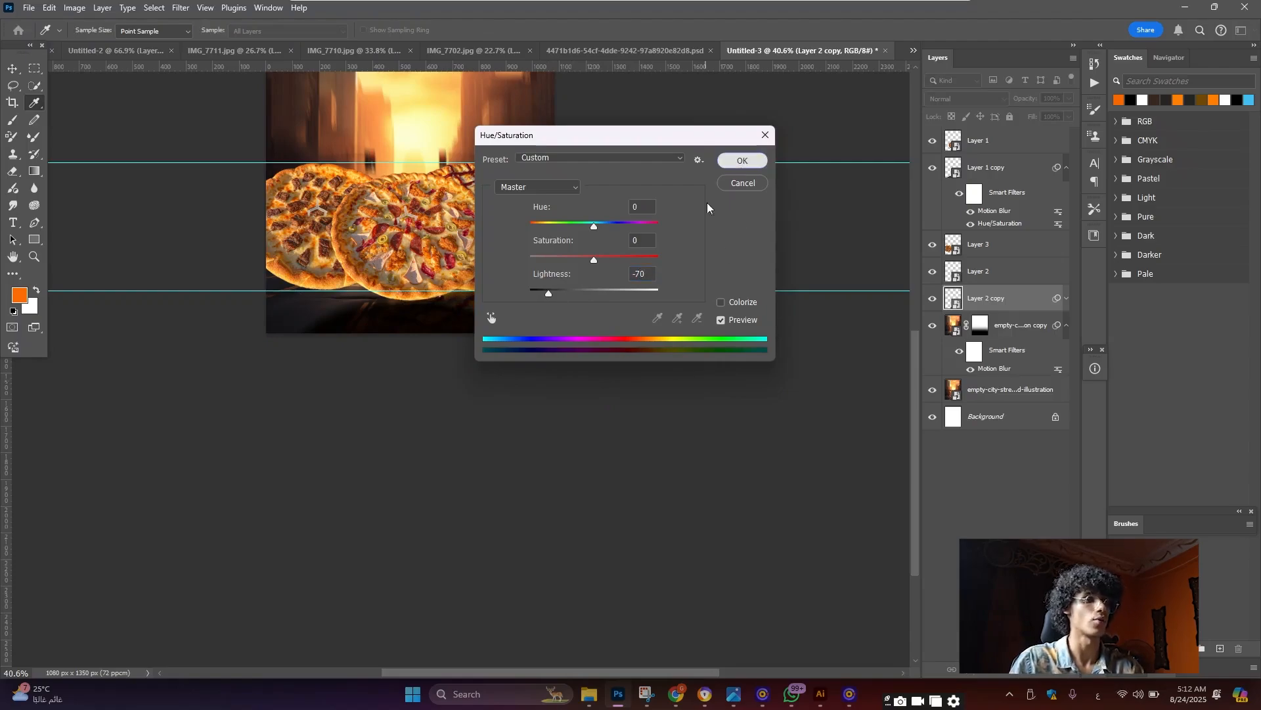
{"action": "left_click", "coordinate": [734, 166]}
{"action": "scroll", "coordinate": [504, 302], "scroll_direction": "up", "scroll_amount": 5}
{"action": "scroll", "coordinate": [504, 302], "scroll_direction": "down", "scroll_amount": 2}
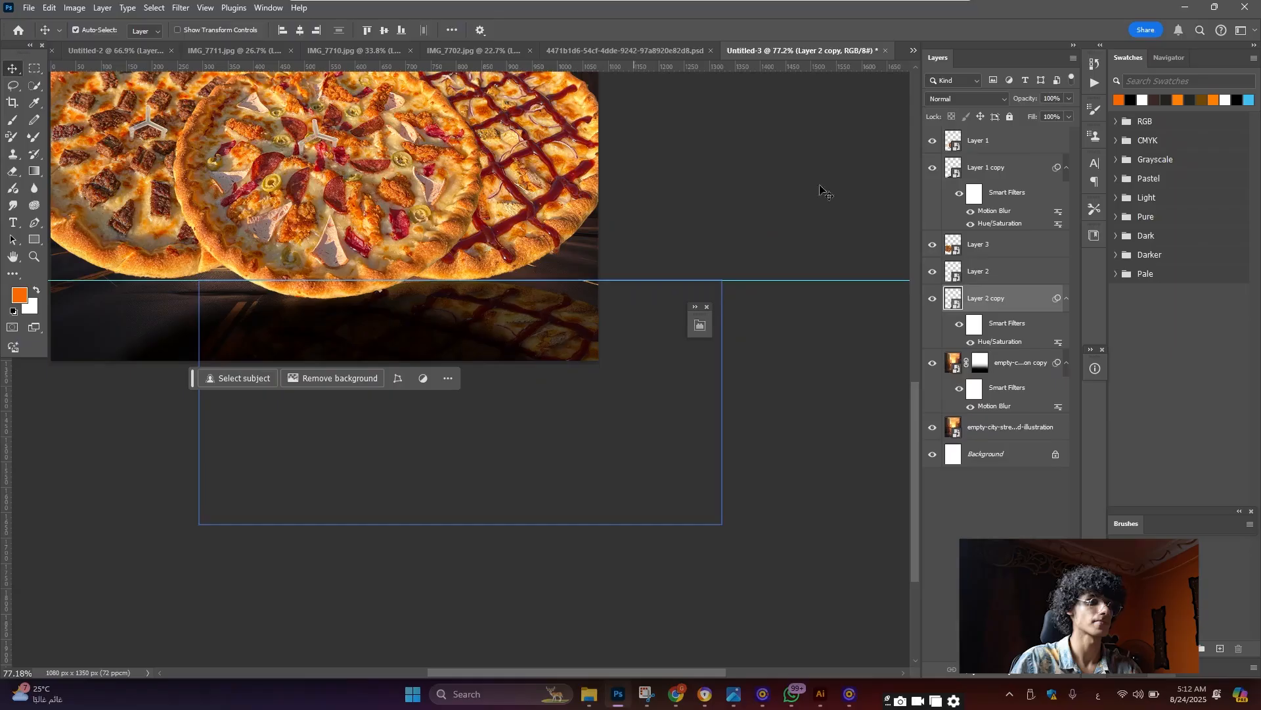
Set Layer 2 copy to Multiply and apply a Motion Blur of -82°, 44 pixels
{"action": "left_click", "coordinate": [966, 98]}
{"action": "left_click", "coordinate": [979, 158]}
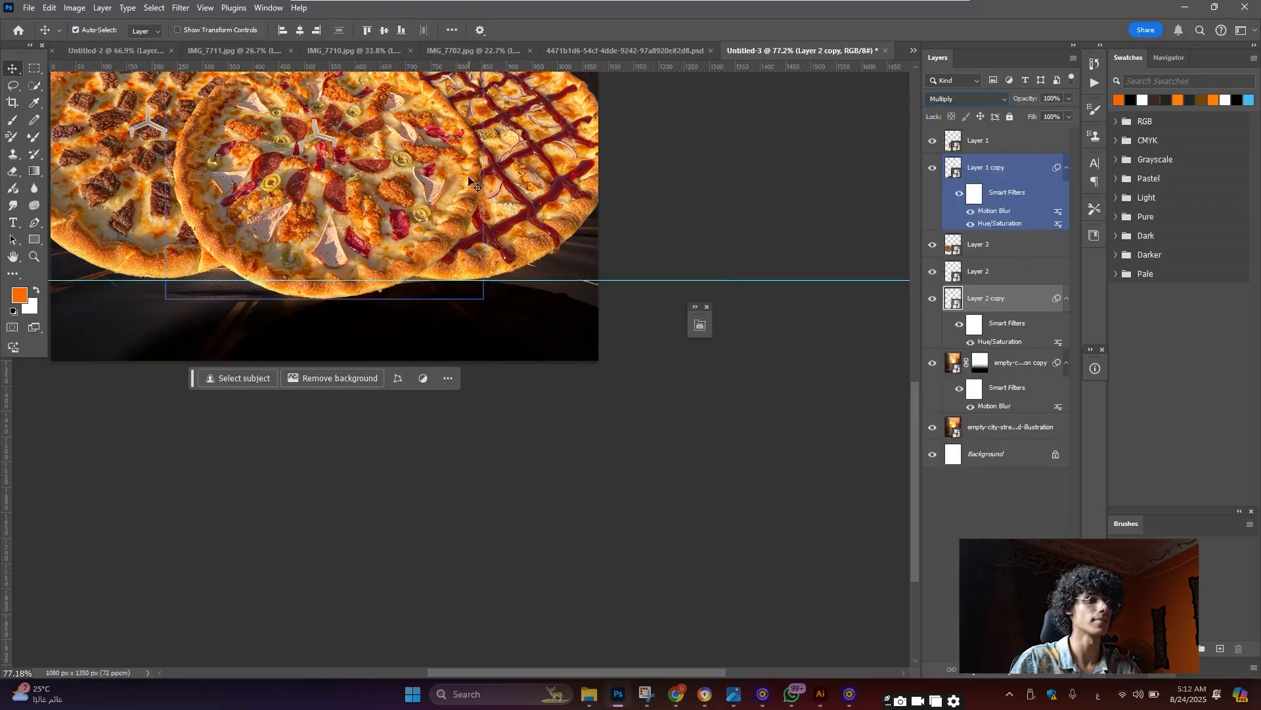
{"action": "left_click", "coordinate": [181, 7]}
{"action": "mouse_move", "coordinate": [220, 186]}
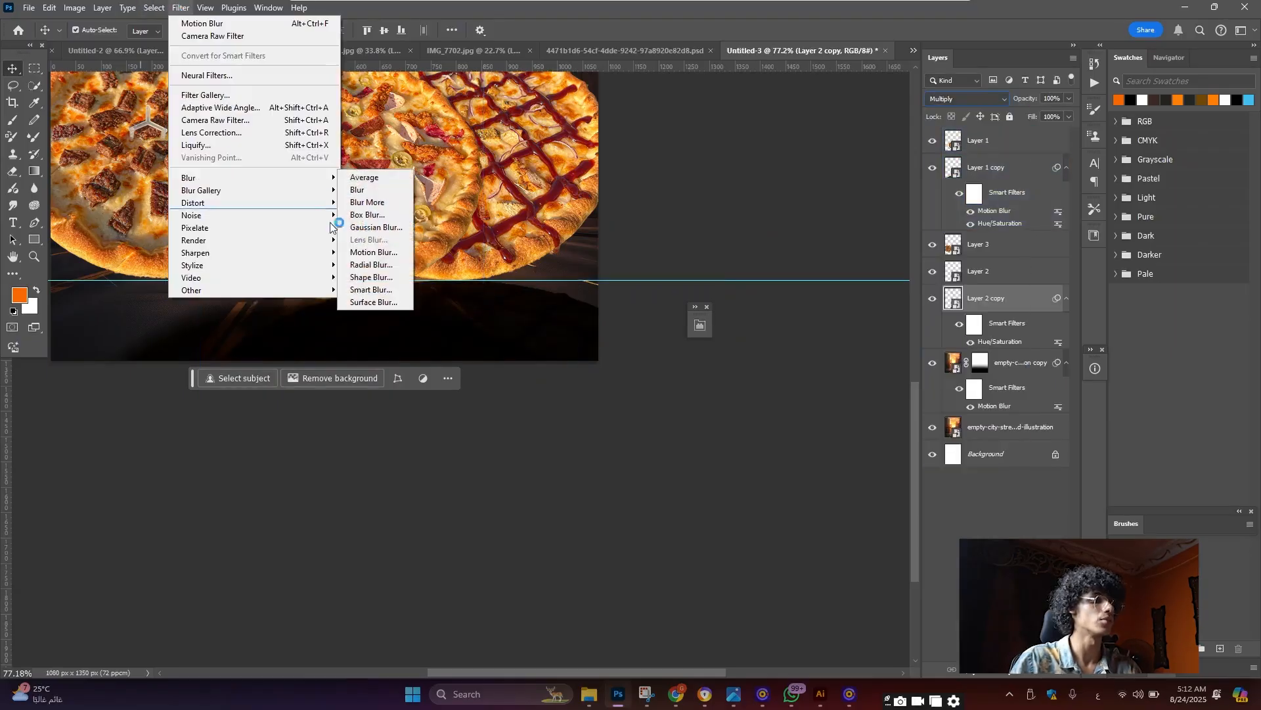
{"action": "left_click", "coordinate": [372, 251]}
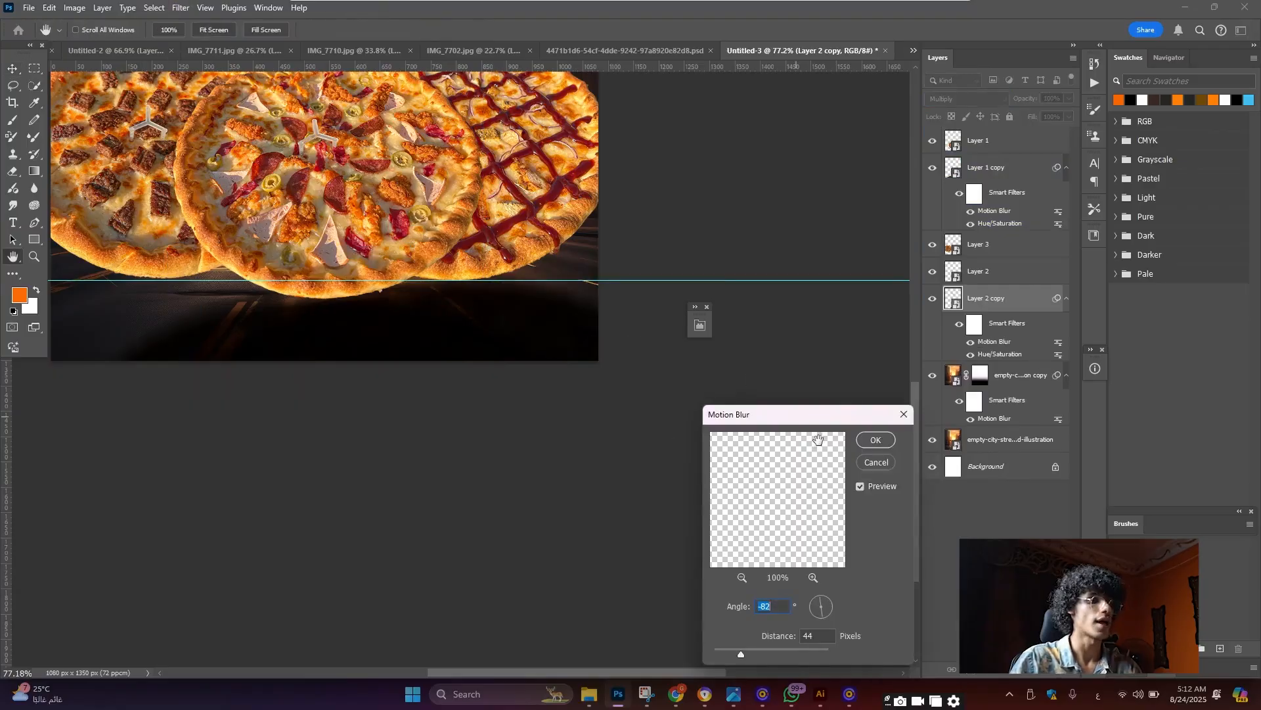
{"action": "left_click", "coordinate": [865, 445]}
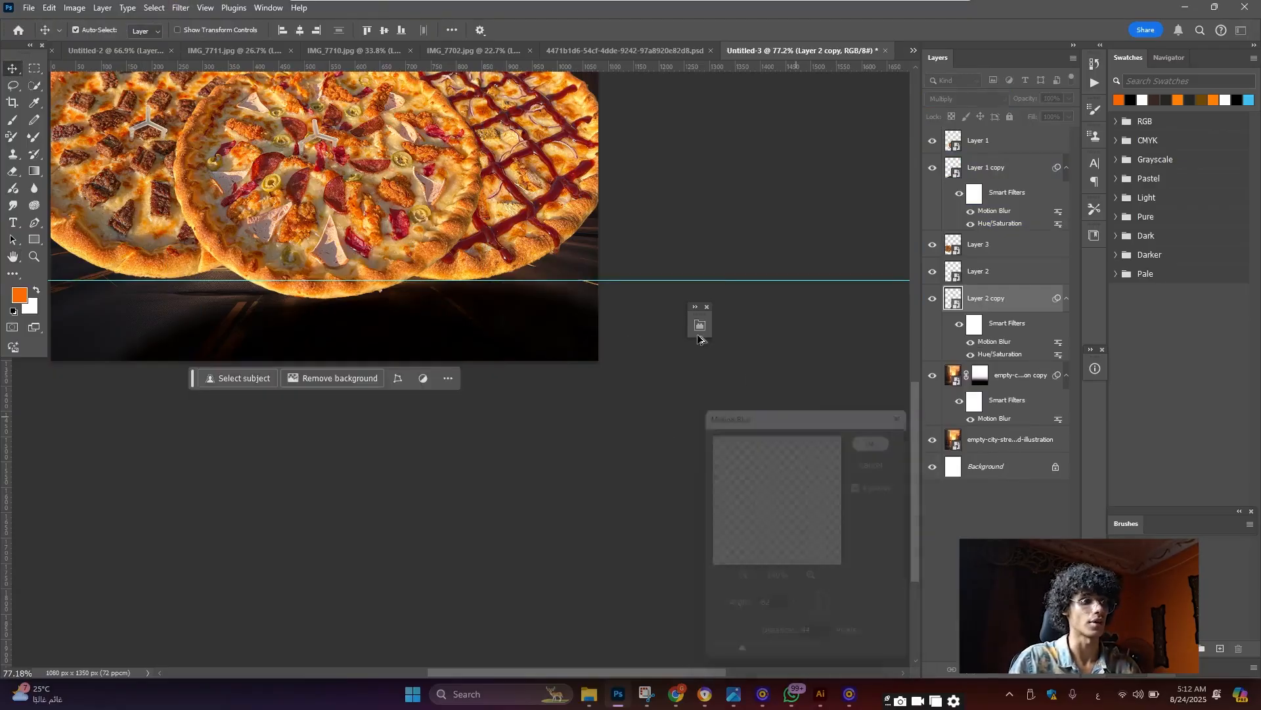
{"action": "scroll", "coordinate": [484, 306], "scroll_direction": "down", "scroll_amount": 7}
{"action": "scroll", "coordinate": [355, 246], "scroll_direction": "up", "scroll_amount": 7}
{"action": "scroll", "coordinate": [261, 248], "scroll_direction": "up", "scroll_amount": 1}
{"action": "left_click", "coordinate": [262, 247], "text": "ctrl"}
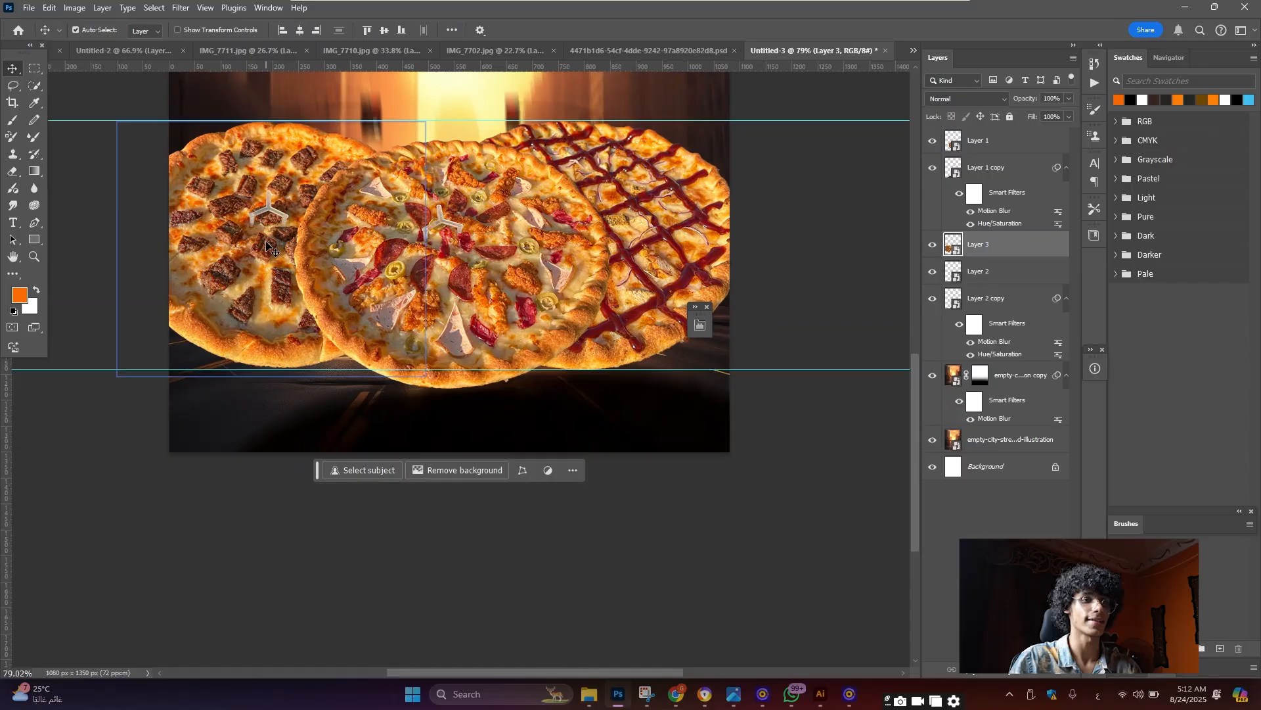
Duplicate Layer 3 below the original and darken the copy to Lightness -70
{"action": "key", "text": "ctrl+j"}
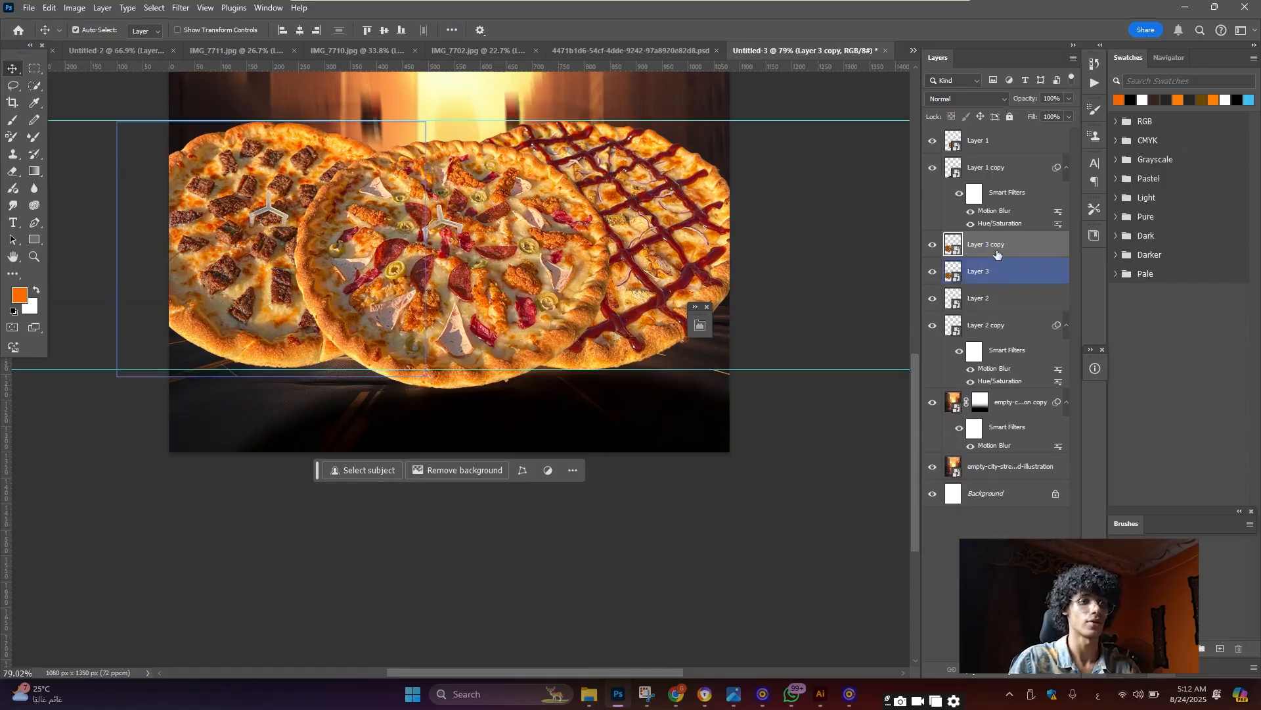
{"action": "left_click_drag", "start_coordinate": [997, 250], "coordinate": [1005, 282]}
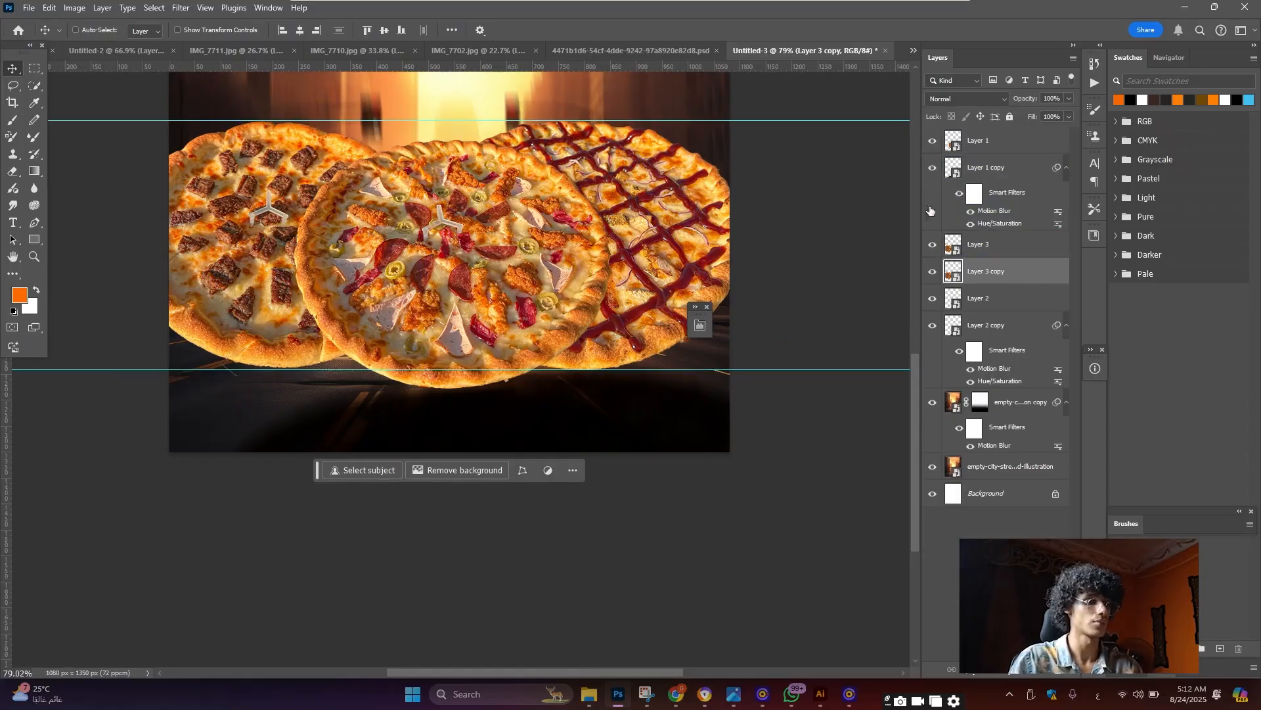
{"action": "key", "text": "ctrl+u"}
{"action": "left_click_drag", "start_coordinate": [594, 291], "coordinate": [550, 299]}
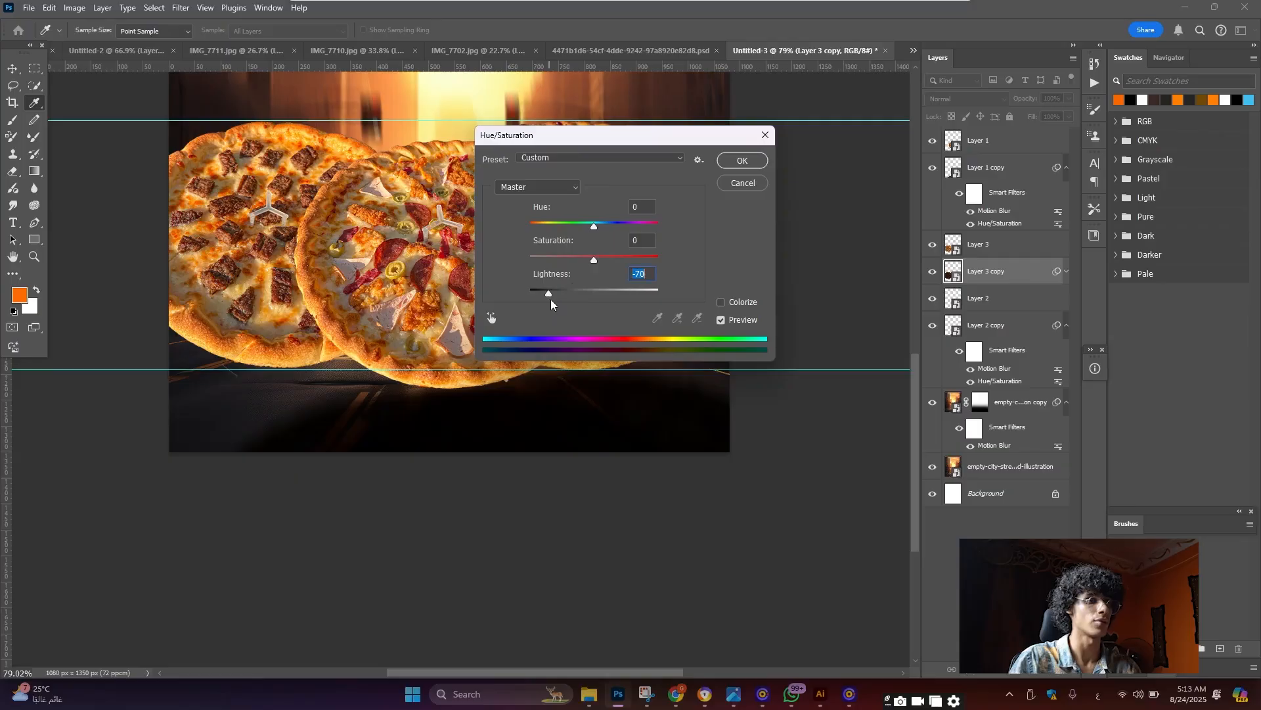
{"action": "left_click", "coordinate": [736, 166]}
Flip the dark copy vertically, move it beneath the pizzas and perspective-widen its bottom
{"action": "key", "text": "v"}
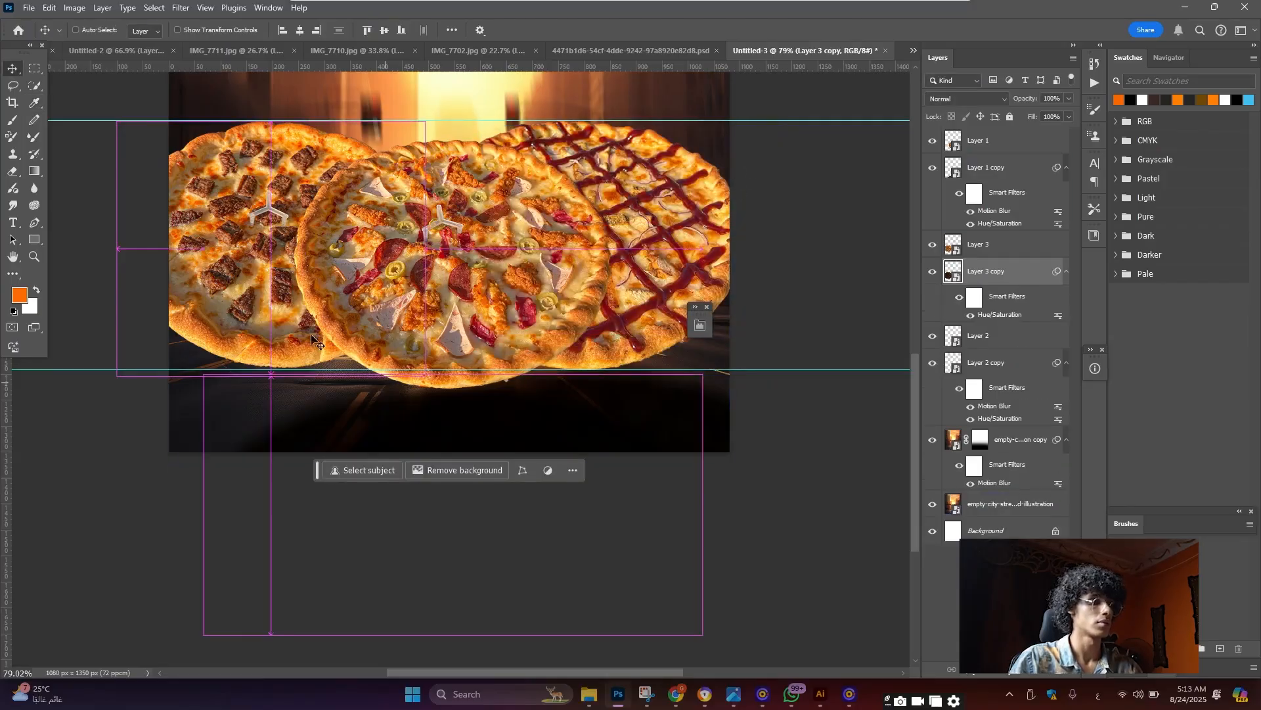
{"action": "key", "text": "ctrl+t"}
{"action": "right_click", "coordinate": [294, 322]}
{"action": "left_click", "coordinate": [328, 575]}
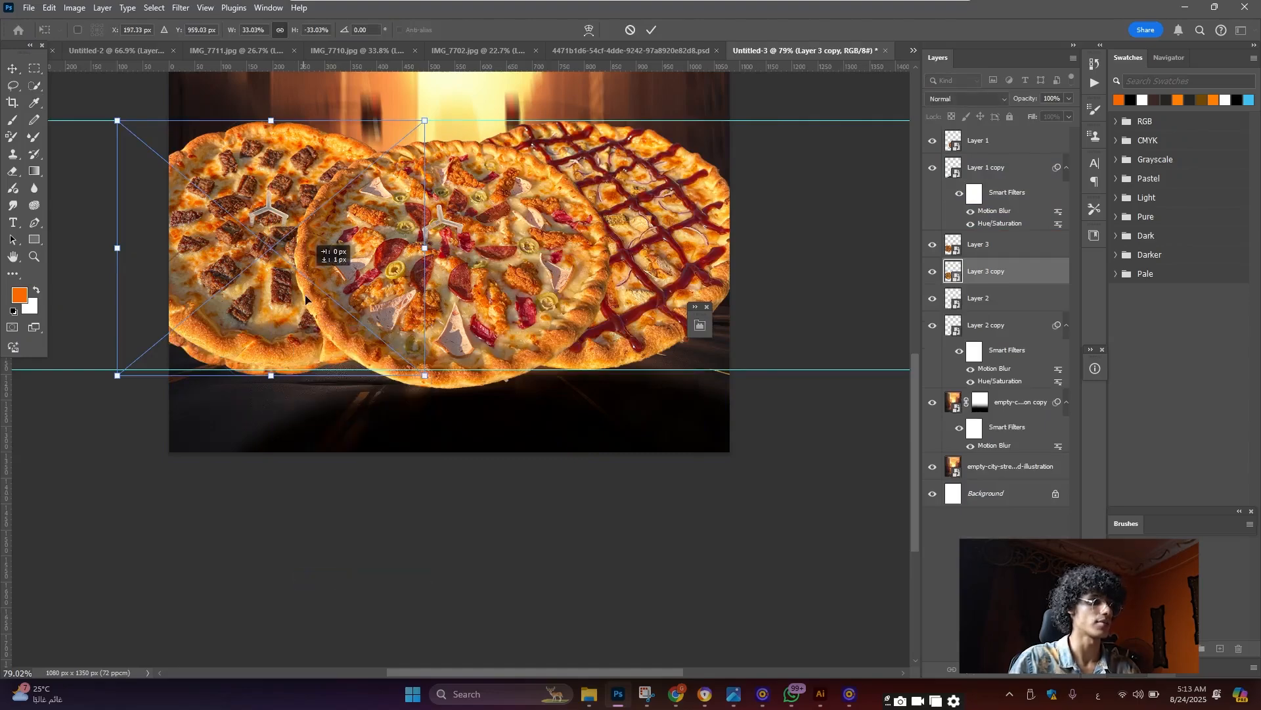
{"action": "left_click_drag", "start_coordinate": [305, 294], "coordinate": [306, 486]}
{"action": "right_click", "coordinate": [307, 407]}
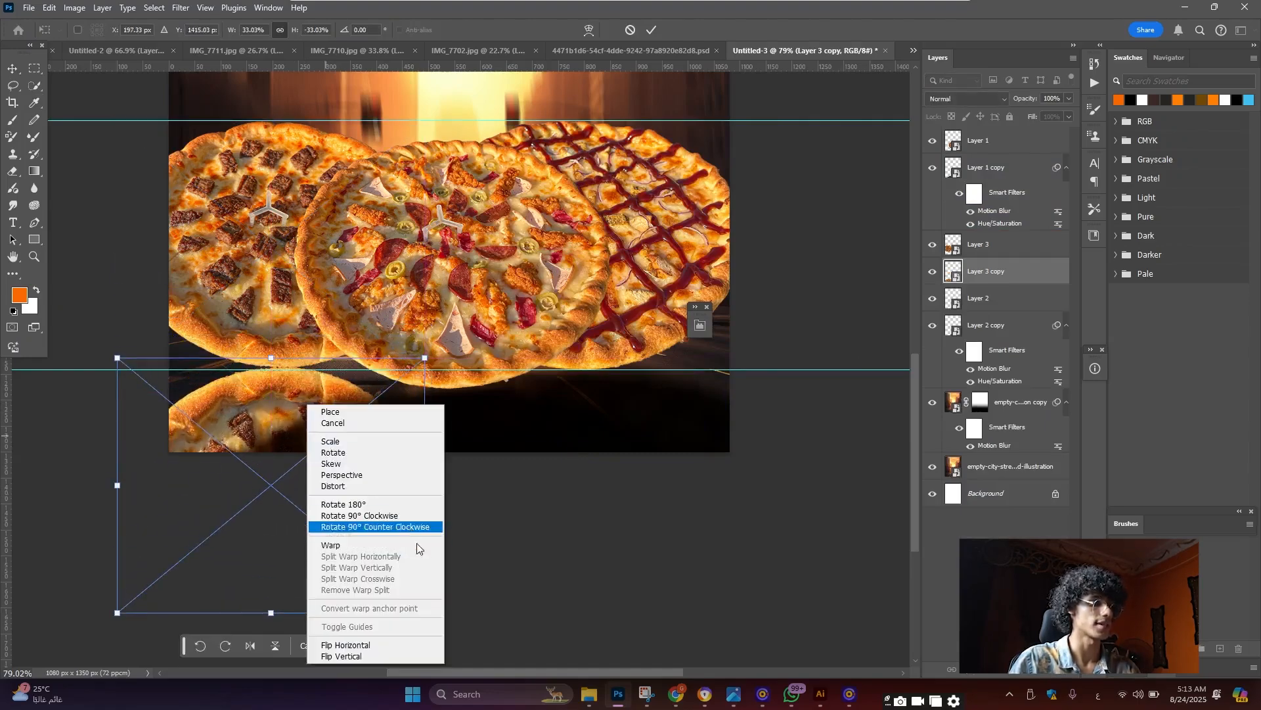
{"action": "left_click", "coordinate": [367, 475]}
{"action": "left_click_drag", "start_coordinate": [426, 612], "coordinate": [675, 550]}
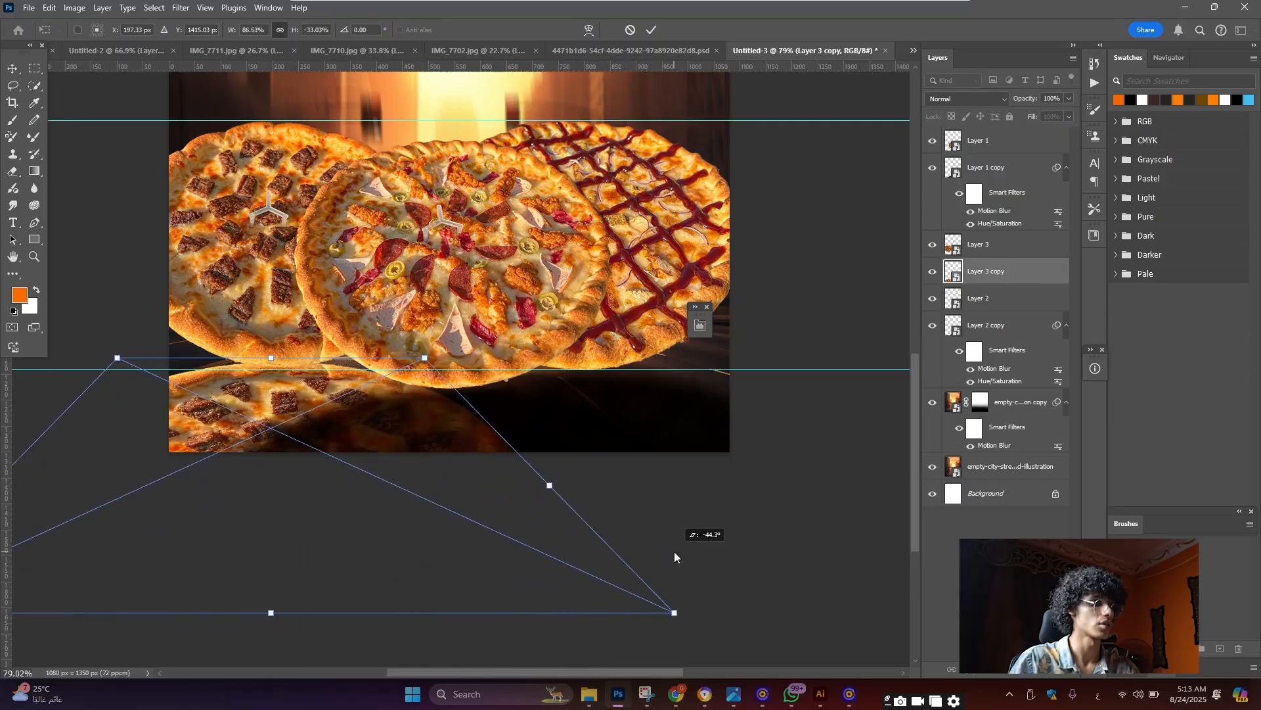
{"action": "left_click", "coordinate": [14, 69]}
Set the Layer 3 copy reflection to Multiply and apply a Motion Blur
{"action": "left_click", "coordinate": [966, 98]}
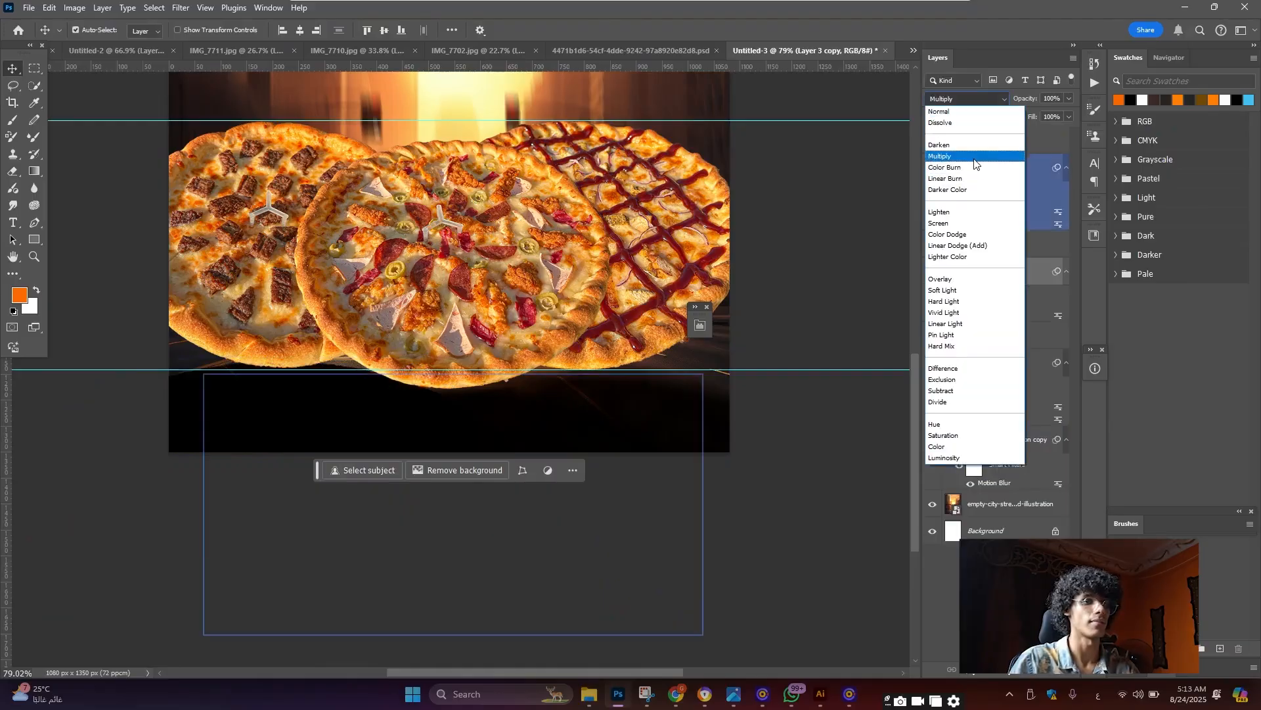
{"action": "left_click", "coordinate": [975, 157]}
{"action": "left_click", "coordinate": [179, 9]}
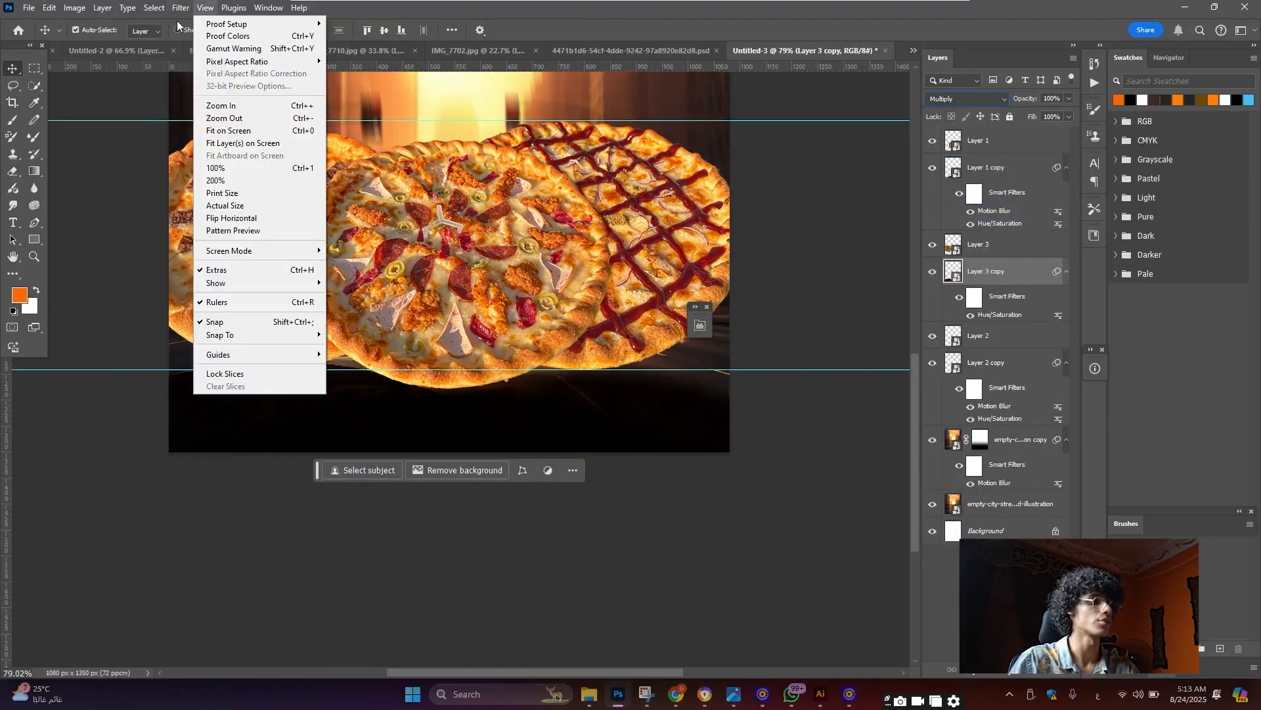
{"action": "mouse_move", "coordinate": [180, 9]}
{"action": "mouse_move", "coordinate": [308, 177]}
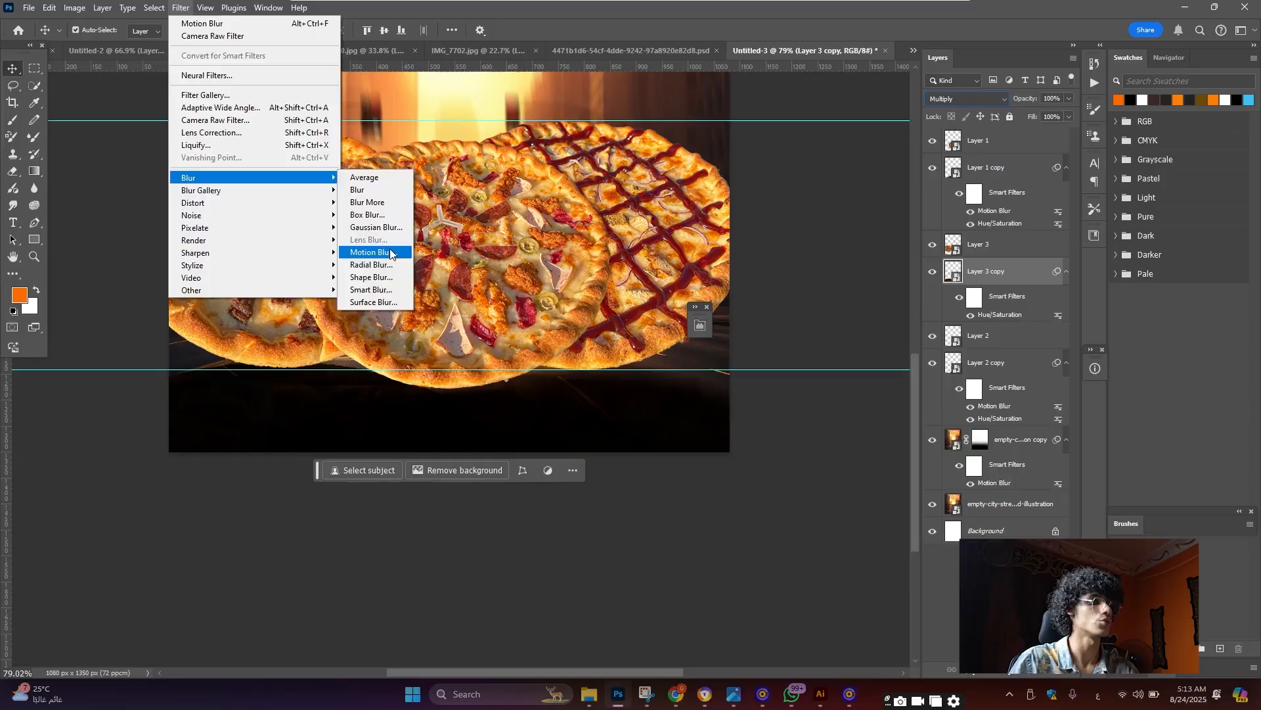
{"action": "left_click", "coordinate": [391, 253]}
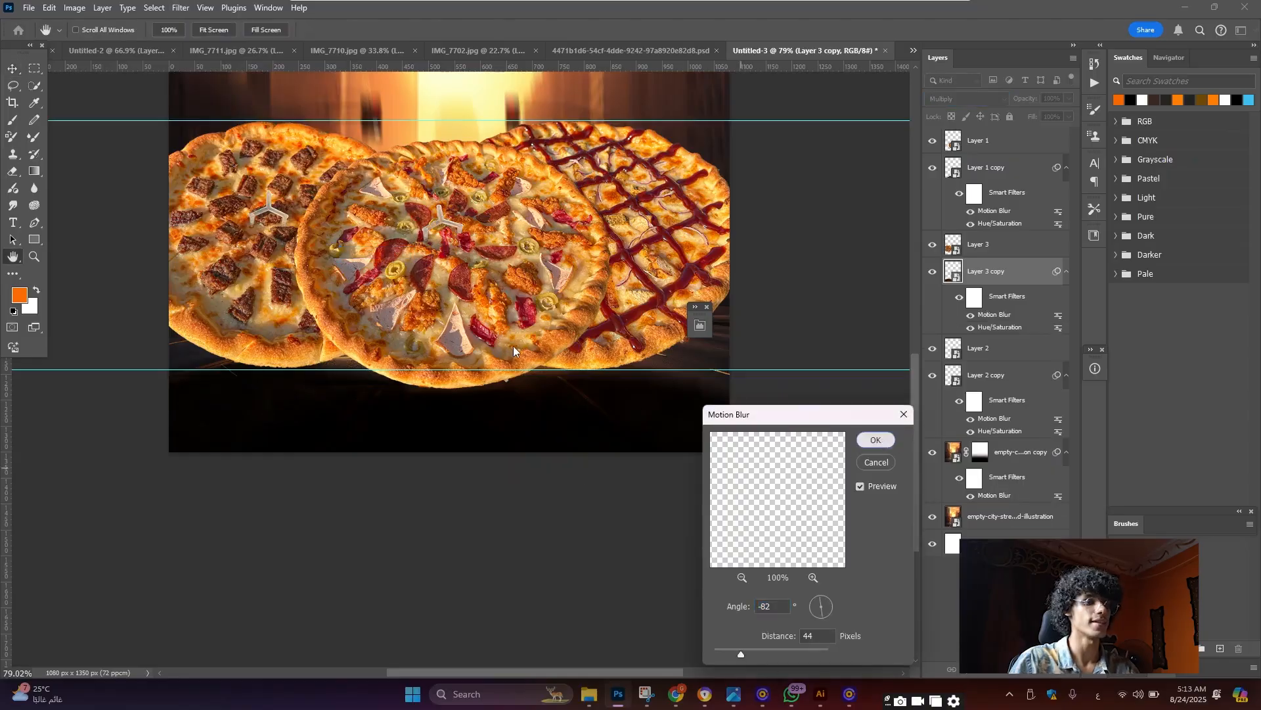
{"action": "key", "text": "Return"}
{"action": "scroll", "coordinate": [512, 346], "scroll_direction": "down", "scroll_amount": 4}
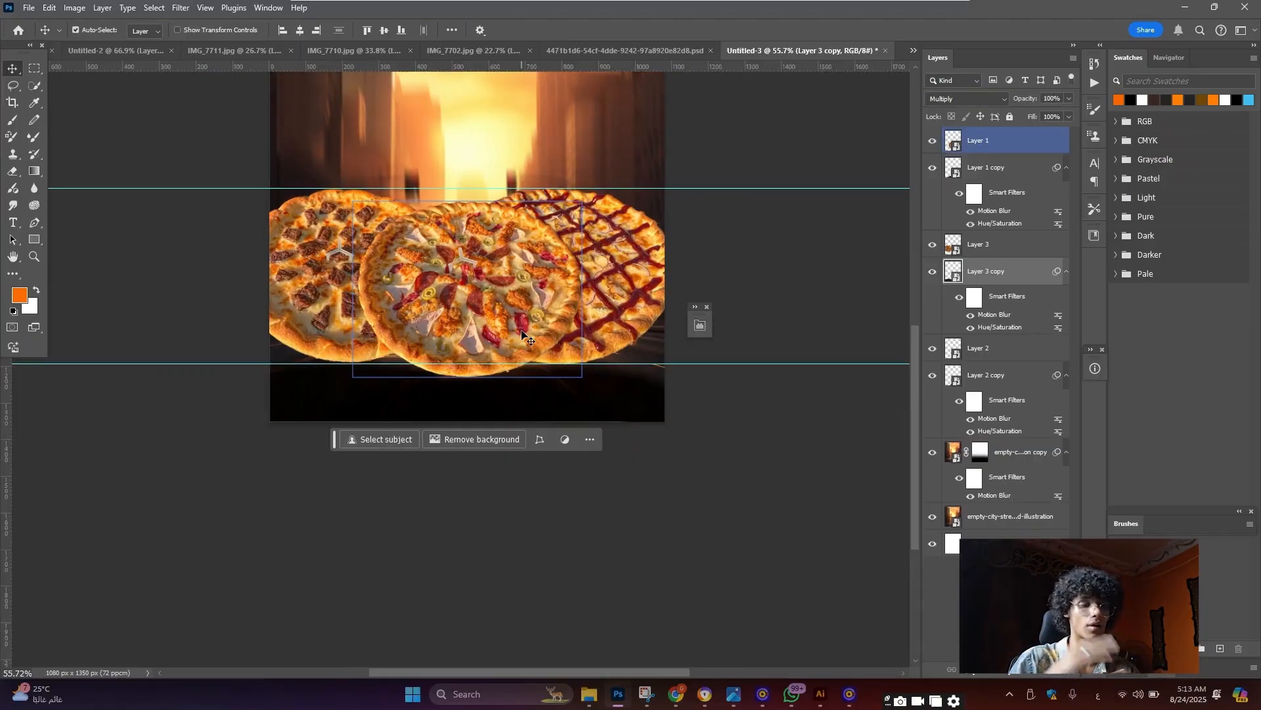
{"action": "scroll", "coordinate": [479, 385], "scroll_direction": "up", "scroll_amount": 9}
{"action": "scroll", "coordinate": [568, 303], "scroll_direction": "down", "scroll_amount": 9}
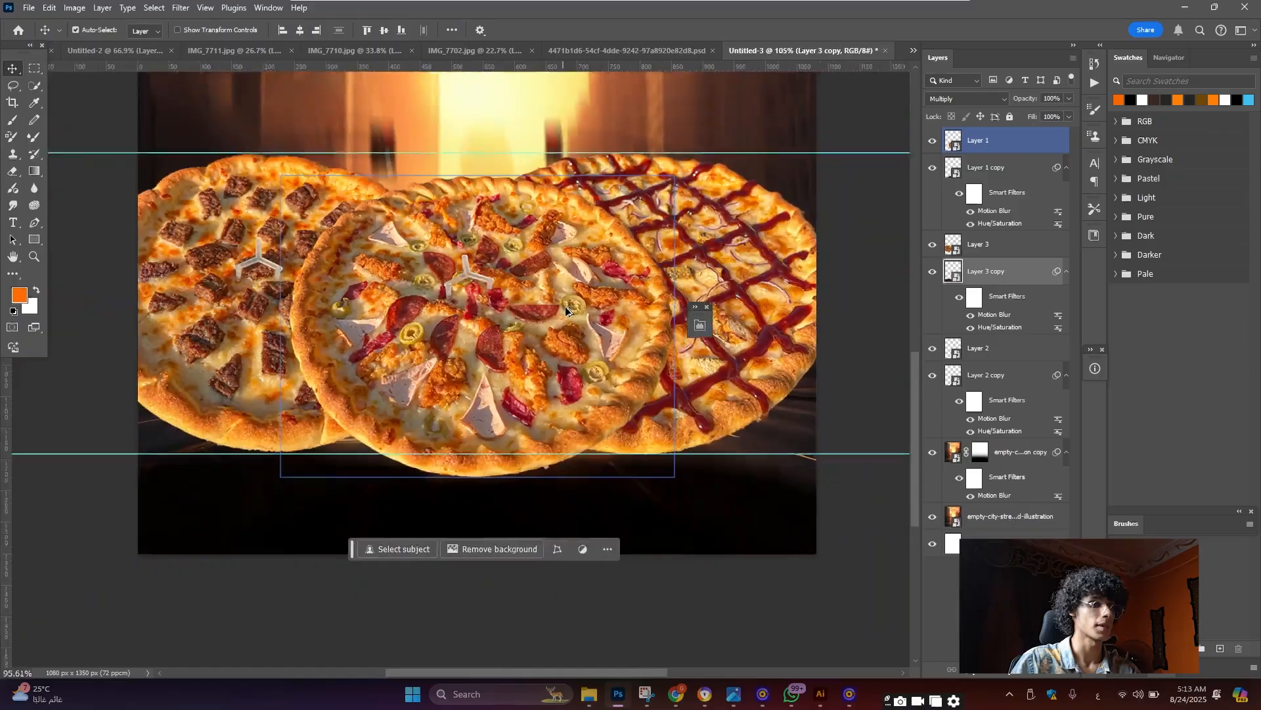
{"action": "scroll", "coordinate": [569, 303], "scroll_direction": "up", "scroll_amount": 2}
{"action": "scroll", "coordinate": [545, 347], "scroll_direction": "up", "scroll_amount": 3}
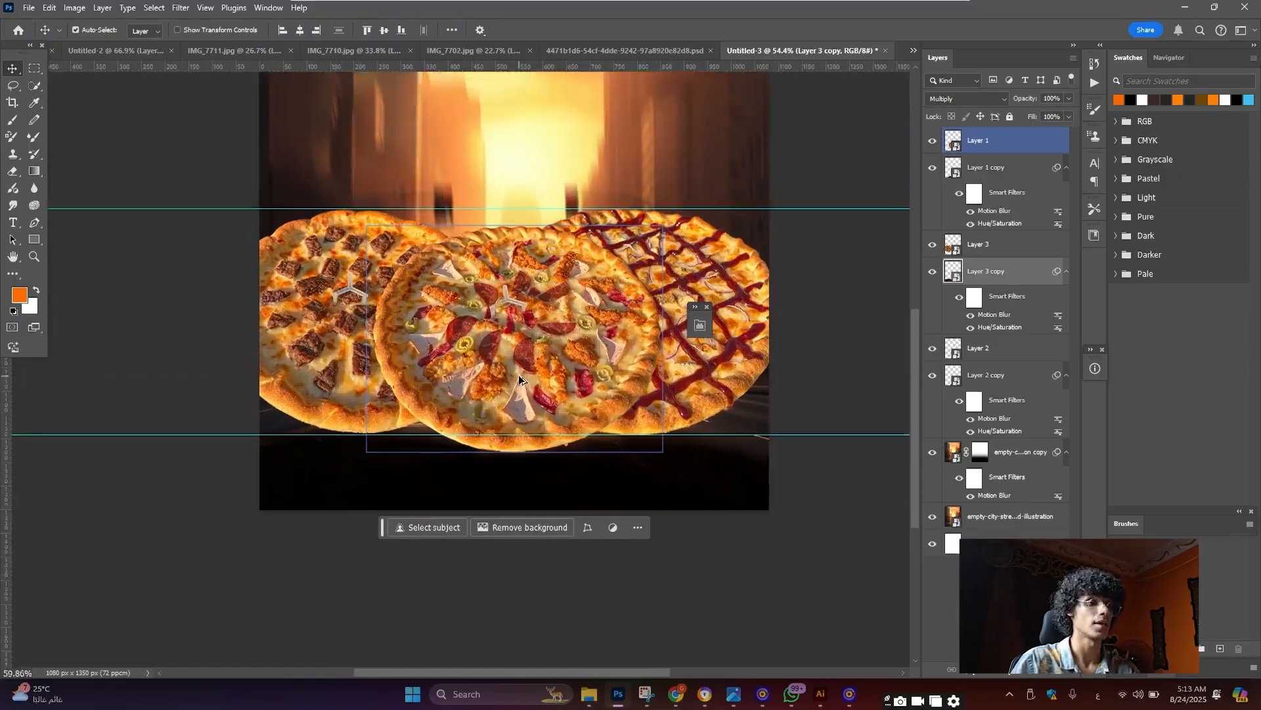
{"action": "scroll", "coordinate": [532, 302], "scroll_direction": "up", "scroll_amount": 1}
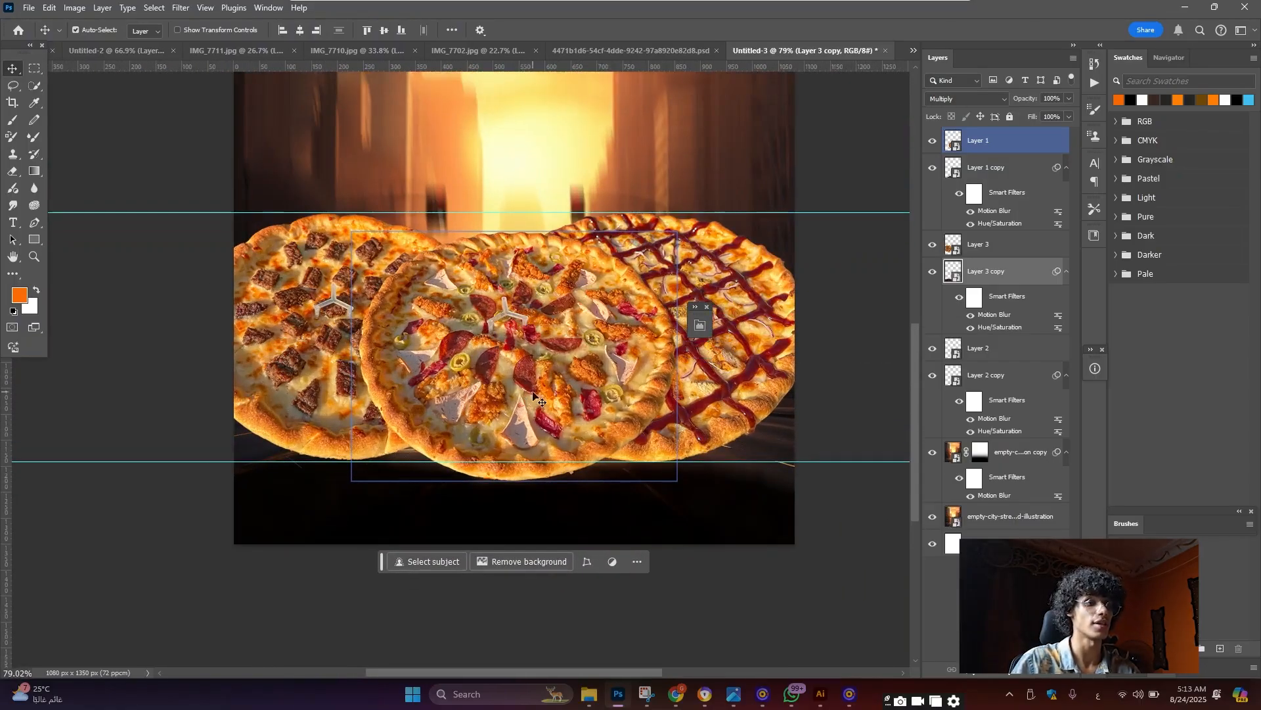
{"action": "left_click", "coordinate": [530, 211]}
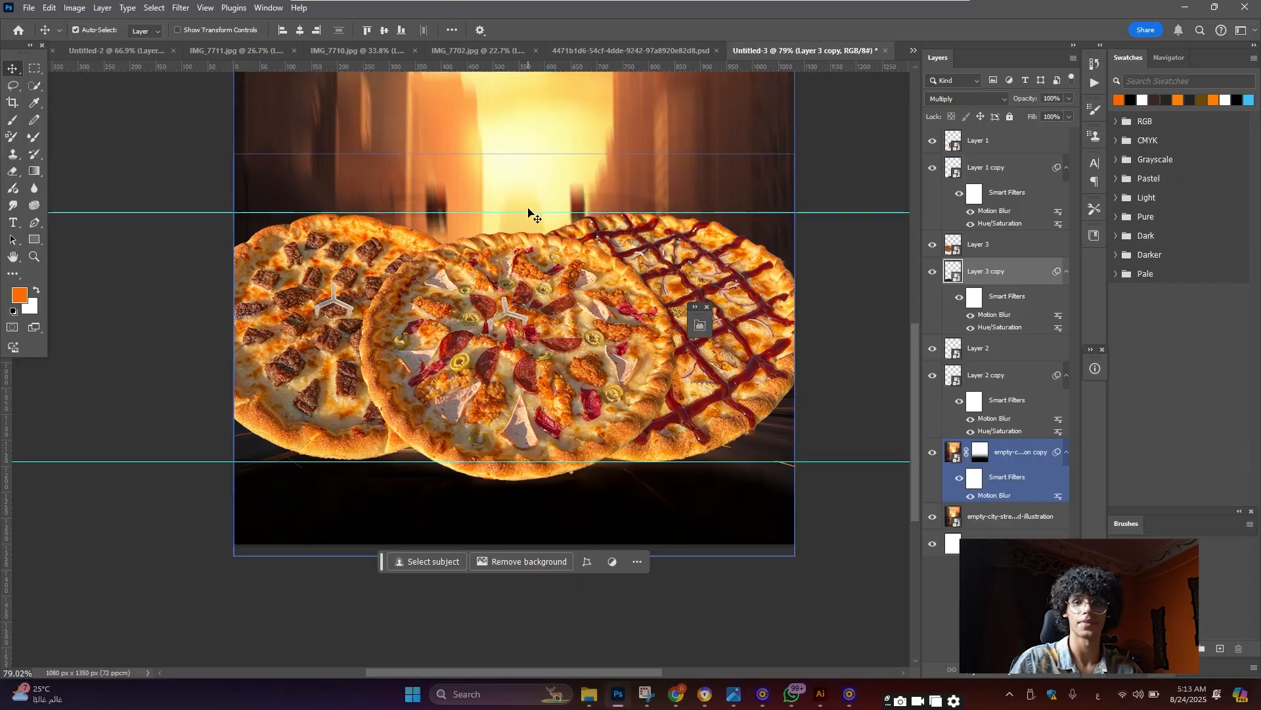
{"action": "left_click", "coordinate": [538, 330]}
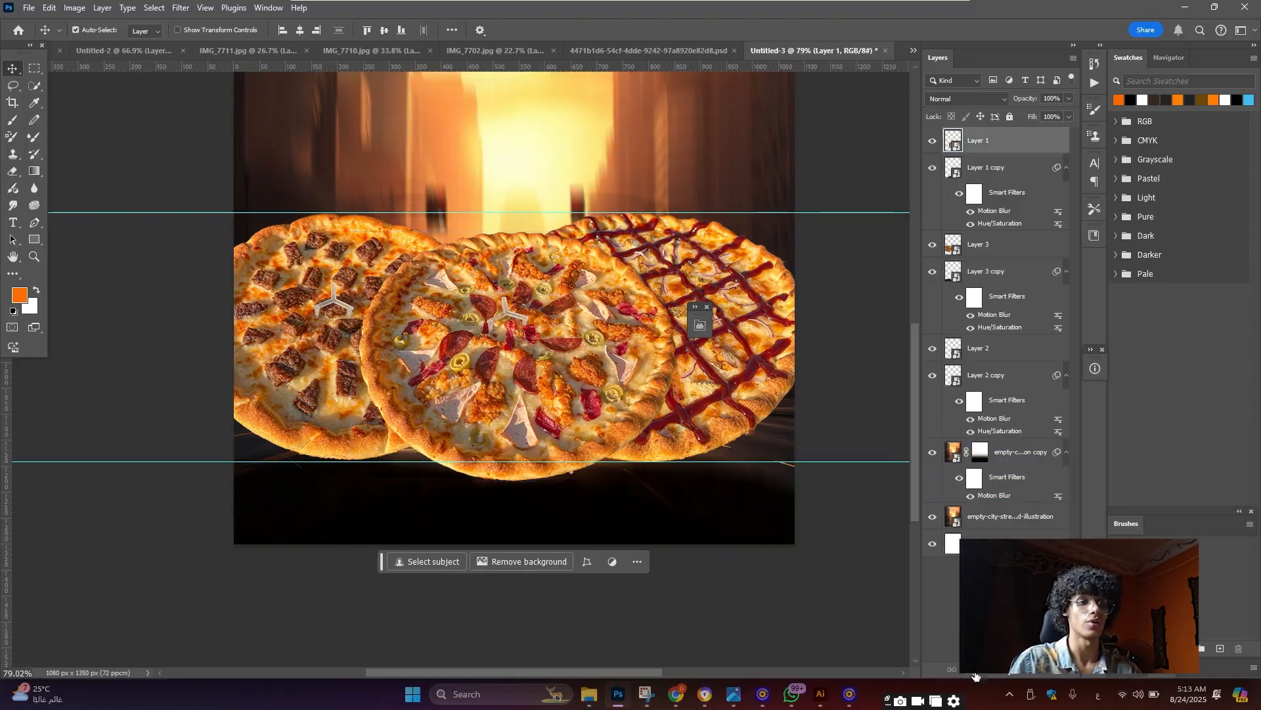
{"action": "left_click", "coordinate": [1009, 673]}
Add a darkening Curves layer clipped to Layer 1 and invert its mask to black
{"action": "left_click", "coordinate": [1038, 501]}
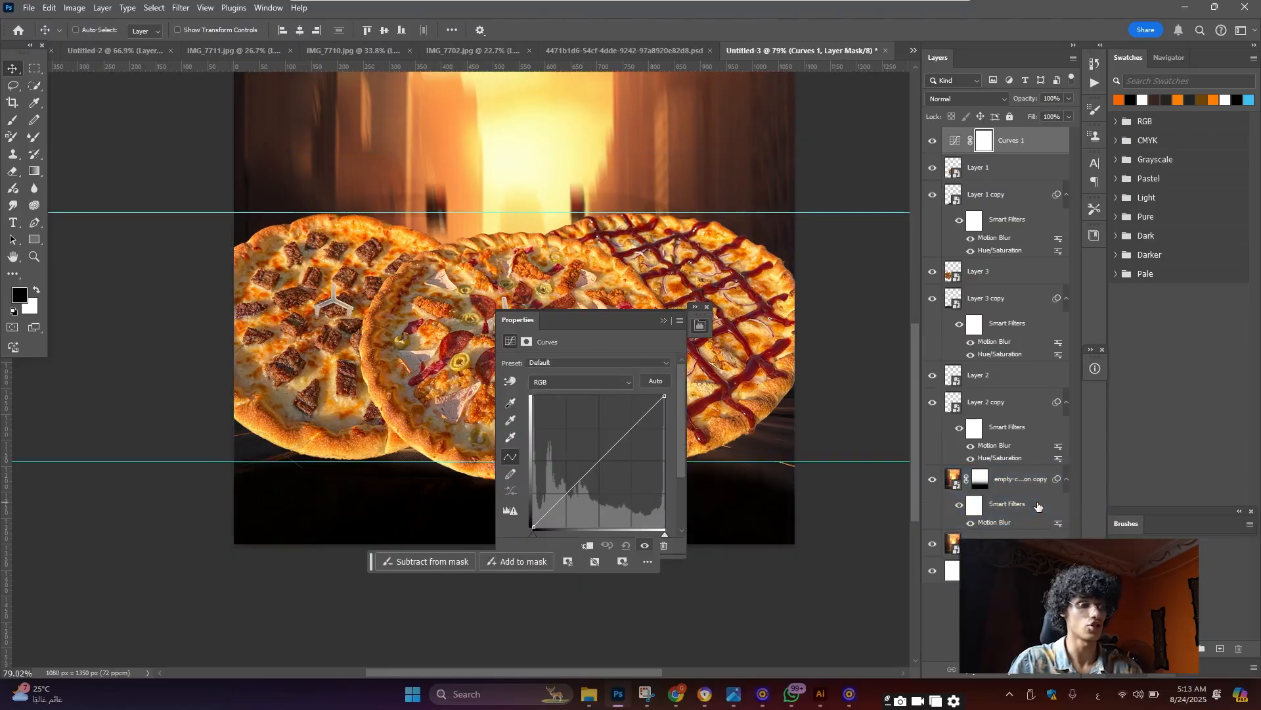
{"action": "key", "text": "ctrl+alt+g"}
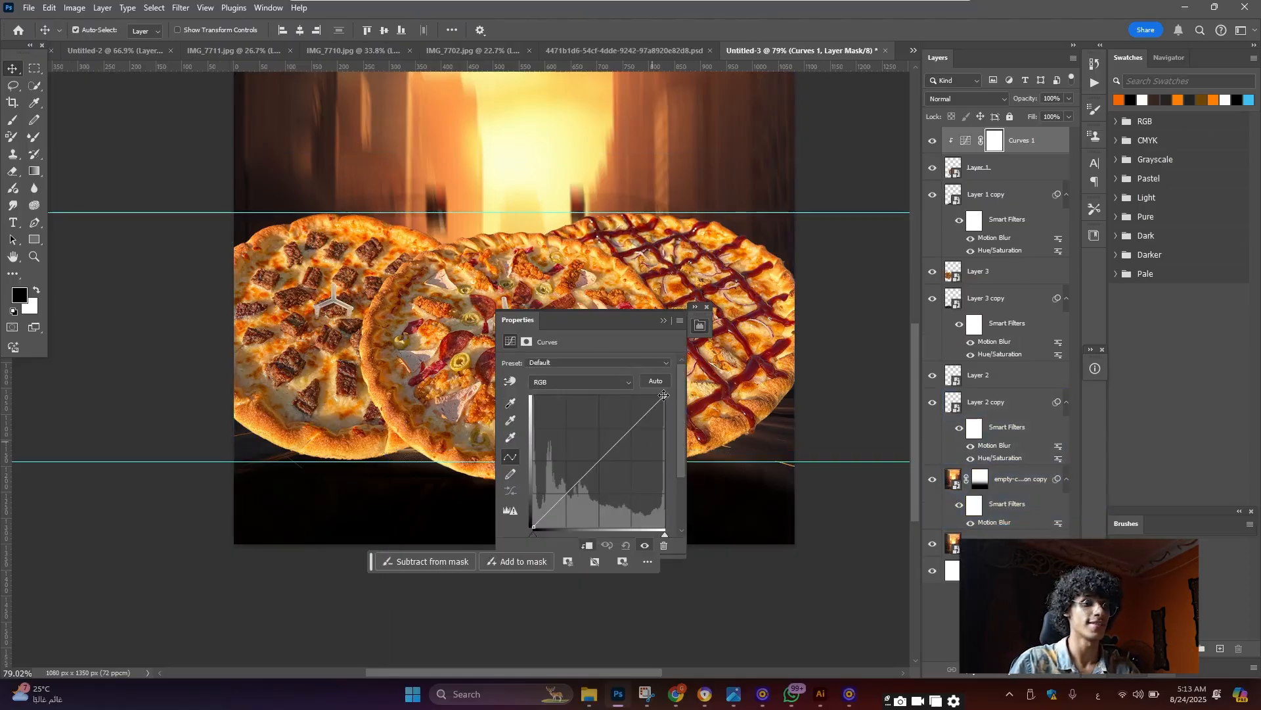
{"action": "left_click_drag", "start_coordinate": [664, 395], "coordinate": [678, 504]}
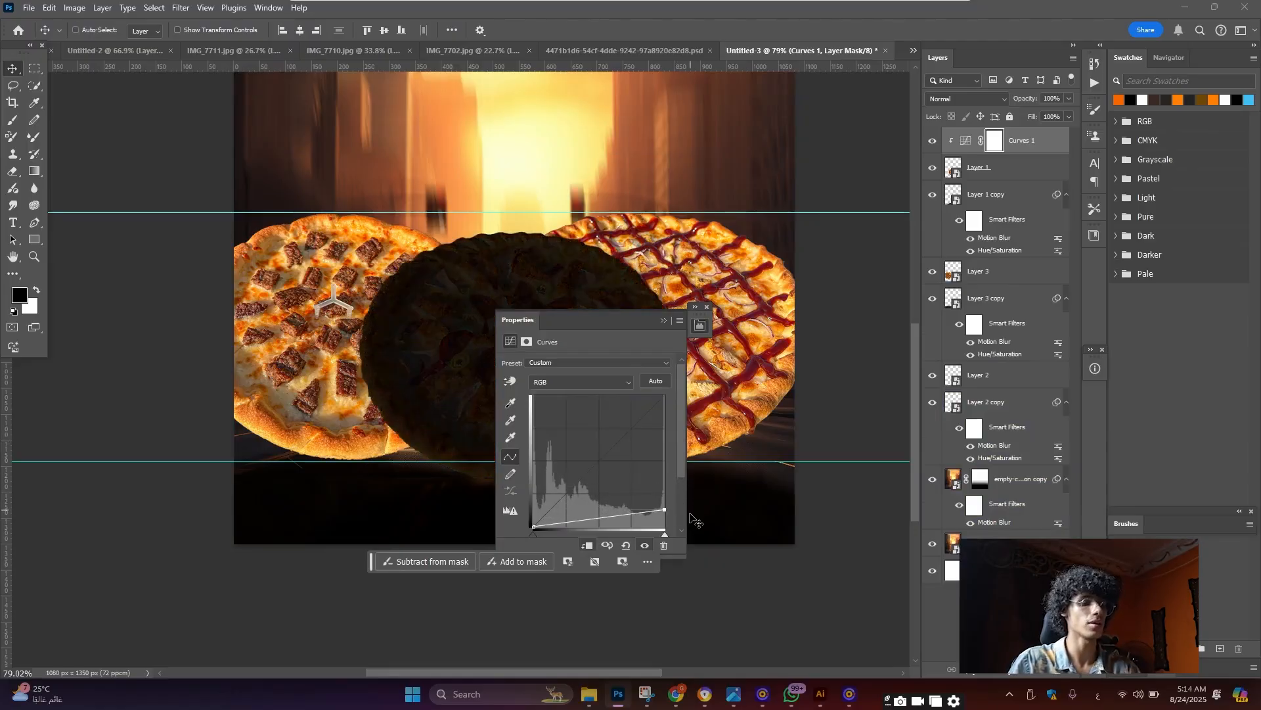
{"action": "key", "text": "ctrl+i"}
Duplicate the Curves layer twice, clipping copies to Layer 3 and Layer 2
{"action": "key", "text": "ctrl+j"}
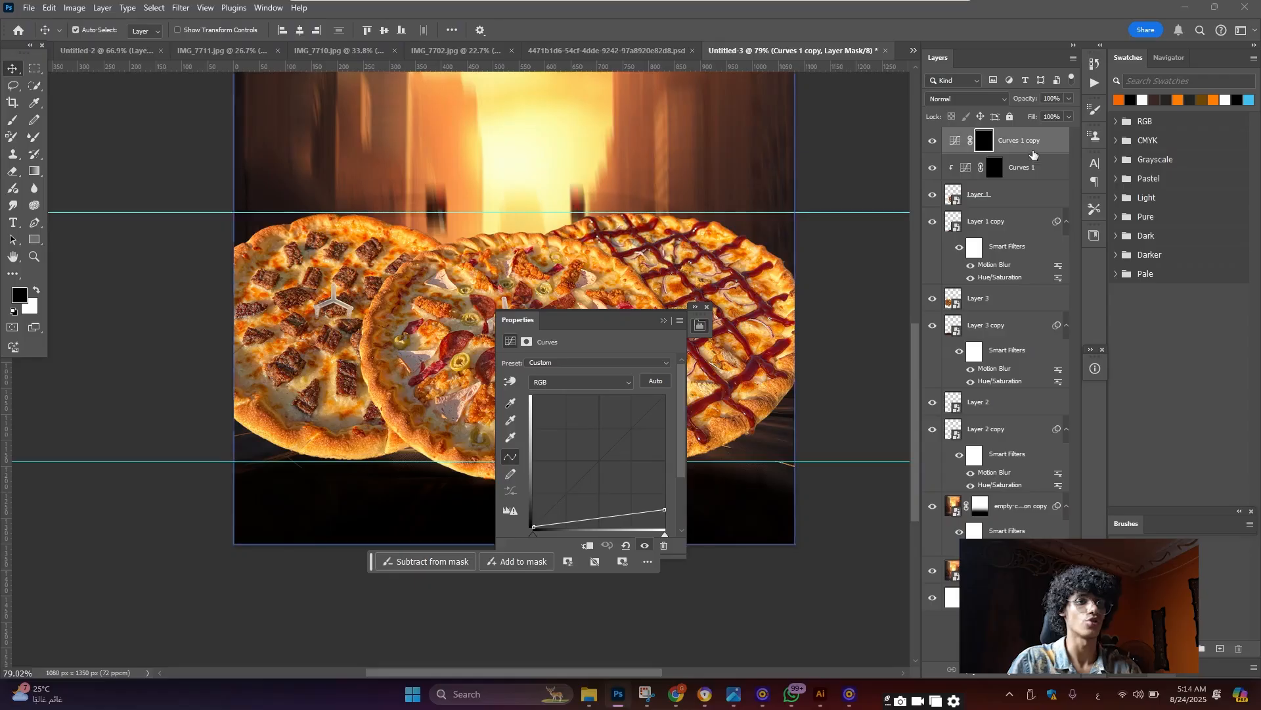
{"action": "left_click_drag", "start_coordinate": [1042, 142], "coordinate": [1033, 287]}
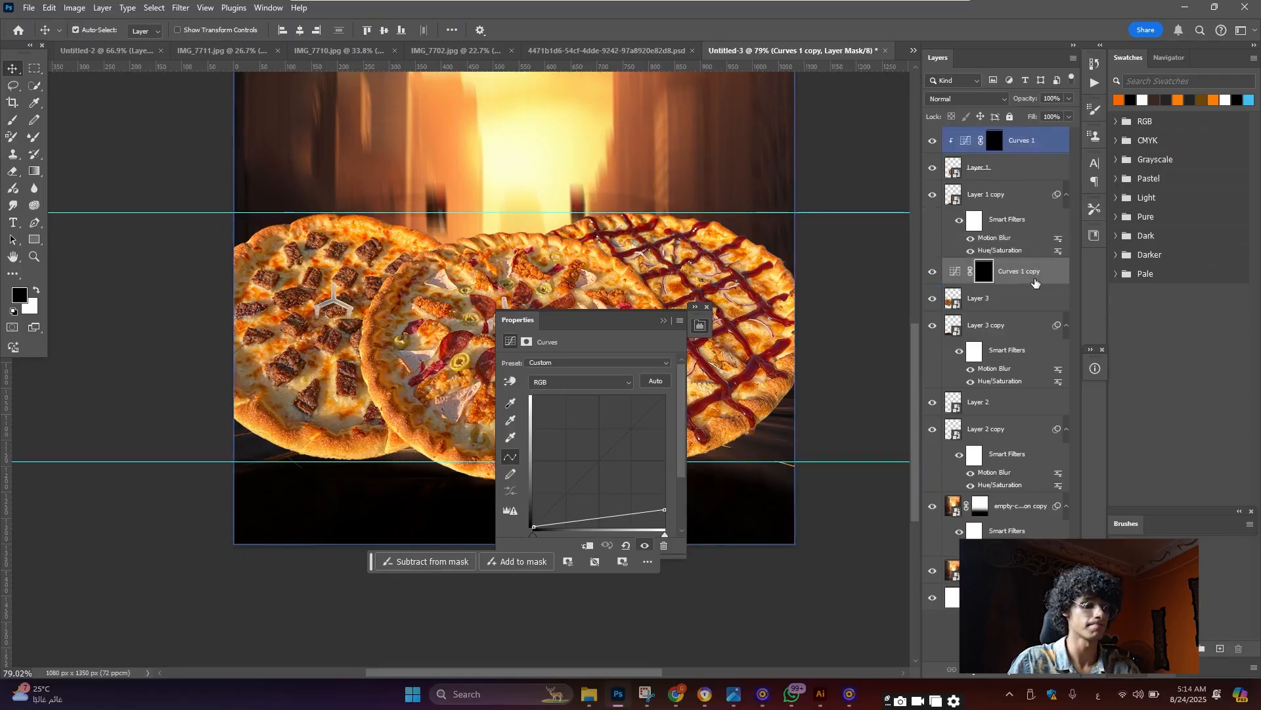
{"action": "left_click", "coordinate": [1033, 285], "text": "alt"}
{"action": "key", "text": "ctrl+j"}
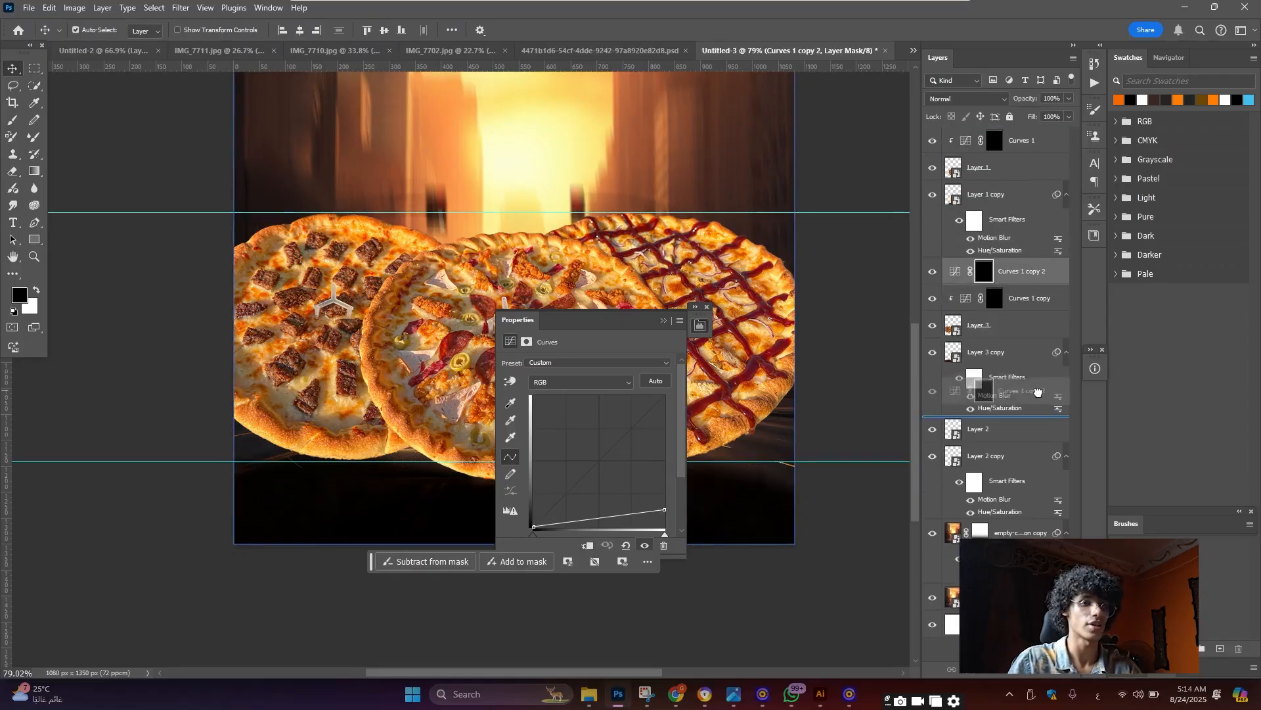
{"action": "left_click_drag", "start_coordinate": [1040, 407], "coordinate": [1038, 415]}
{"action": "left_click", "coordinate": [1029, 415], "text": "alt"}
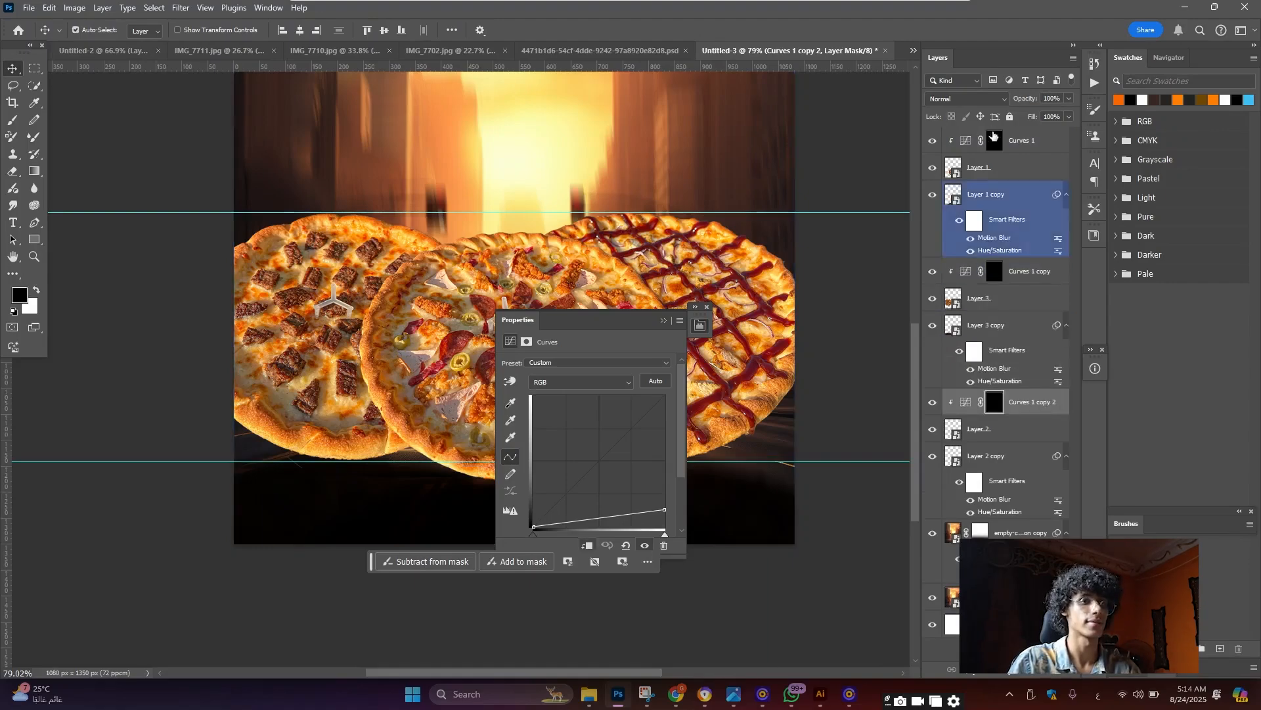
Select the first Curves mask, collapse the Properties panel and make white the painting colour
{"action": "left_click", "coordinate": [995, 140]}
{"action": "scroll", "coordinate": [446, 250], "scroll_direction": "down", "scroll_amount": 2}
{"action": "left_click", "coordinate": [663, 321]}
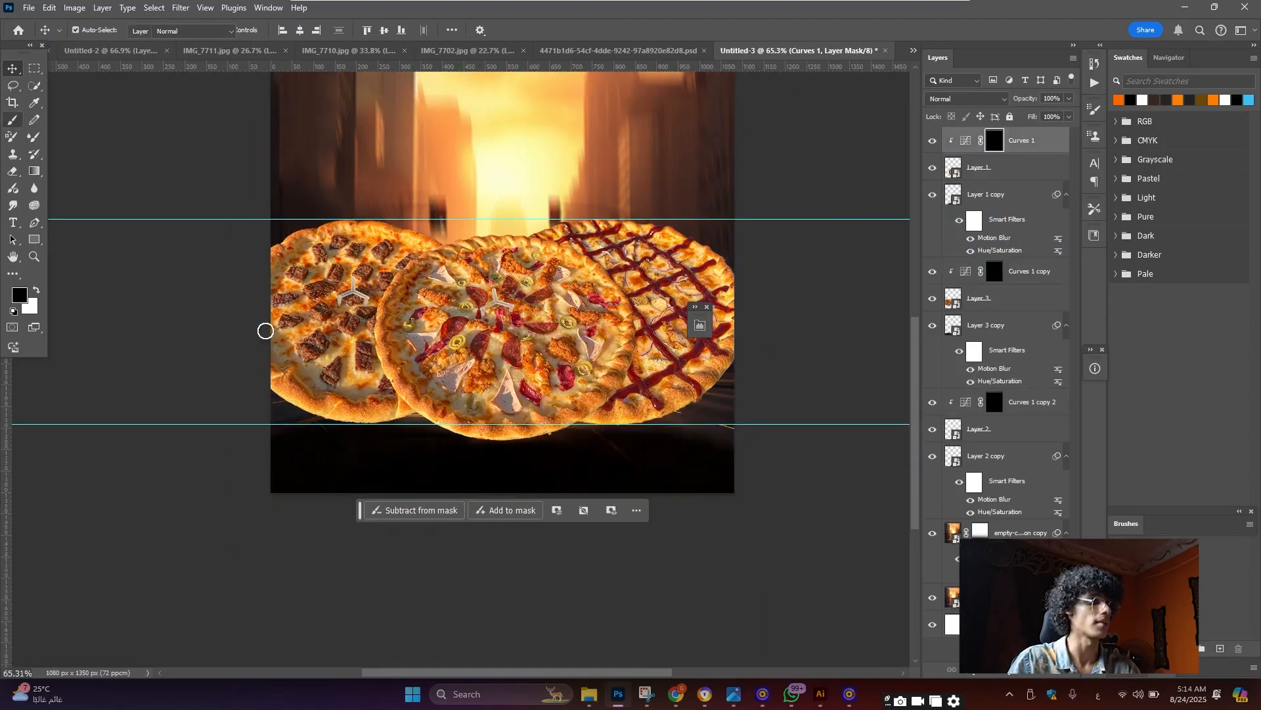
{"action": "key", "text": "x"}
{"action": "scroll", "coordinate": [449, 435], "scroll_direction": "up", "scroll_amount": 2}
With a 400 px brush, paint the Curves 1 copy mask along the left pizza's lower crust at 78% opacity
{"action": "key", "text": "bracketright"}
{"action": "key", "text": "bracketright"}
{"action": "key", "text": "bracketright"}
{"action": "key", "text": "bracketright"}
{"action": "key", "text": "bracketright"}
{"action": "key", "text": "bracketright"}
{"action": "key", "text": "bracketright"}
{"action": "key", "text": "bracketright"}
{"action": "key", "text": "bracketright"}
{"action": "key", "text": "bracketright"}
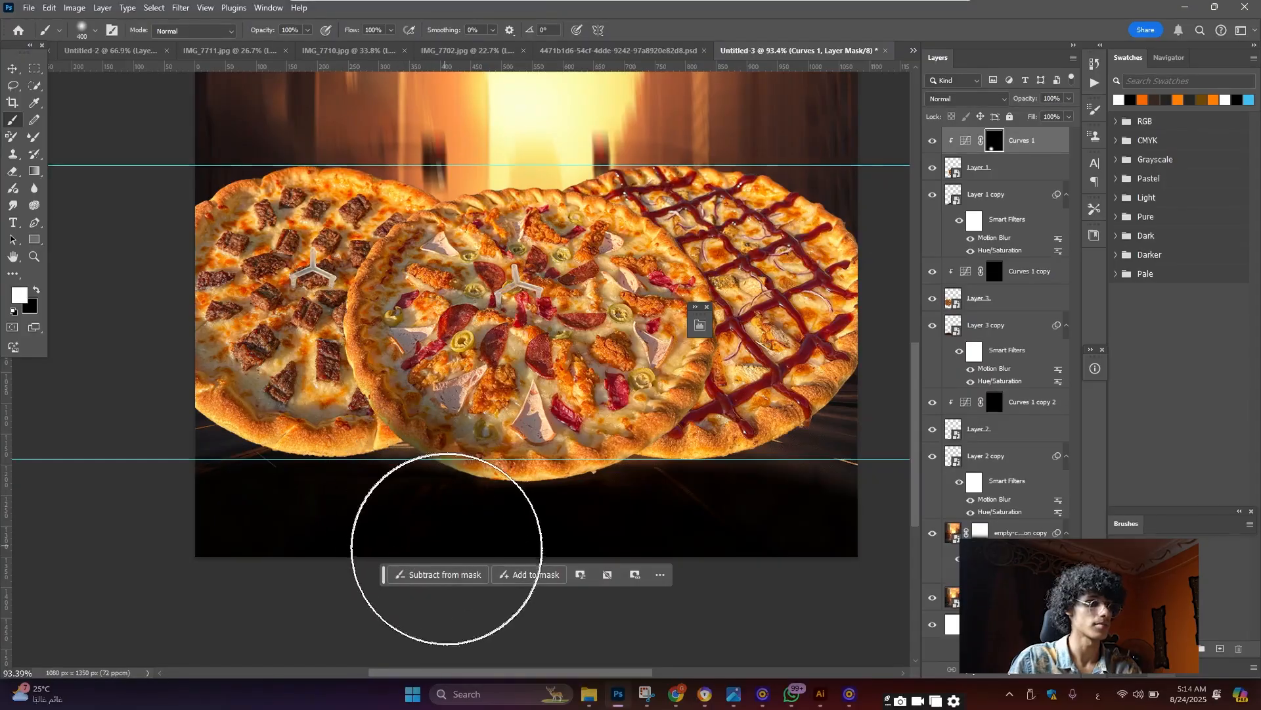
{"action": "key", "text": "bracketright"}
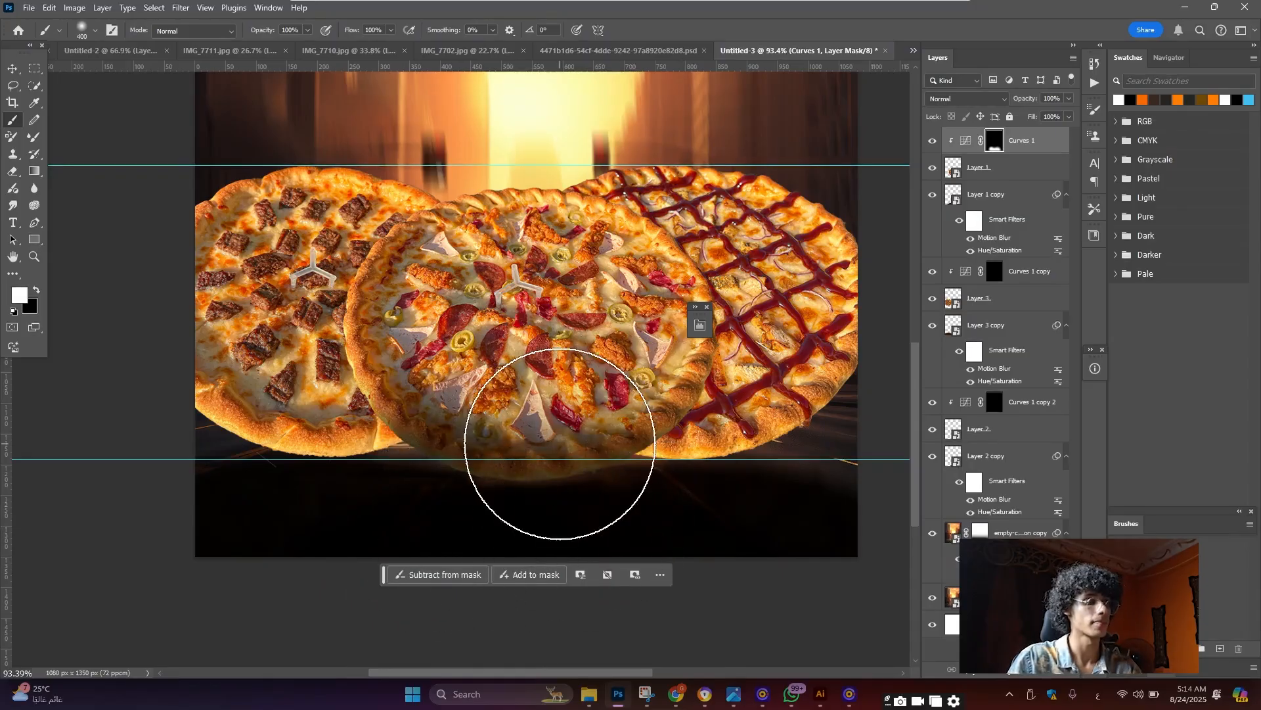
{"action": "scroll", "coordinate": [562, 447], "scroll_direction": "down", "scroll_amount": 7}
{"action": "scroll", "coordinate": [624, 456], "scroll_direction": "up", "scroll_amount": 4}
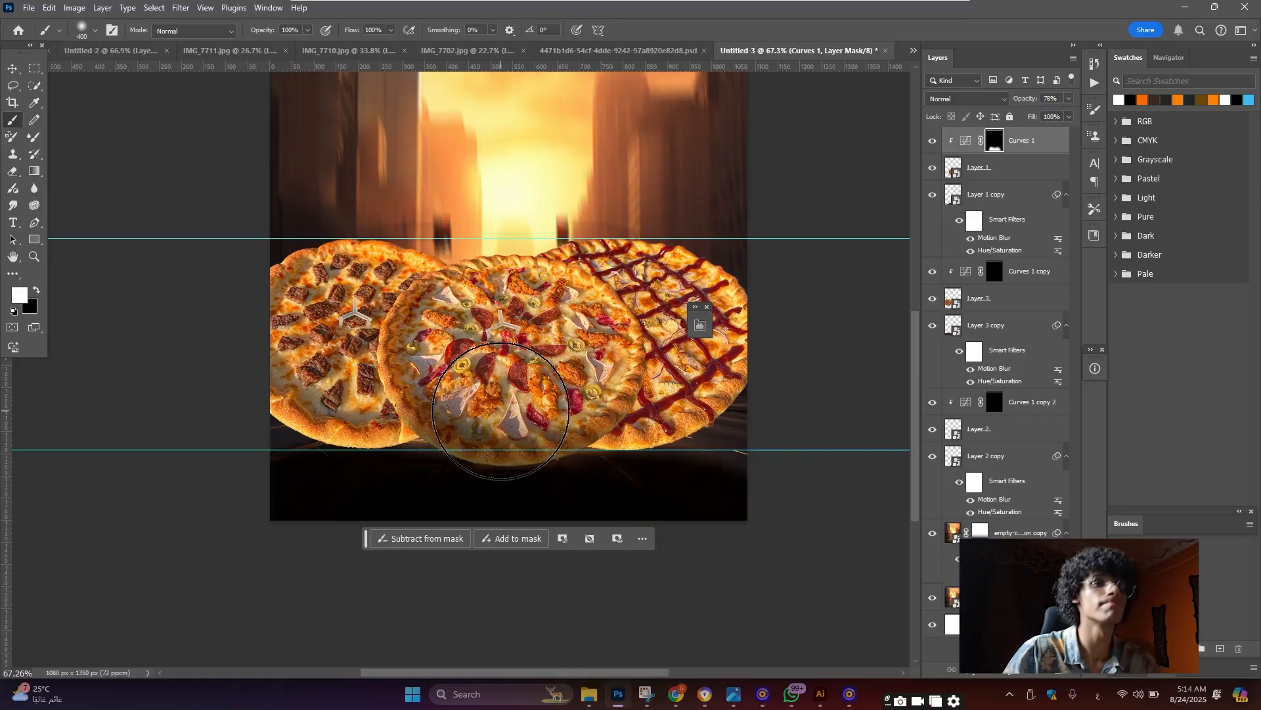
{"action": "scroll", "coordinate": [619, 435], "scroll_direction": "up", "scroll_amount": 3}
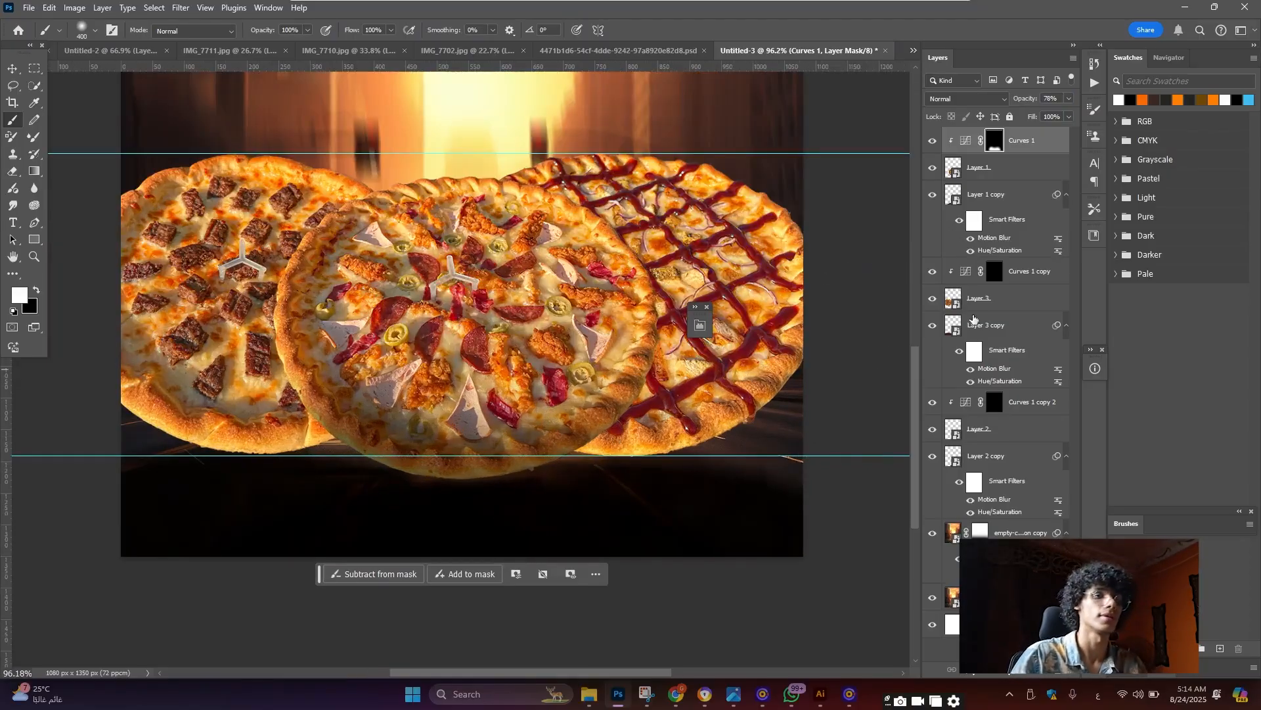
{"action": "left_click", "coordinate": [1001, 277]}
{"action": "left_click", "coordinate": [363, 527]}
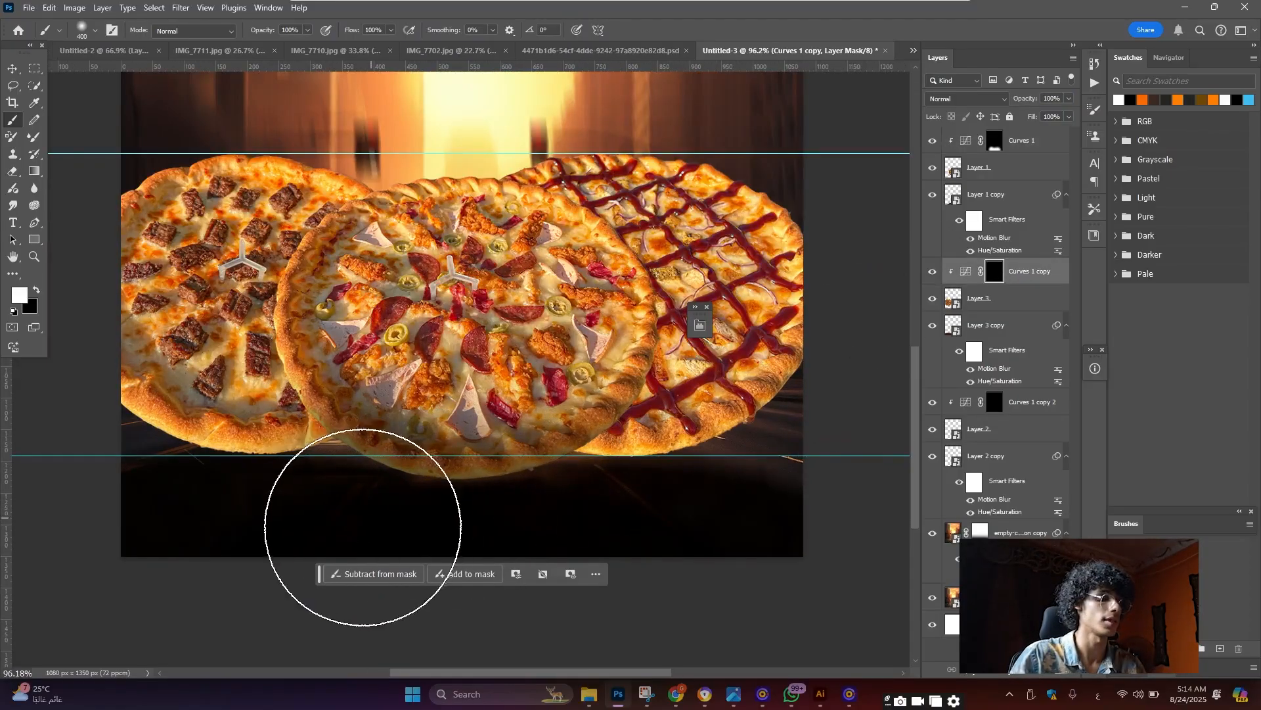
{"action": "left_click", "coordinate": [283, 535]}
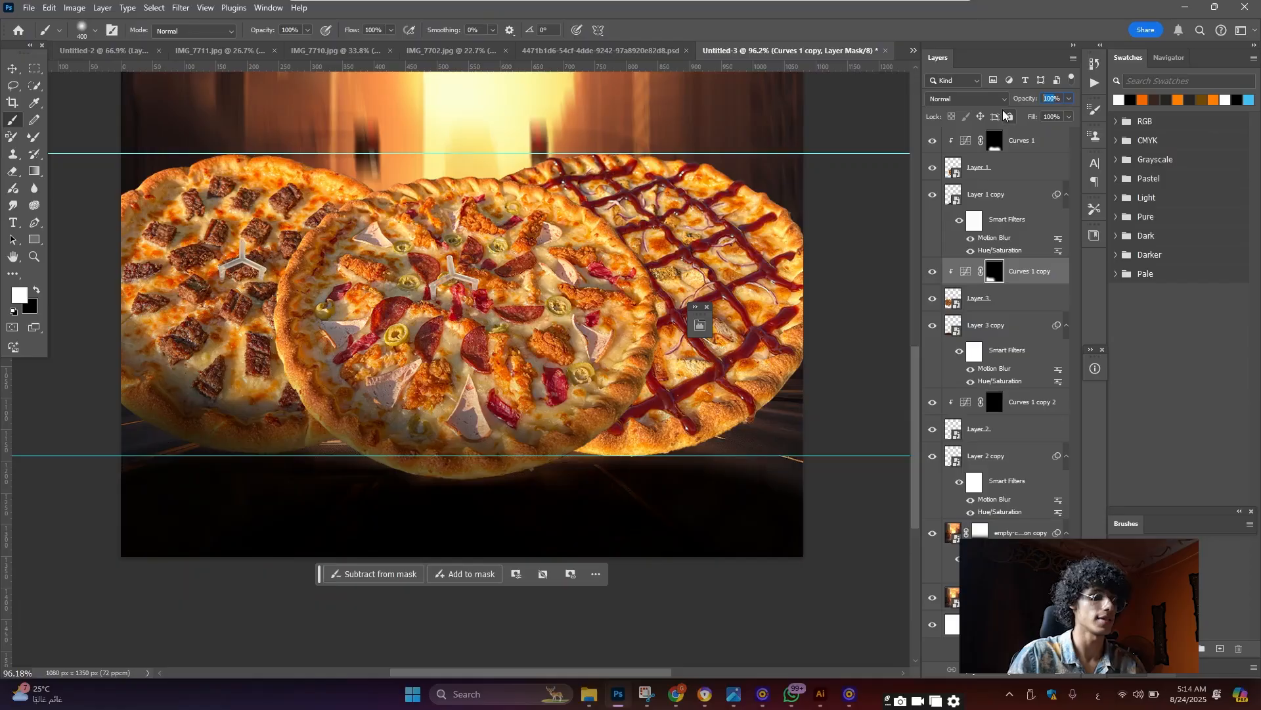
{"action": "type", "text": "78"}
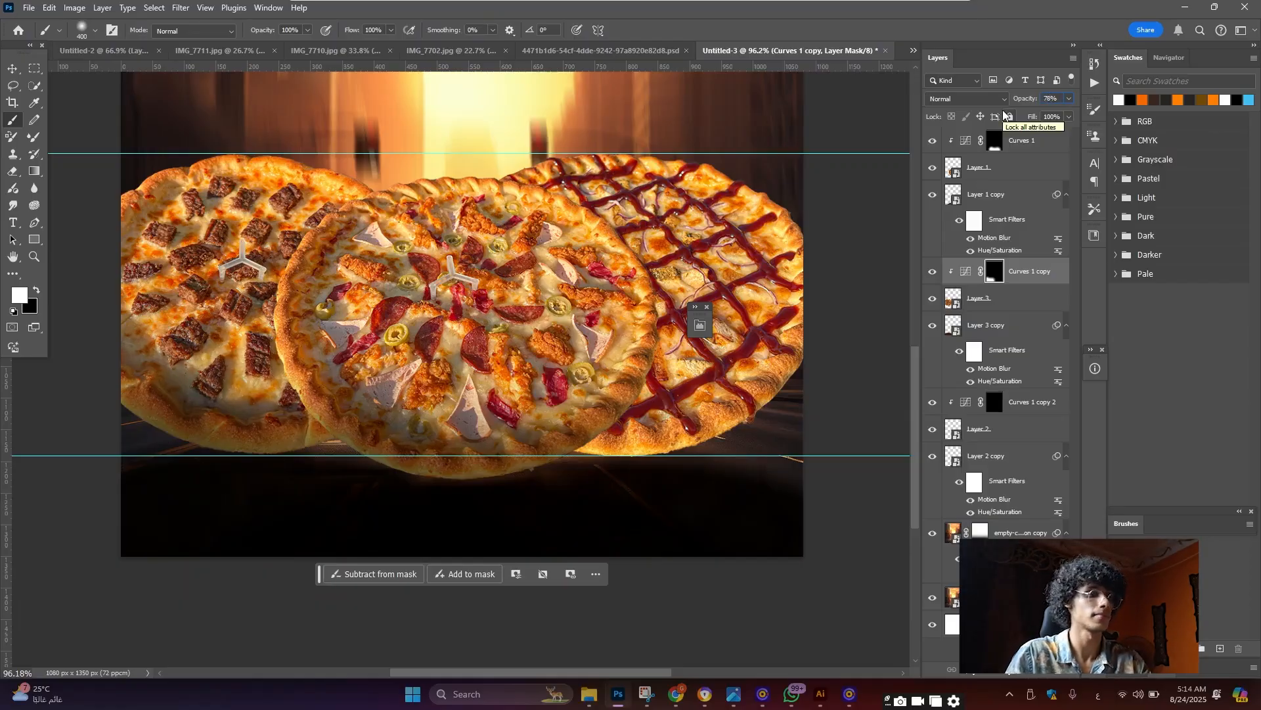
Paint the Curves 1 copy 2 mask along the right pizza's lower edge and set 78% opacity
{"action": "left_click", "coordinate": [993, 404]}
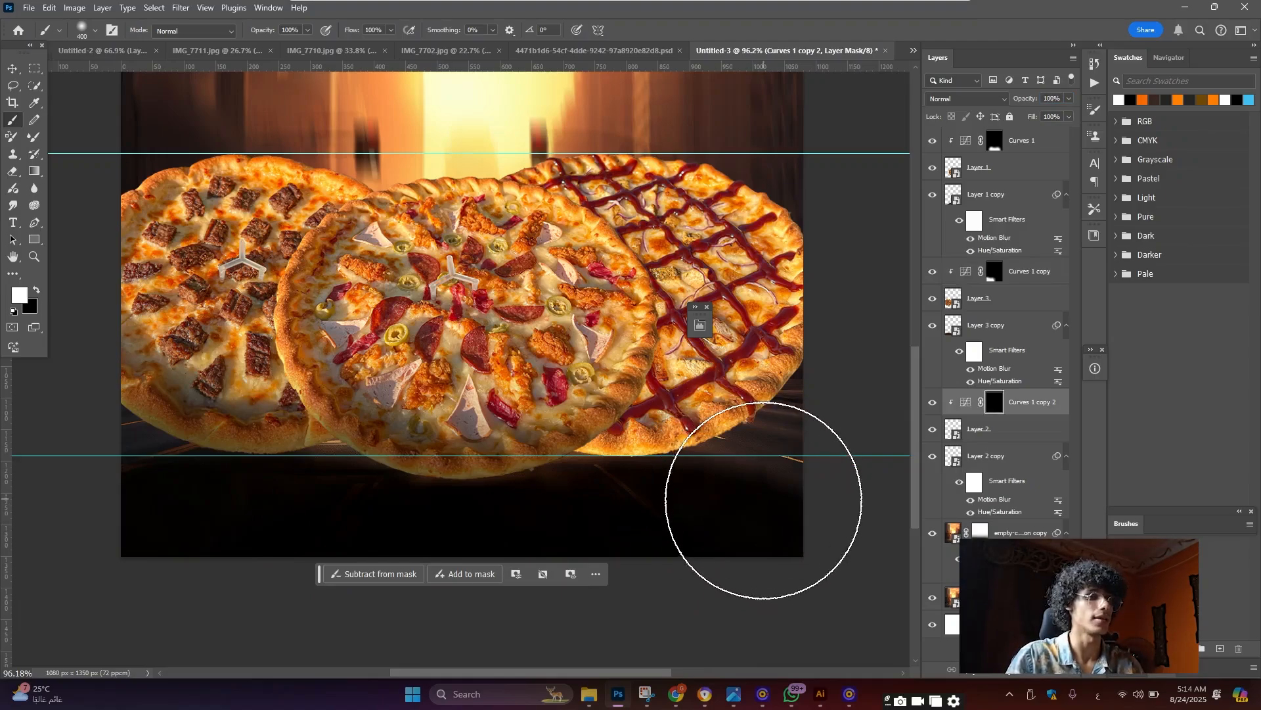
{"action": "mouse_move", "coordinate": [770, 502]}
{"action": "left_mouse_down"}
{"action": "mouse_move", "coordinate": [744, 526]}
{"action": "mouse_move", "coordinate": [585, 536]}
{"action": "left_mouse_up"}
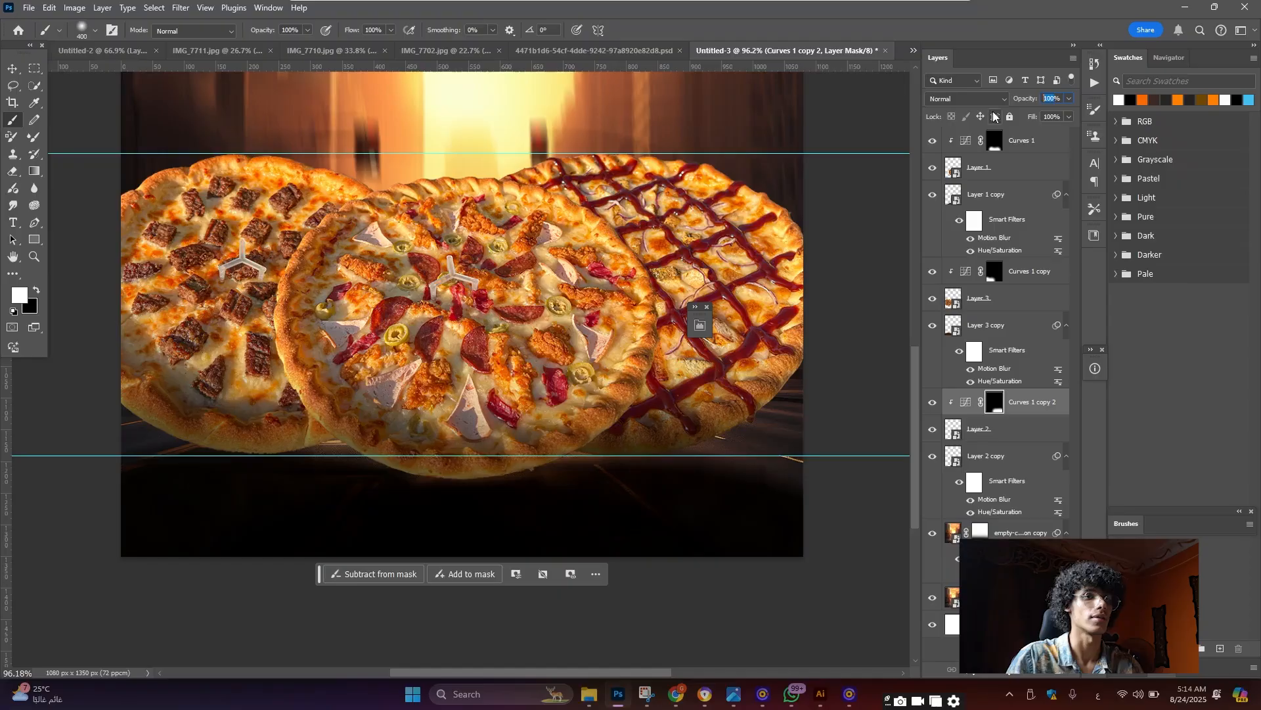
{"action": "type", "text": "78"}
{"action": "key", "text": "Return"}
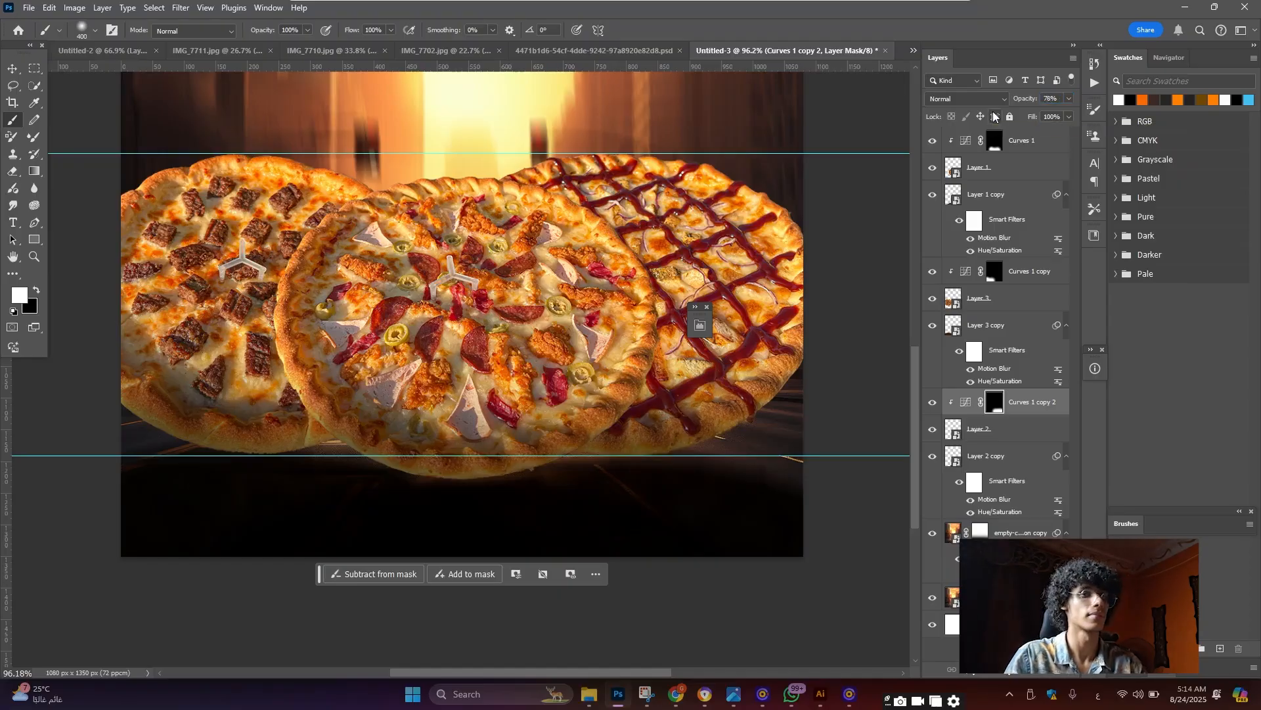
{"action": "scroll", "coordinate": [525, 381], "scroll_direction": "down", "scroll_amount": 5}
{"action": "key", "text": "v"}
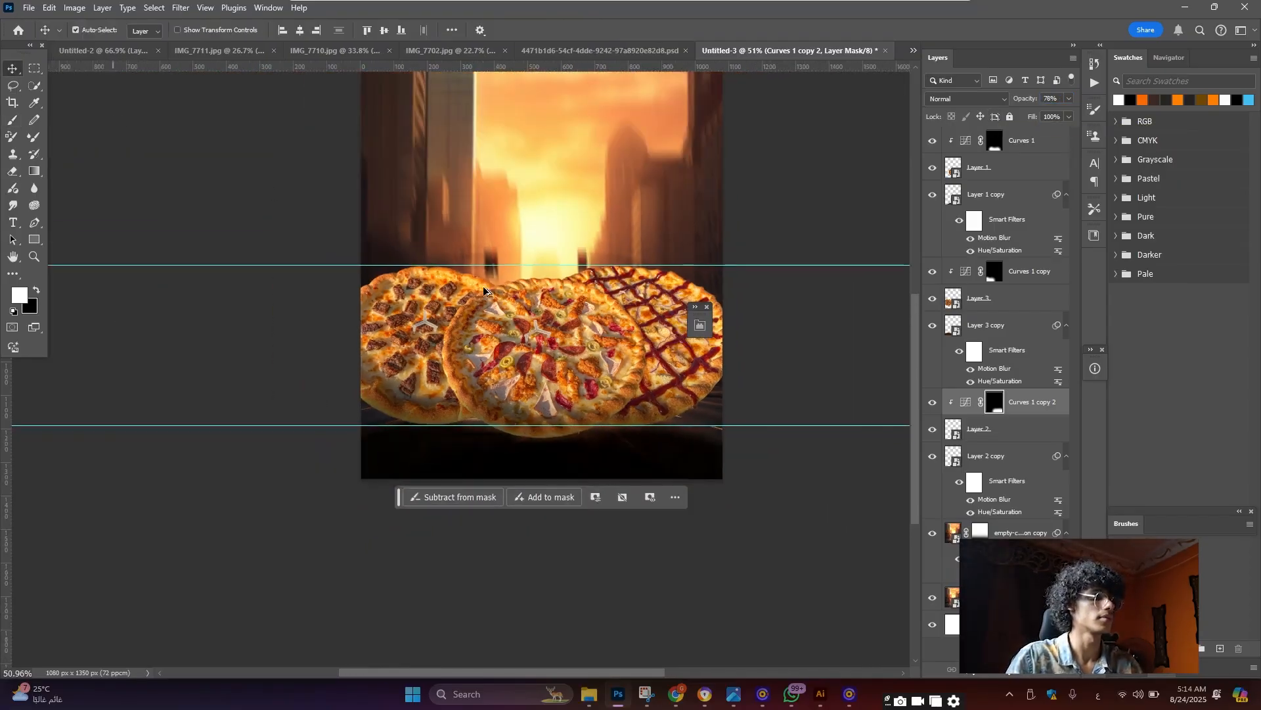
{"action": "left_click", "coordinate": [620, 351]}
Create empty Layer 4 directly above Layer 1 copy, between the centre pizza and its reflection
{"action": "left_click", "coordinate": [620, 352]}
{"action": "scroll", "coordinate": [605, 352], "scroll_direction": "up", "scroll_amount": 6}
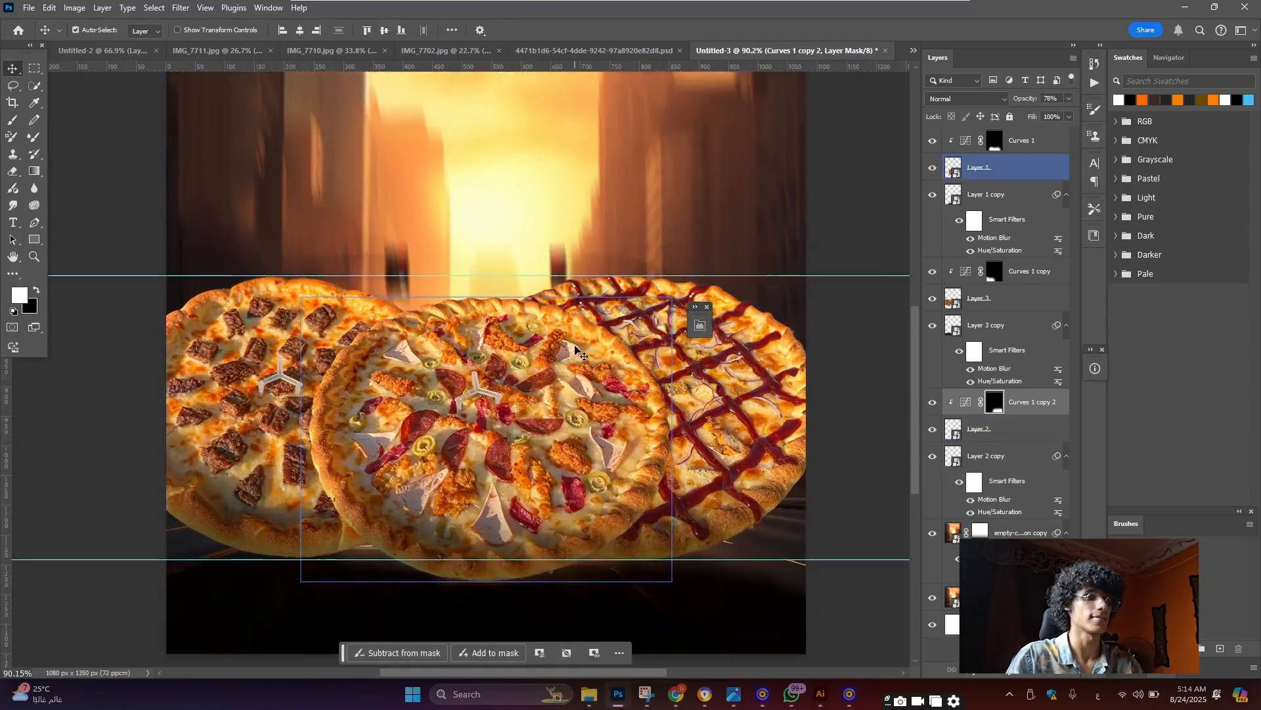
{"action": "scroll", "coordinate": [587, 352], "scroll_direction": "up", "scroll_amount": 2}
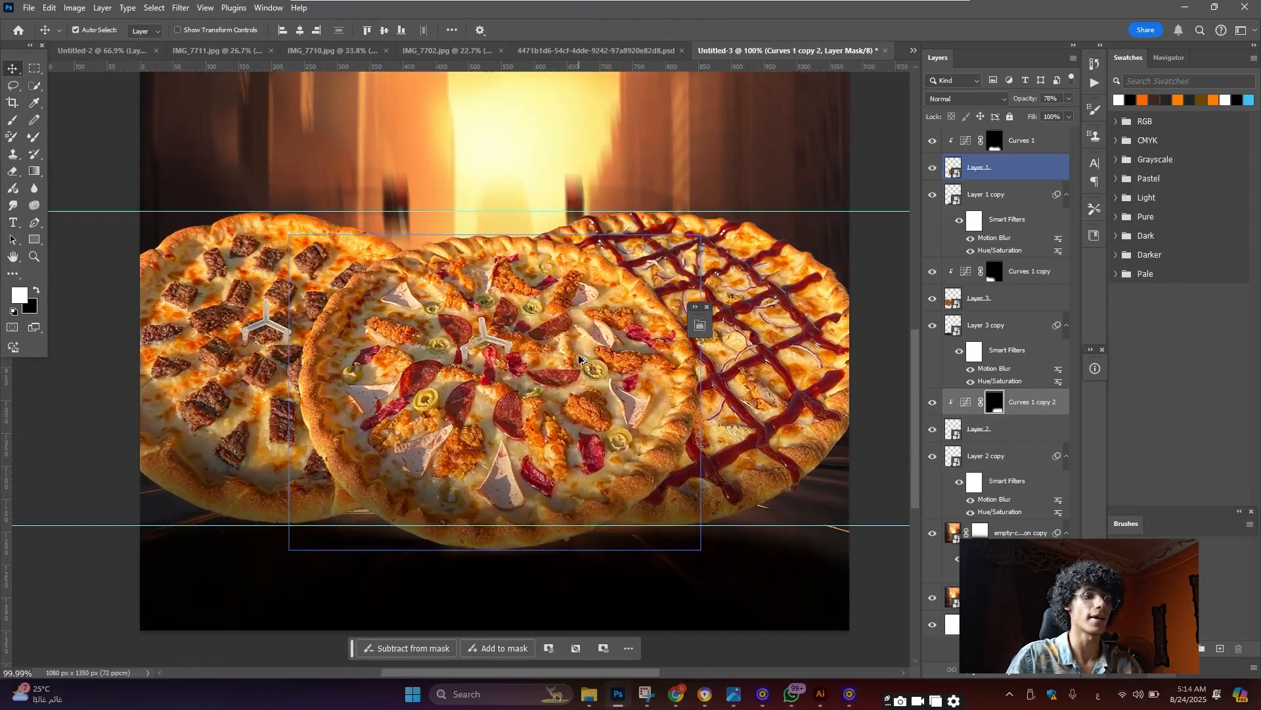
{"action": "scroll", "coordinate": [616, 309], "scroll_direction": "down", "scroll_amount": 5}
{"action": "scroll", "coordinate": [636, 413], "scroll_direction": "up", "scroll_amount": 3}
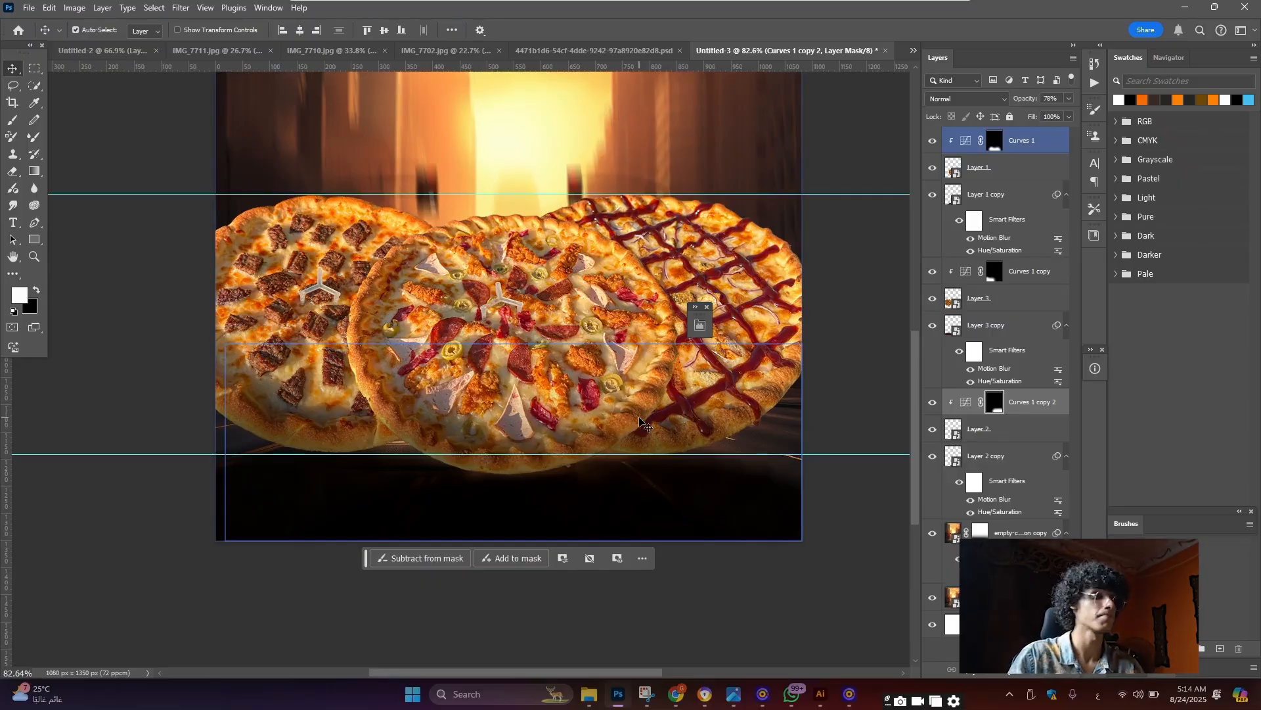
{"action": "left_click", "coordinate": [972, 241]}
{"action": "left_click", "coordinate": [1006, 170]}
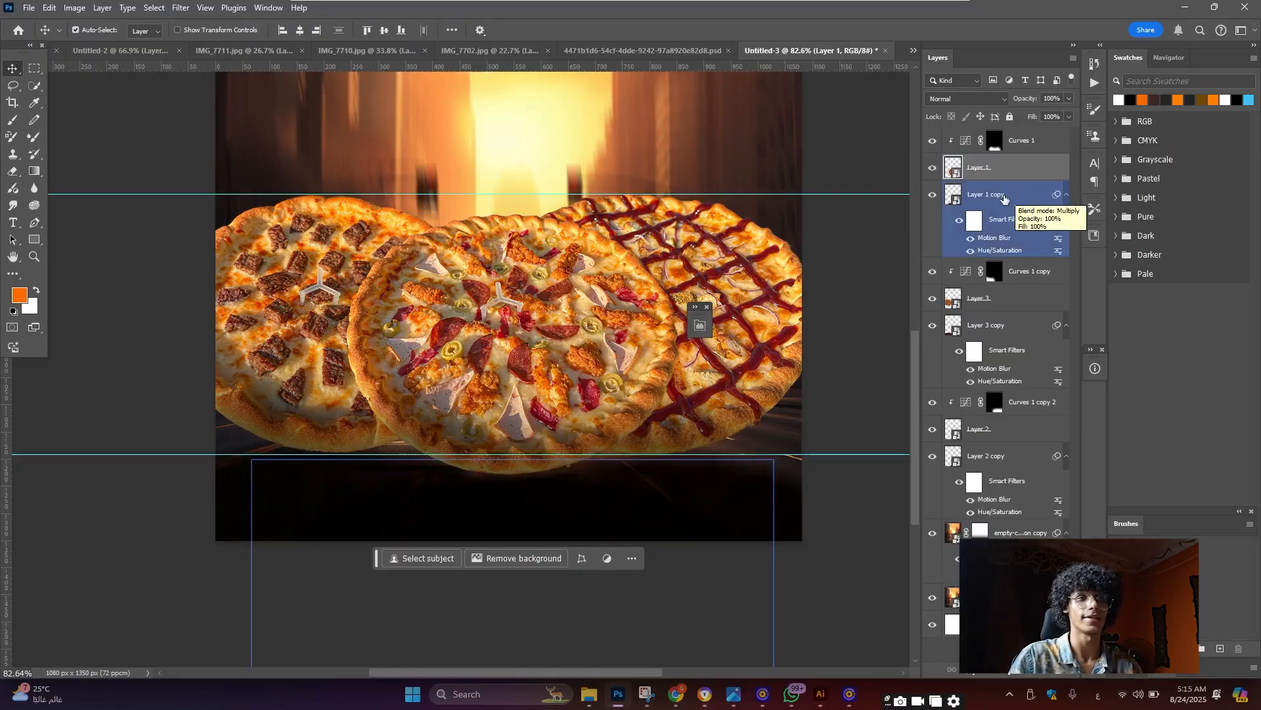
{"action": "left_click", "coordinate": [1005, 195]}
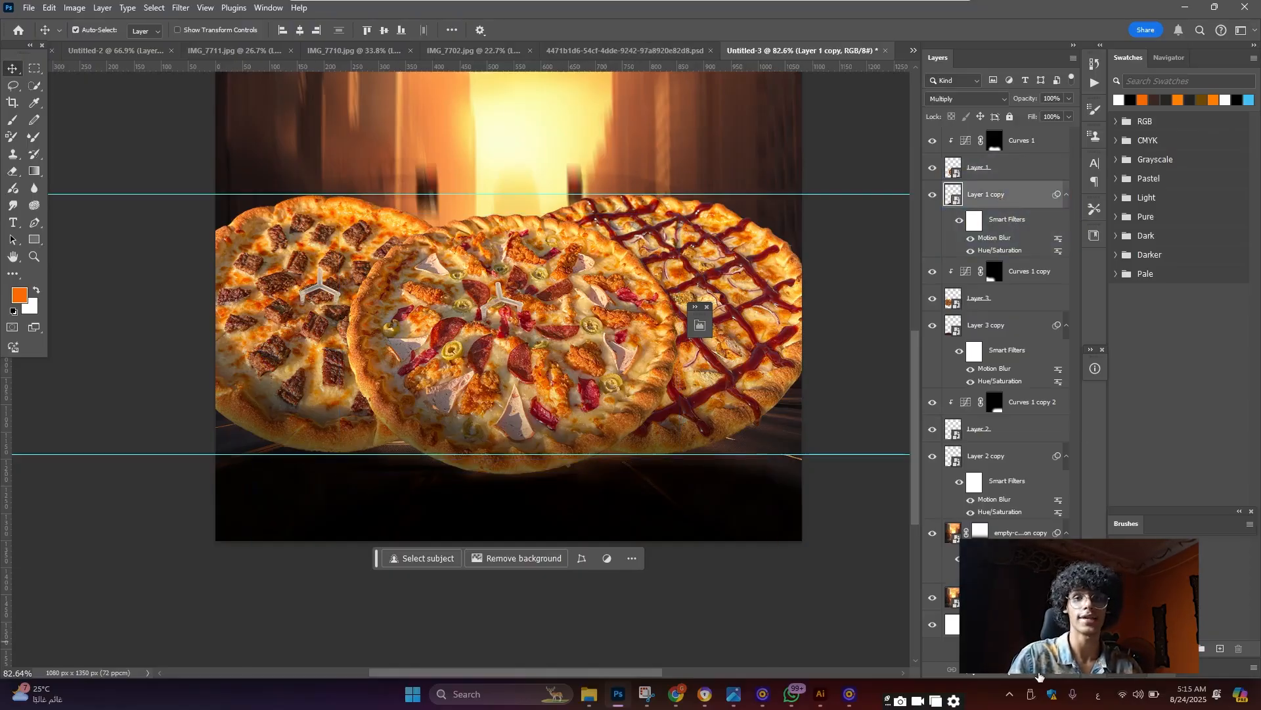
{"action": "key", "text": "ctrl+shift+alt+n"}
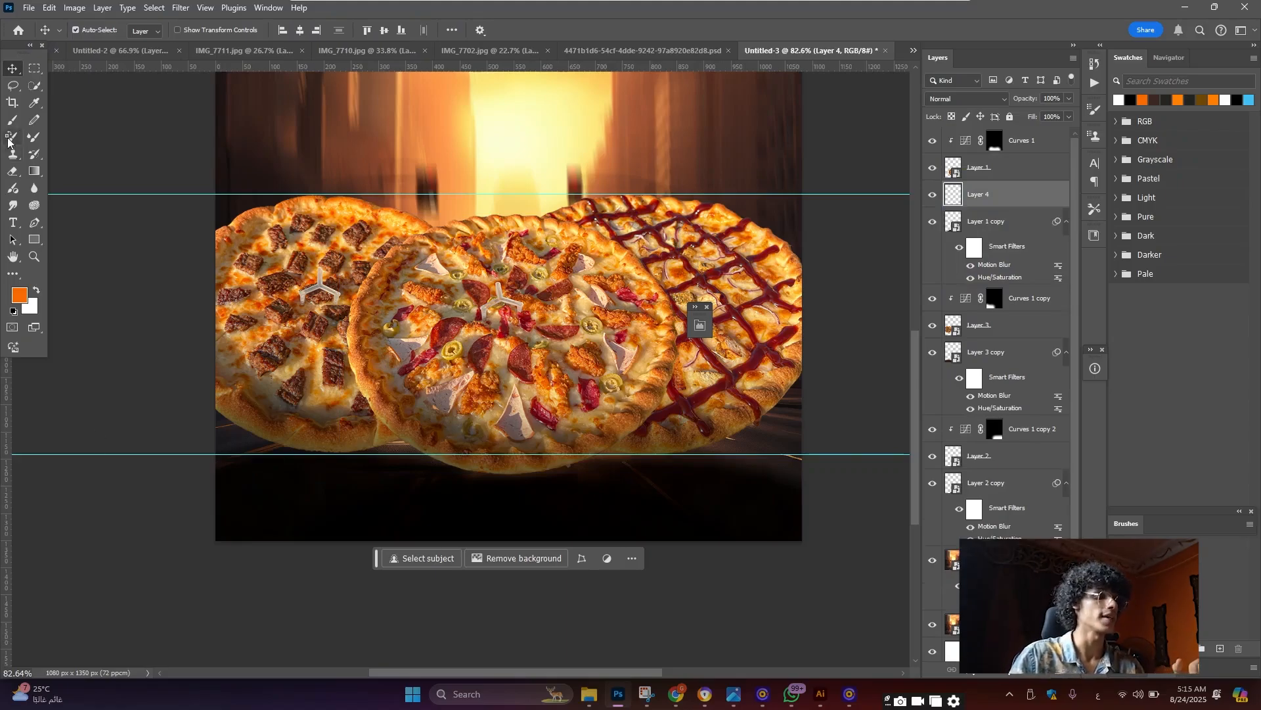
Set the brush to a 300 px soft brush with black sampled from the canvas
{"action": "key", "text": "b"}
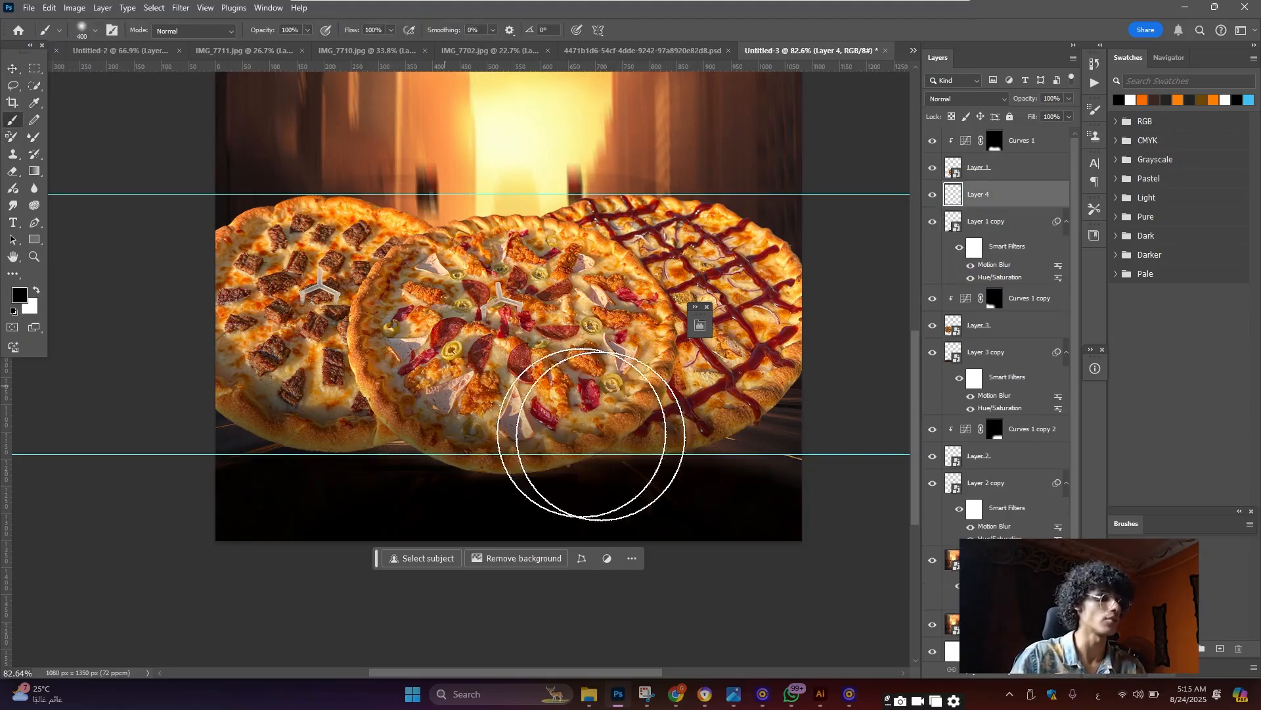
{"action": "left_click", "coordinate": [22, 300]}
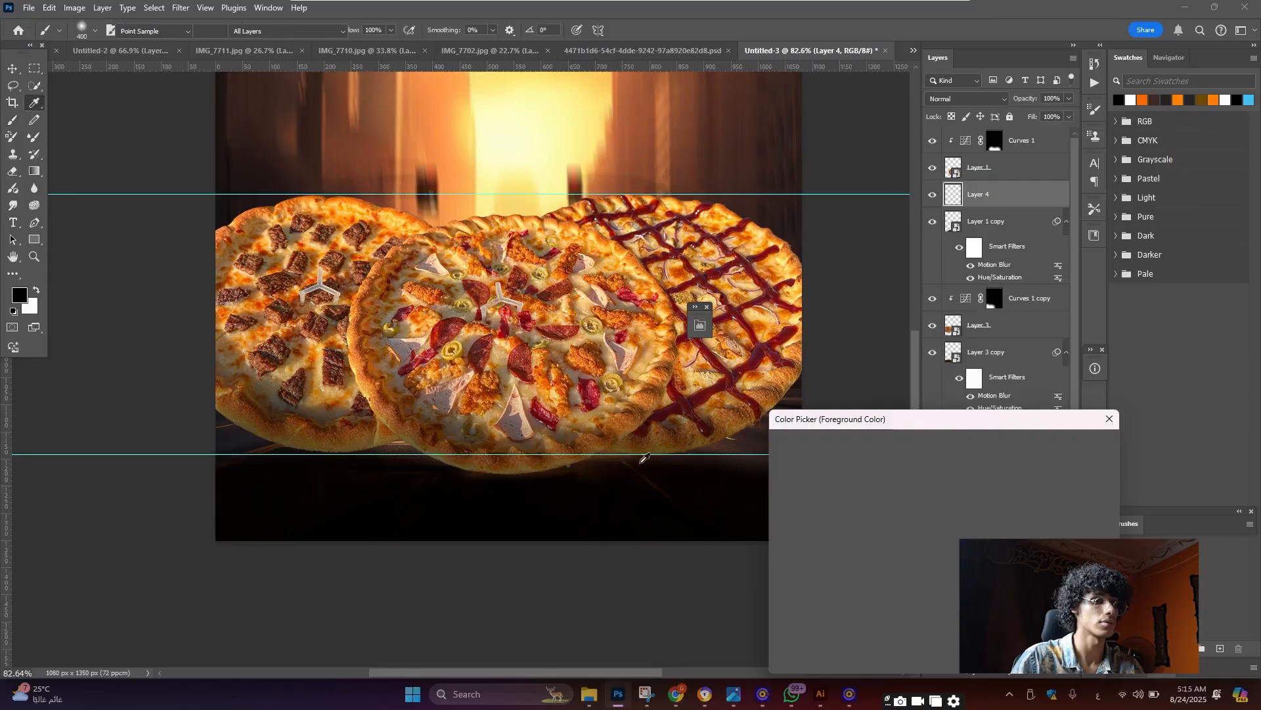
{"action": "left_click", "coordinate": [699, 476]}
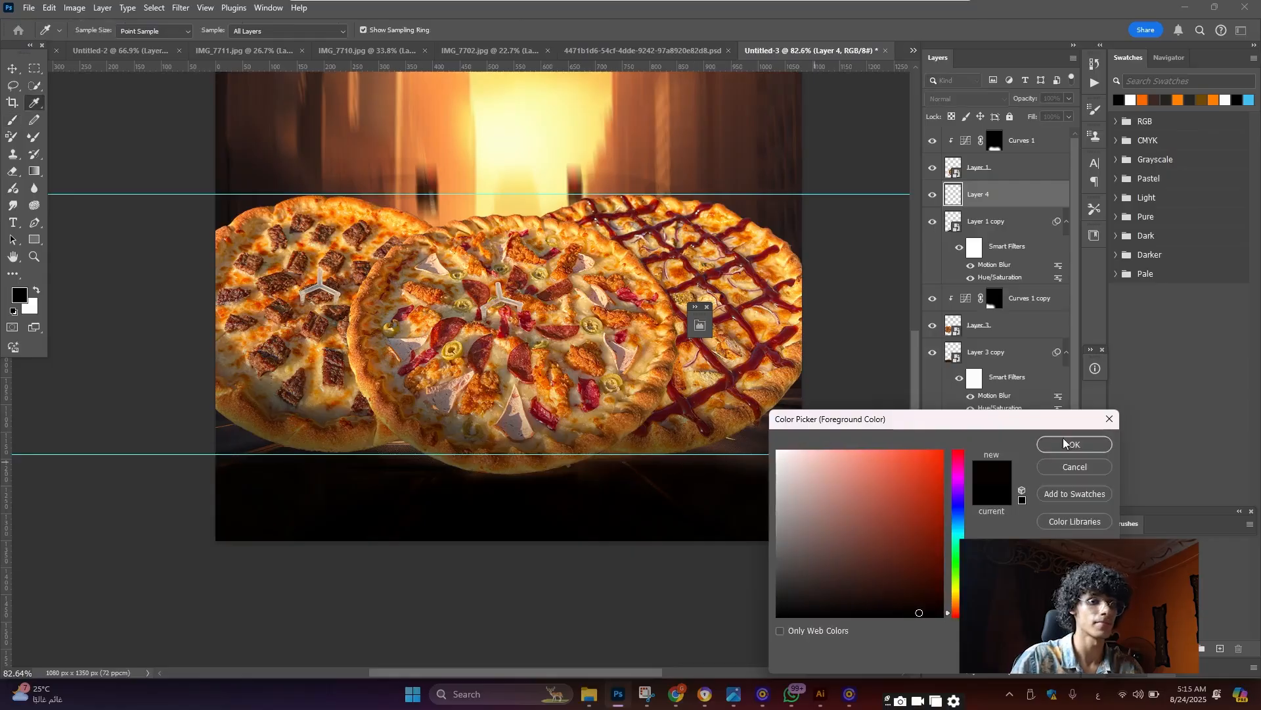
{"action": "key", "text": "Return"}
{"action": "left_click", "coordinate": [91, 35]}
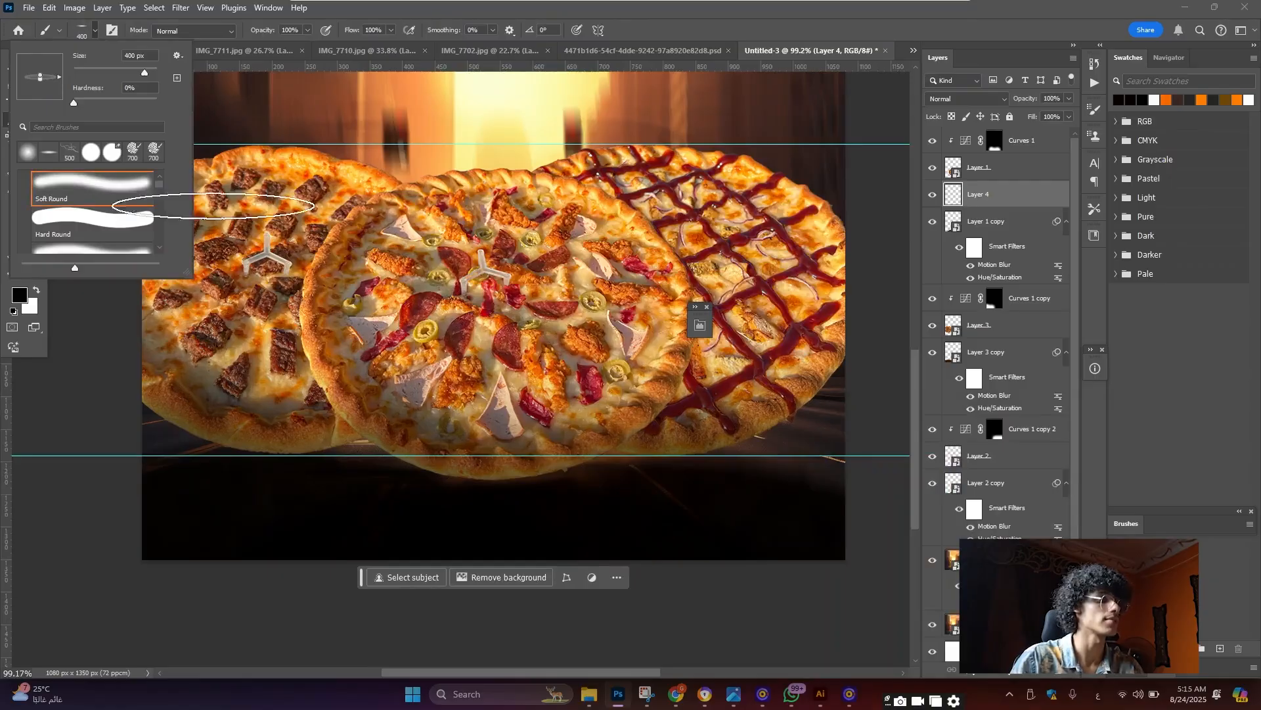
{"action": "scroll", "coordinate": [660, 471], "scroll_direction": "up", "scroll_amount": 4}
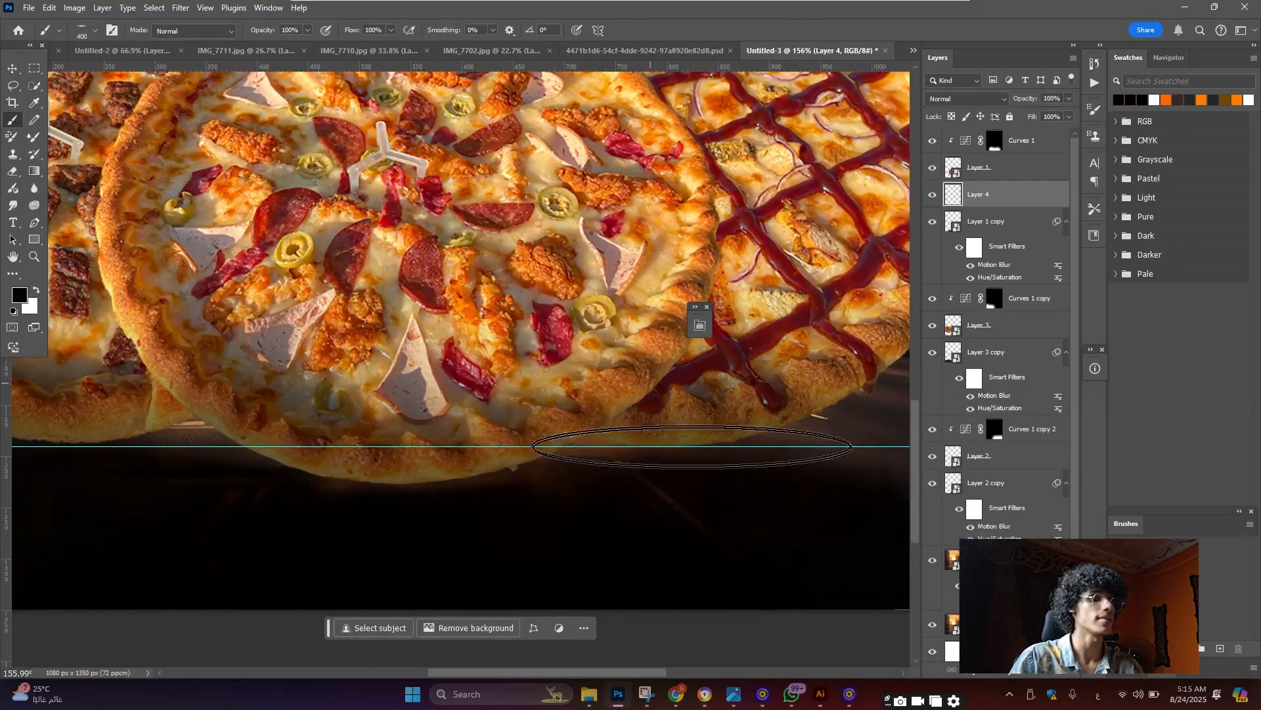
{"action": "key", "text": "bracketleft"}
{"action": "key", "text": "bracketleft"}
{"action": "key", "text": "bracketright"}
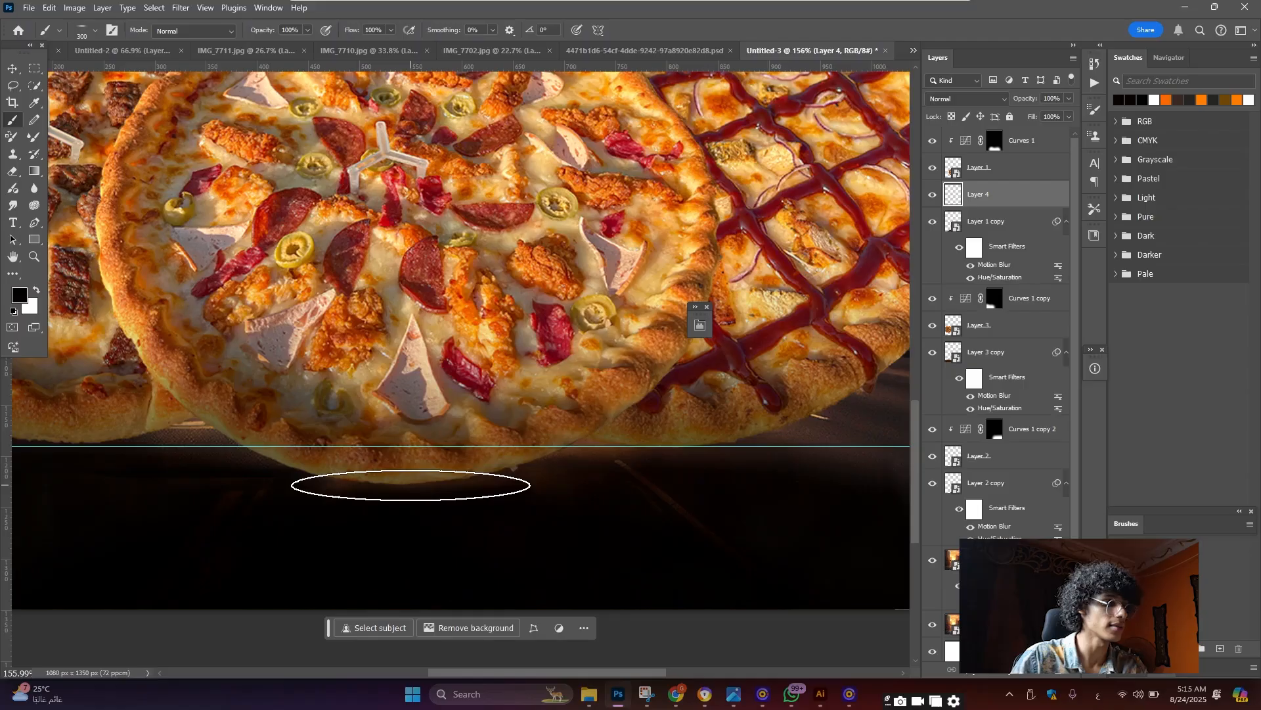
{"action": "scroll", "coordinate": [414, 468], "scroll_direction": "up", "scroll_amount": 2}
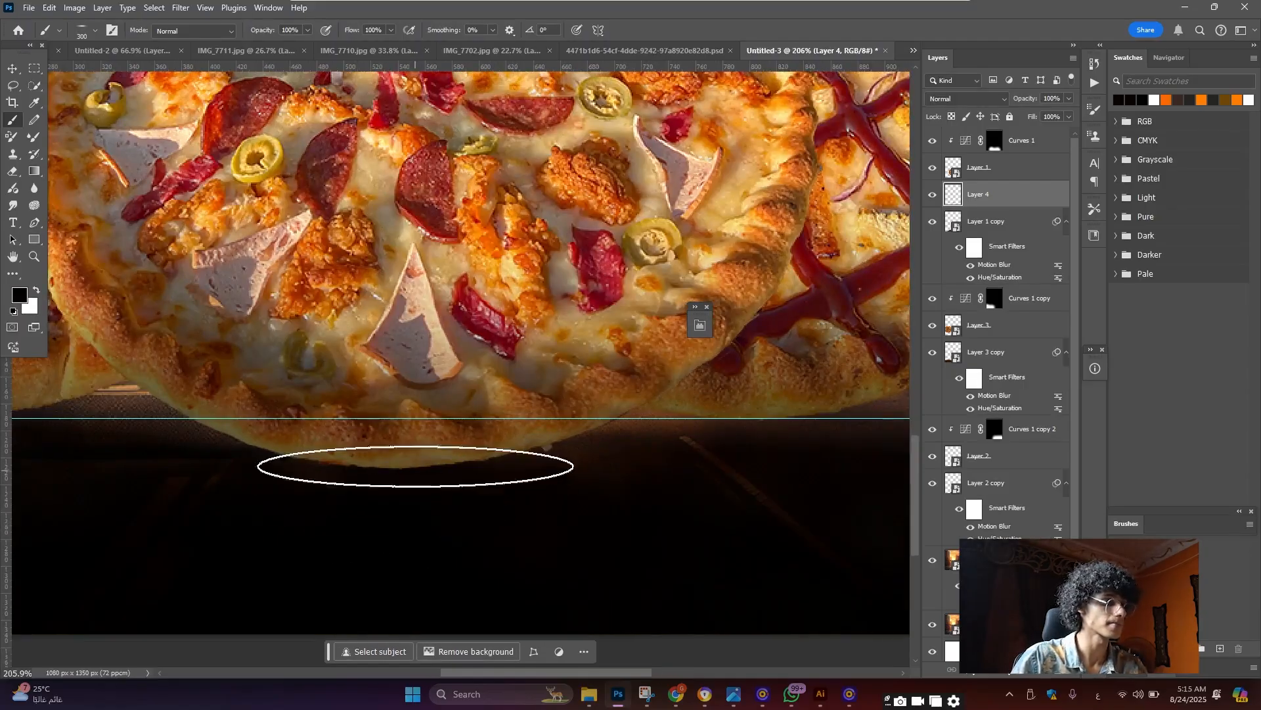
Squash the Layer 4 shadow to about 70% height and 118% width under the centre pizza
{"action": "key", "text": "ctrl+t"}
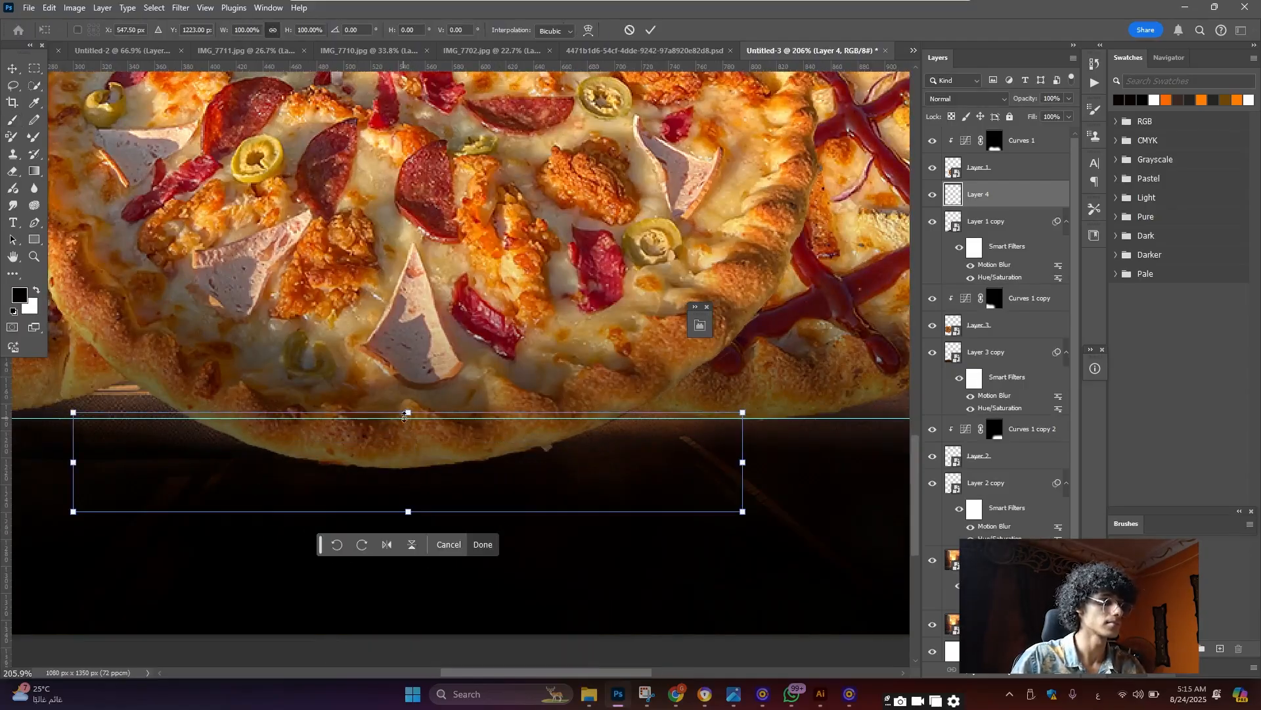
{"action": "mouse_move", "coordinate": [408, 418]}
{"action": "left_mouse_down"}
{"action": "mouse_move", "coordinate": [407, 453]}
{"action": "mouse_move", "coordinate": [408, 436]}
{"action": "left_mouse_up"}
{"action": "left_click", "coordinate": [11, 73]}
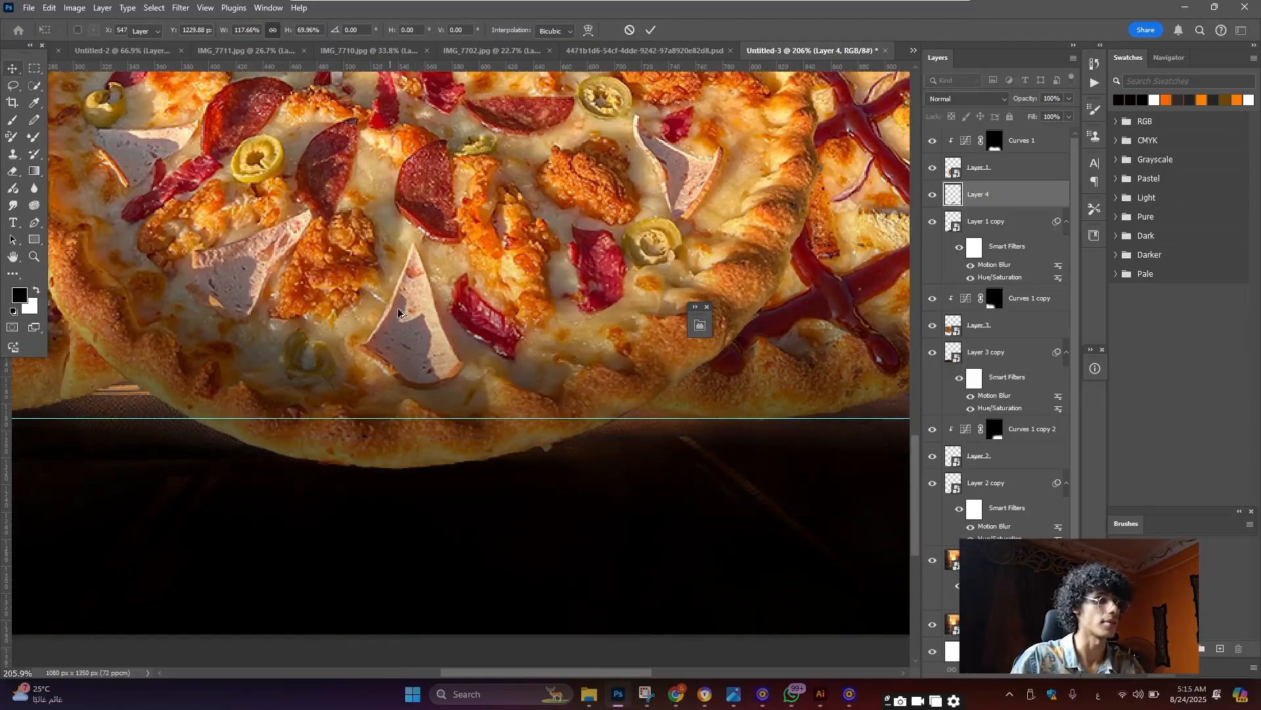
{"action": "scroll", "coordinate": [390, 309], "scroll_direction": "down", "scroll_amount": 6}
{"action": "left_click", "coordinate": [1012, 364]}
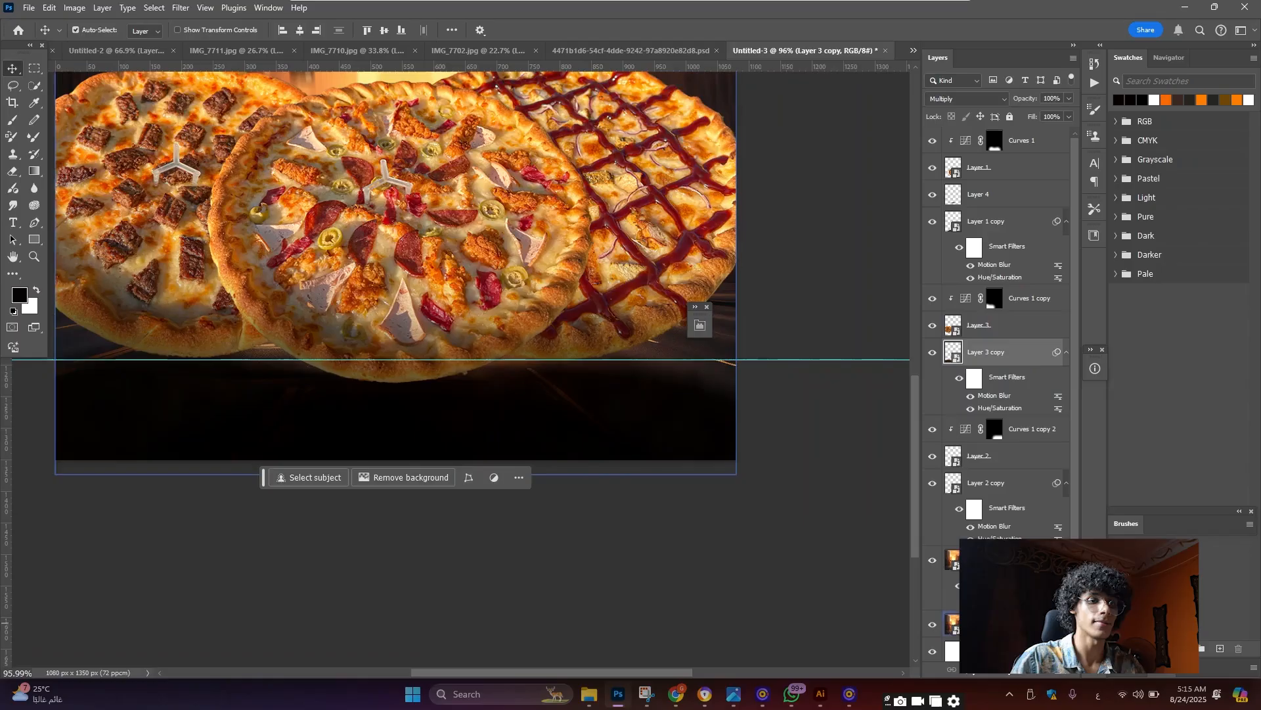
Add empty Layer 5 directly above Layer 3 copy
{"action": "key", "text": "ctrl+alt+shift+n"}
{"action": "scroll", "coordinate": [428, 350], "scroll_direction": "down", "scroll_amount": 6}
{"action": "scroll", "coordinate": [248, 380], "scroll_direction": "up", "scroll_amount": 5}
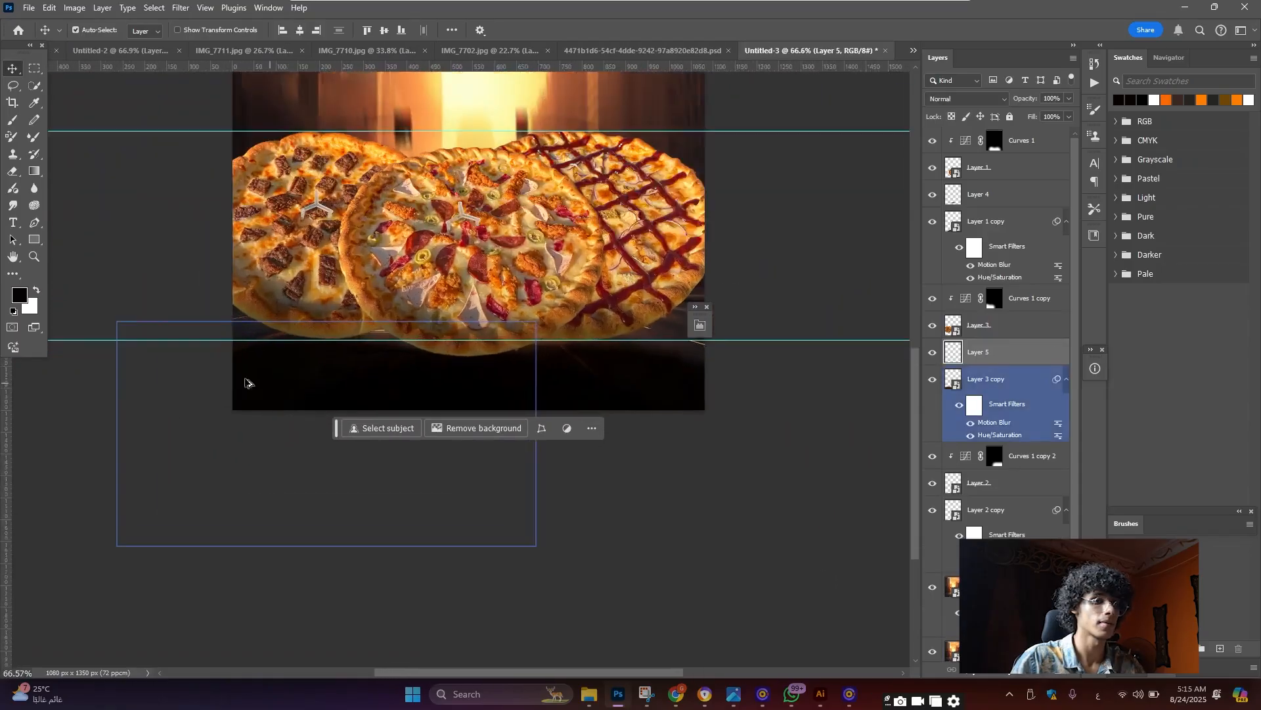
{"action": "left_click", "coordinate": [12, 124]}
{"action": "scroll", "coordinate": [210, 312], "scroll_direction": "up", "scroll_amount": 5}
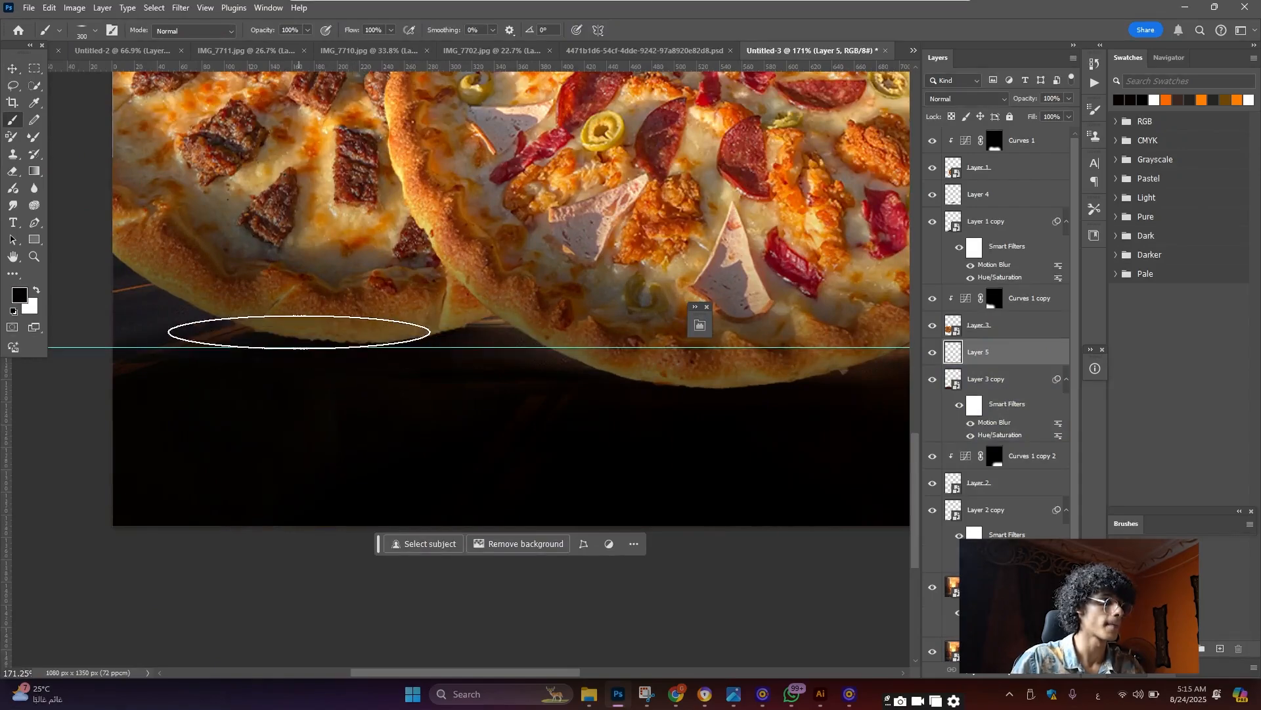
{"action": "scroll", "coordinate": [412, 304], "scroll_direction": "down", "scroll_amount": 3}
{"action": "scroll", "coordinate": [412, 304], "scroll_direction": "down", "scroll_amount": 3}
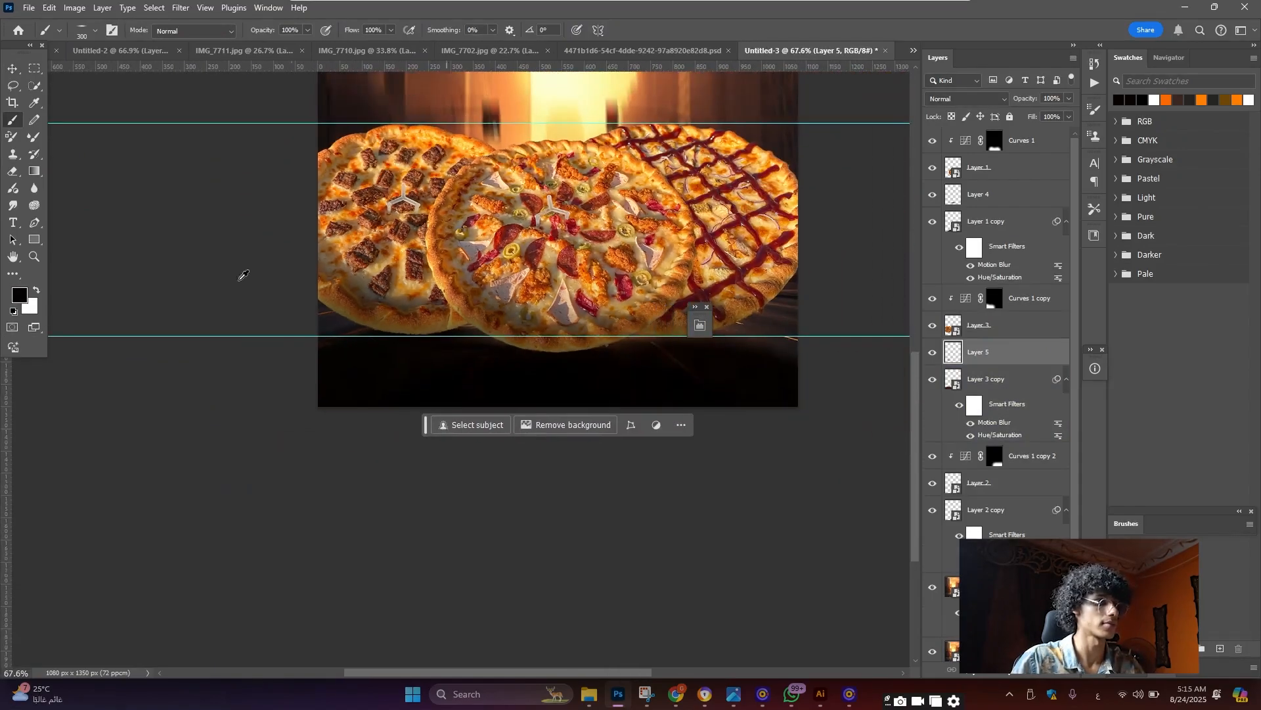
{"action": "left_click", "coordinate": [14, 69]}
{"action": "scroll", "coordinate": [394, 220], "scroll_direction": "down", "scroll_amount": 3}
{"action": "scroll", "coordinate": [476, 368], "scroll_direction": "up", "scroll_amount": 2}
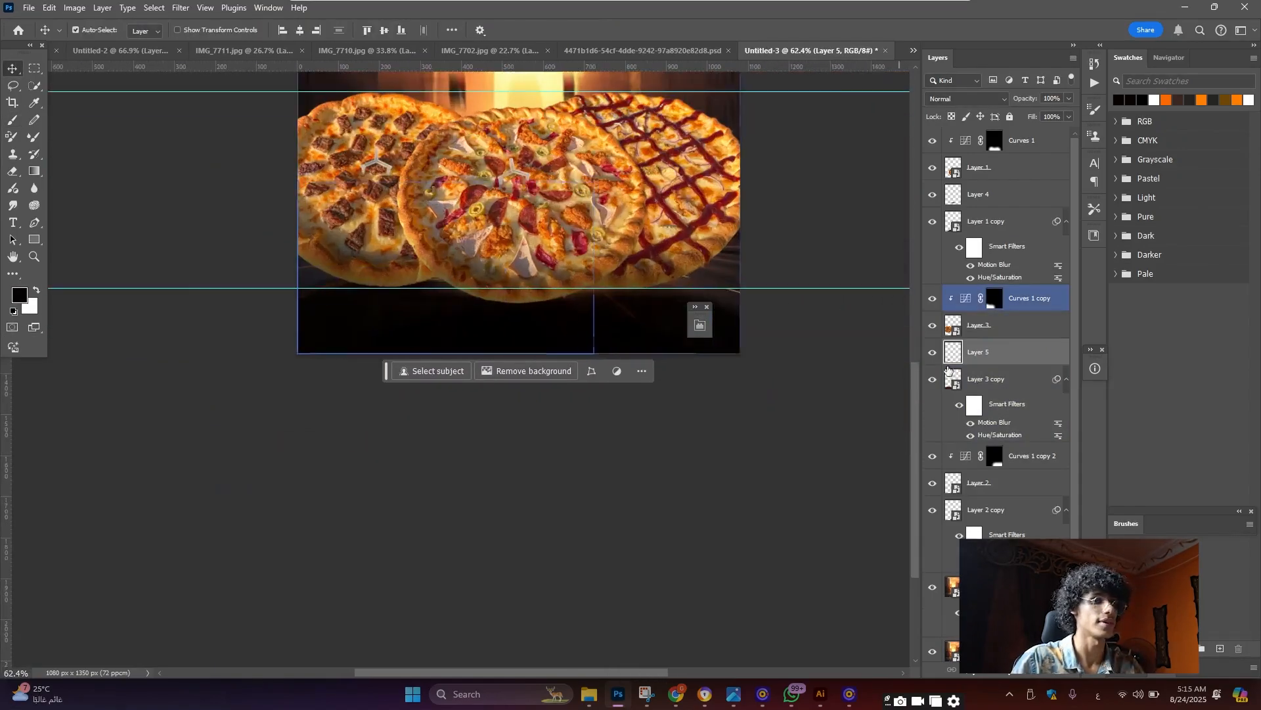
Add empty Layer 6 above Layer 2 copy and keep the brush at 300 px
{"action": "left_click", "coordinate": [1019, 503]}
{"action": "key", "text": "ctrl+alt+shift+n"}
{"action": "left_click", "coordinate": [14, 124]}
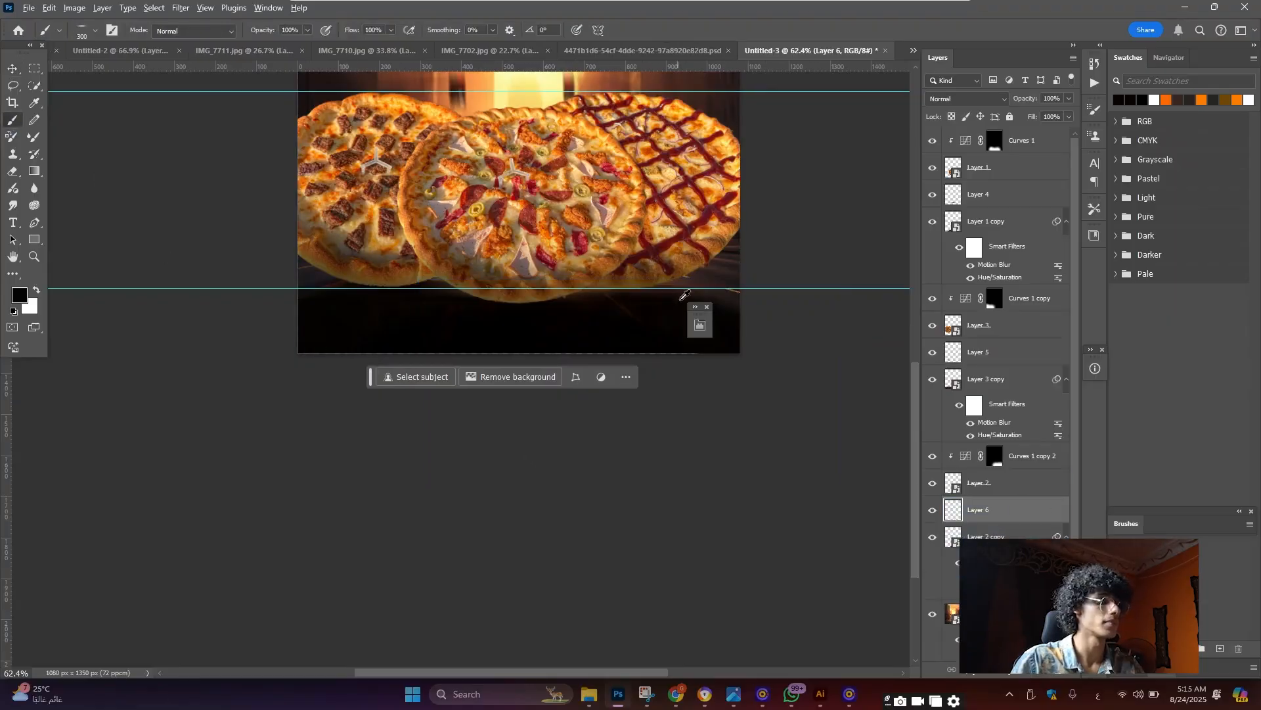
{"action": "scroll", "coordinate": [685, 295], "scroll_direction": "up", "scroll_amount": 5}
{"action": "key", "text": "bracketright"}
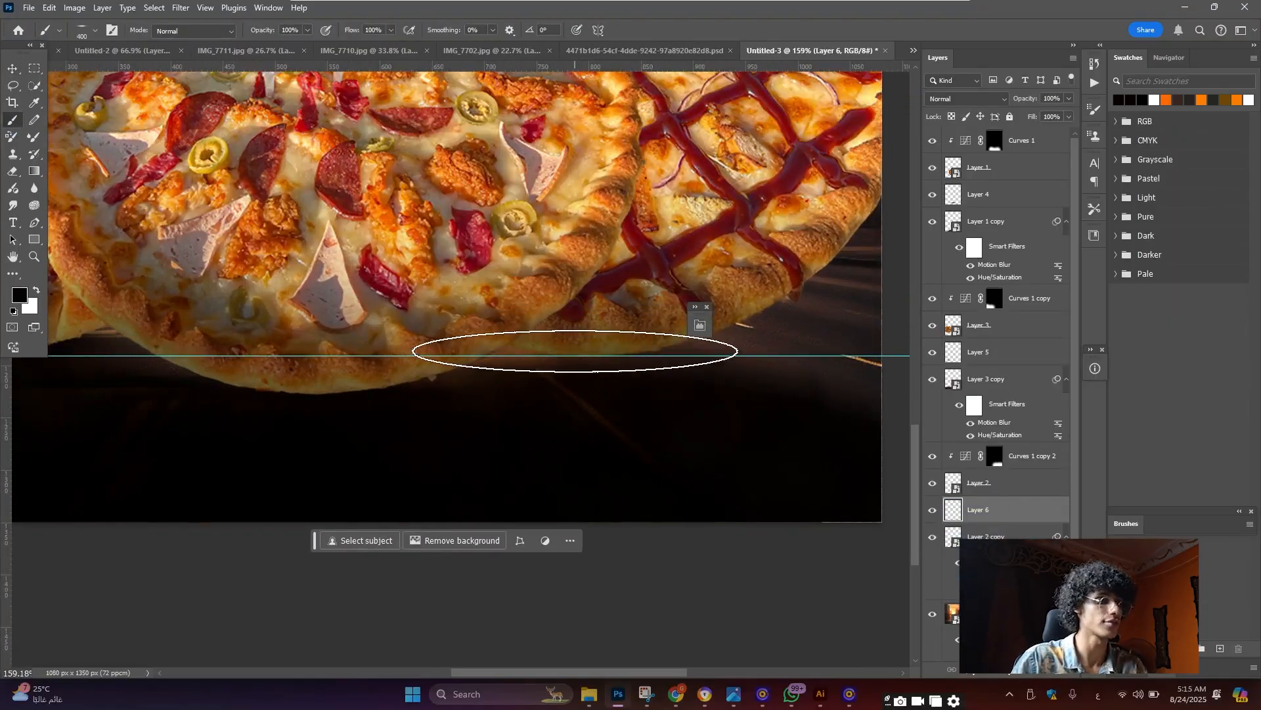
{"action": "key", "text": "bracketleft"}
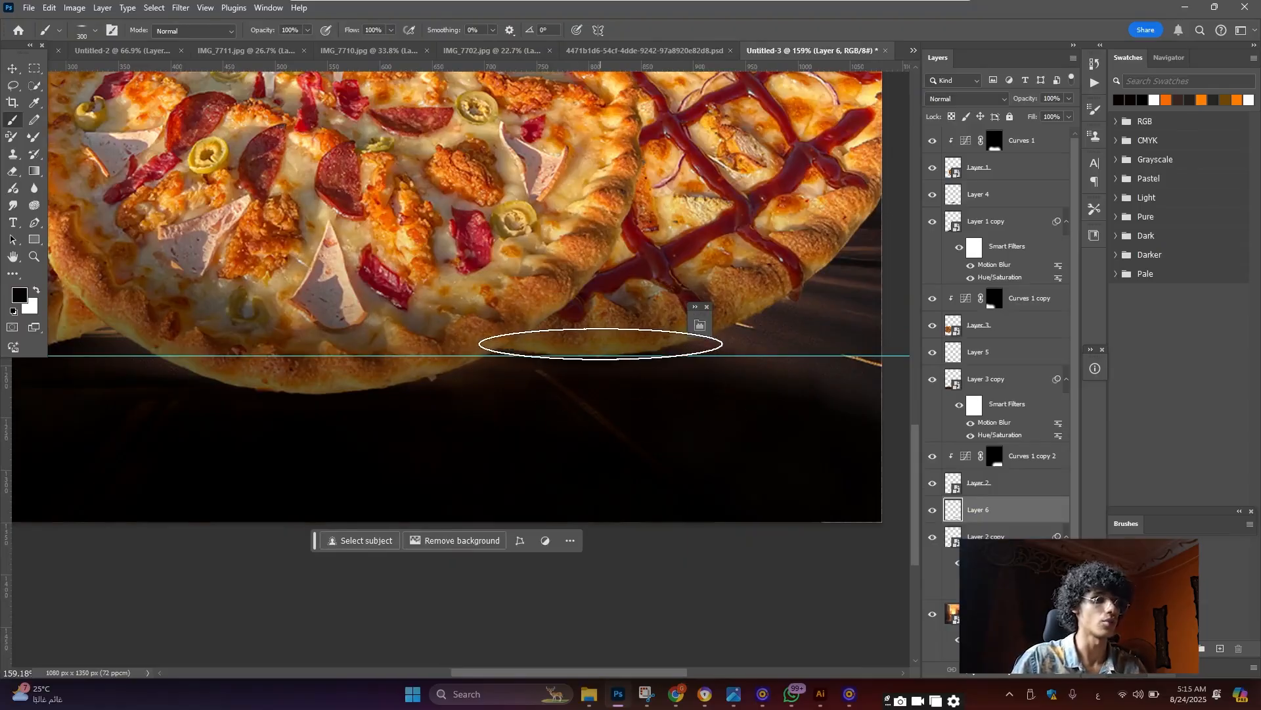
{"action": "scroll", "coordinate": [601, 343], "scroll_direction": "down", "scroll_amount": 2}
{"action": "scroll", "coordinate": [618, 348], "scroll_direction": "up", "scroll_amount": 4}
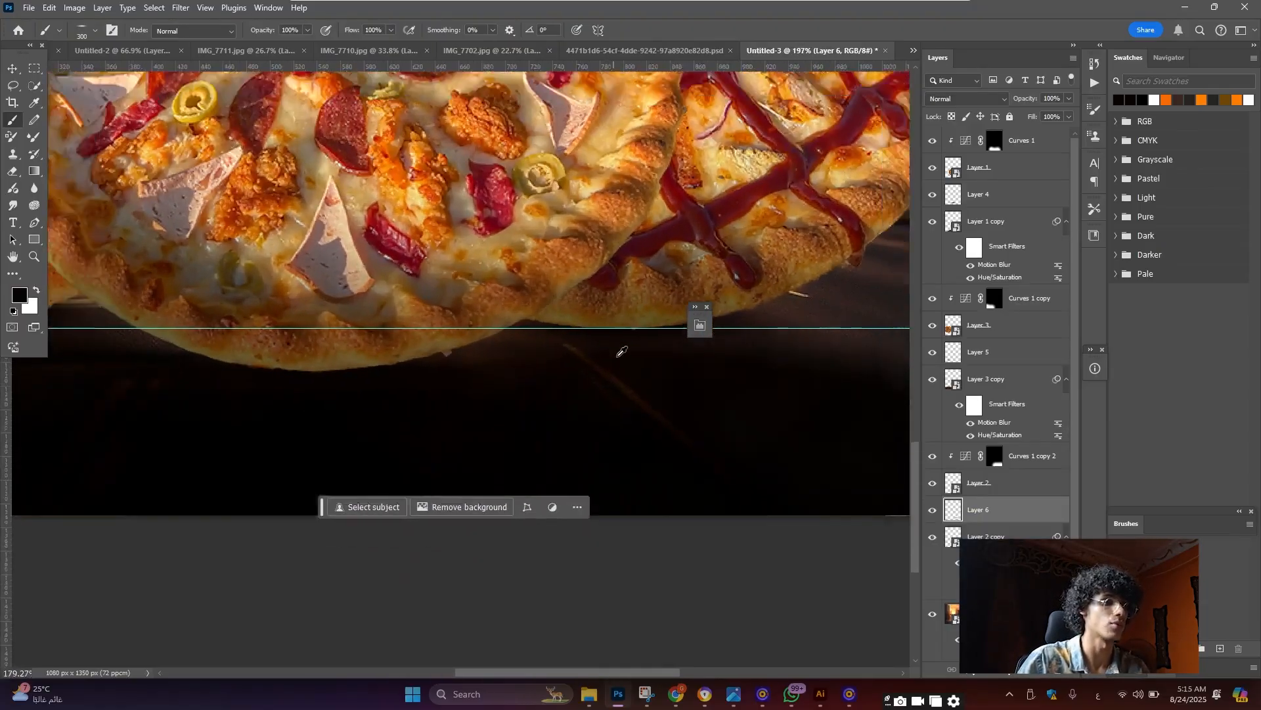
{"action": "scroll", "coordinate": [621, 351], "scroll_direction": "down", "scroll_amount": 10}
{"action": "left_click", "coordinate": [12, 69]}
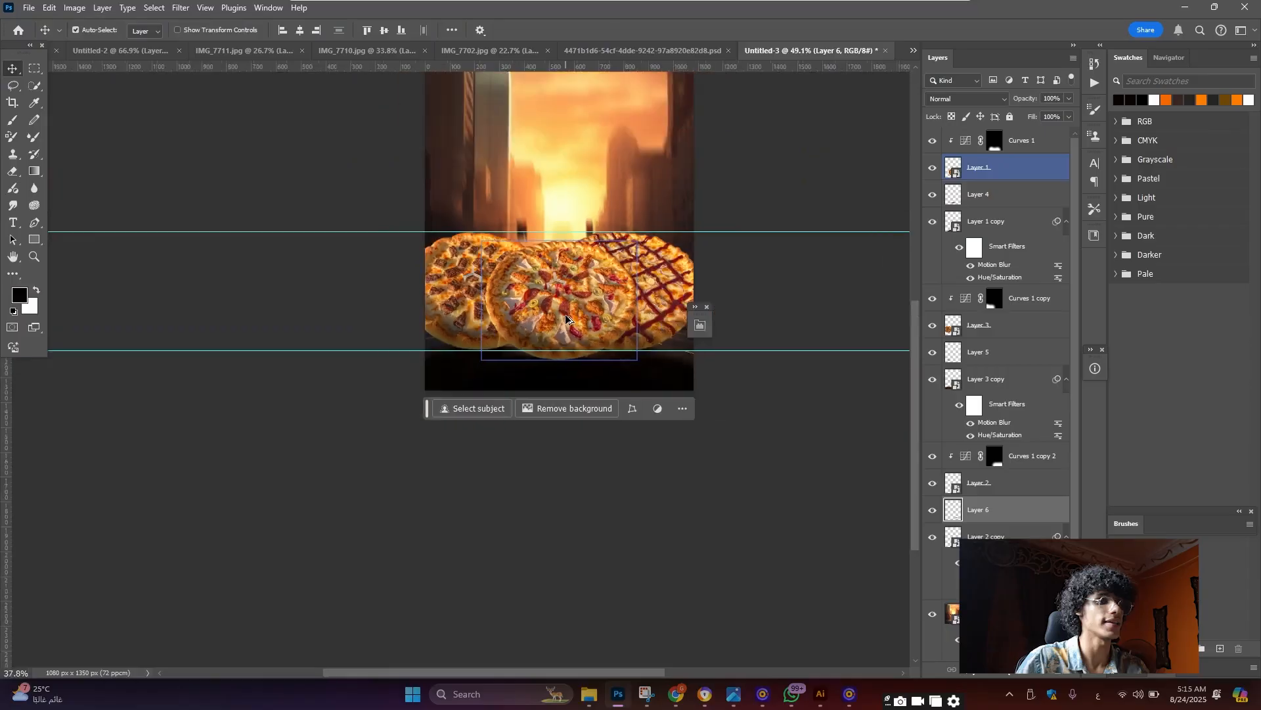
{"action": "scroll", "coordinate": [567, 320], "scroll_direction": "down", "scroll_amount": 2}
{"action": "scroll", "coordinate": [567, 320], "scroll_direction": "up", "scroll_amount": 3}
{"action": "scroll", "coordinate": [567, 320], "scroll_direction": "down", "scroll_amount": 3}
{"action": "scroll", "coordinate": [567, 320], "scroll_direction": "up", "scroll_amount": 4}
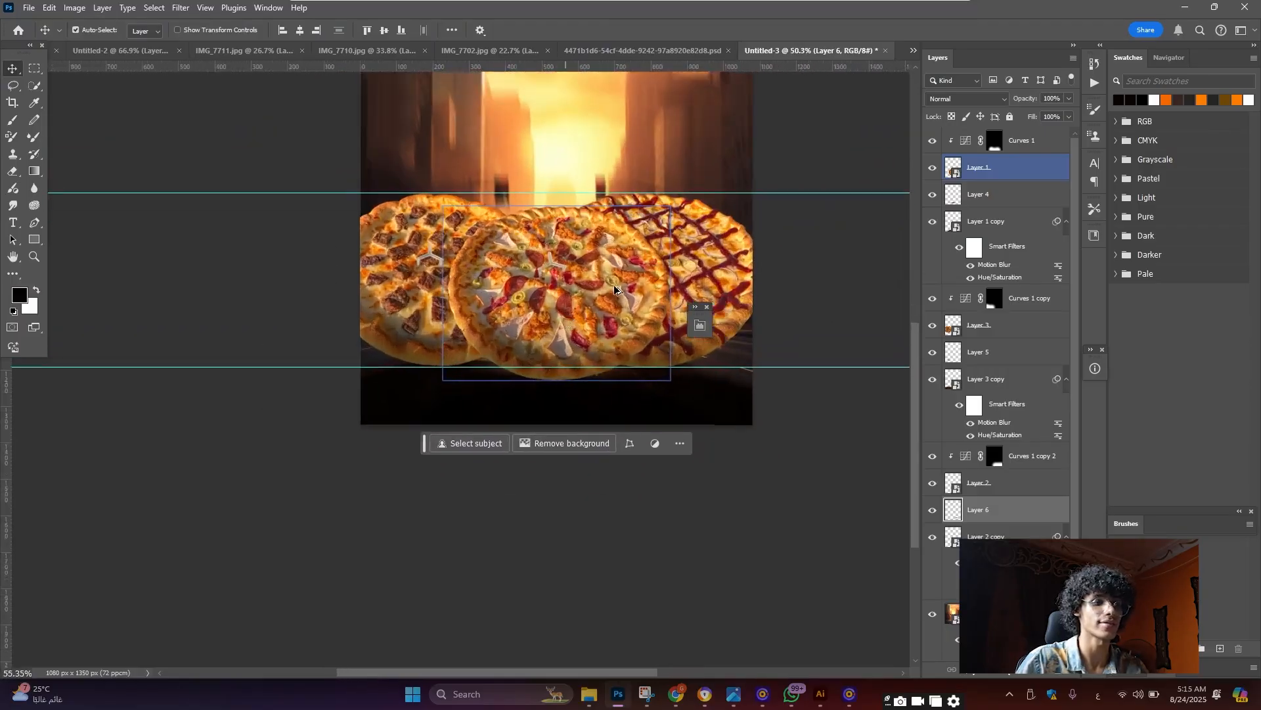
{"action": "scroll", "coordinate": [567, 319], "scroll_direction": "down", "scroll_amount": 2}
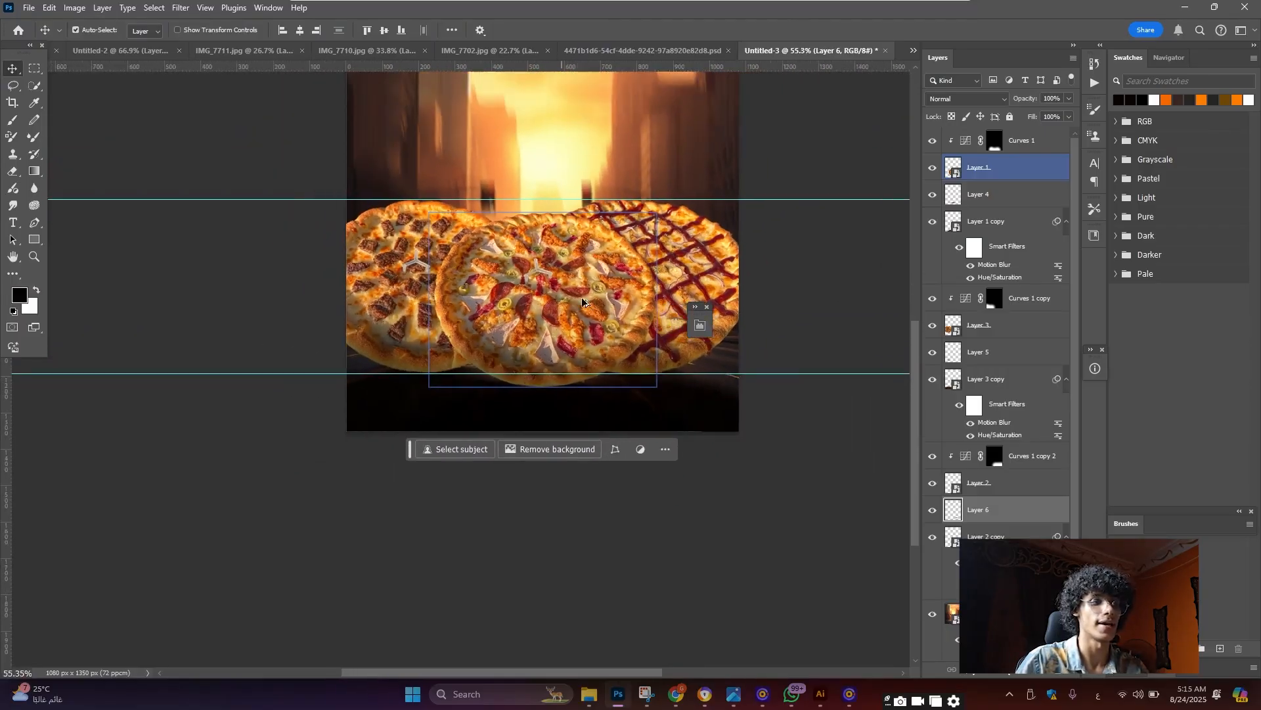
{"action": "scroll", "coordinate": [583, 302], "scroll_direction": "up", "scroll_amount": 3}
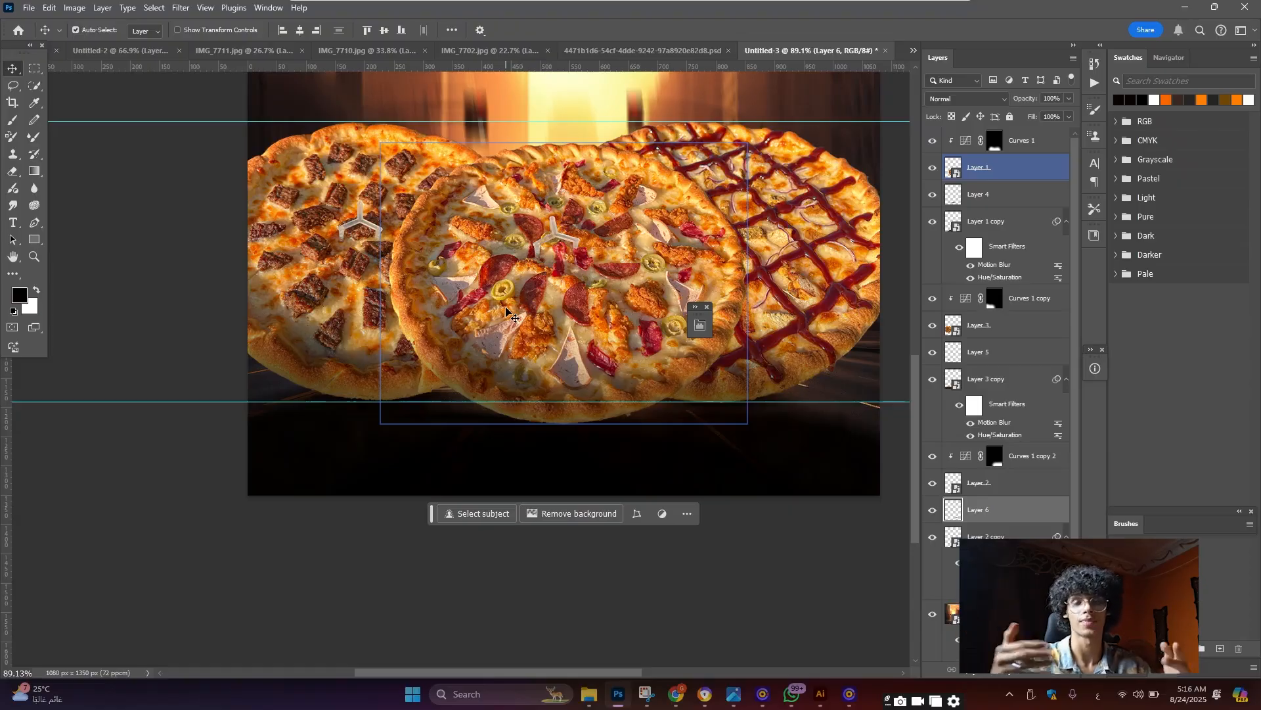
Check the brush presets, then add empty Layer 7 above Layer 4
{"action": "key", "text": "b"}
{"action": "left_click", "coordinate": [83, 31]}
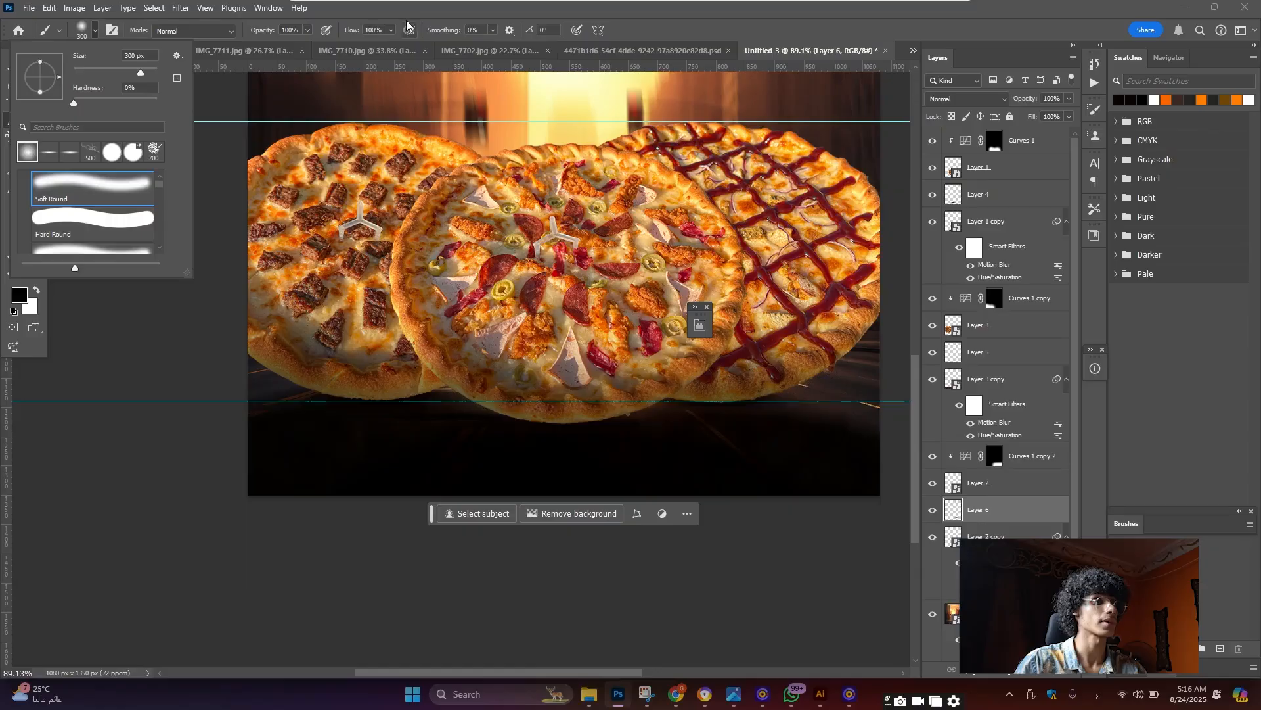
{"action": "left_click", "coordinate": [339, 26]}
{"action": "left_click", "coordinate": [13, 69]}
{"action": "left_click", "coordinate": [635, 266]}
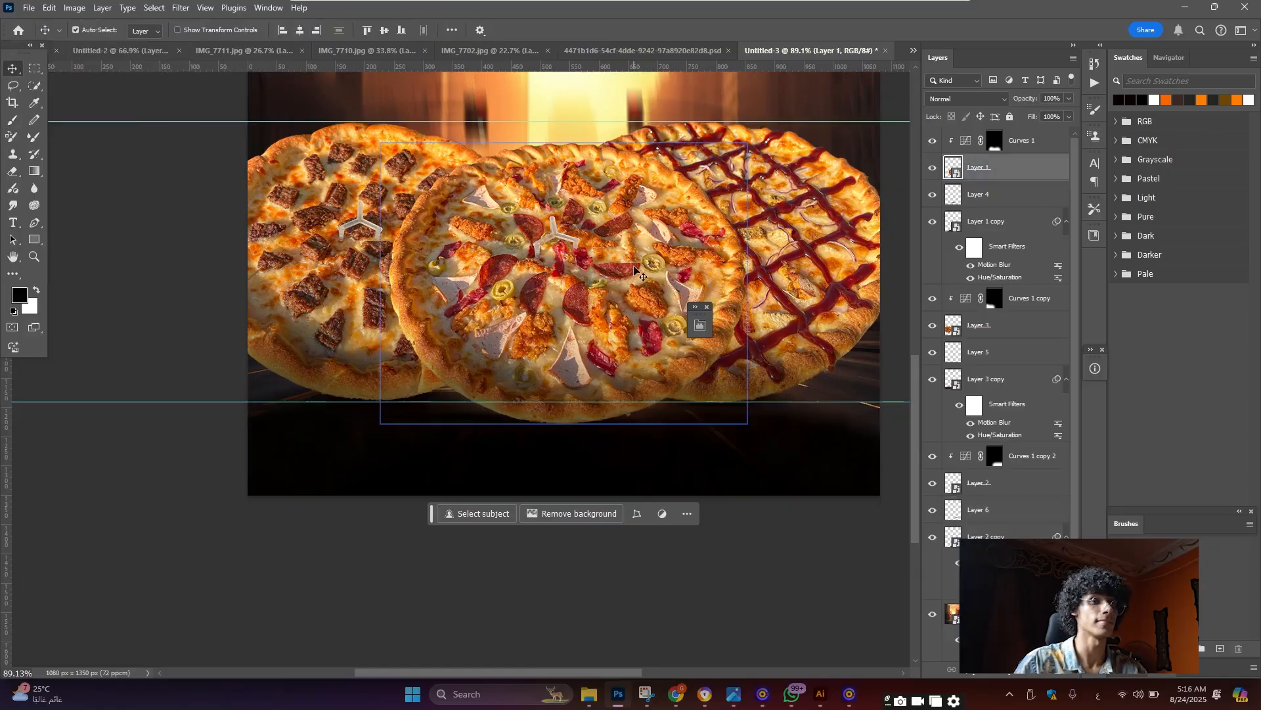
{"action": "left_click", "coordinate": [1008, 195]}
{"action": "key", "text": "ctrl+shift+alt+n"}
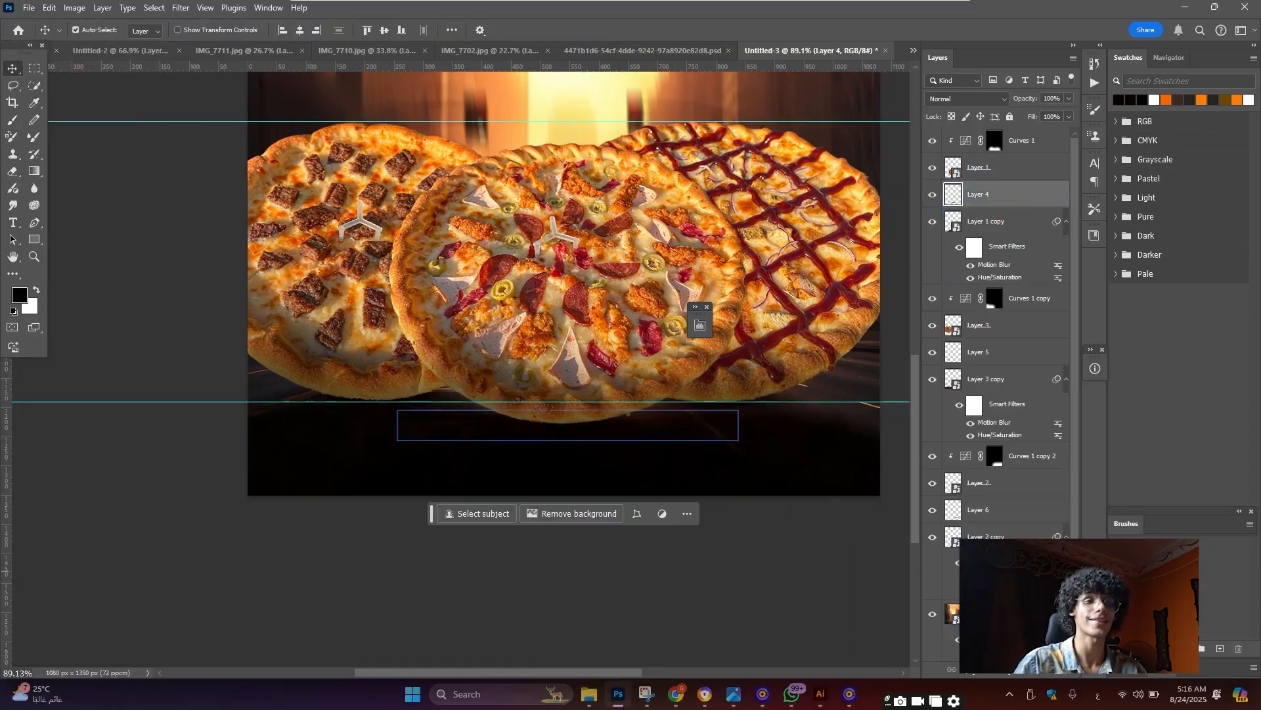
Choose the Brush tool and reduce its size to 90 px for the edge shadow
{"action": "left_click", "coordinate": [12, 120]}
{"action": "scroll", "coordinate": [673, 330], "scroll_direction": "up", "scroll_amount": 5}
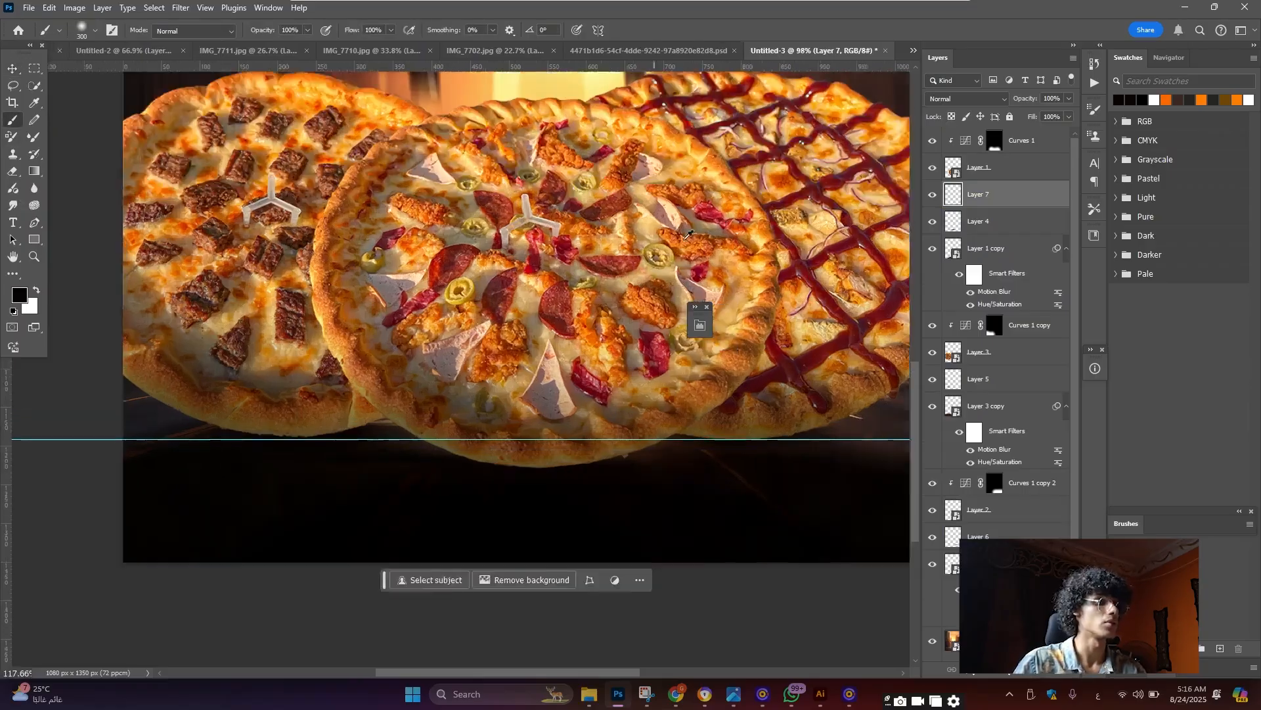
{"action": "key", "text": "bracketleft"}
{"action": "key", "text": "bracketleft"}
{"action": "key", "text": "bracketleft"}
{"action": "key", "text": "bracketleft"}
{"action": "key", "text": "bracketleft"}
{"action": "key", "text": "bracketleft"}
{"action": "key", "text": "bracketleft"}
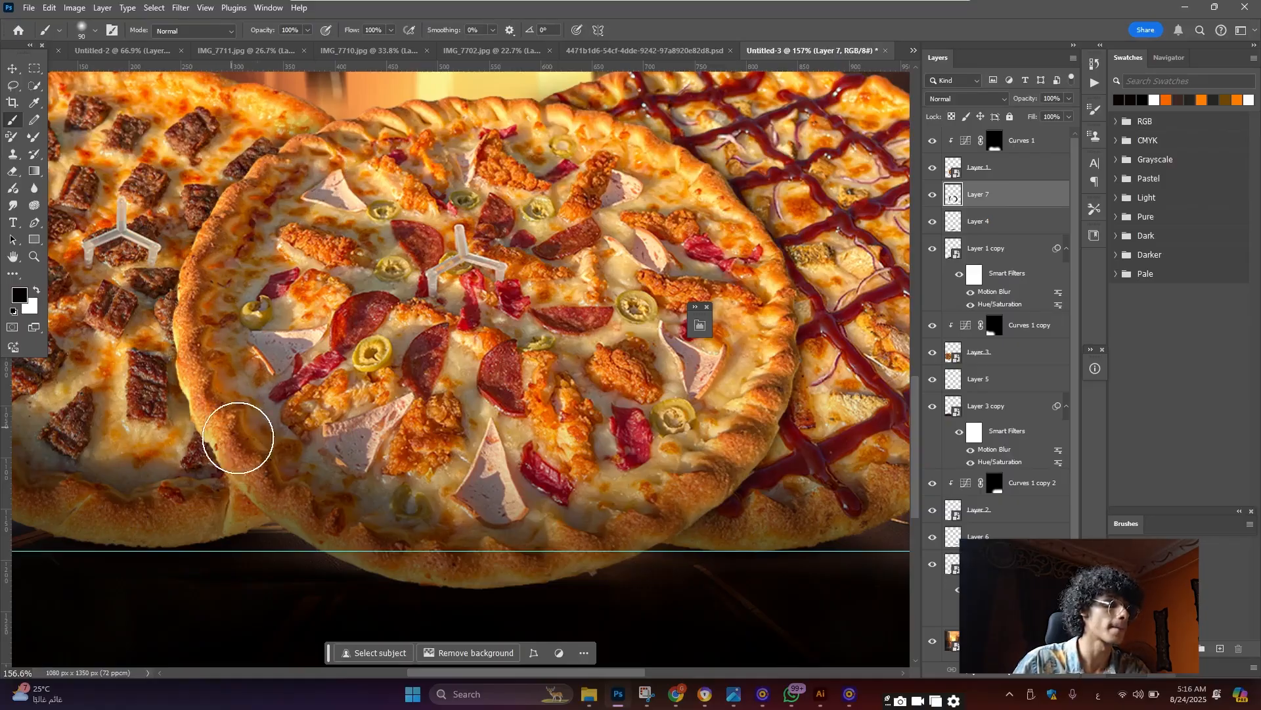
{"action": "scroll", "coordinate": [567, 304], "scroll_direction": "down", "scroll_amount": 6}
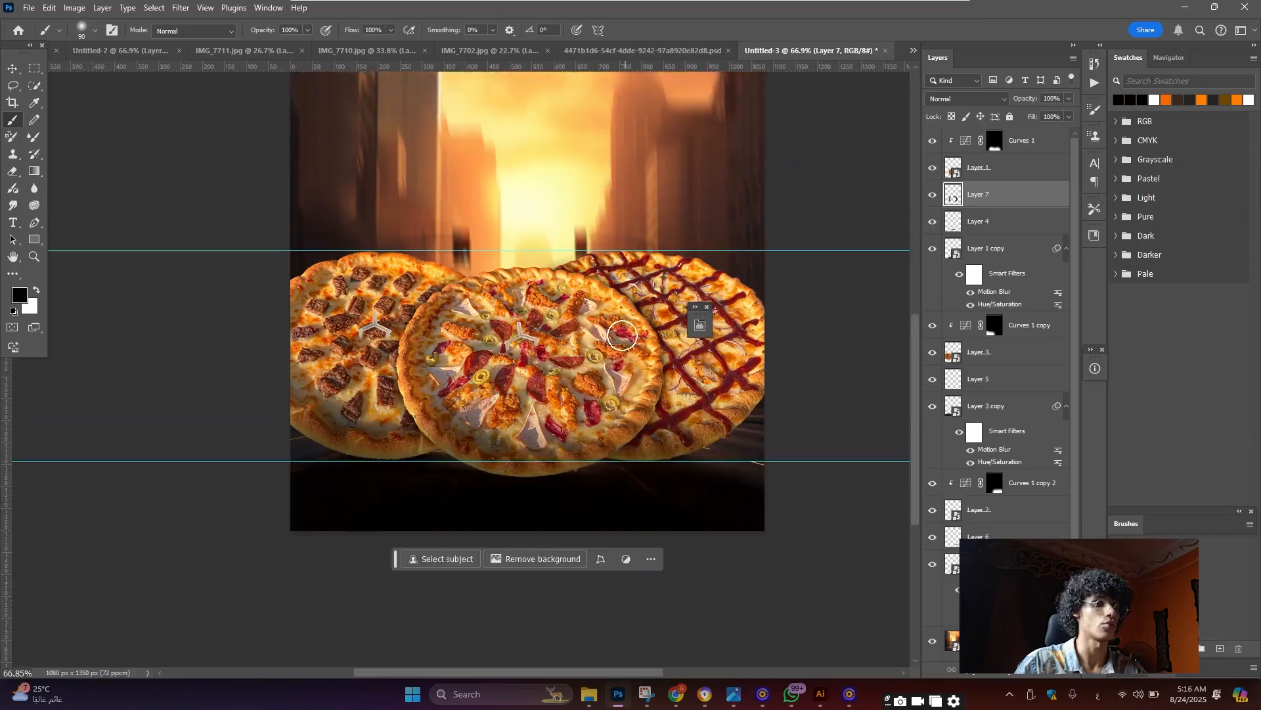
{"action": "scroll", "coordinate": [566, 306], "scroll_direction": "up", "scroll_amount": 3}
{"action": "left_click", "coordinate": [933, 196]}
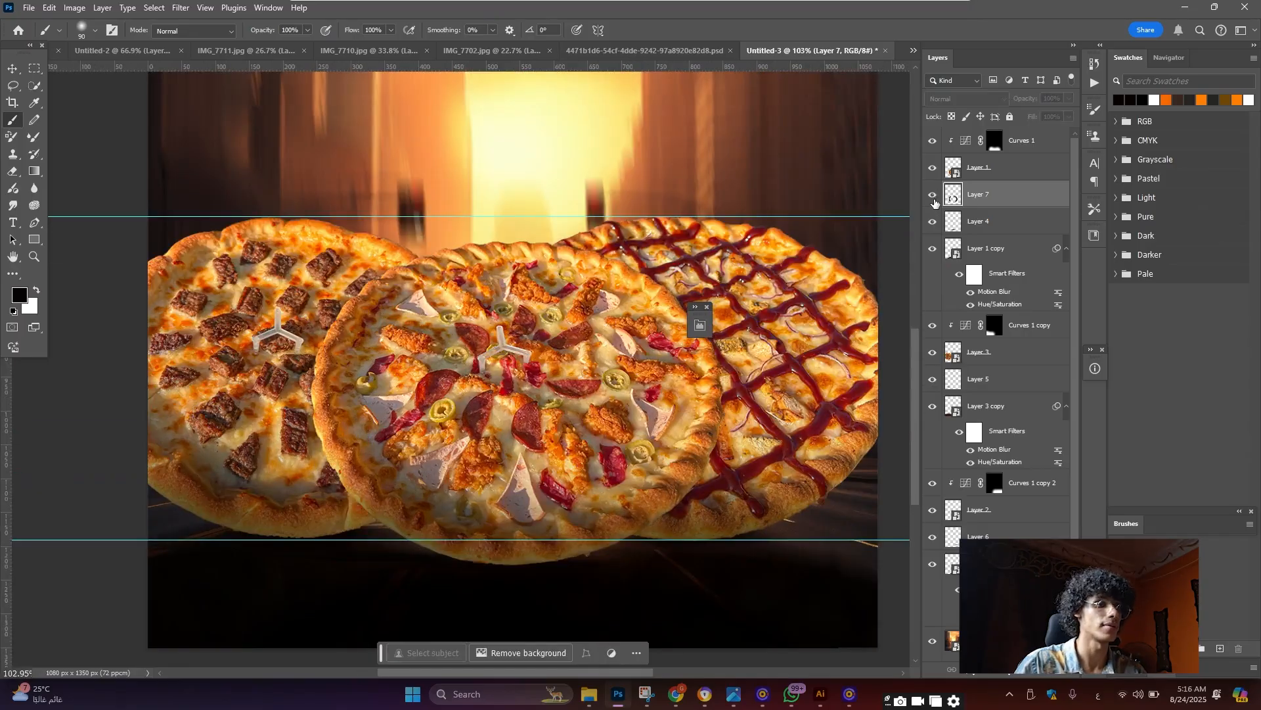
{"action": "left_click", "coordinate": [933, 198]}
{"action": "scroll", "coordinate": [499, 308], "scroll_direction": "down", "scroll_amount": 6}
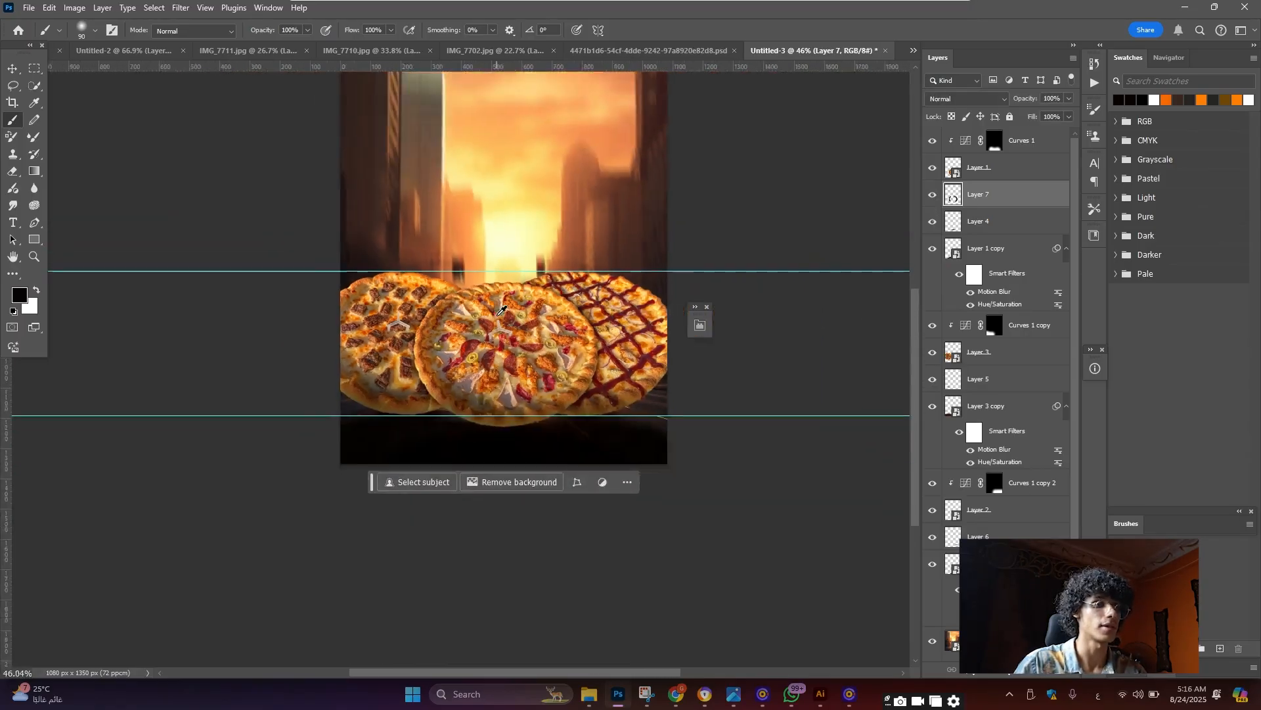
{"action": "scroll", "coordinate": [496, 299], "scroll_direction": "up", "scroll_amount": 5}
{"action": "left_click", "coordinate": [13, 68]}
{"action": "scroll", "coordinate": [489, 295], "scroll_direction": "down", "scroll_amount": 5}
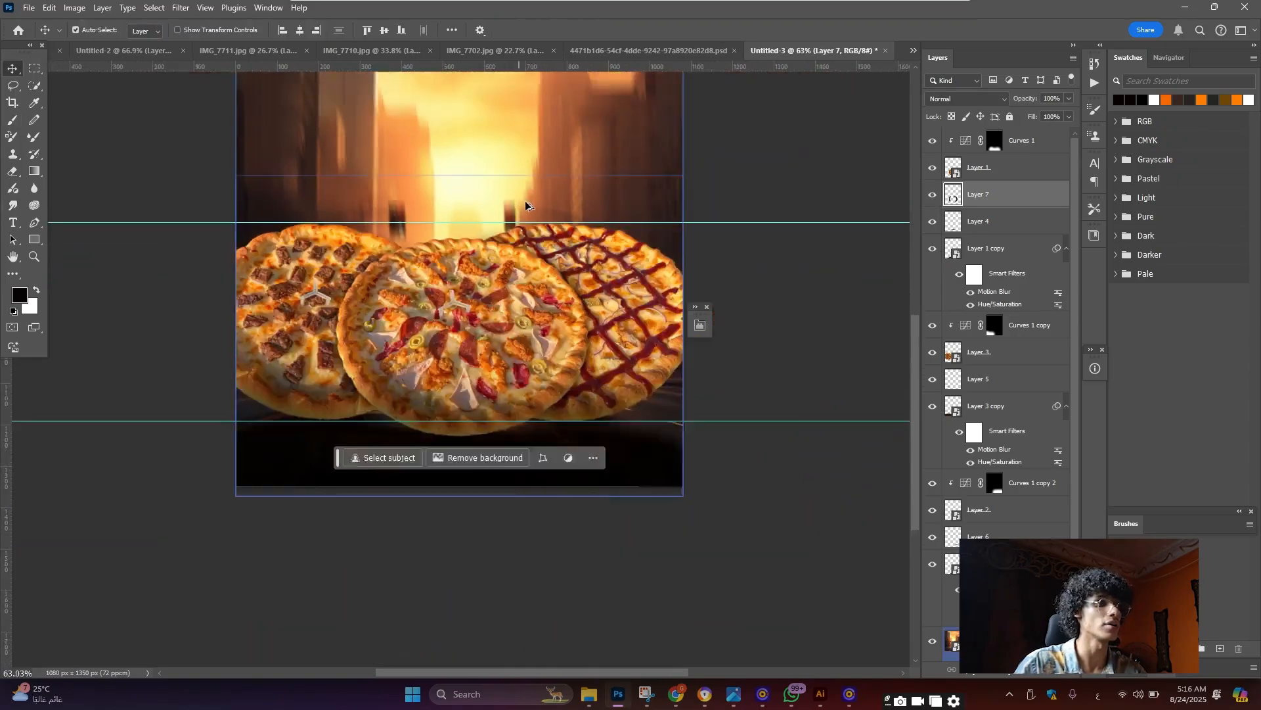
{"action": "scroll", "coordinate": [486, 316], "scroll_direction": "up", "scroll_amount": 2}
{"action": "scroll", "coordinate": [485, 332], "scroll_direction": "up", "scroll_amount": 3}
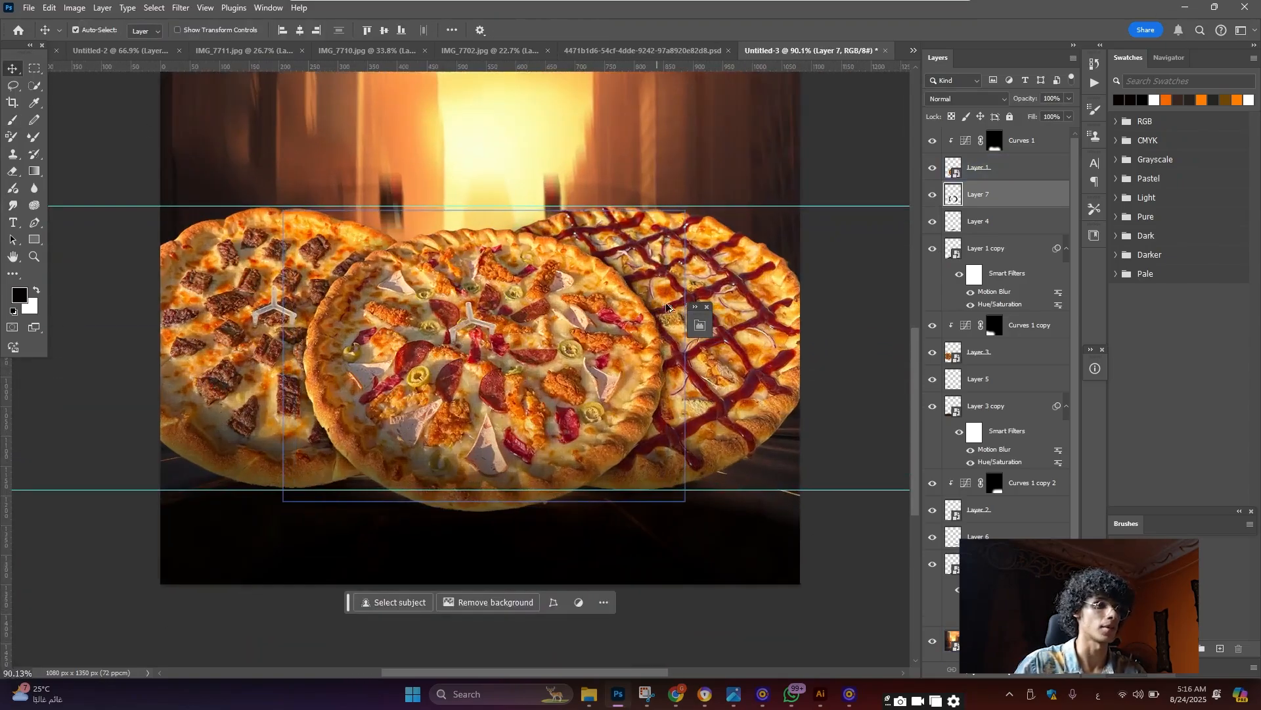
{"action": "scroll", "coordinate": [723, 315], "scroll_direction": "down", "scroll_amount": 2}
{"action": "scroll", "coordinate": [577, 314], "scroll_direction": "up", "scroll_amount": 2}
{"action": "scroll", "coordinate": [577, 313], "scroll_direction": "down", "scroll_amount": 3}
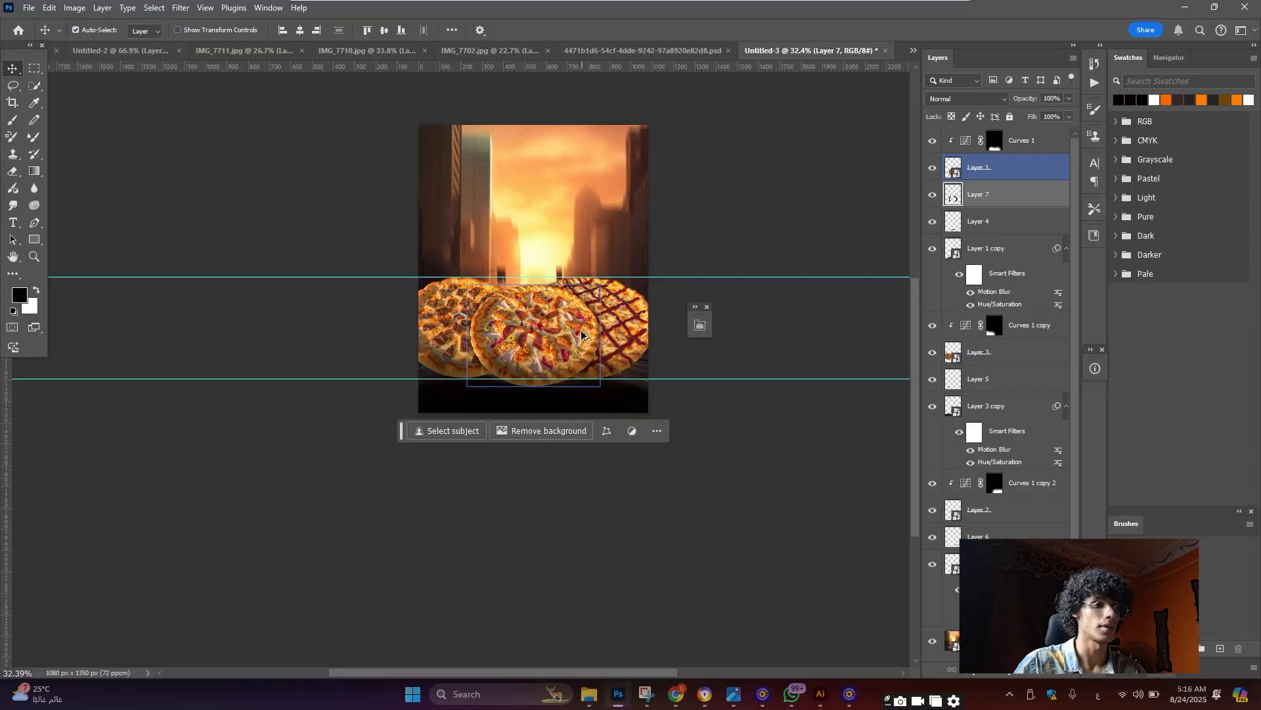
{"action": "scroll", "coordinate": [576, 258], "scroll_direction": "up", "scroll_amount": 2}
{"action": "scroll", "coordinate": [576, 258], "scroll_direction": "up", "scroll_amount": 2}
{"action": "scroll", "coordinate": [565, 296], "scroll_direction": "down", "scroll_amount": 3}
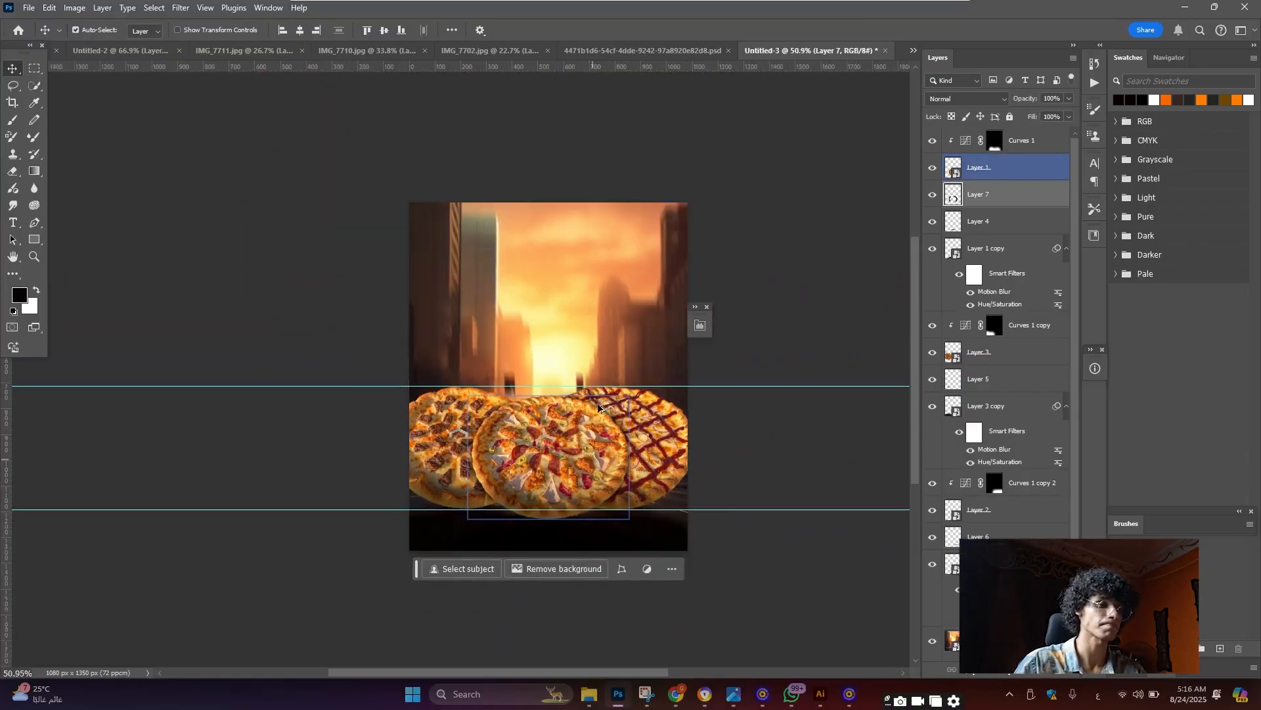
{"action": "scroll", "coordinate": [546, 364], "scroll_direction": "up", "scroll_amount": 3}
{"action": "scroll", "coordinate": [546, 363], "scroll_direction": "up", "scroll_amount": 1}
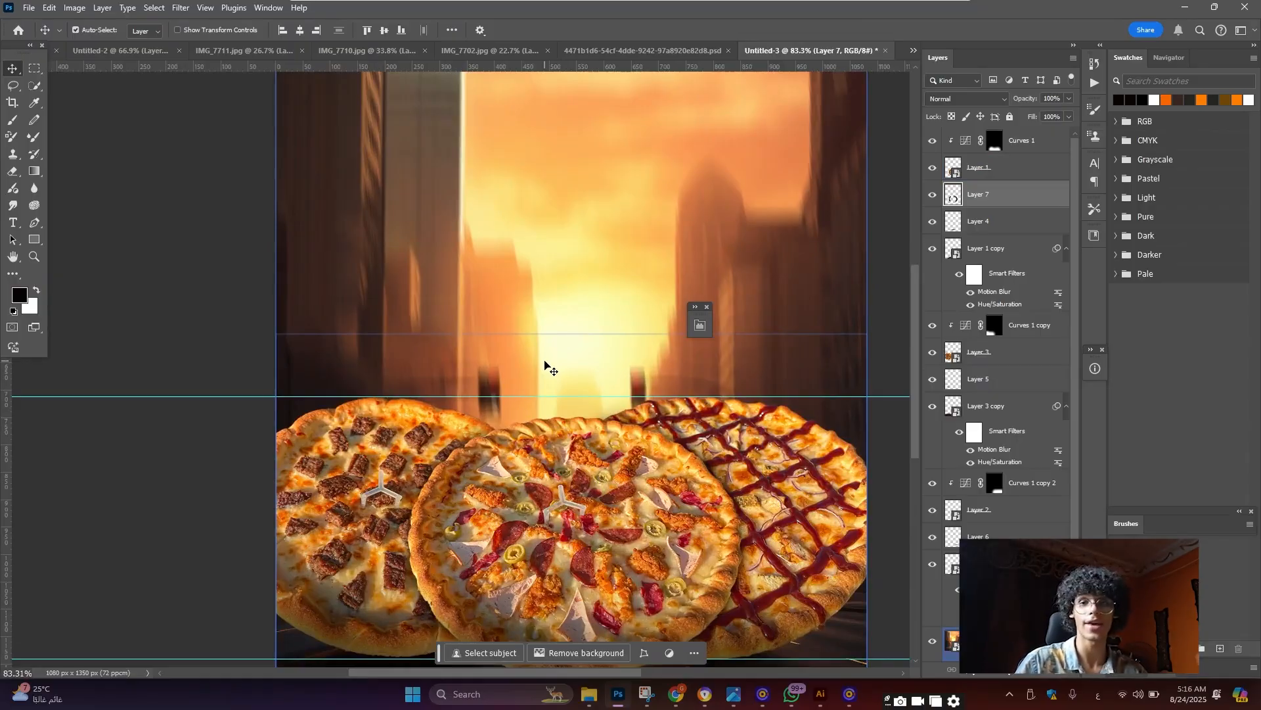
{"action": "scroll", "coordinate": [564, 385], "scroll_direction": "down", "scroll_amount": 1}
{"action": "left_click", "coordinate": [583, 405]}
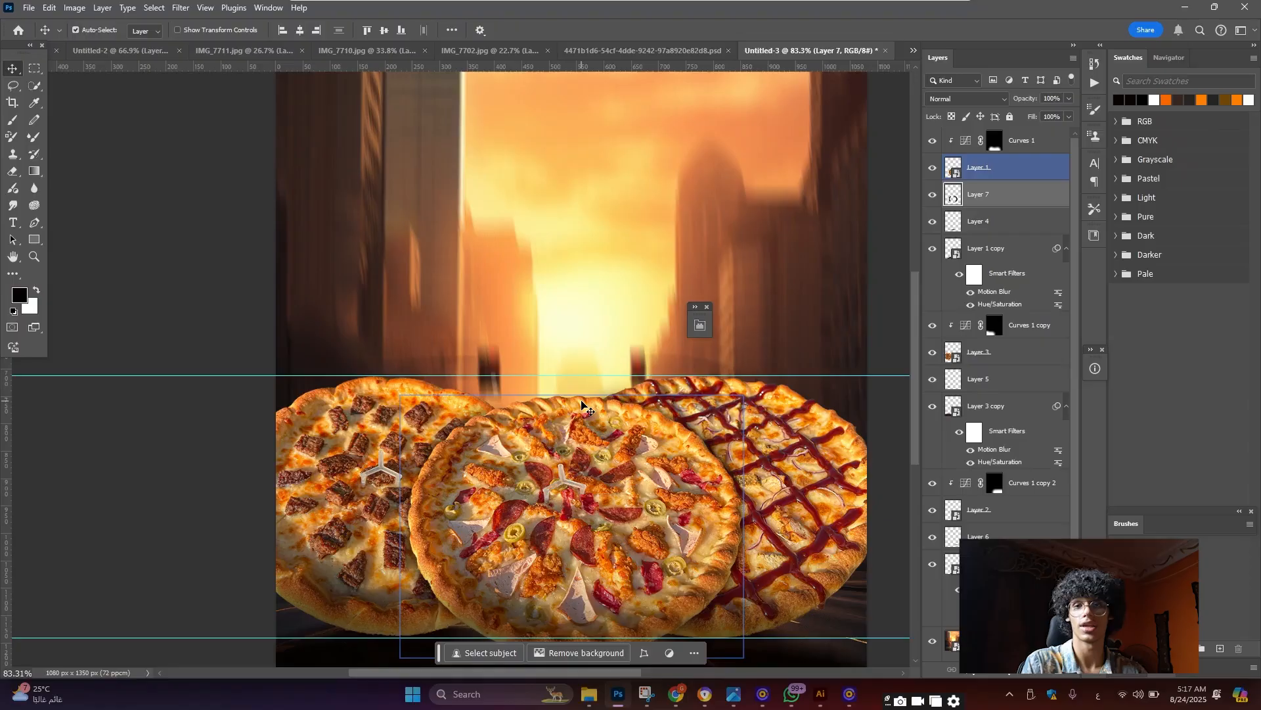
{"action": "left_click", "coordinate": [120, 51]}
Hide Layer 8 in Untitled-2 and drag the middle flag's Layer 6 into Untitled-3
{"action": "scroll", "coordinate": [543, 369], "scroll_direction": "up", "scroll_amount": 4}
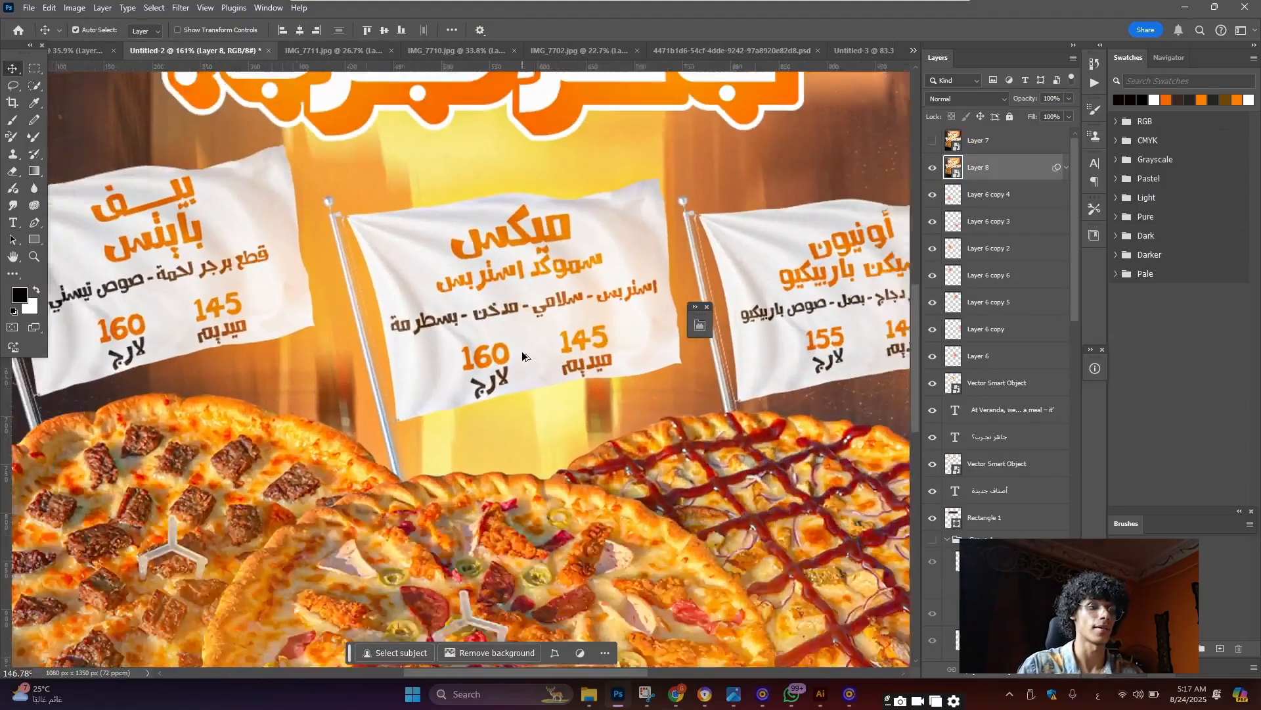
{"action": "scroll", "coordinate": [521, 351], "scroll_direction": "down", "scroll_amount": 3}
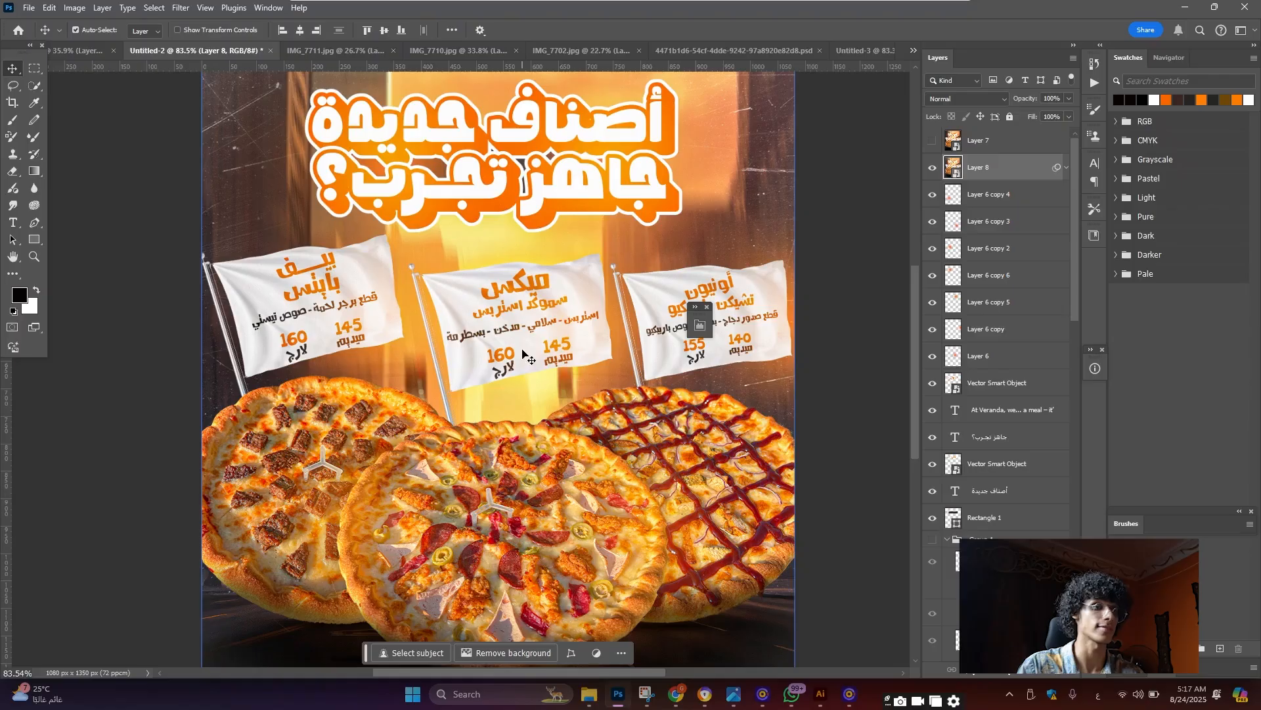
{"action": "left_click", "coordinate": [931, 168]}
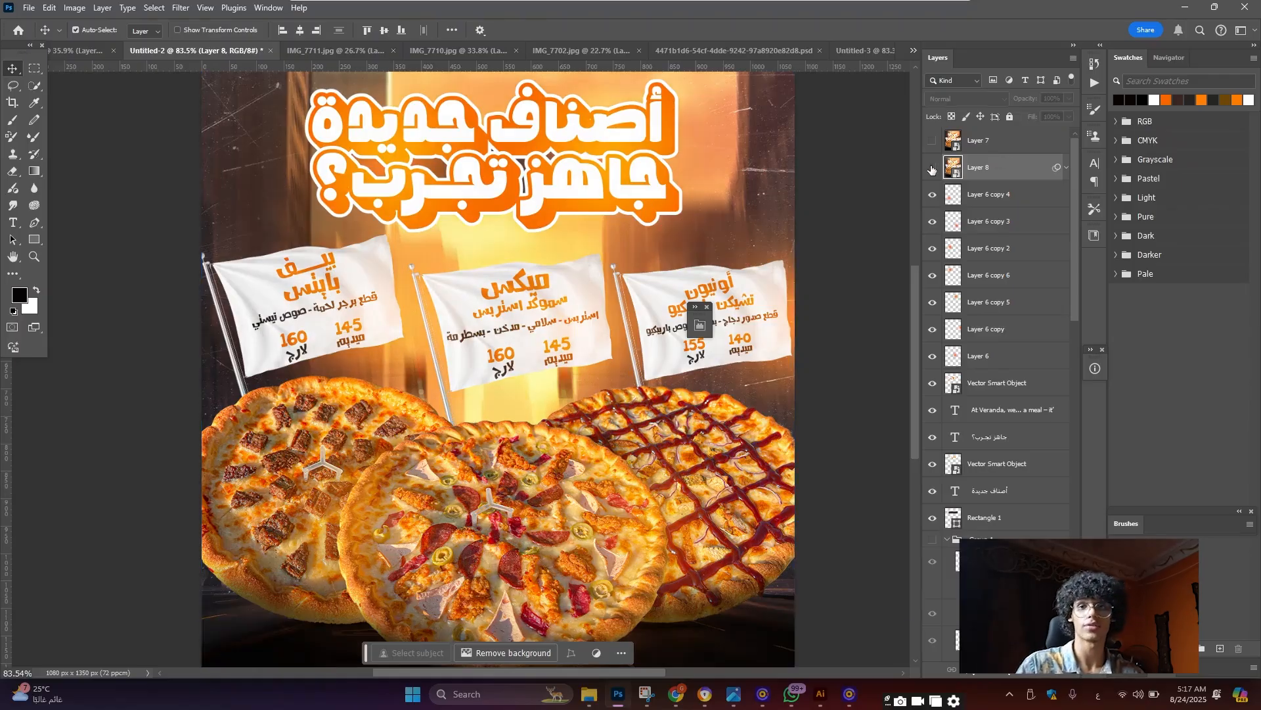
{"action": "left_click", "coordinate": [519, 324]}
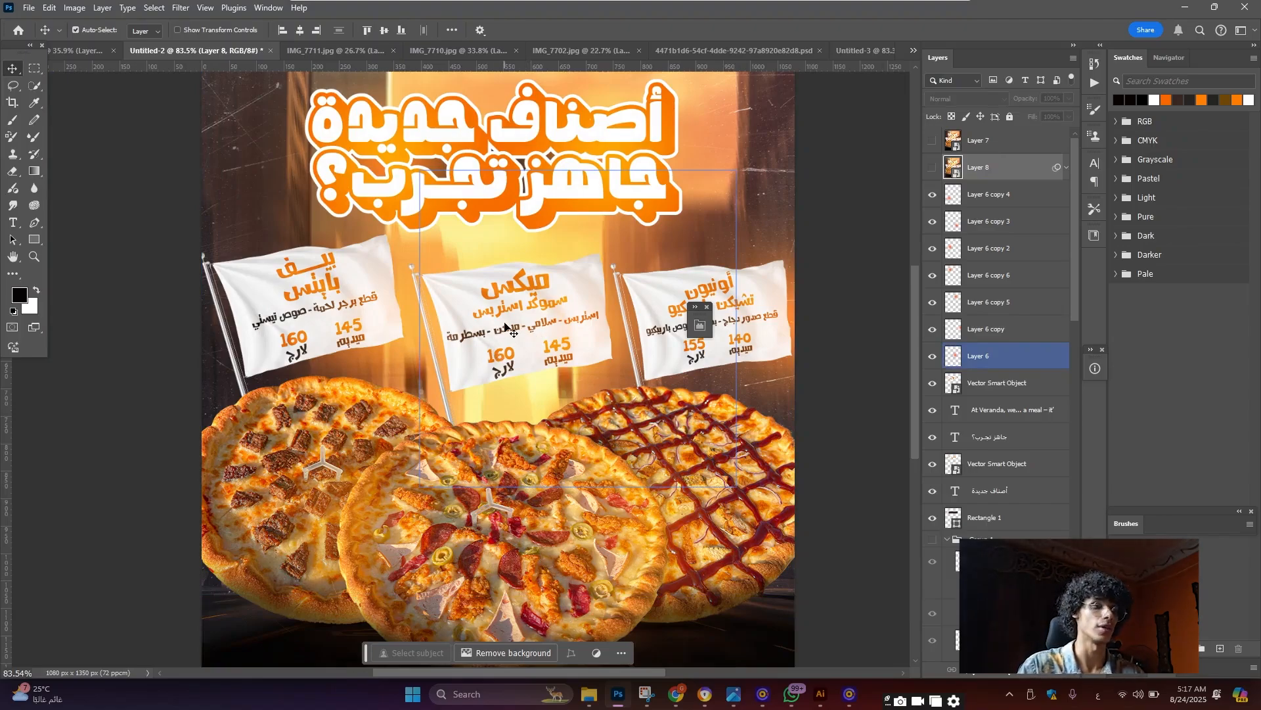
{"action": "scroll", "coordinate": [530, 328], "scroll_direction": "up", "scroll_amount": 3}
{"action": "scroll", "coordinate": [506, 293], "scroll_direction": "down", "scroll_amount": 1}
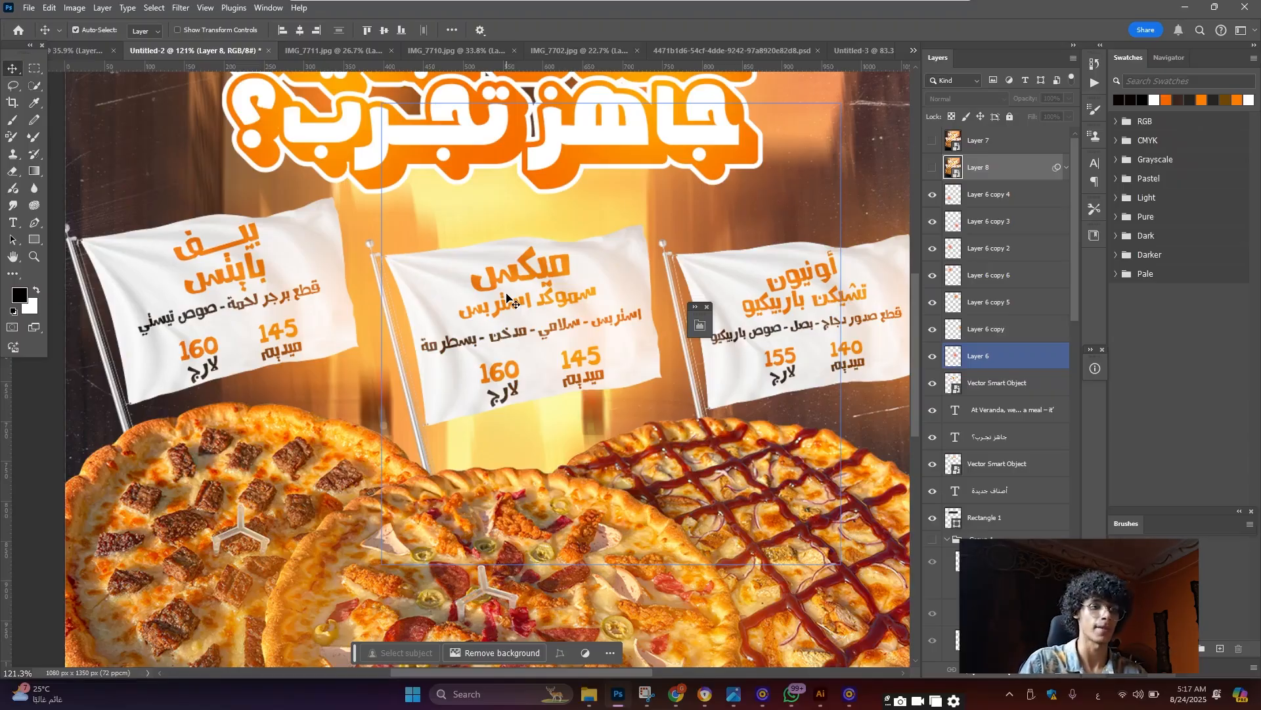
{"action": "left_click", "coordinate": [595, 298]}
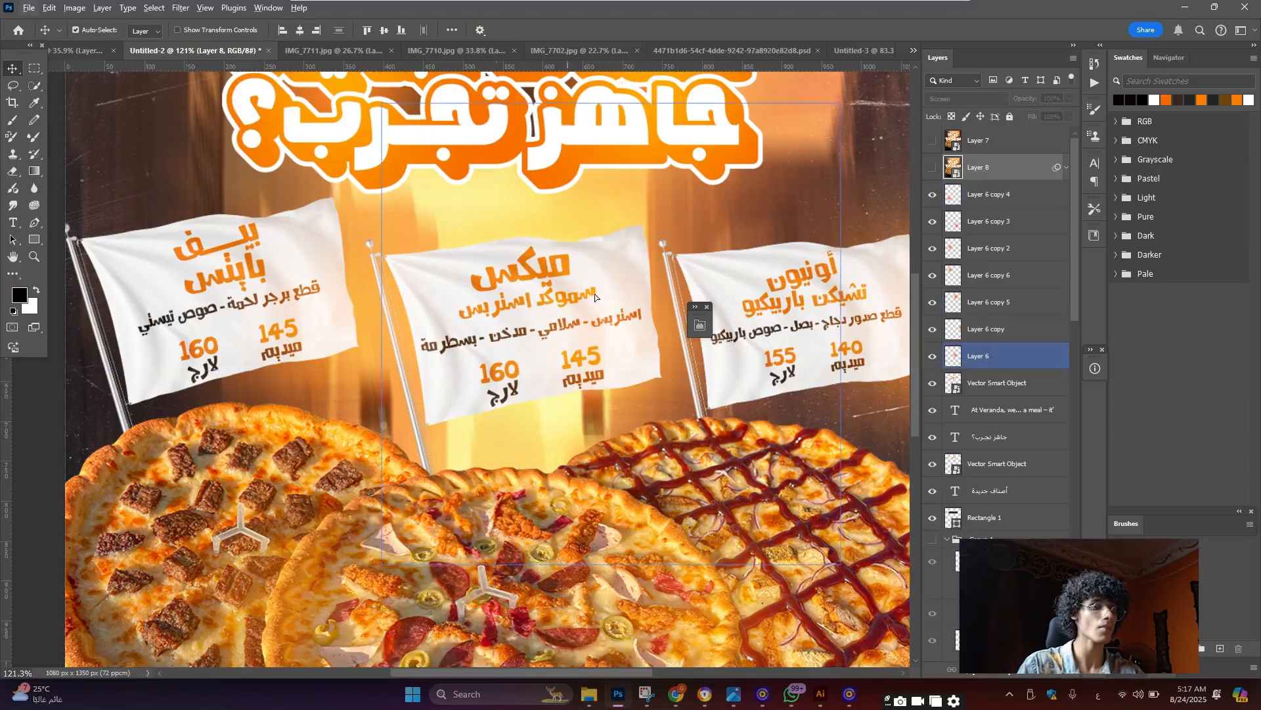
{"action": "left_click_drag", "start_coordinate": [595, 298], "coordinate": [559, 343]}
Move the left flag up and right, and stack its layer behind the pizzas
{"action": "scroll", "coordinate": [559, 343], "scroll_direction": "down", "scroll_amount": 2}
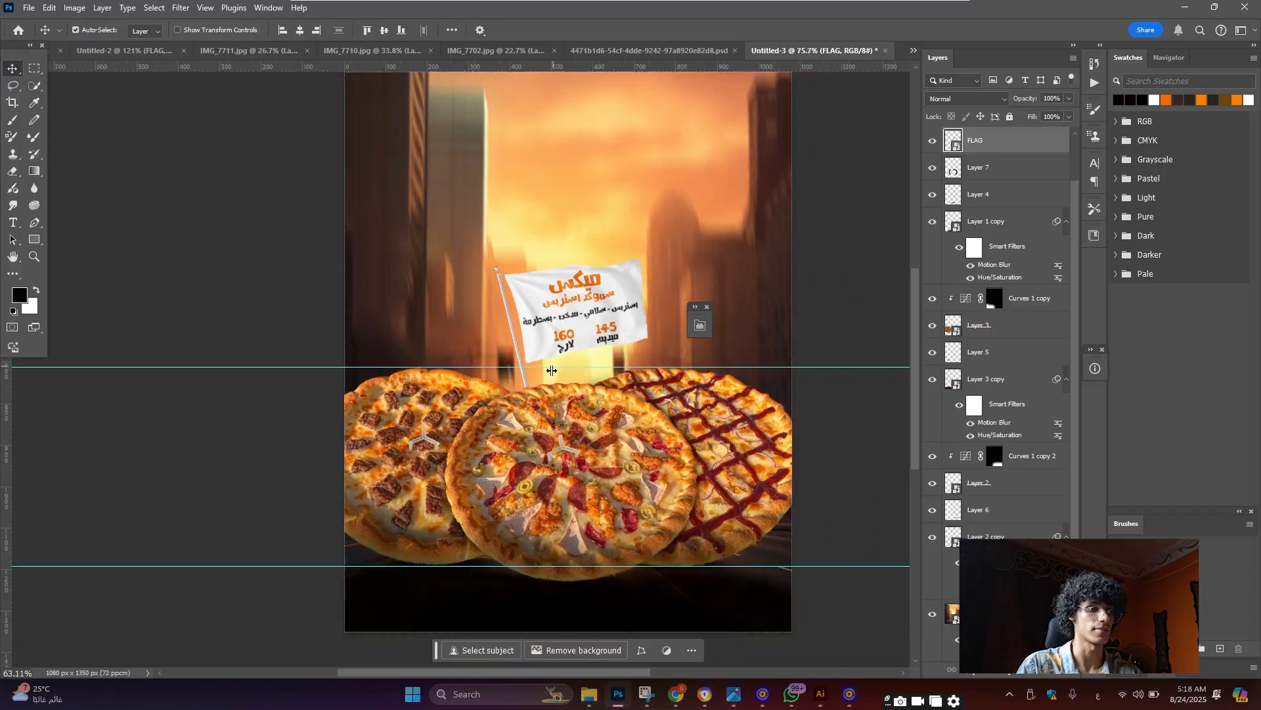
{"action": "scroll", "coordinate": [525, 360], "scroll_direction": "up", "scroll_amount": 3}
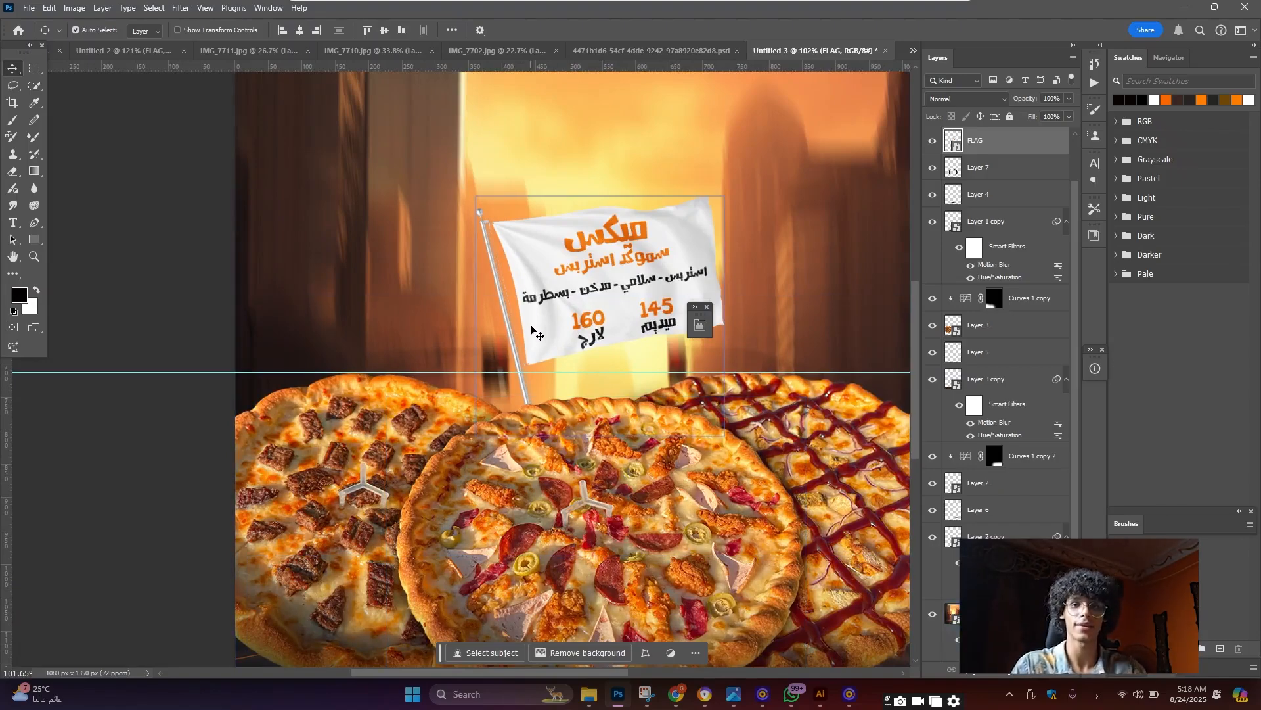
{"action": "scroll", "coordinate": [531, 327], "scroll_direction": "down", "scroll_amount": 1}
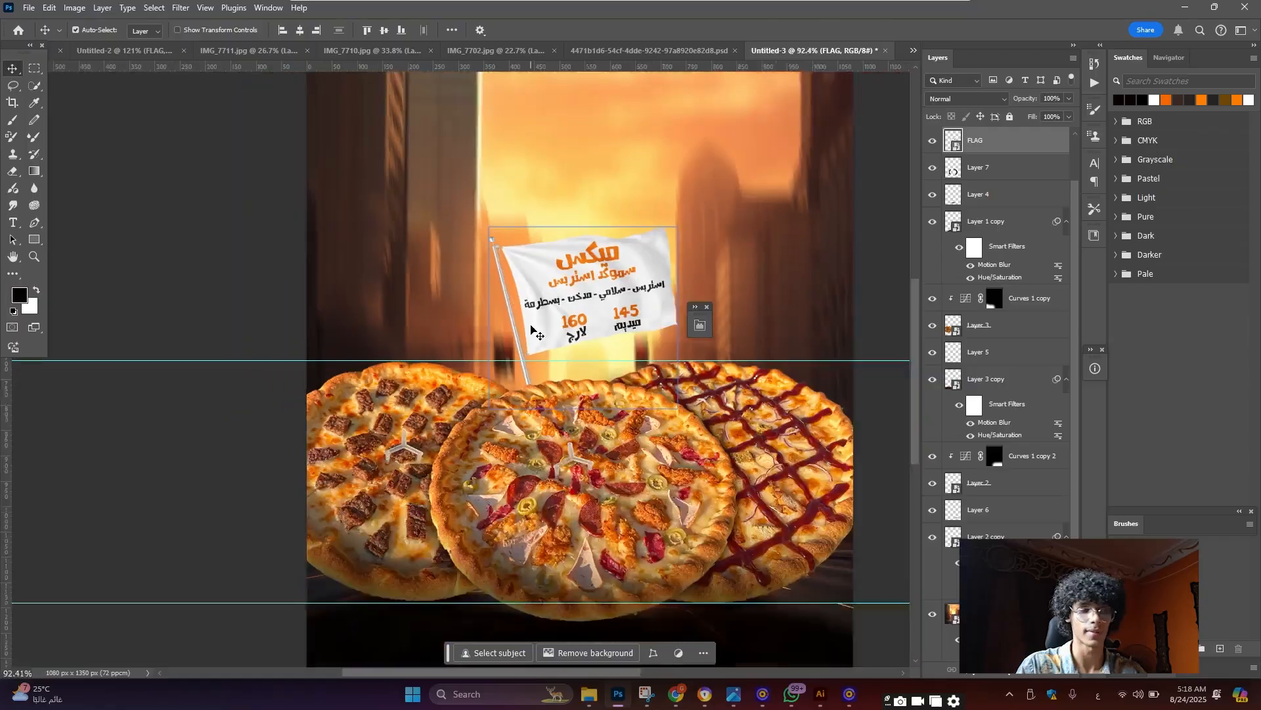
{"action": "scroll", "coordinate": [530, 330], "scroll_direction": "down", "scroll_amount": 2}
{"action": "scroll", "coordinate": [525, 325], "scroll_direction": "up", "scroll_amount": 2}
{"action": "left_click", "coordinate": [145, 51]}
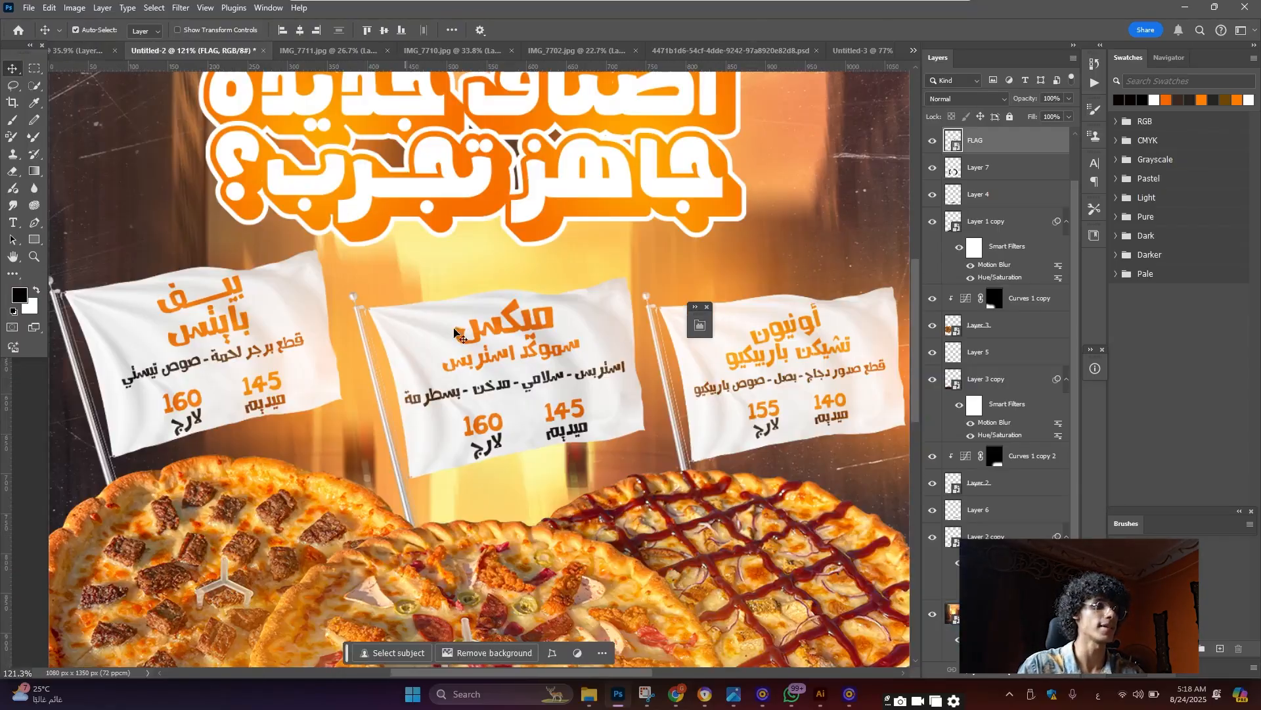
{"action": "left_click_drag", "start_coordinate": [296, 348], "coordinate": [424, 311]}
{"action": "left_click_drag", "start_coordinate": [1013, 146], "coordinate": [1013, 597]}
Move the right flag up into line with the other flags
{"action": "scroll", "coordinate": [465, 287], "scroll_direction": "up", "scroll_amount": 3}
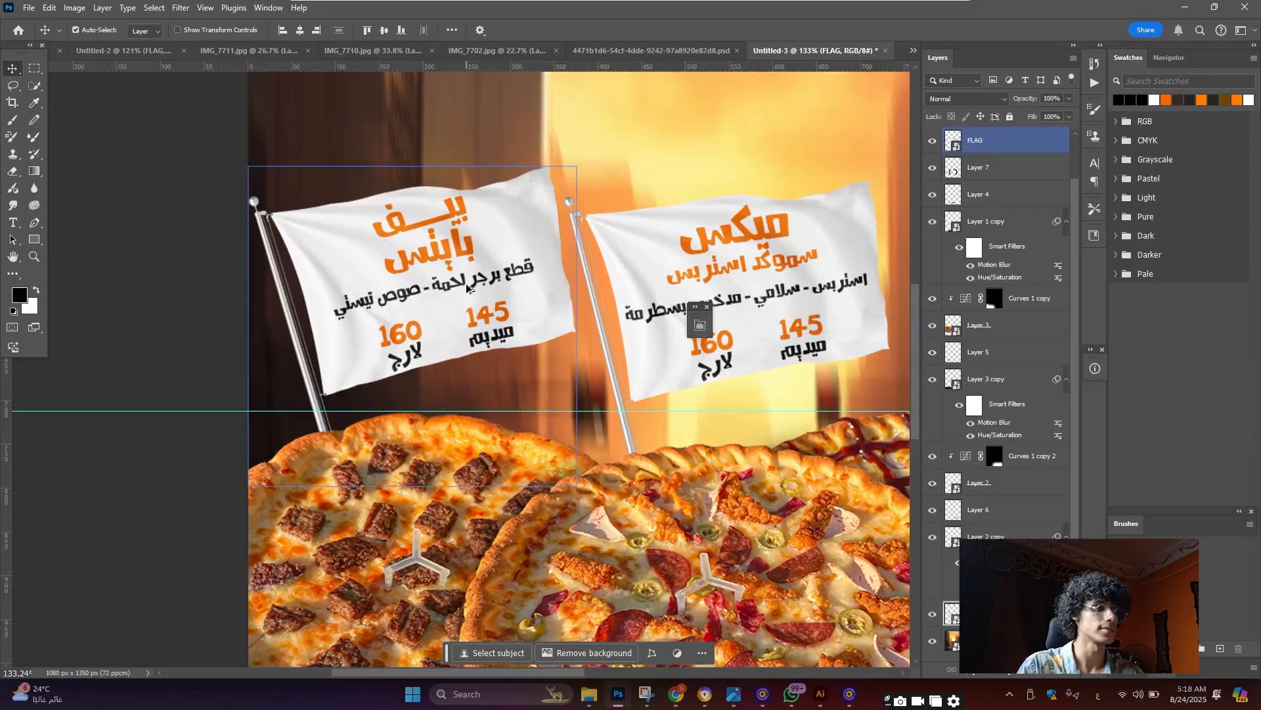
{"action": "scroll", "coordinate": [467, 288], "scroll_direction": "down", "scroll_amount": 5}
{"action": "scroll", "coordinate": [394, 124], "scroll_direction": "up", "scroll_amount": 3}
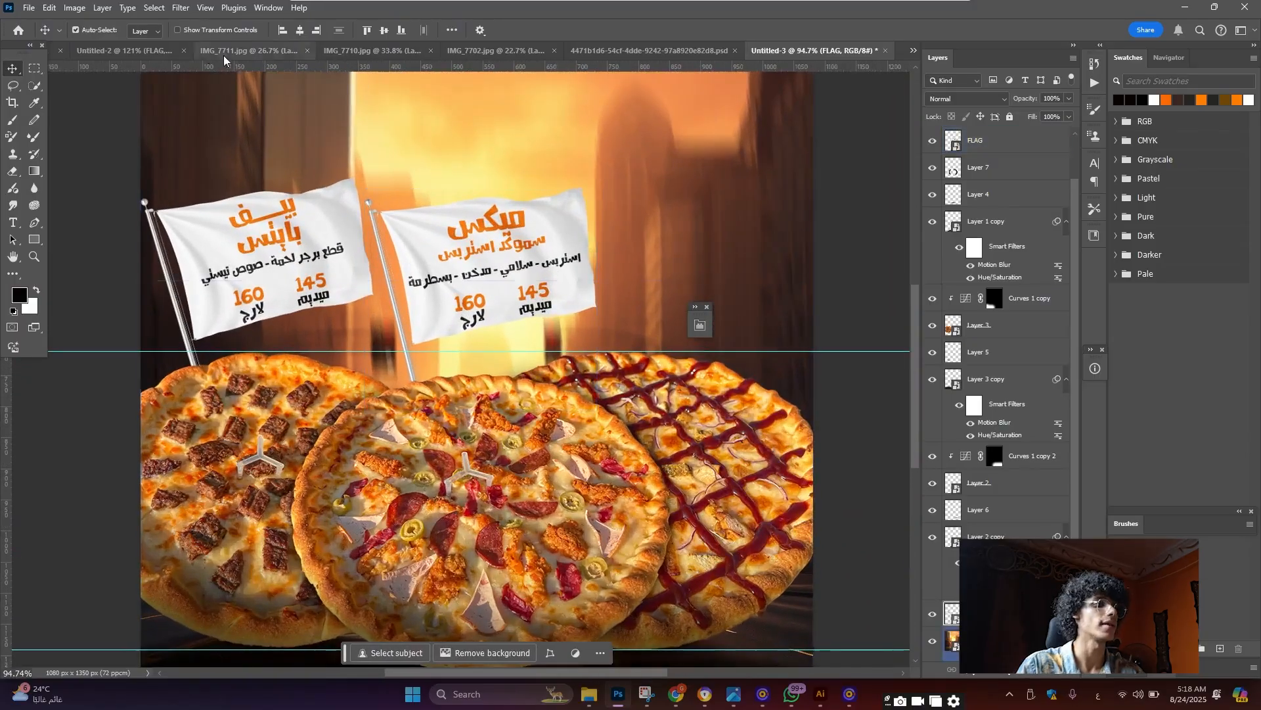
{"action": "left_click", "coordinate": [146, 51]}
{"action": "left_click_drag", "start_coordinate": [775, 398], "coordinate": [809, 339]}
{"action": "key", "text": "ctrl+z"}
{"action": "left_click_drag", "start_coordinate": [743, 227], "coordinate": [751, 275]}
{"action": "key", "text": "ctrl+z"}
{"action": "left_click_drag", "start_coordinate": [763, 360], "coordinate": [701, 291]}
Scale up the third flag by its corner handle so it matches the other two
{"action": "scroll", "coordinate": [476, 381], "scroll_direction": "down", "scroll_amount": 3}
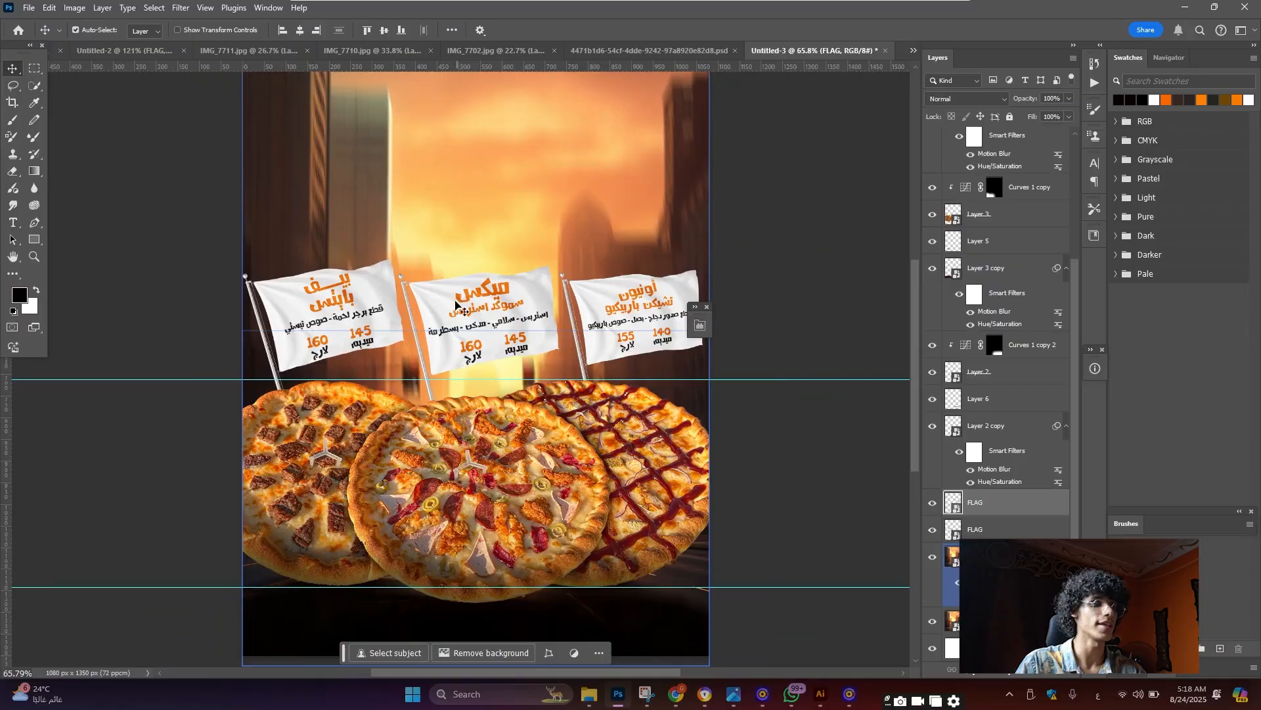
{"action": "left_click", "coordinate": [337, 377]}
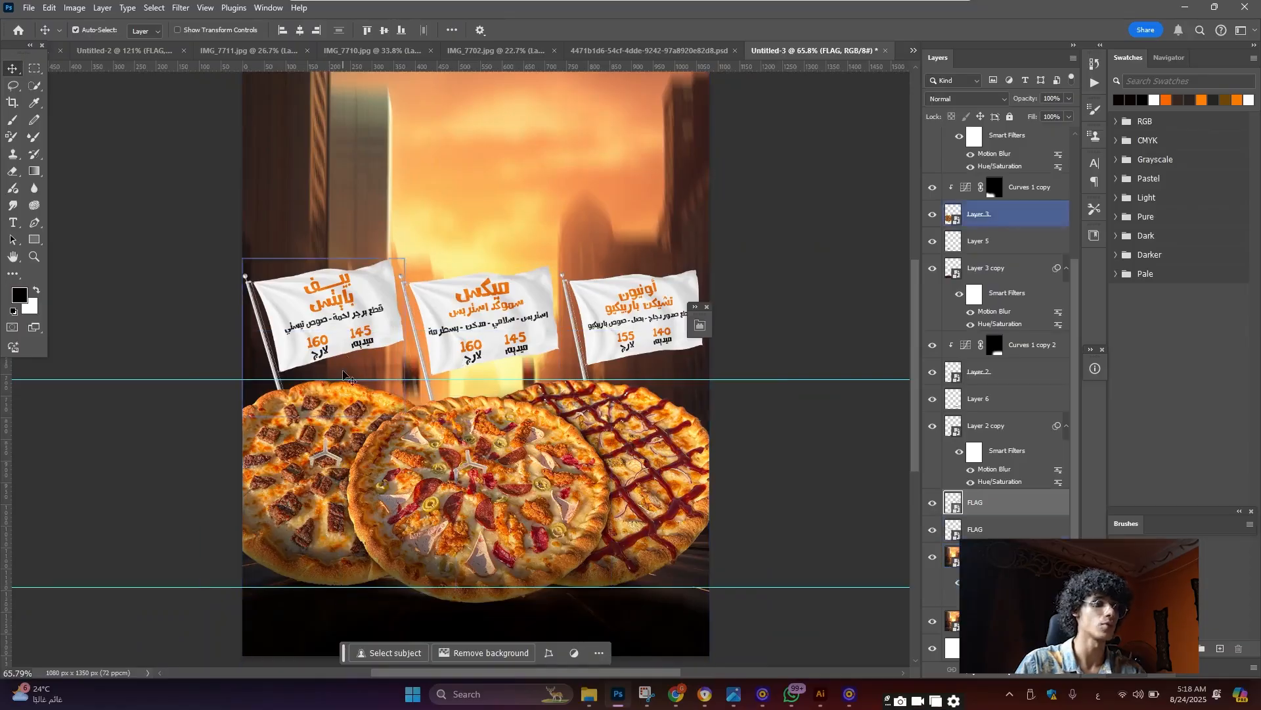
{"action": "scroll", "coordinate": [634, 361], "scroll_direction": "up", "scroll_amount": 3}
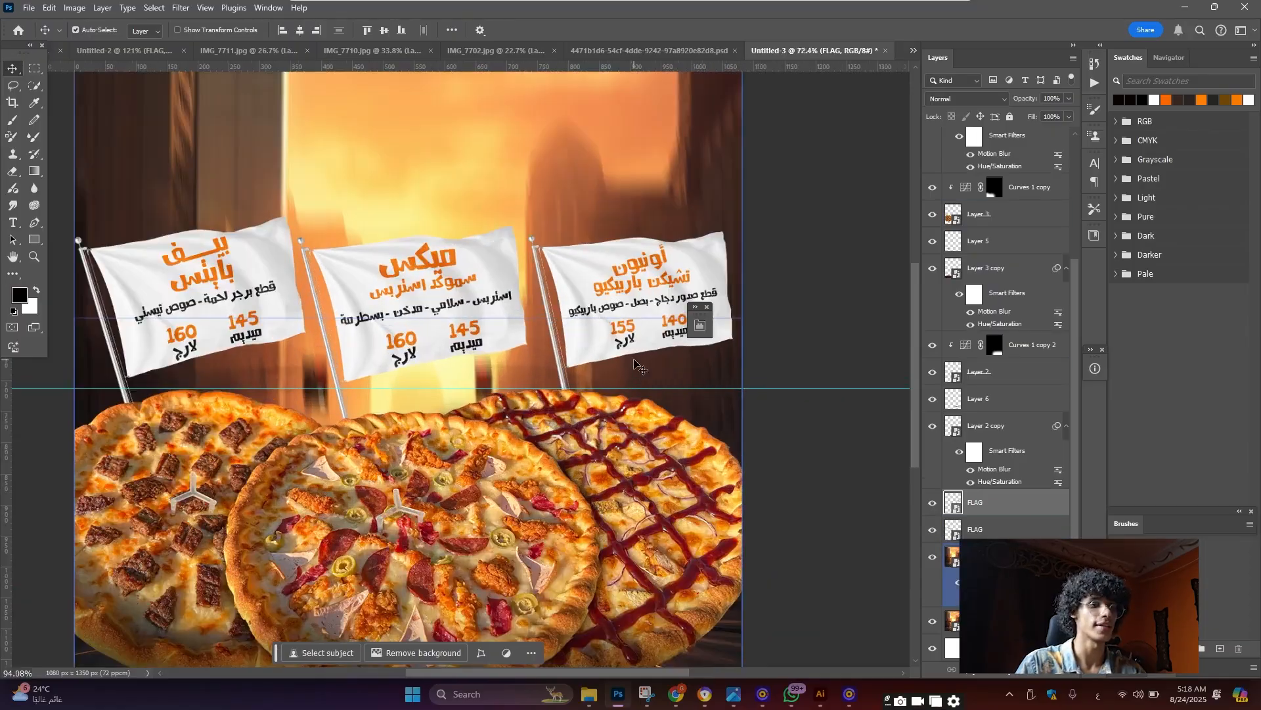
{"action": "key", "text": "ctrl+t"}
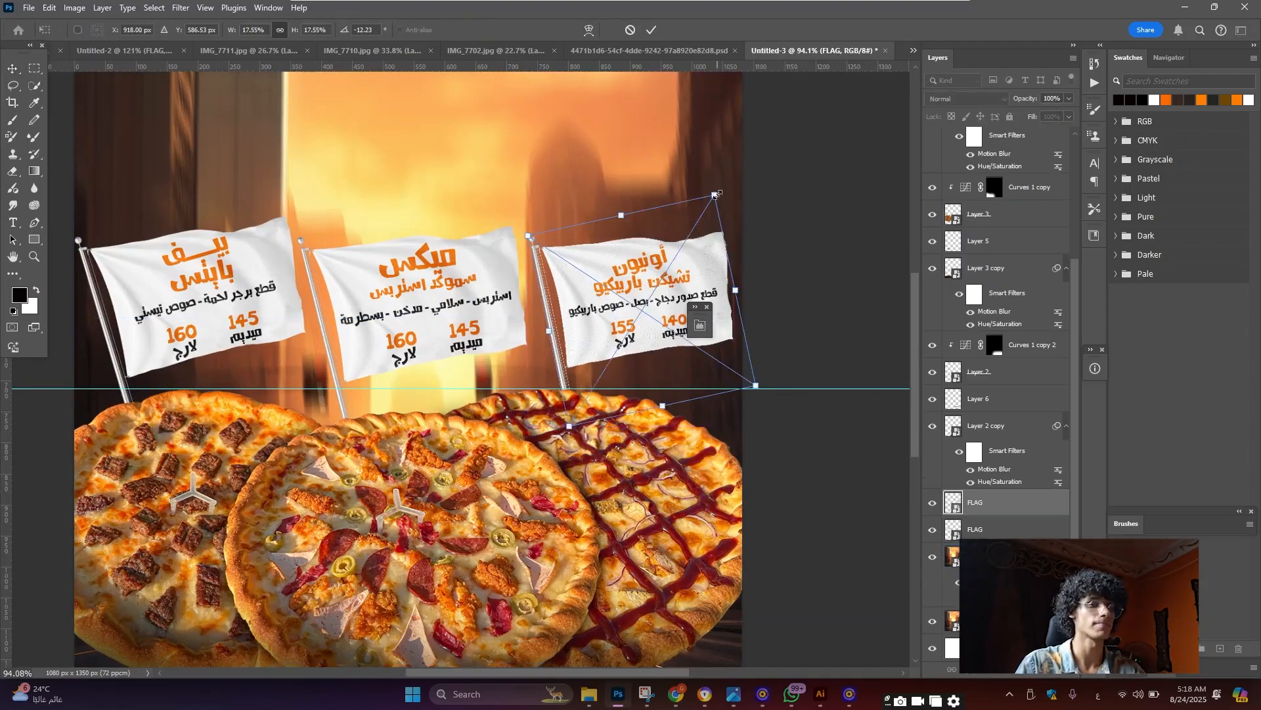
{"action": "left_click_drag", "start_coordinate": [720, 197], "coordinate": [724, 182]}
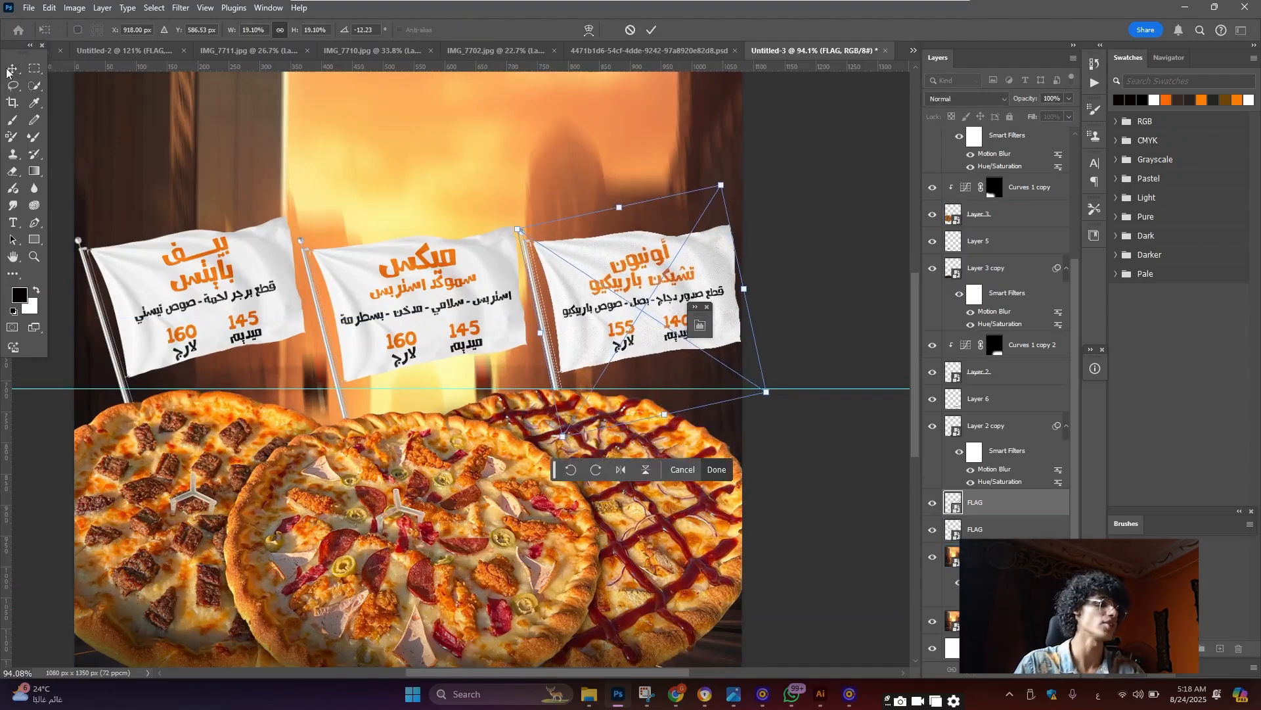
{"action": "key", "text": "Return"}
{"action": "scroll", "coordinate": [380, 314], "scroll_direction": "down", "scroll_amount": 4}
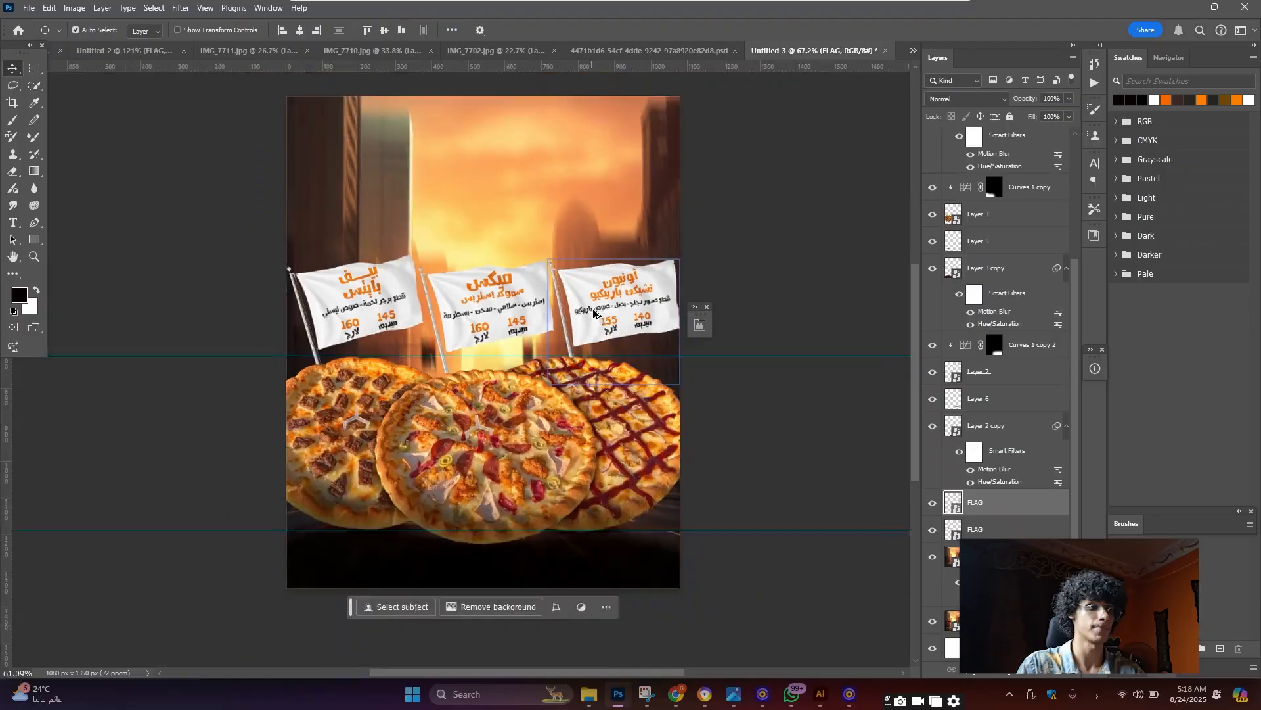
{"action": "scroll", "coordinate": [380, 314], "scroll_direction": "up", "scroll_amount": 5}
{"action": "scroll", "coordinate": [510, 267], "scroll_direction": "down", "scroll_amount": 2}
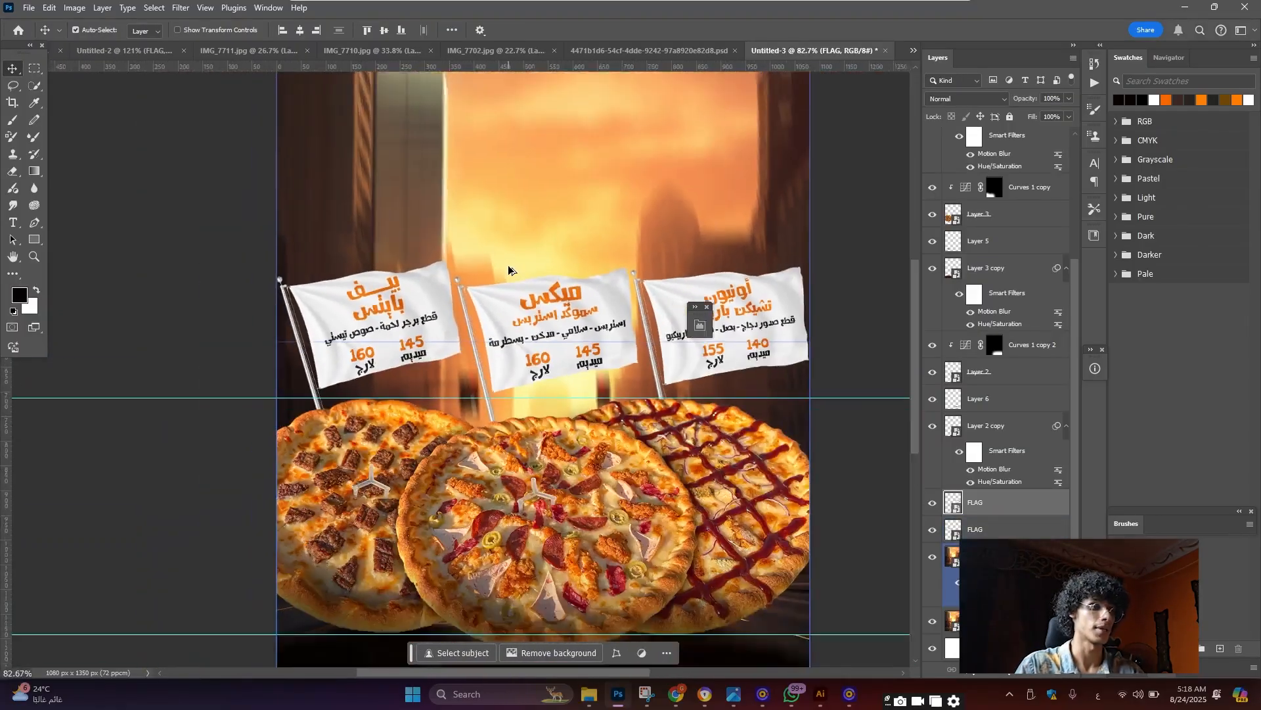
{"action": "scroll", "coordinate": [532, 351], "scroll_direction": "up", "scroll_amount": 4}
{"action": "scroll", "coordinate": [519, 328], "scroll_direction": "down", "scroll_amount": 4}
{"action": "scroll", "coordinate": [506, 302], "scroll_direction": "up", "scroll_amount": 4}
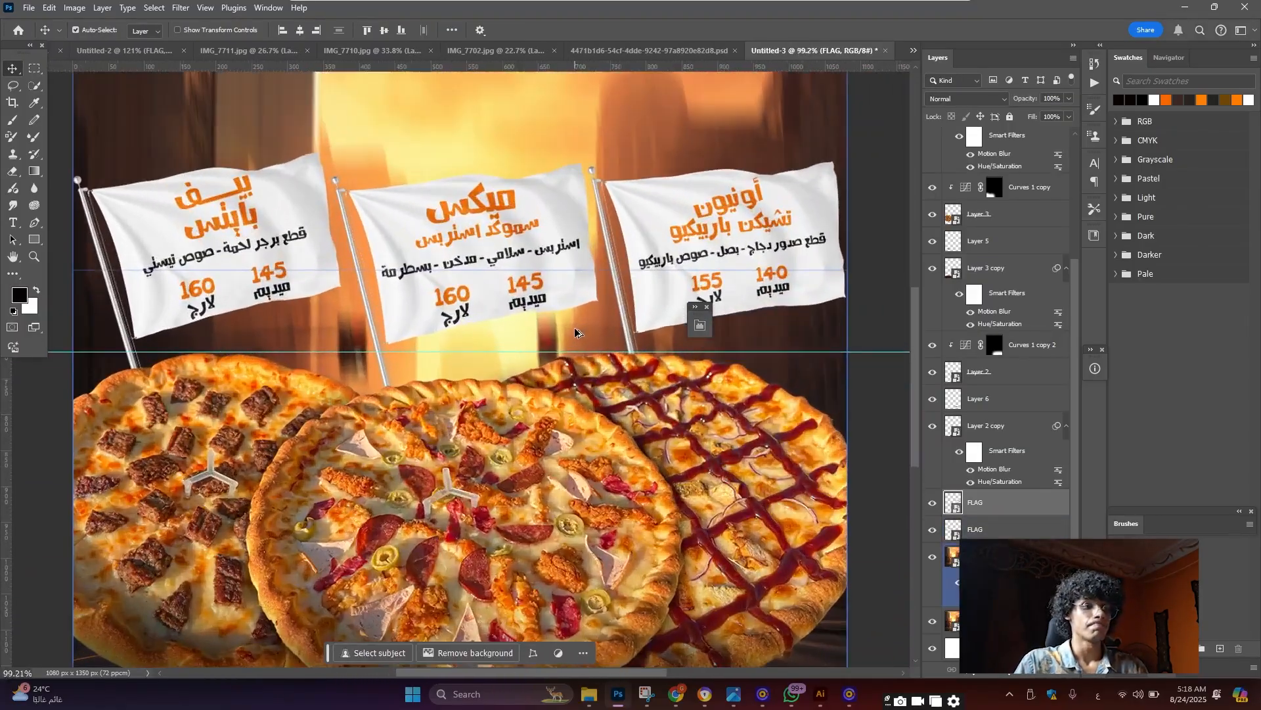
{"action": "scroll", "coordinate": [496, 287], "scroll_direction": "down", "scroll_amount": 2}
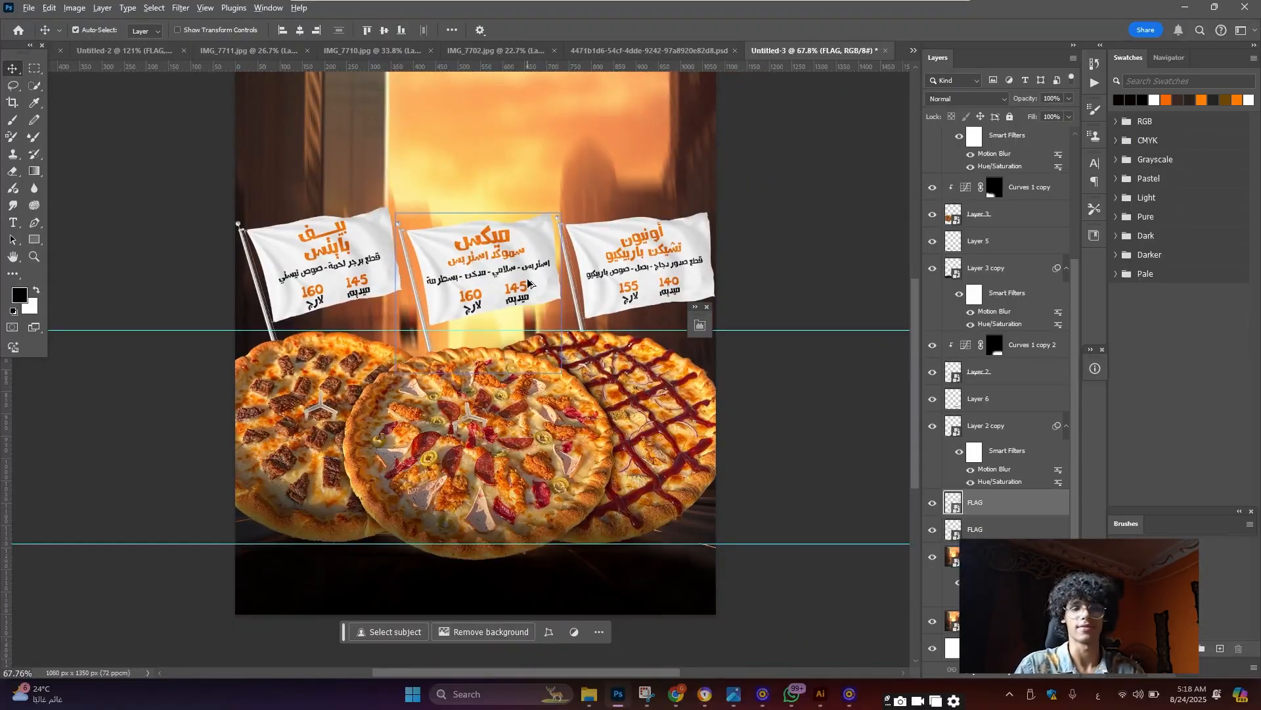
{"action": "scroll", "coordinate": [493, 284], "scroll_direction": "down", "scroll_amount": 2}
{"action": "scroll", "coordinate": [467, 283], "scroll_direction": "up", "scroll_amount": 4}
{"action": "scroll", "coordinate": [459, 284], "scroll_direction": "up", "scroll_amount": 2}
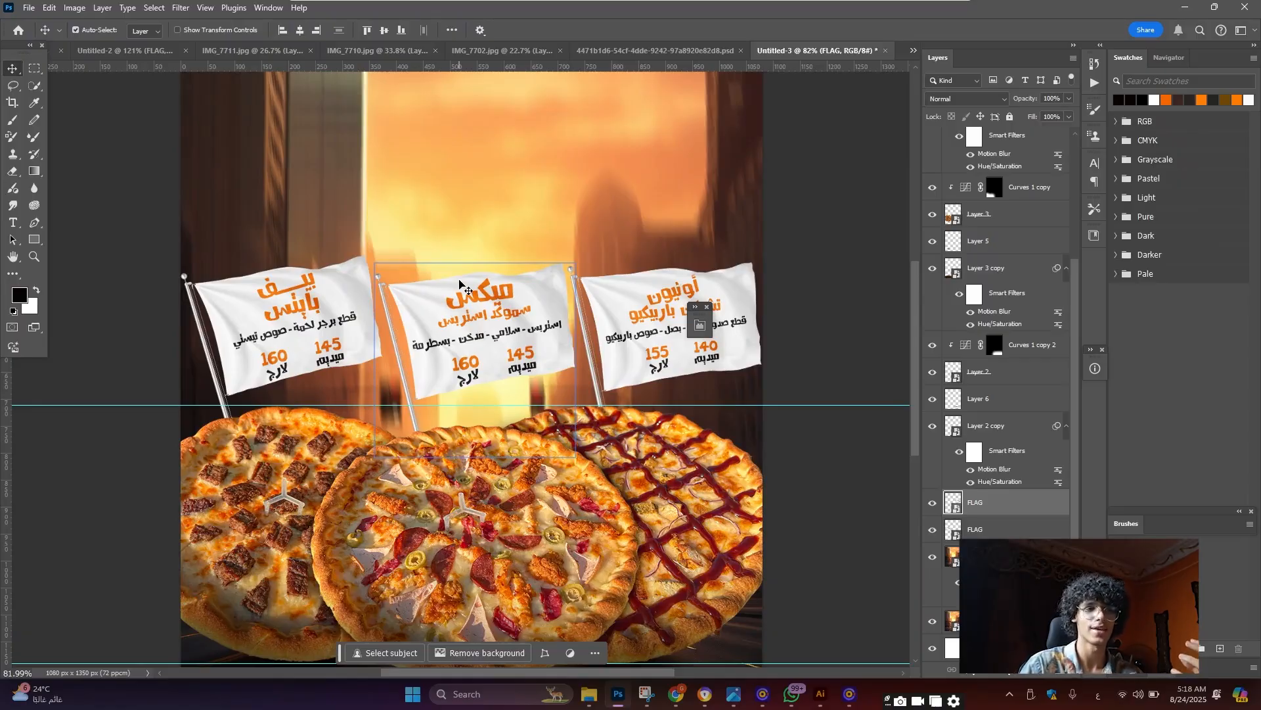
{"action": "scroll", "coordinate": [459, 284], "scroll_direction": "down", "scroll_amount": 3}
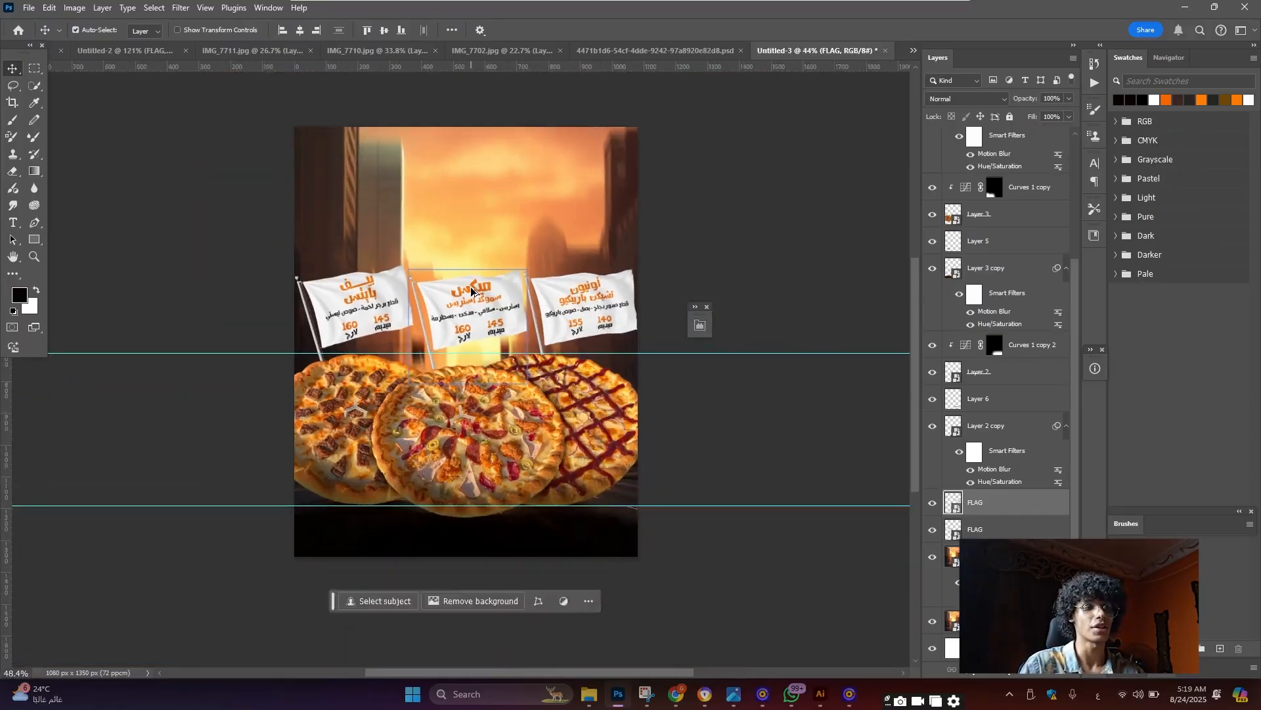
{"action": "scroll", "coordinate": [471, 290], "scroll_direction": "up", "scroll_amount": 1}
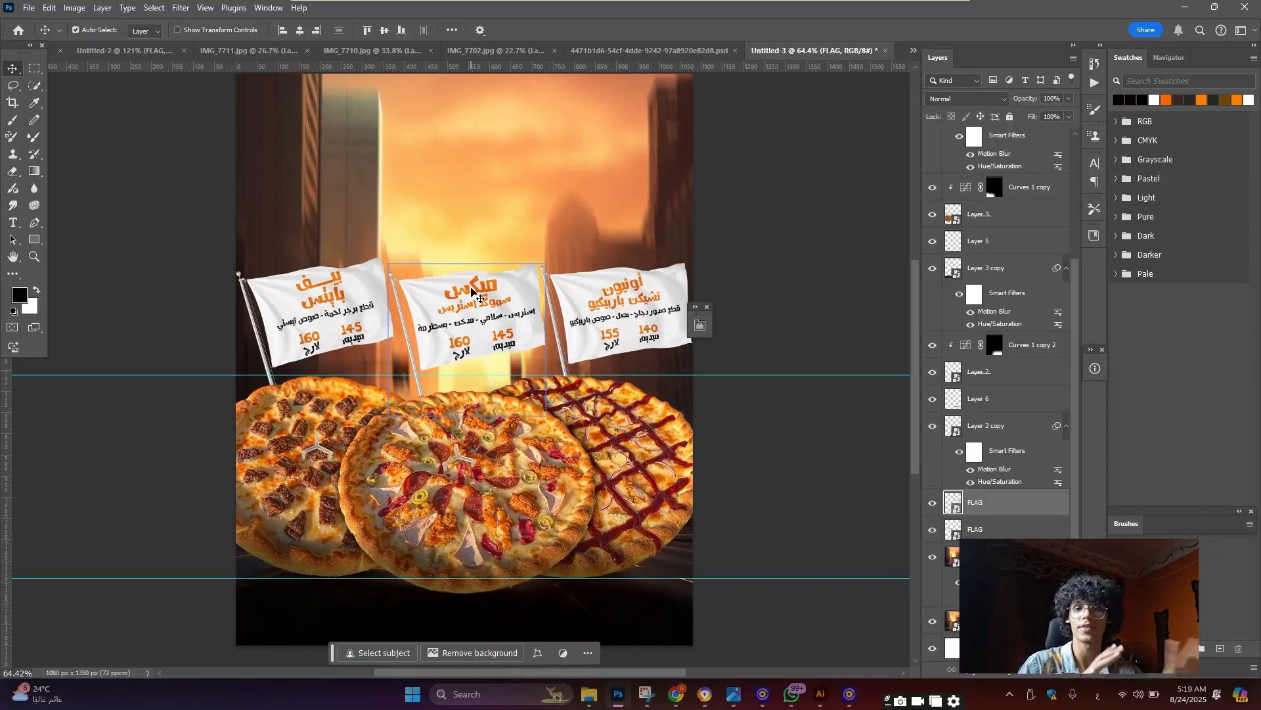
{"action": "left_click", "coordinate": [35, 104]}
{"action": "scroll", "coordinate": [352, 191], "scroll_direction": "up", "scroll_amount": 3}
Sample a deep sunset orange from the sky as the foreground colour
{"action": "left_click_drag", "start_coordinate": [484, 227], "coordinate": [501, 192]}
{"action": "left_click_drag", "start_coordinate": [458, 312], "coordinate": [460, 309]}
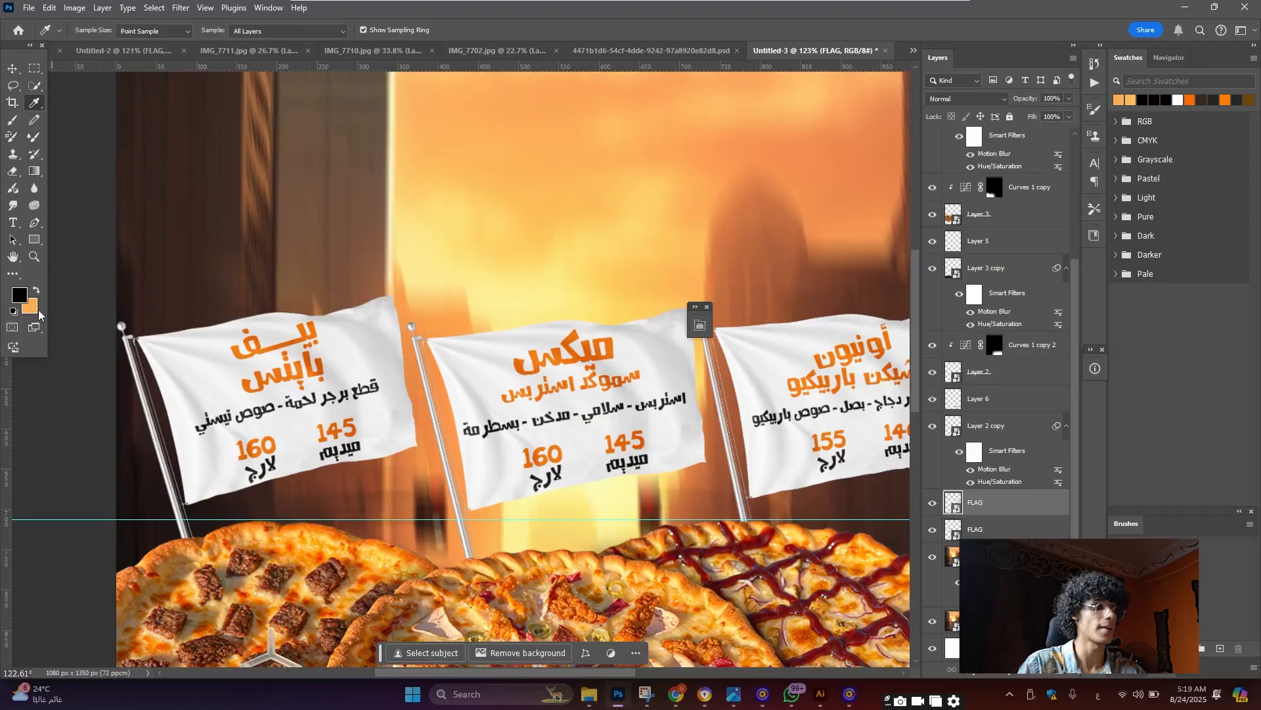
{"action": "key", "text": "x"}
{"action": "left_click", "coordinate": [19, 296]}
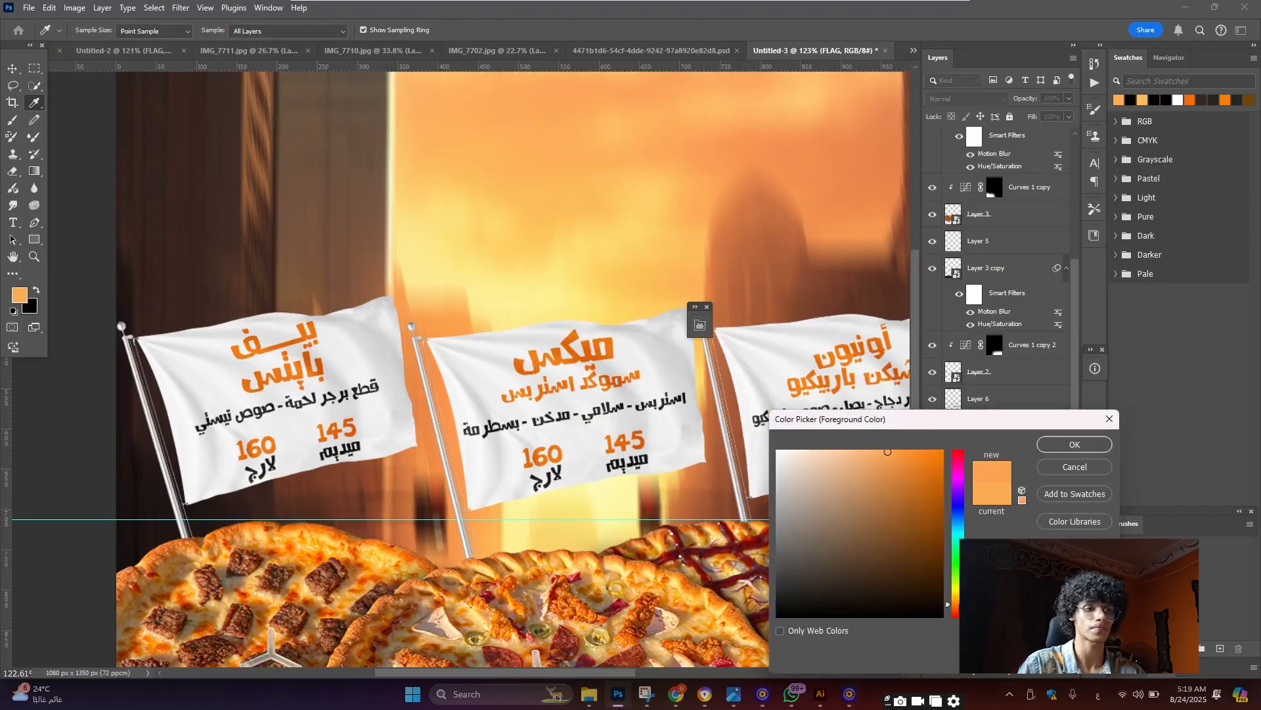
{"action": "left_click", "coordinate": [1074, 444]}
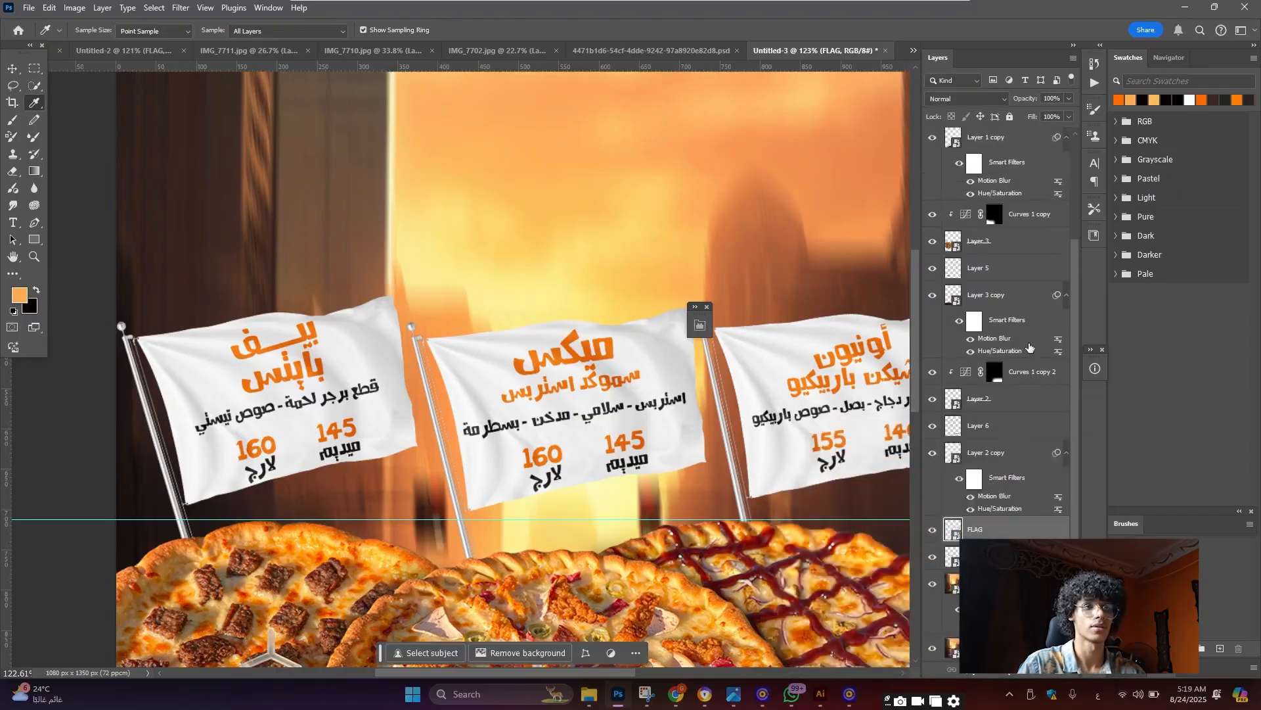
Add Layer 8 above Curves 1, paint a large soft orange glow, and set it to Screen
{"action": "scroll", "coordinate": [1029, 347], "scroll_direction": "up", "scroll_amount": 3}
{"action": "left_click", "coordinate": [1038, 151]}
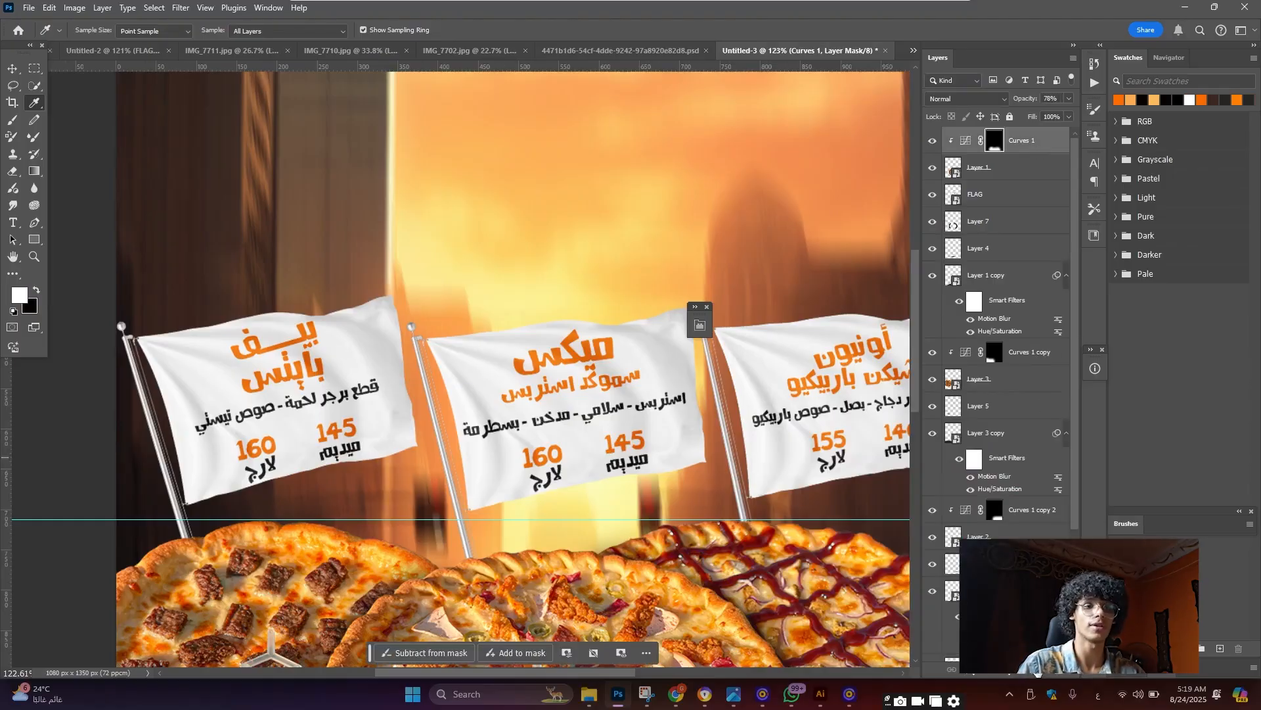
{"action": "left_click", "coordinate": [1038, 673]}
{"action": "scroll", "coordinate": [483, 391], "scroll_direction": "up", "scroll_amount": 1}
{"action": "left_click", "coordinate": [12, 121]}
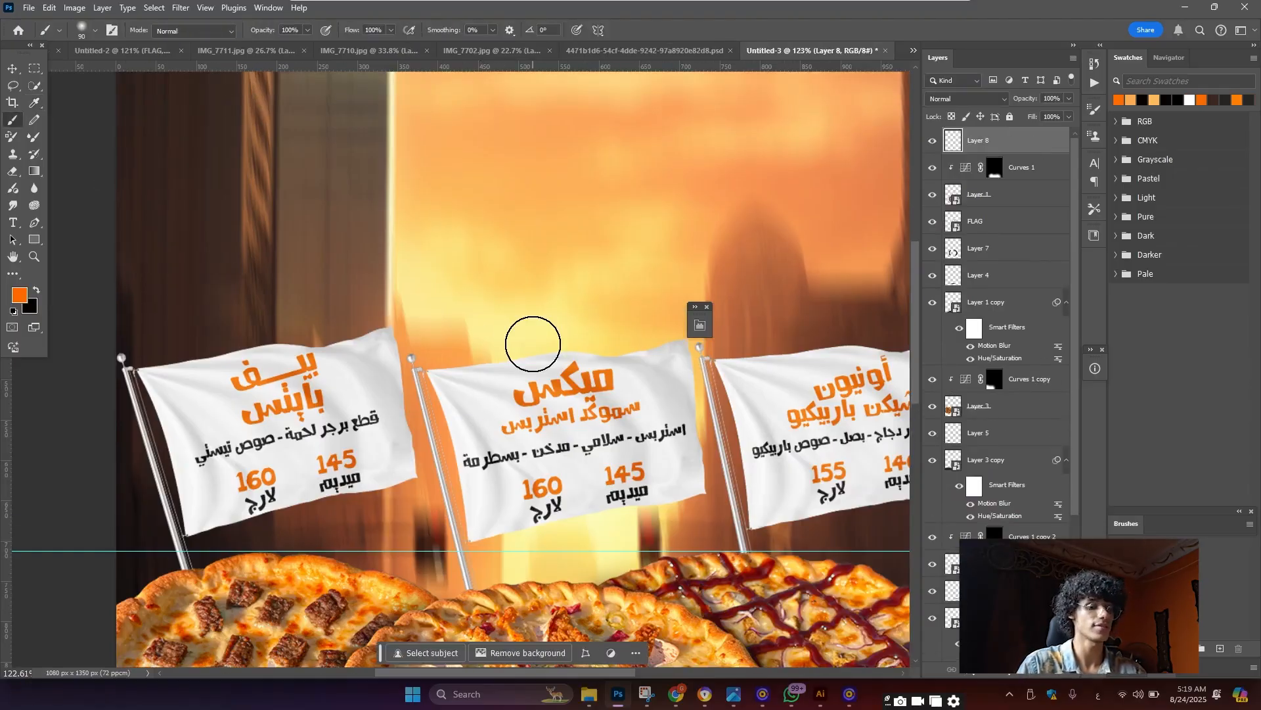
{"action": "key", "text": "bracketright"}
{"action": "key", "text": "bracketright"}
{"action": "key", "text": "bracketright"}
{"action": "key", "text": "bracketright"}
{"action": "left_click", "coordinate": [533, 343]}
{"action": "scroll", "coordinate": [580, 268], "scroll_direction": "down", "scroll_amount": 4}
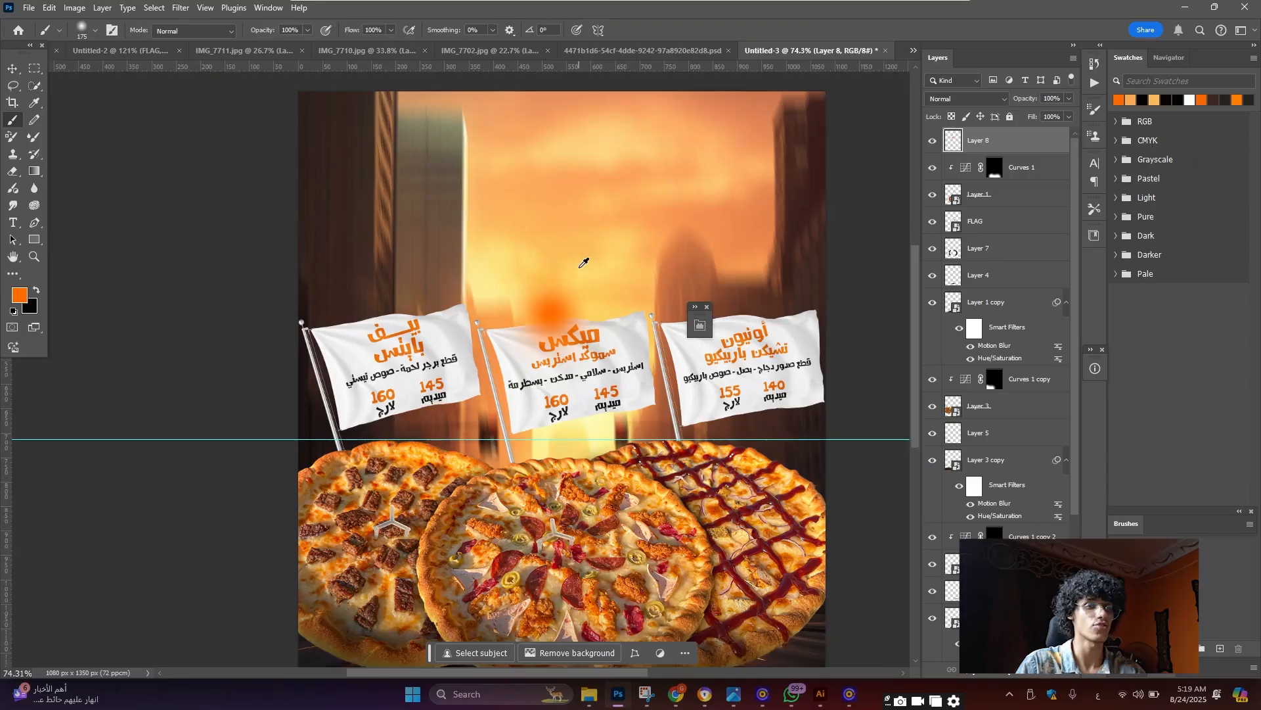
{"action": "scroll", "coordinate": [583, 263], "scroll_direction": "down", "scroll_amount": 1}
{"action": "left_click", "coordinate": [966, 98]}
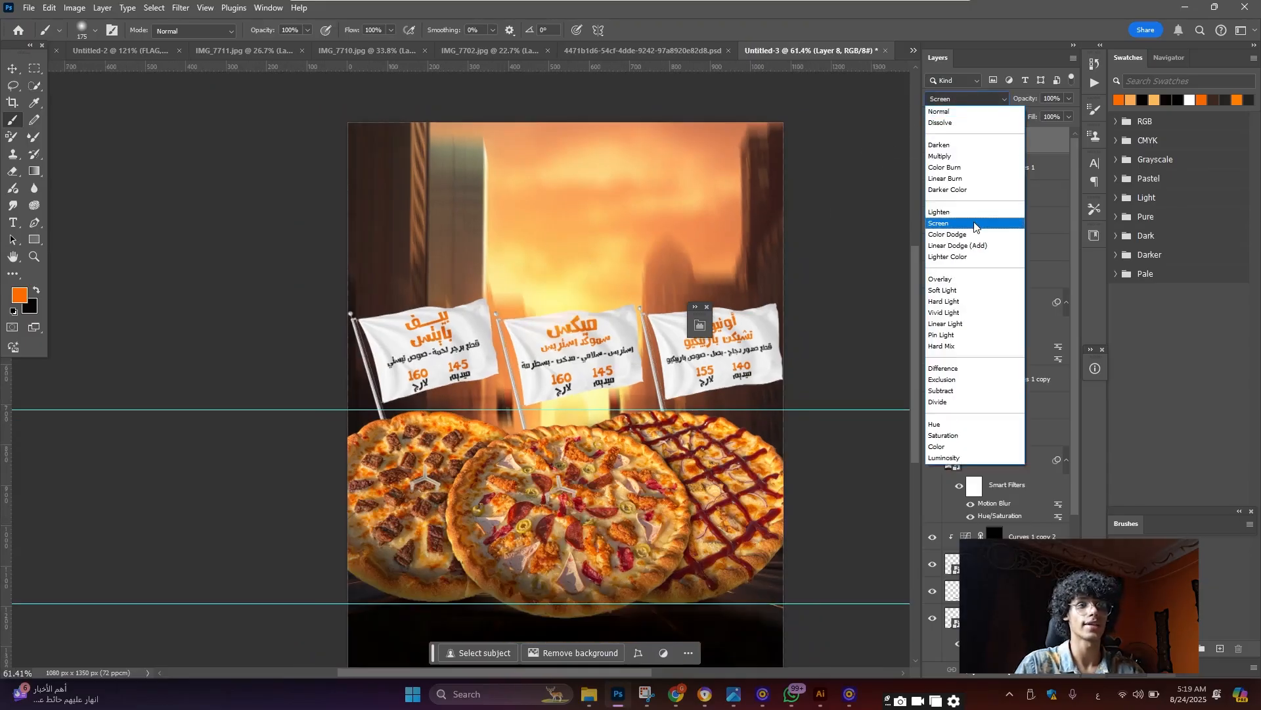
{"action": "left_click", "coordinate": [974, 222]}
Move the glow spot over the flags and scale it up to 163%
{"action": "key", "text": "ctrl+t"}
{"action": "left_click_drag", "start_coordinate": [598, 312], "coordinate": [663, 352]}
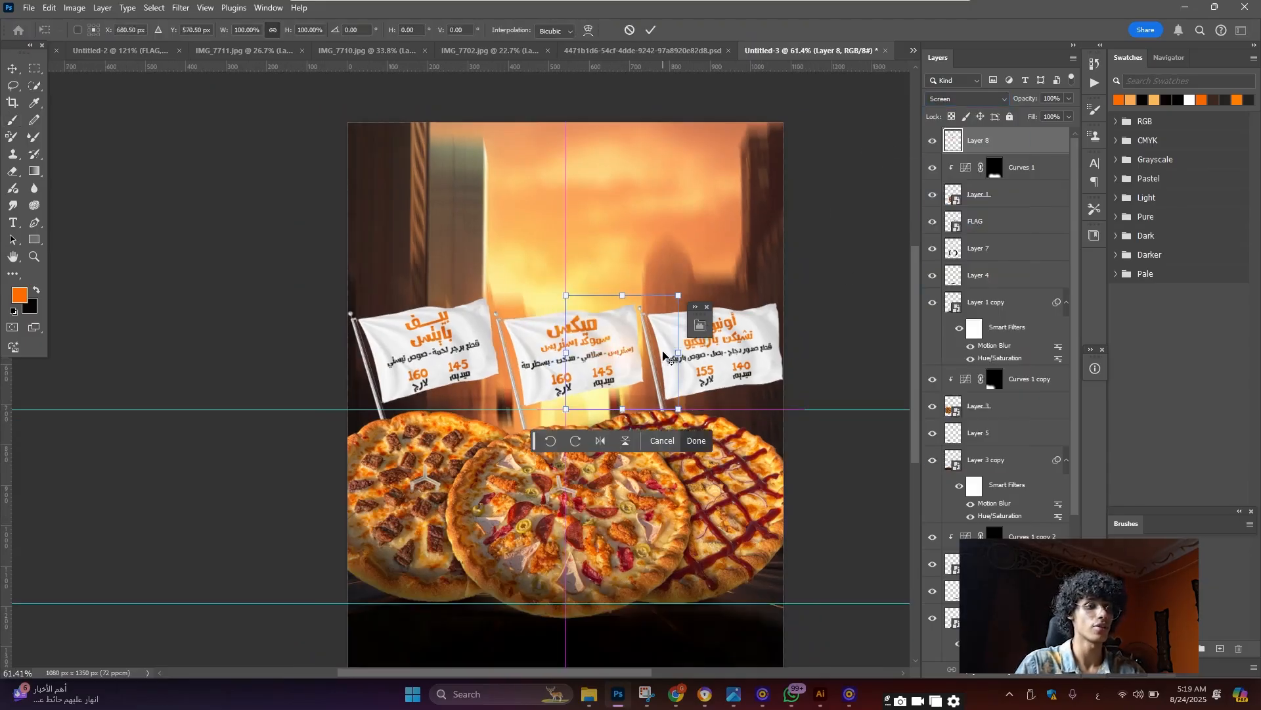
{"action": "scroll", "coordinate": [663, 355], "scroll_direction": "up", "scroll_amount": 1}
{"action": "left_click_drag", "start_coordinate": [678, 290], "coordinate": [720, 250]}
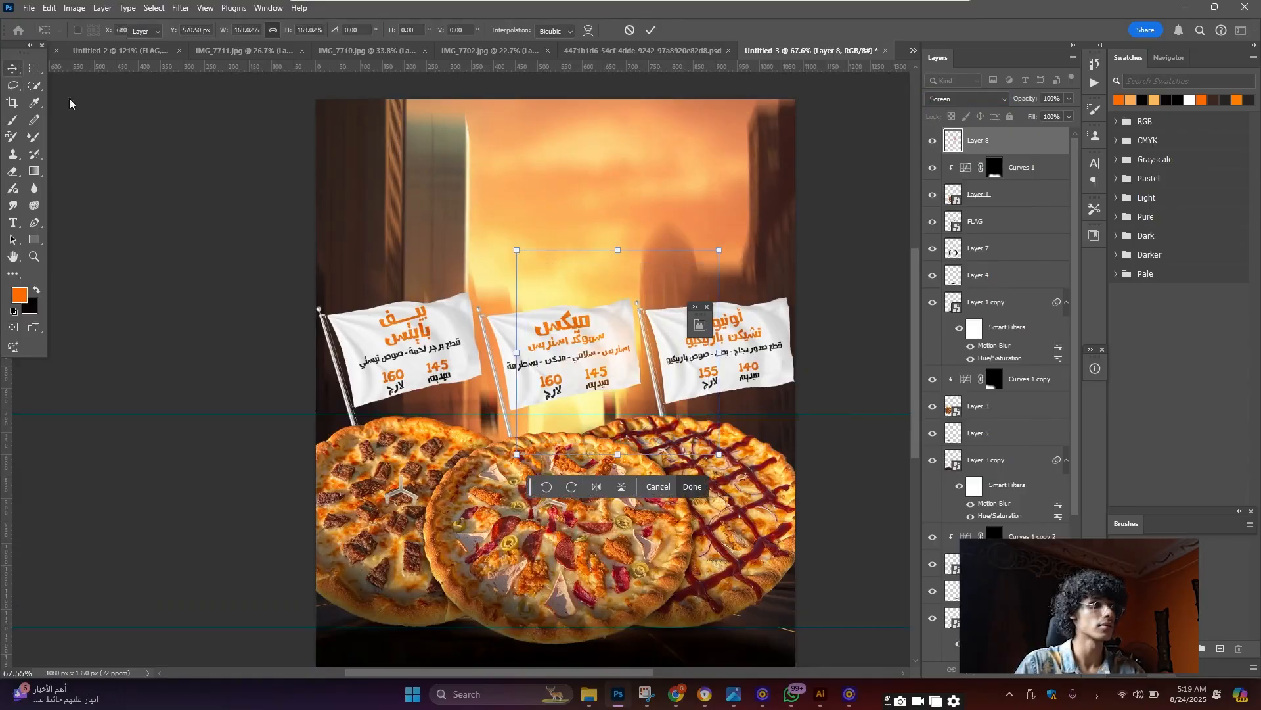
{"action": "key", "text": "Return"}
Duplicate the glow over the other flags and lower the top copy's fill to 61%
{"action": "scroll", "coordinate": [729, 374], "scroll_direction": "up", "scroll_amount": 4}
{"action": "left_click_drag", "start_coordinate": [582, 357], "coordinate": [248, 339]}
{"action": "scroll", "coordinate": [791, 351], "scroll_direction": "up", "scroll_amount": 2}
{"action": "scroll", "coordinate": [251, 339], "scroll_direction": "down", "scroll_amount": 6}
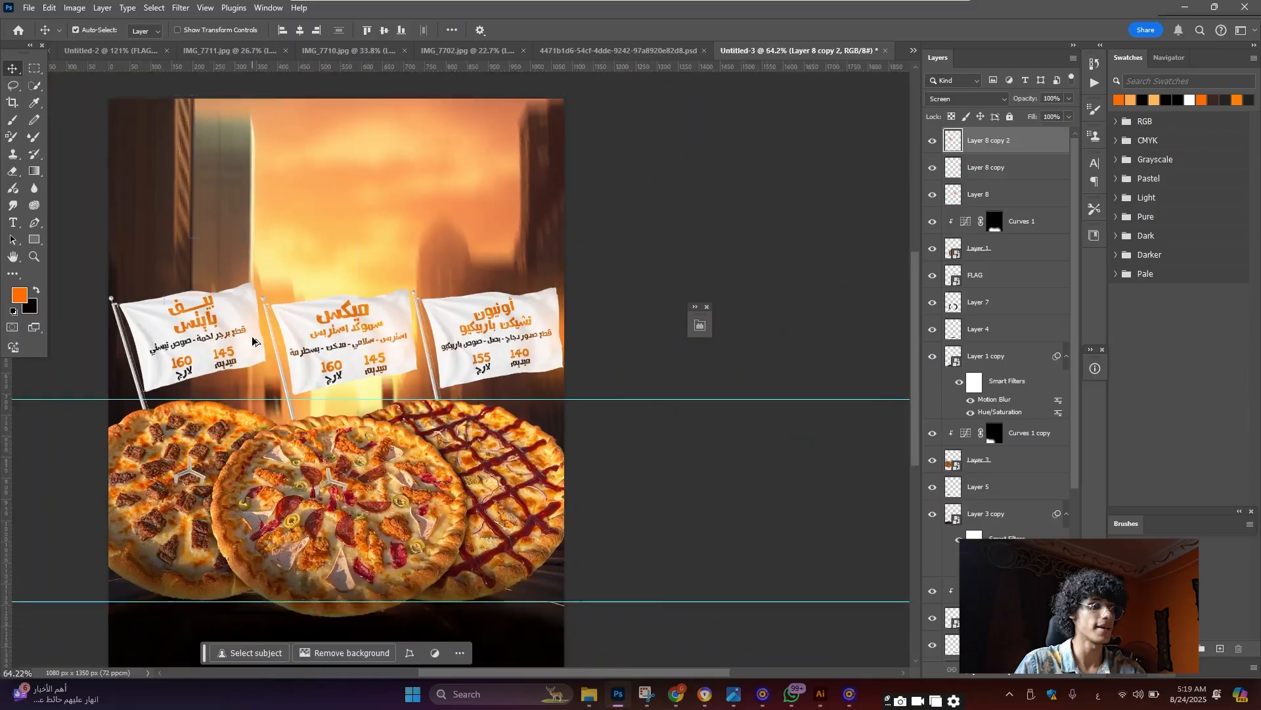
{"action": "scroll", "coordinate": [252, 341], "scroll_direction": "up", "scroll_amount": 4}
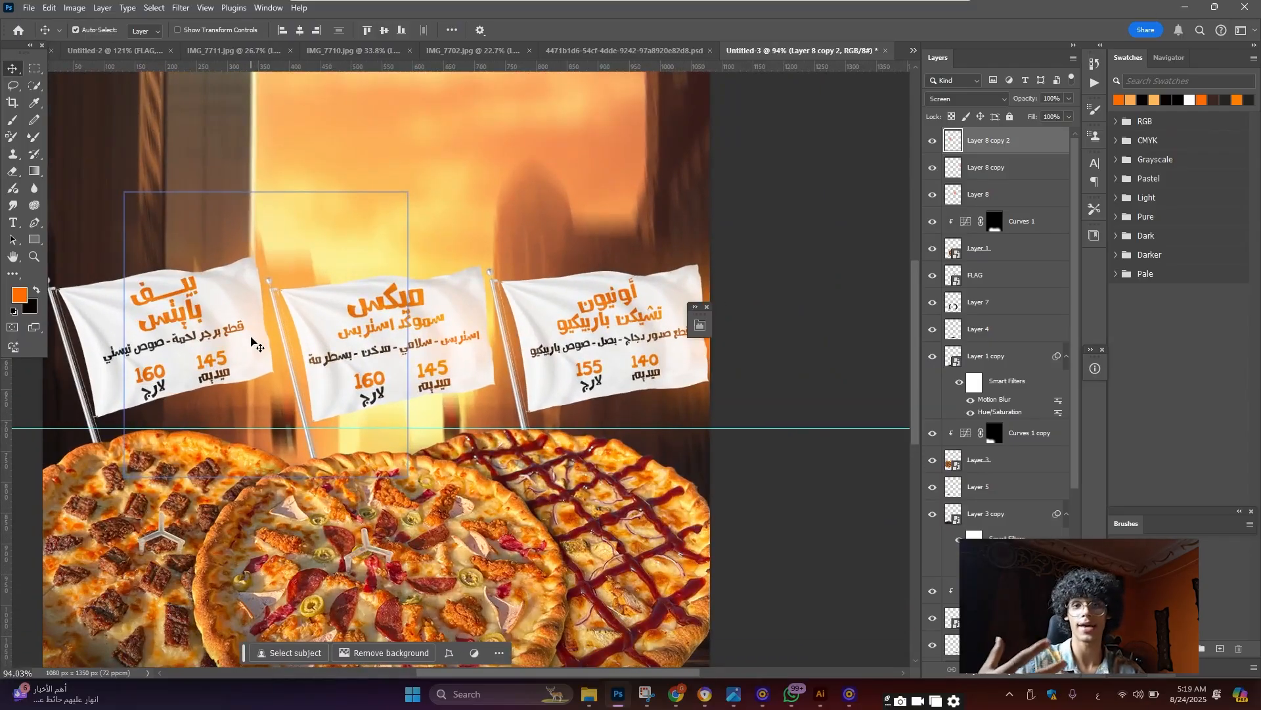
{"action": "scroll", "coordinate": [262, 348], "scroll_direction": "down", "scroll_amount": 2}
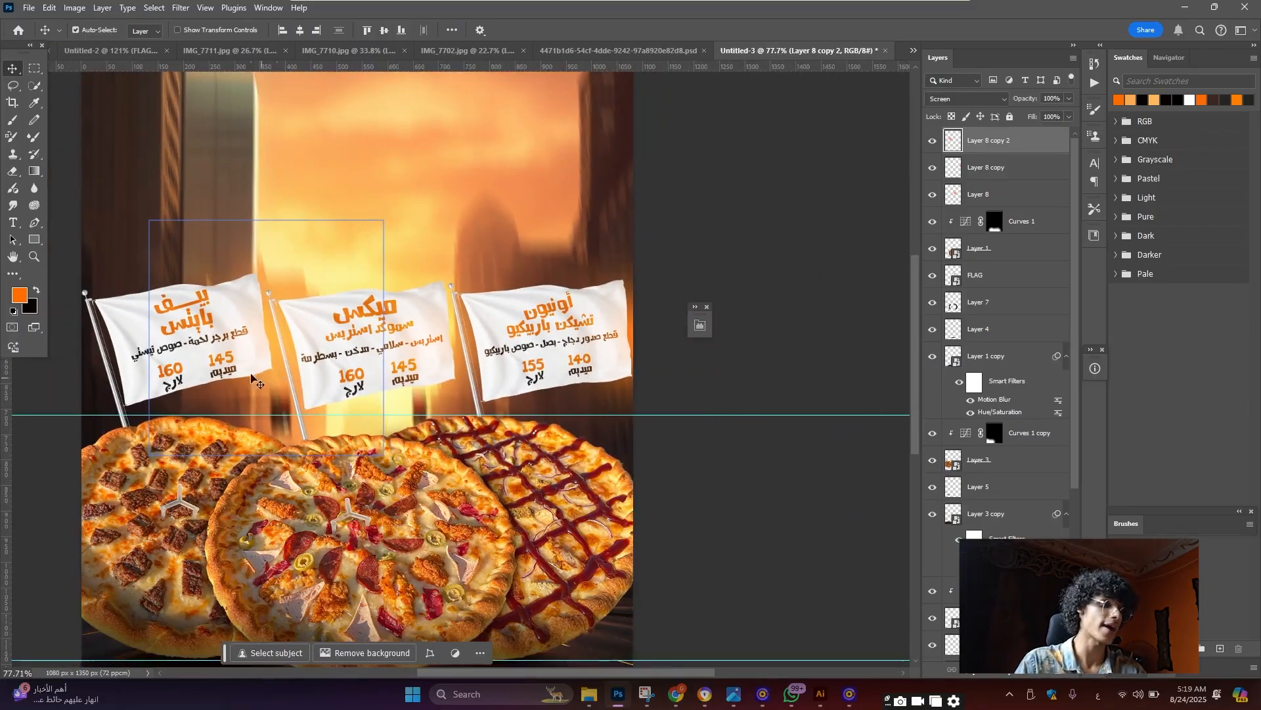
{"action": "scroll", "coordinate": [251, 378], "scroll_direction": "down", "scroll_amount": 1}
{"action": "left_click_drag", "start_coordinate": [251, 285], "coordinate": [230, 485]}
{"action": "scroll", "coordinate": [229, 485], "scroll_direction": "up", "scroll_amount": 2}
{"action": "left_click_drag", "start_coordinate": [1032, 117], "coordinate": [1012, 125]}
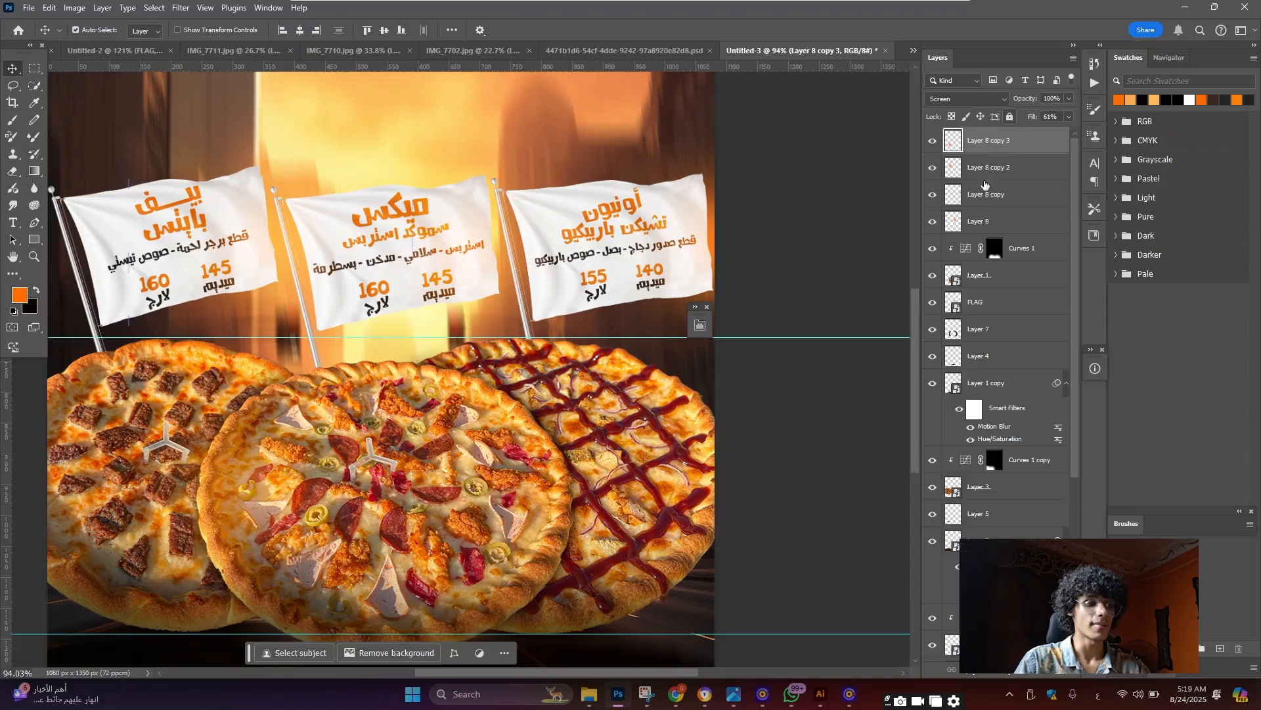
{"action": "scroll", "coordinate": [230, 447], "scroll_direction": "down", "scroll_amount": 1}
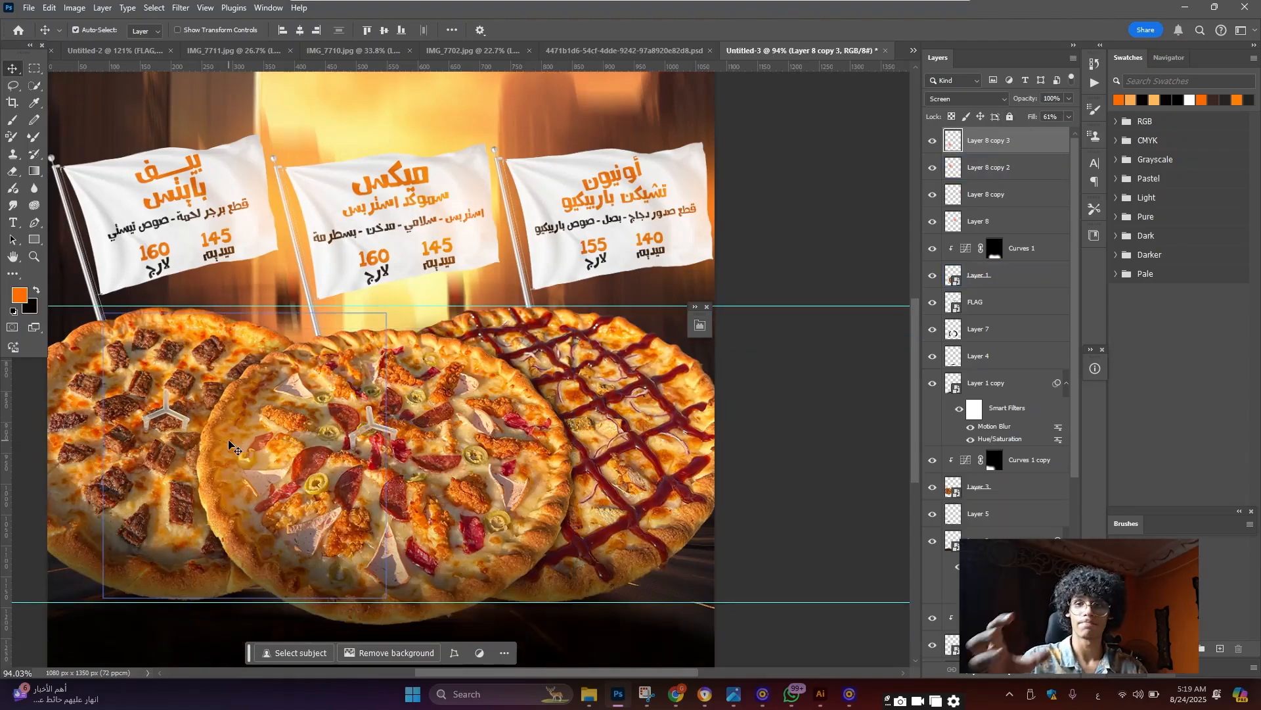
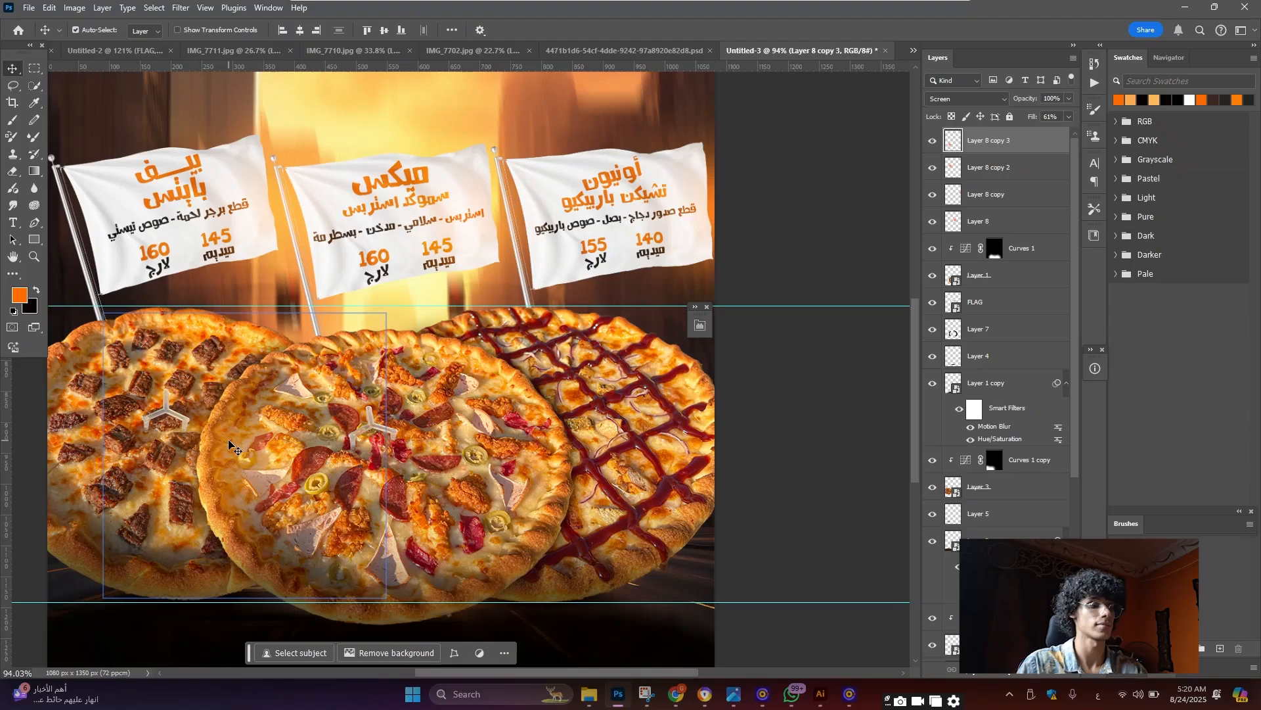
Duplicate Layer 8 copy 3 and toggle the copies' visibility to compare the glow
{"action": "left_click_drag", "start_coordinate": [221, 471], "coordinate": [550, 449]}
{"action": "scroll", "coordinate": [423, 402], "scroll_direction": "down", "scroll_amount": 5}
{"action": "scroll", "coordinate": [423, 407], "scroll_direction": "up", "scroll_amount": 2}
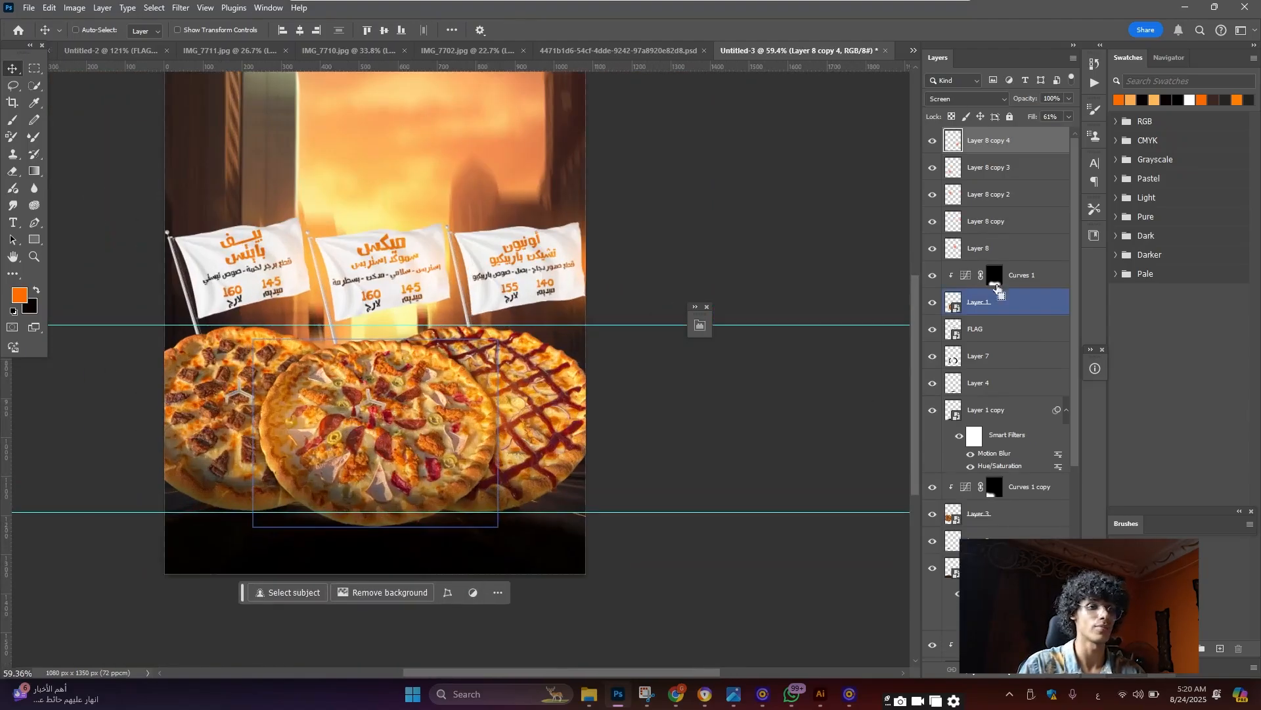
{"action": "left_click", "coordinate": [937, 170], "text": "shift"}
{"action": "left_click_drag", "start_coordinate": [935, 169], "coordinate": [936, 142]}
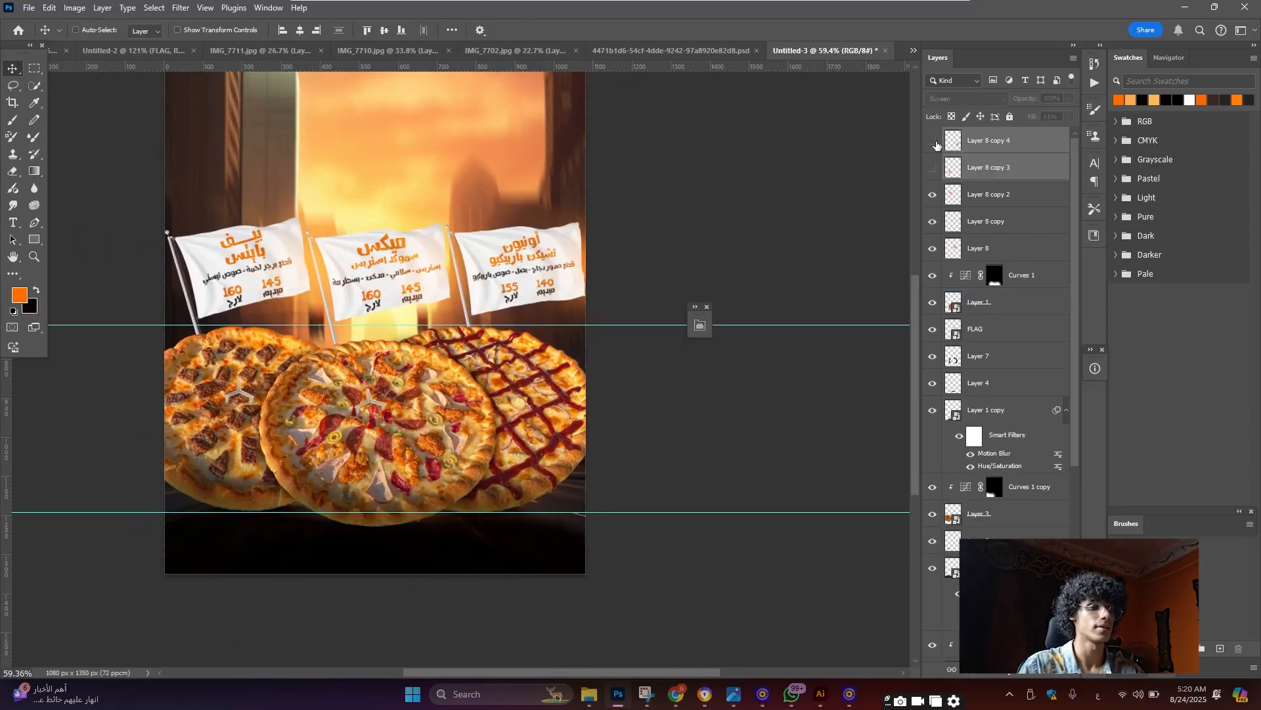
{"action": "key", "text": "ctrl+z"}
{"action": "scroll", "coordinate": [489, 284], "scroll_direction": "down", "scroll_amount": 3}
{"action": "scroll", "coordinate": [457, 271], "scroll_direction": "up", "scroll_amount": 4}
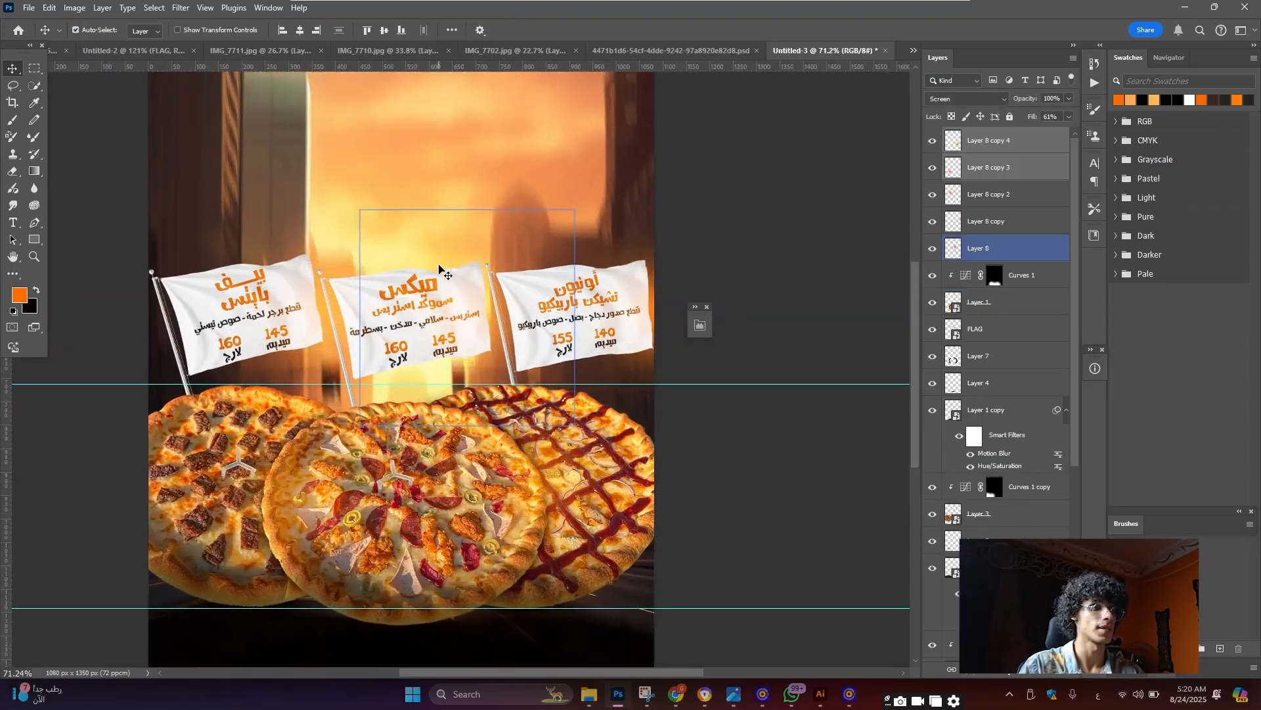
View the Untitled-2 poster, then return to Freepik and select the old search words
{"action": "left_click", "coordinate": [121, 52]}
{"action": "scroll", "coordinate": [505, 193], "scroll_direction": "down", "scroll_amount": 5}
{"action": "scroll", "coordinate": [506, 196], "scroll_direction": "up", "scroll_amount": 2}
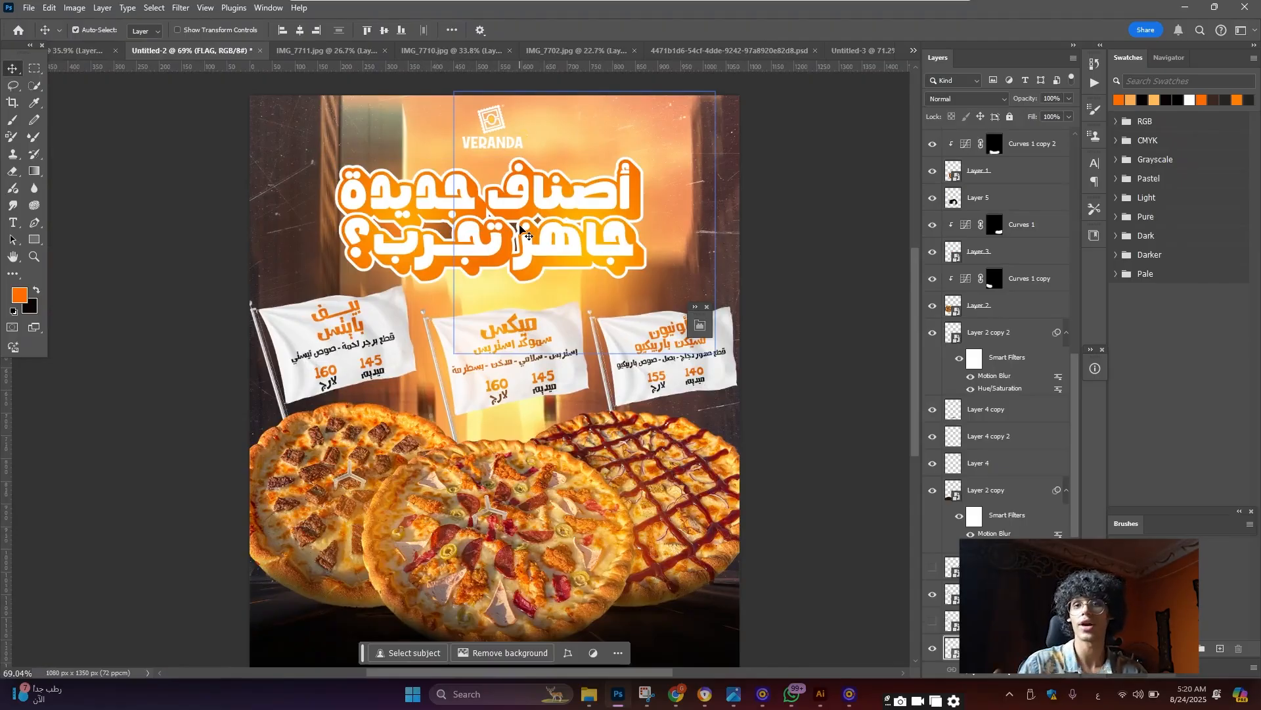
{"action": "left_click", "coordinate": [676, 694]}
{"action": "double_click", "coordinate": [527, 72]}
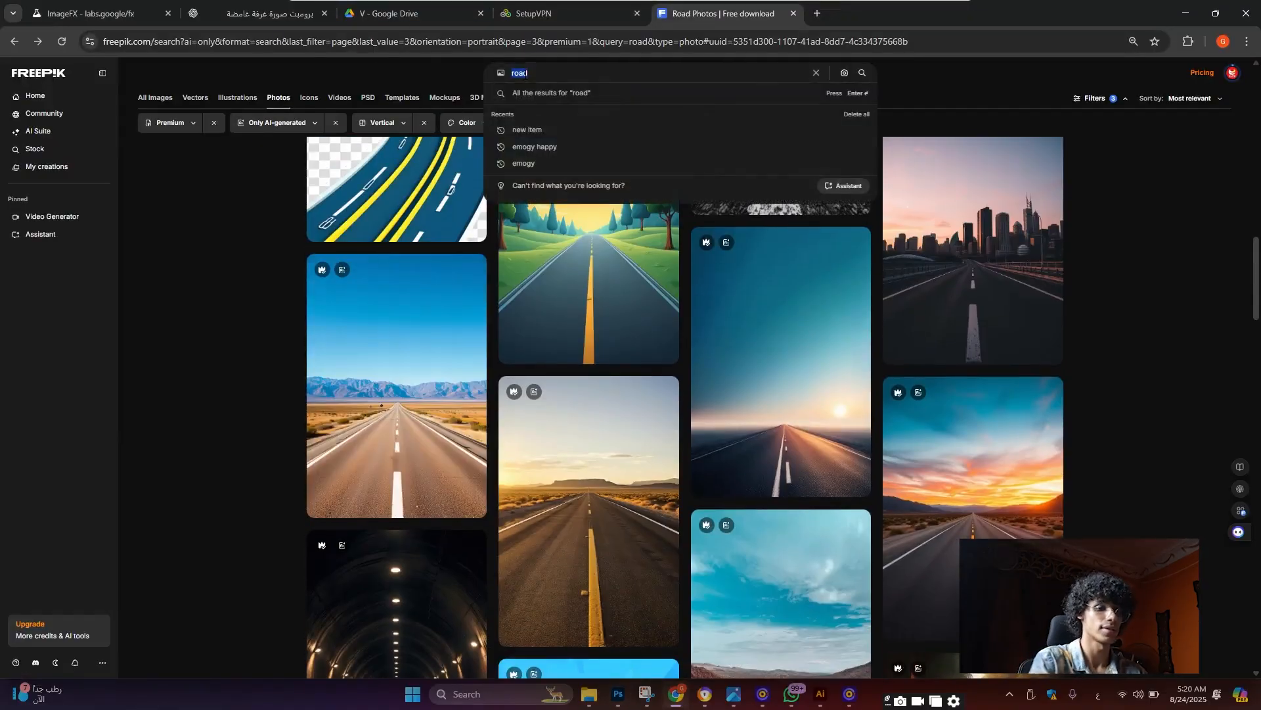
Search Freepik for 'text effect' vectors without AI or vertical filters and open Studio Design
{"action": "type", "text": "text effect"}
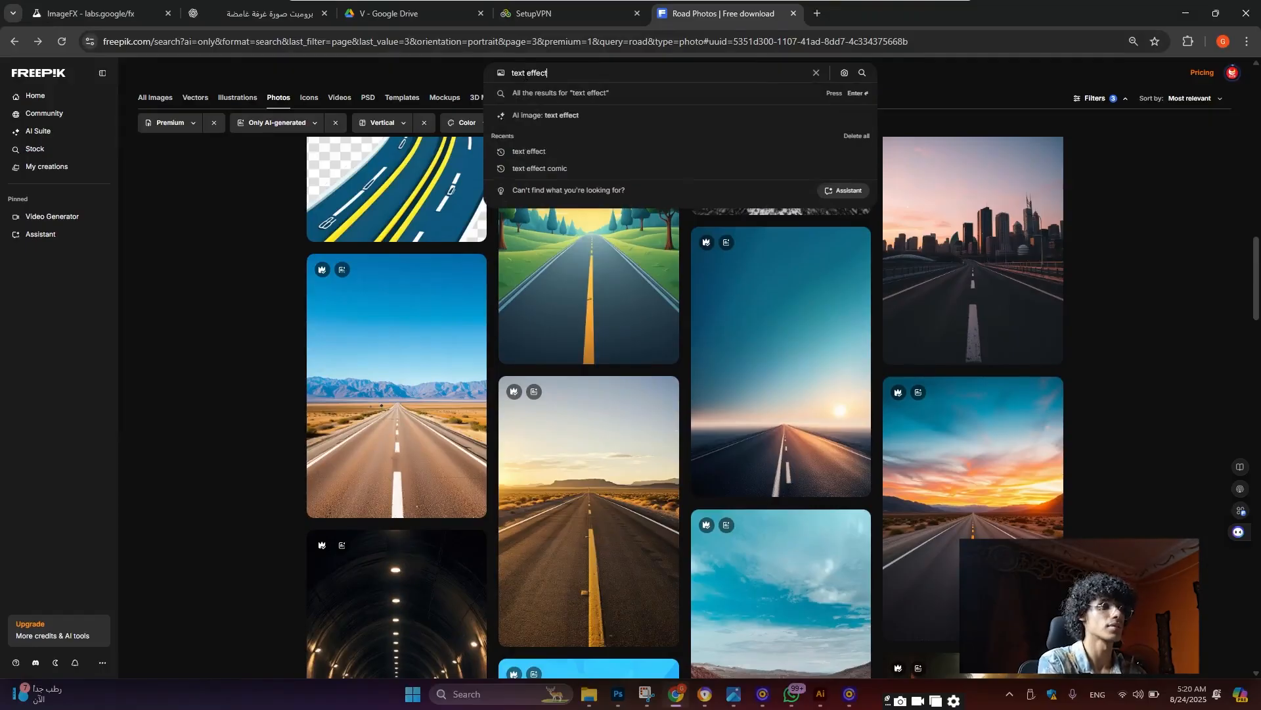
{"action": "key", "text": "Return"}
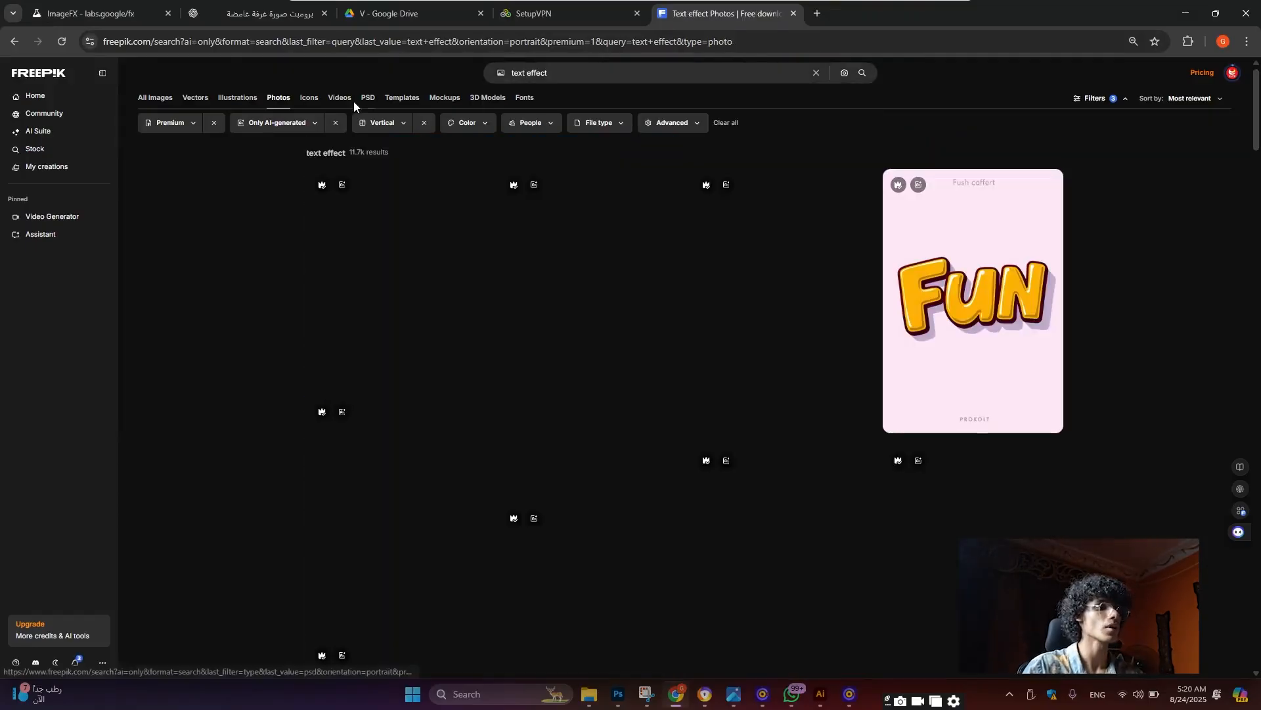
{"action": "left_click", "coordinate": [335, 123]}
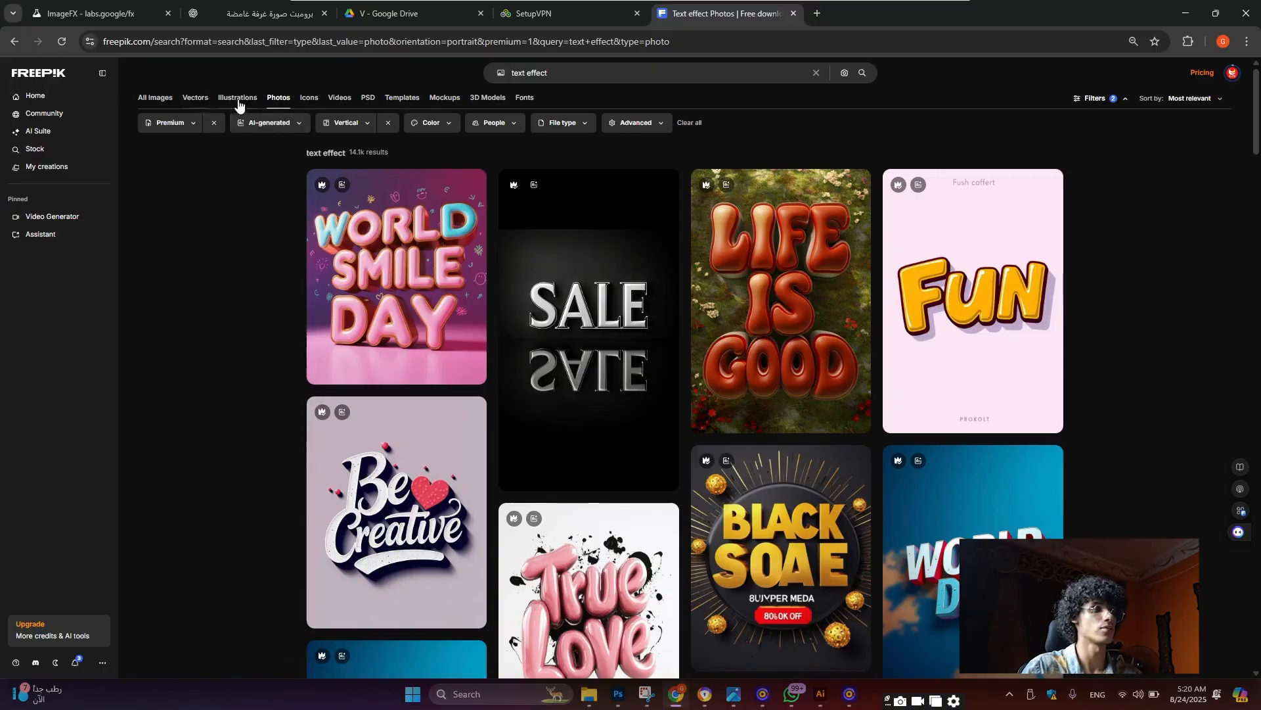
{"action": "left_click", "coordinate": [195, 98]}
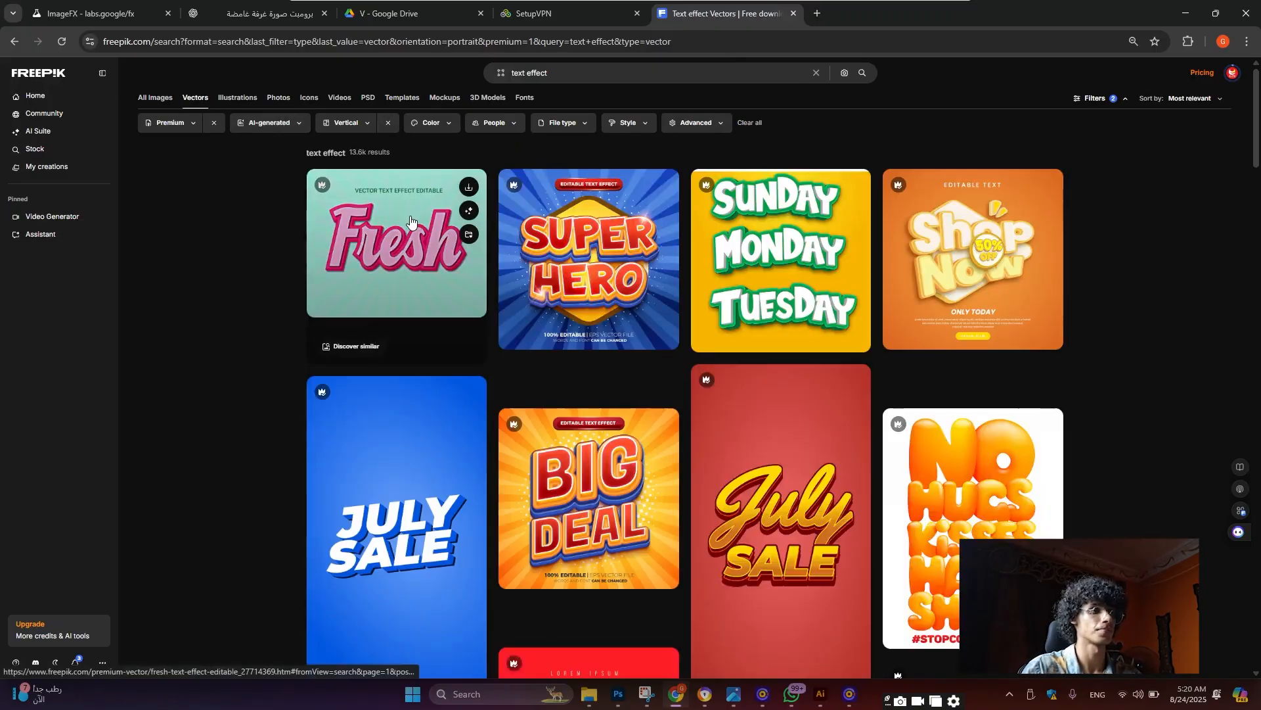
{"action": "left_click", "coordinate": [388, 124]}
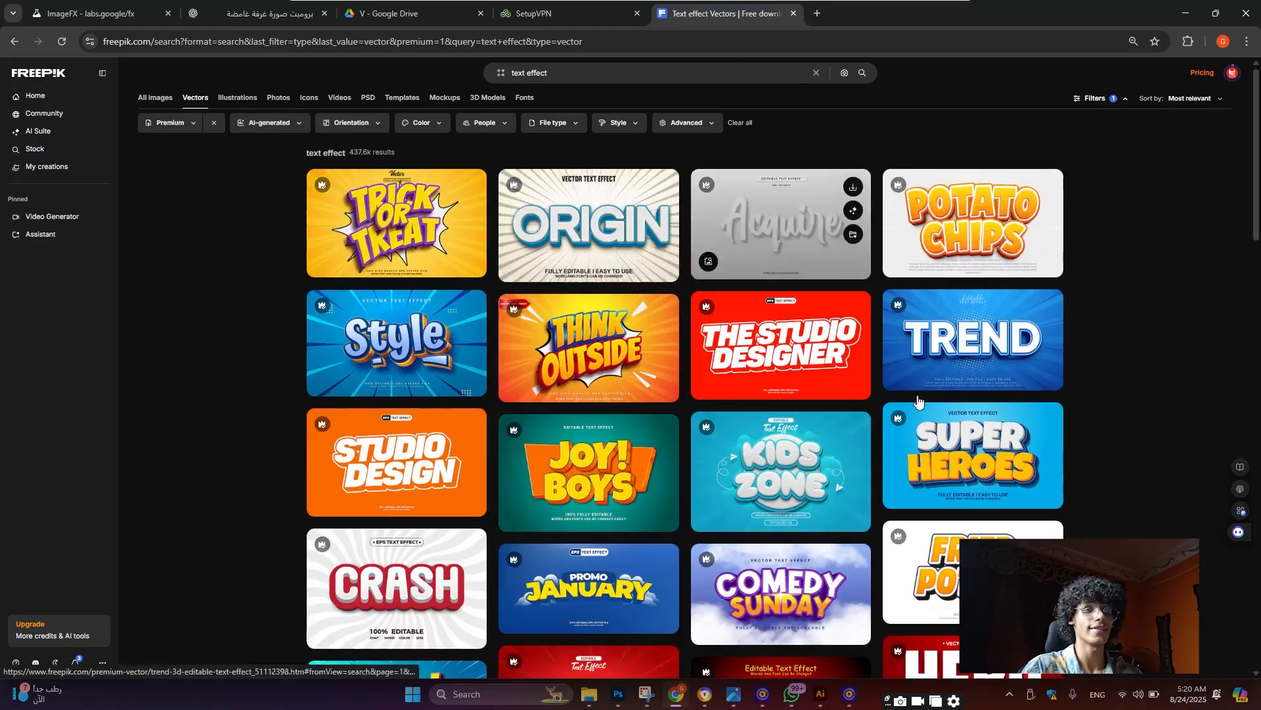
{"action": "scroll", "coordinate": [657, 394], "scroll_direction": "down", "scroll_amount": 1}
{"action": "left_click", "coordinate": [436, 399]}
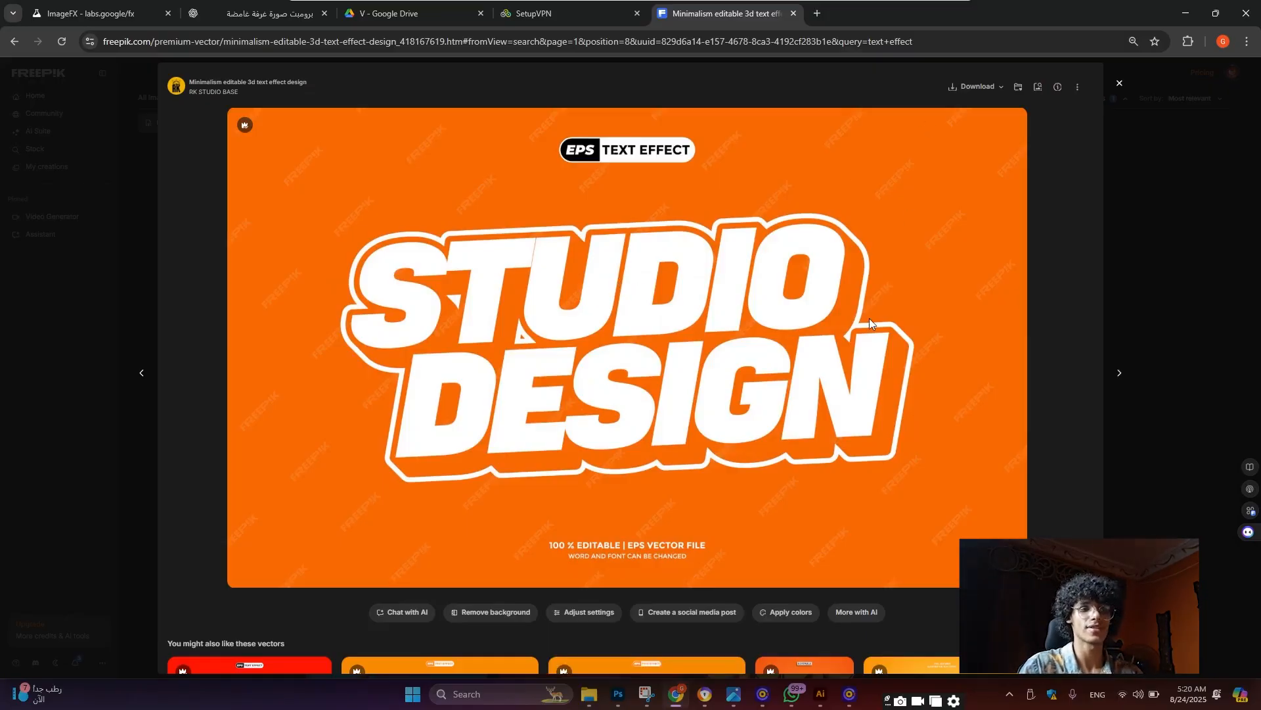
{"action": "left_click", "coordinate": [821, 695]}
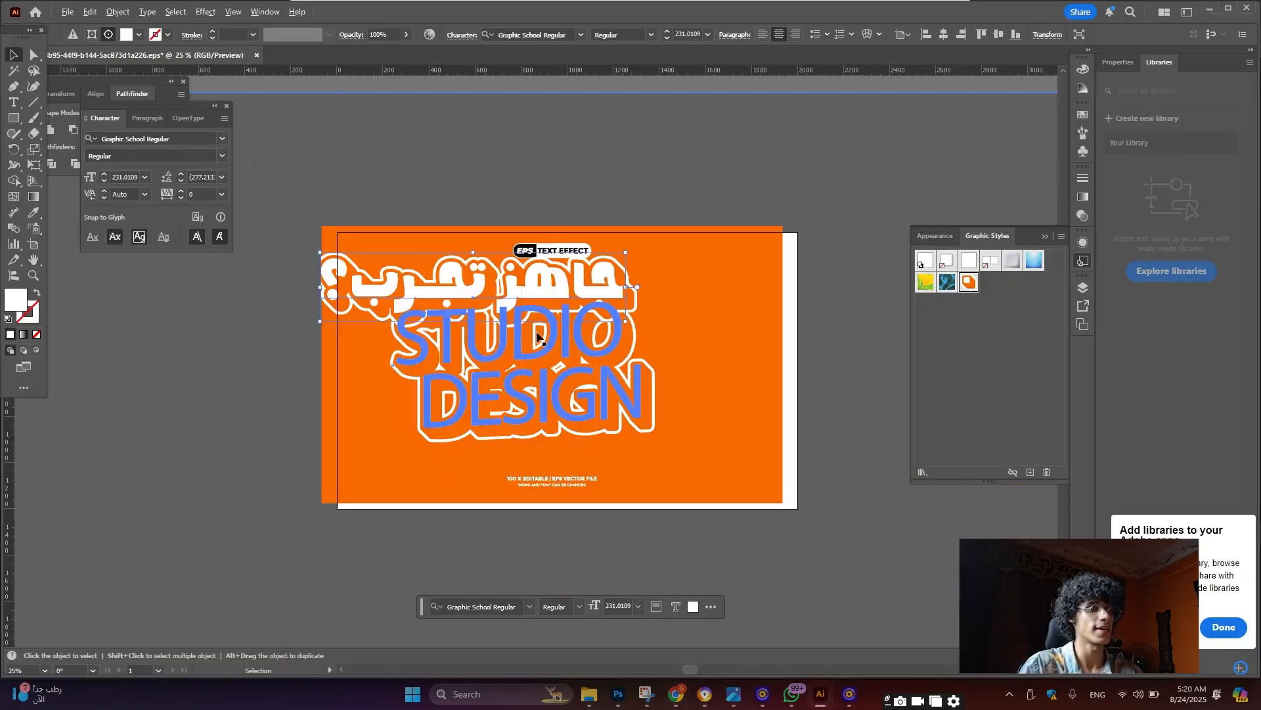
Snap the orange background to the artboard and move the STUDIO DESIGN text down-right
{"action": "scroll", "coordinate": [525, 305], "scroll_direction": "up", "scroll_amount": 1}
{"action": "scroll", "coordinate": [546, 335], "scroll_direction": "down", "scroll_amount": 1}
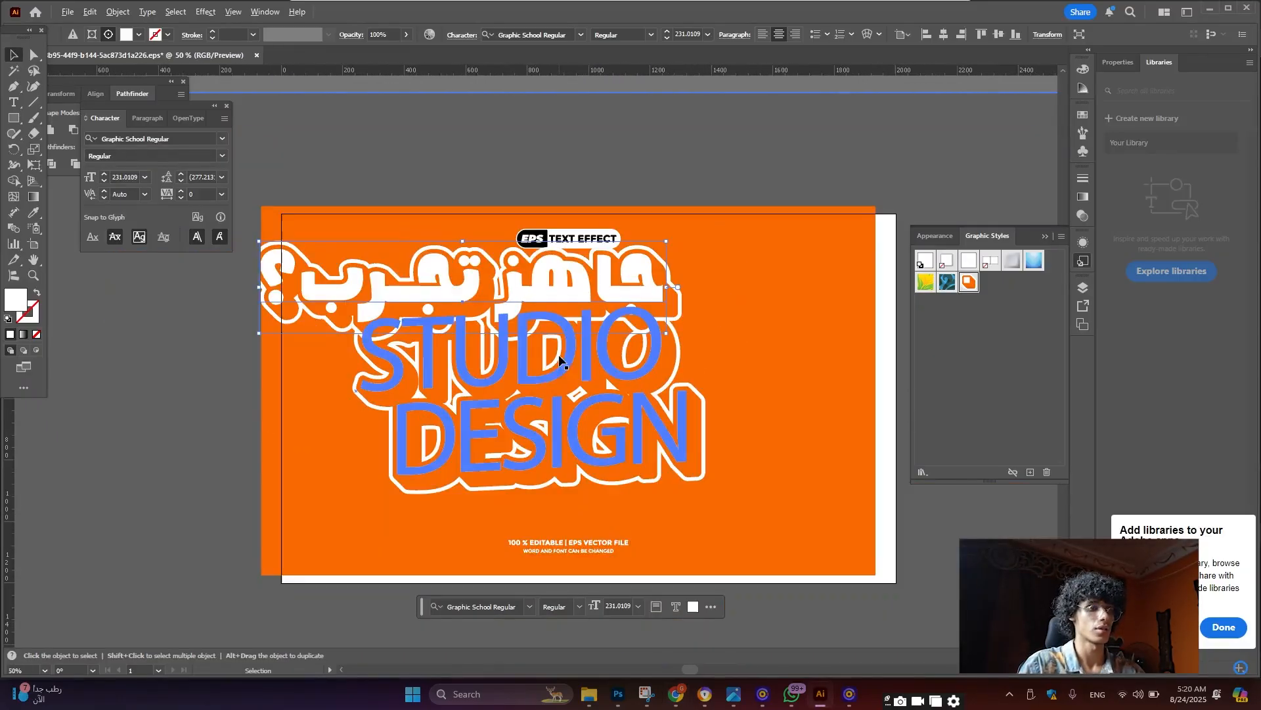
{"action": "left_click_drag", "start_coordinate": [751, 263], "coordinate": [770, 266]}
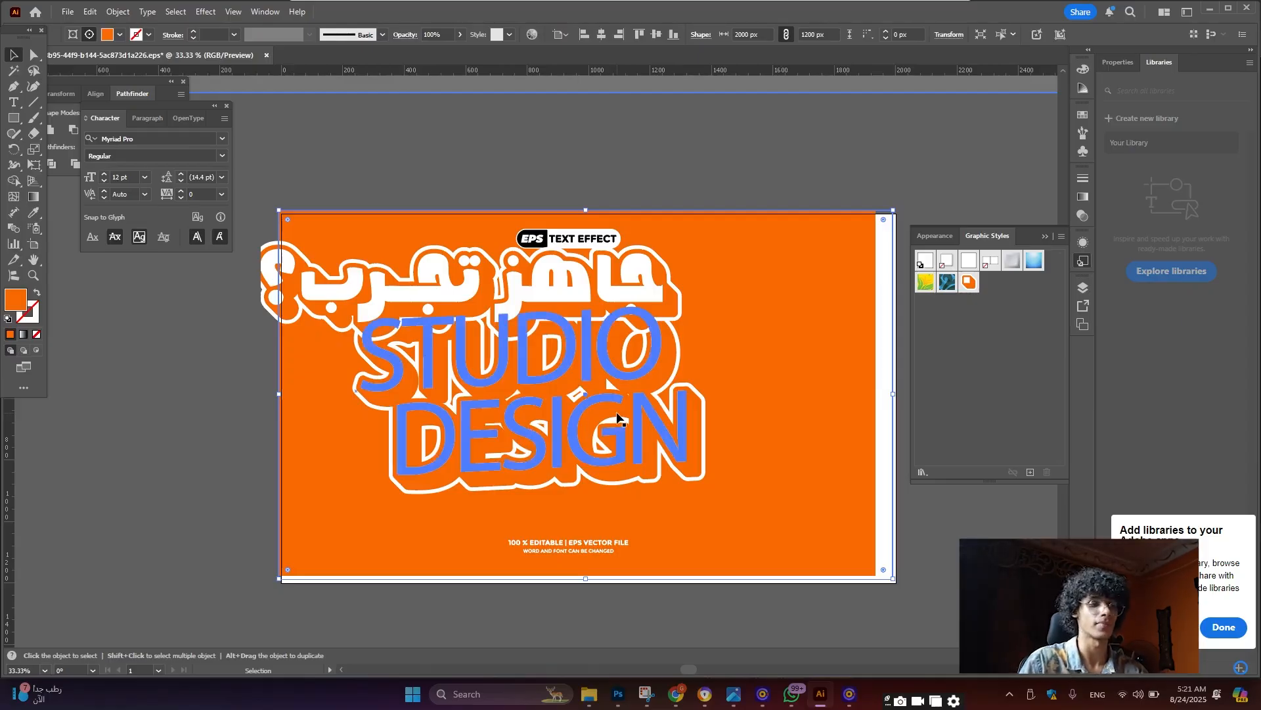
{"action": "left_click_drag", "start_coordinate": [617, 412], "coordinate": [644, 428]}
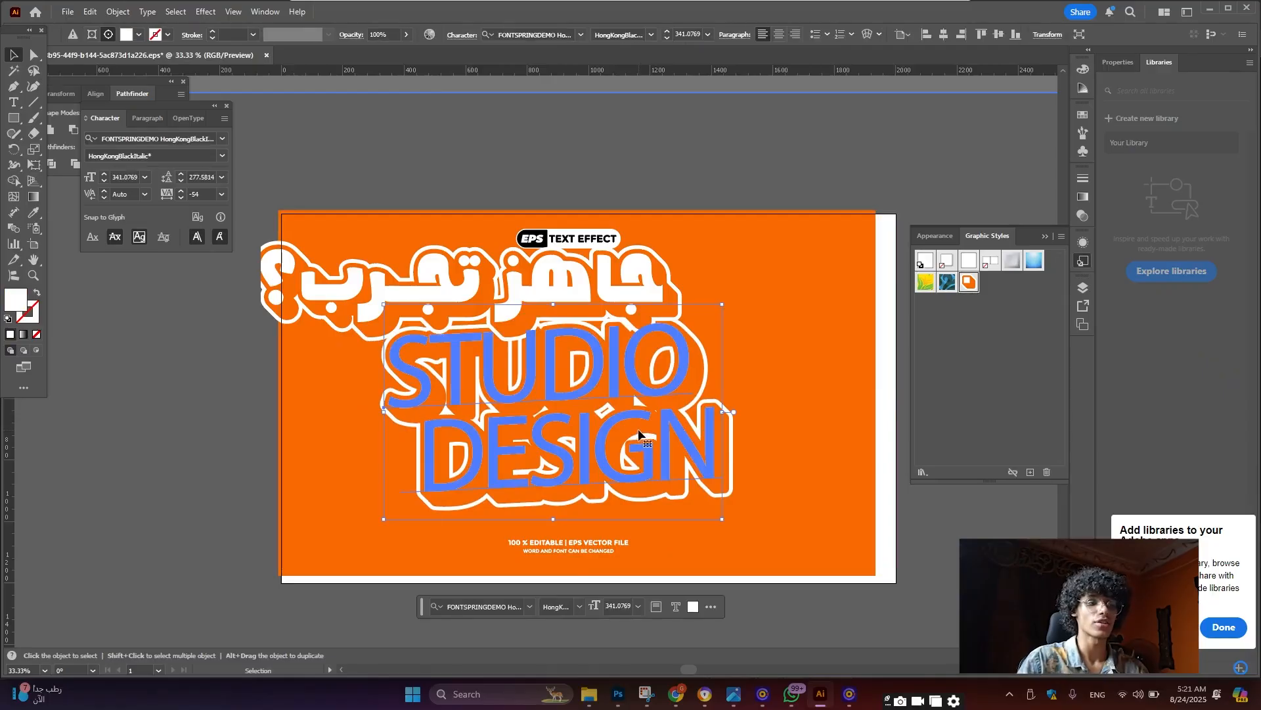
{"action": "double_click", "coordinate": [639, 429]}
{"action": "left_click", "coordinate": [13, 54]}
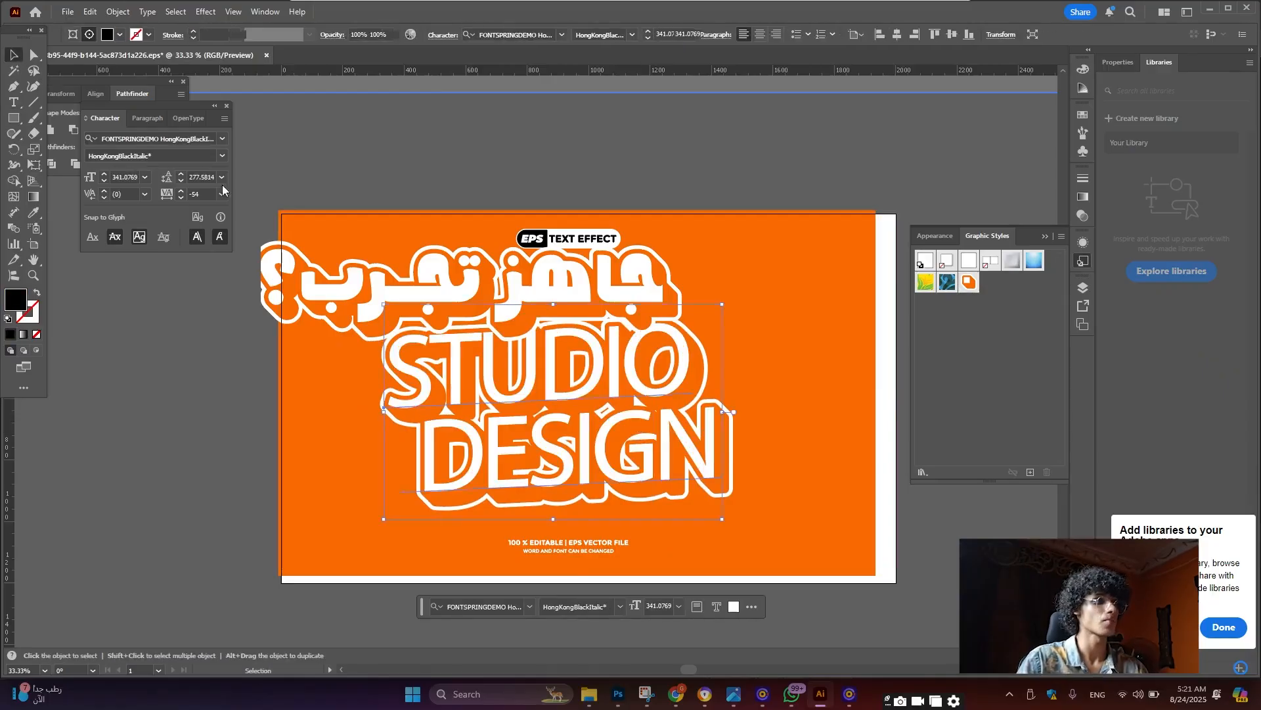
{"action": "left_click_drag", "start_coordinate": [606, 385], "coordinate": [971, 354]}
Check the panel list without choosing anything, then return to the Photoshop poster
{"action": "scroll", "coordinate": [687, 384], "scroll_direction": "down", "scroll_amount": 1}
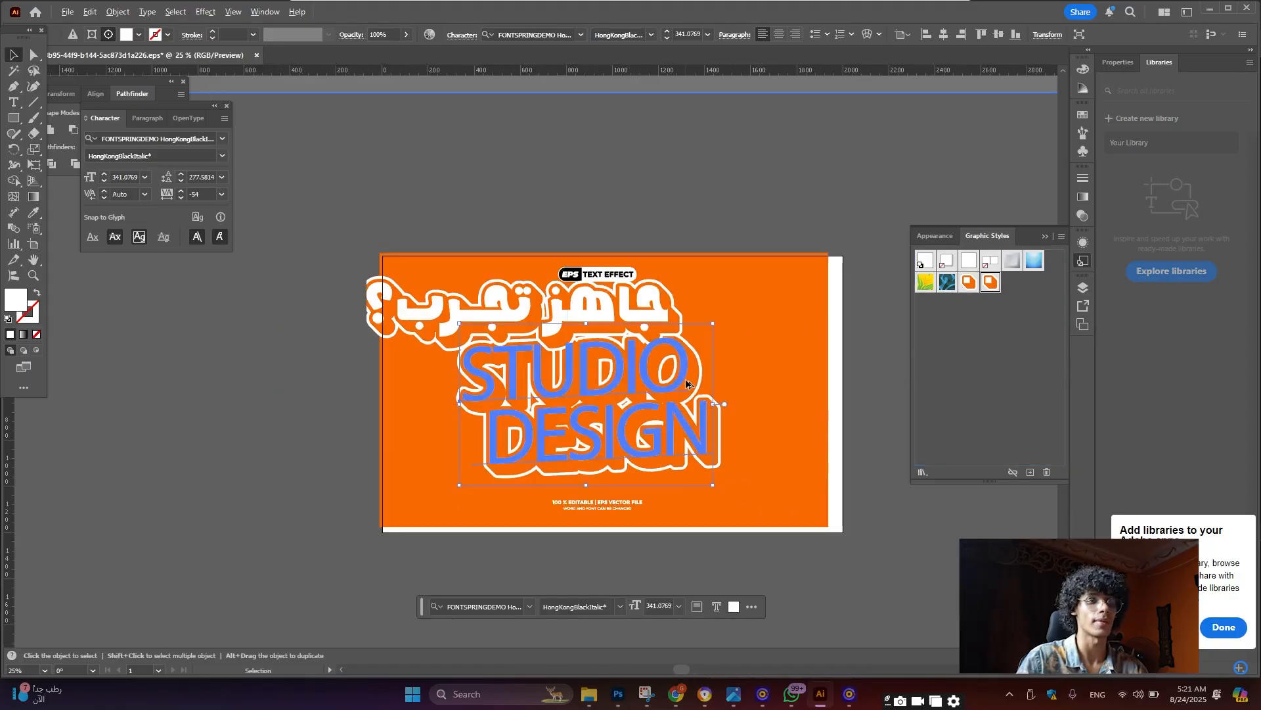
{"action": "scroll", "coordinate": [687, 384], "scroll_direction": "up", "scroll_amount": 1}
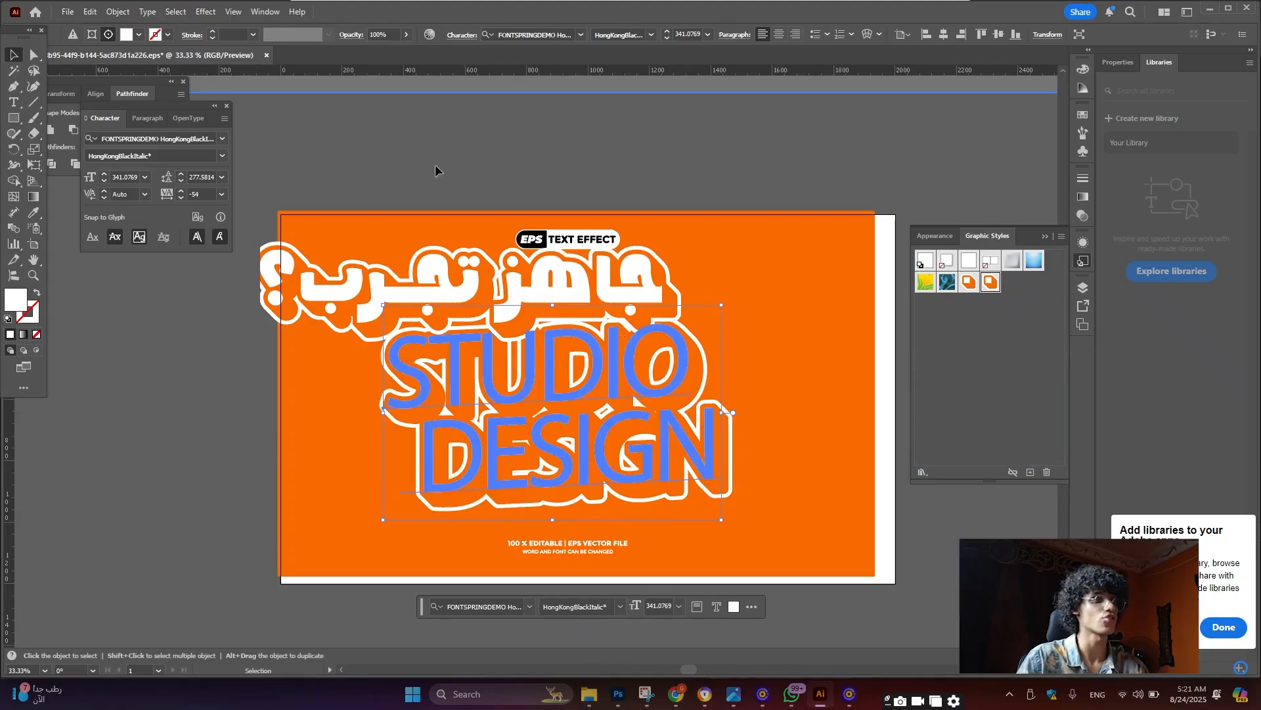
{"action": "left_click", "coordinate": [266, 12]}
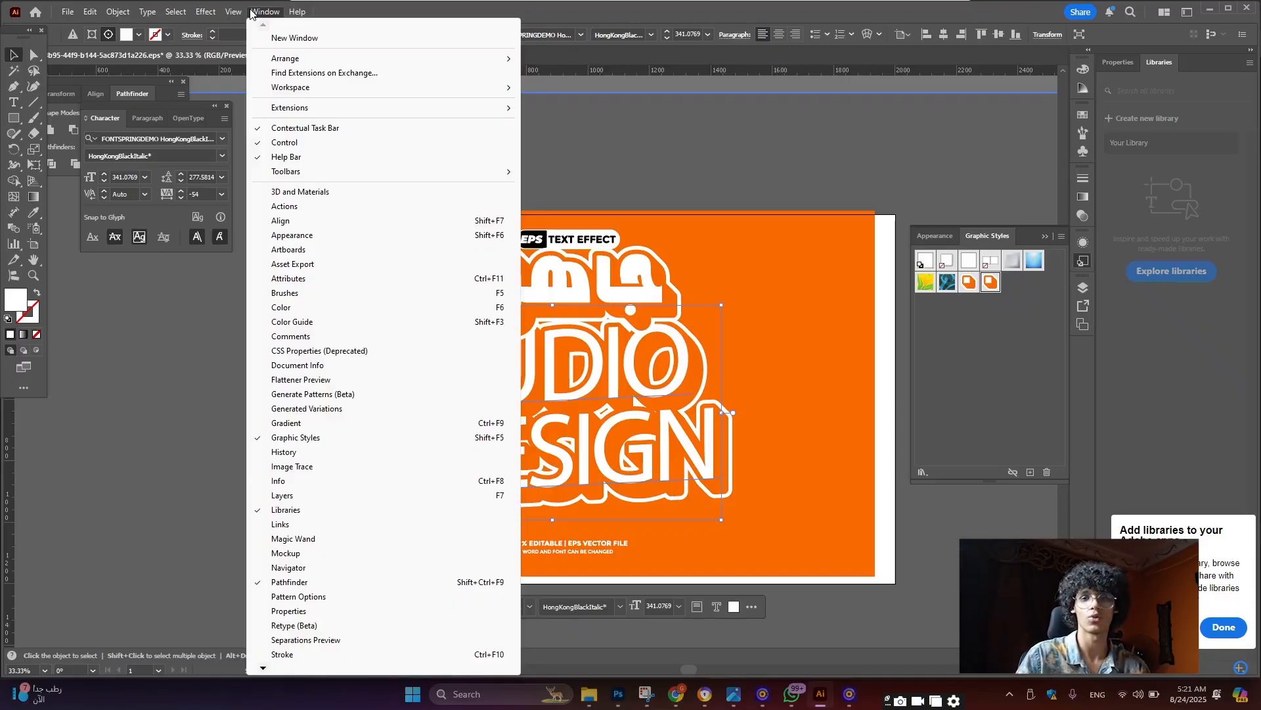
{"action": "left_click", "coordinate": [585, 21]}
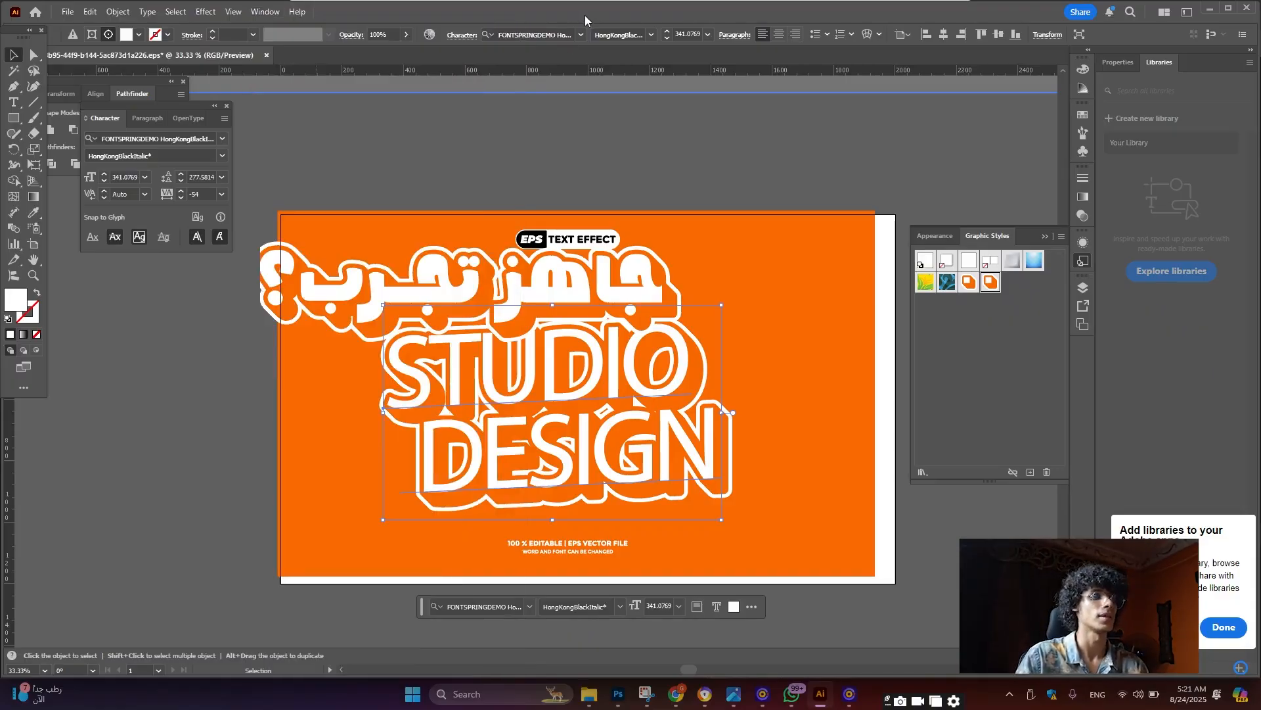
{"action": "scroll", "coordinate": [489, 285], "scroll_direction": "down", "scroll_amount": 1}
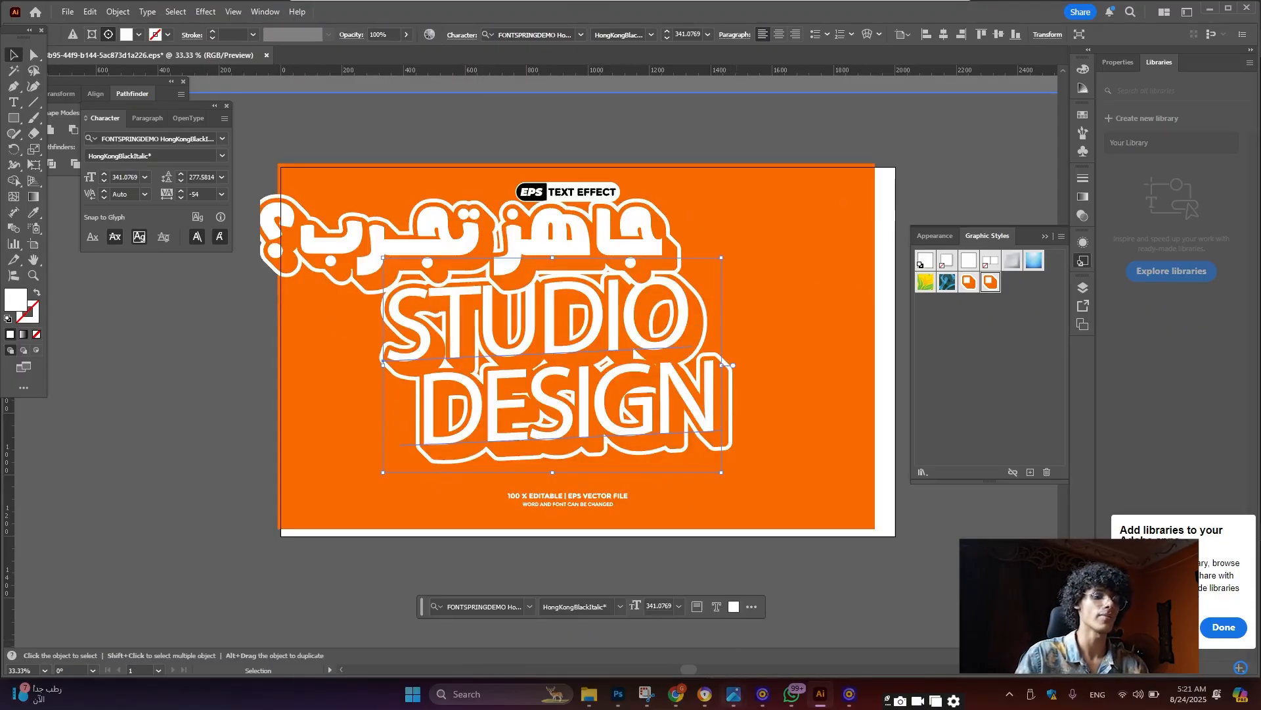
{"action": "left_click", "coordinate": [617, 696]}
{"action": "scroll", "coordinate": [522, 295], "scroll_direction": "up", "scroll_amount": 4}
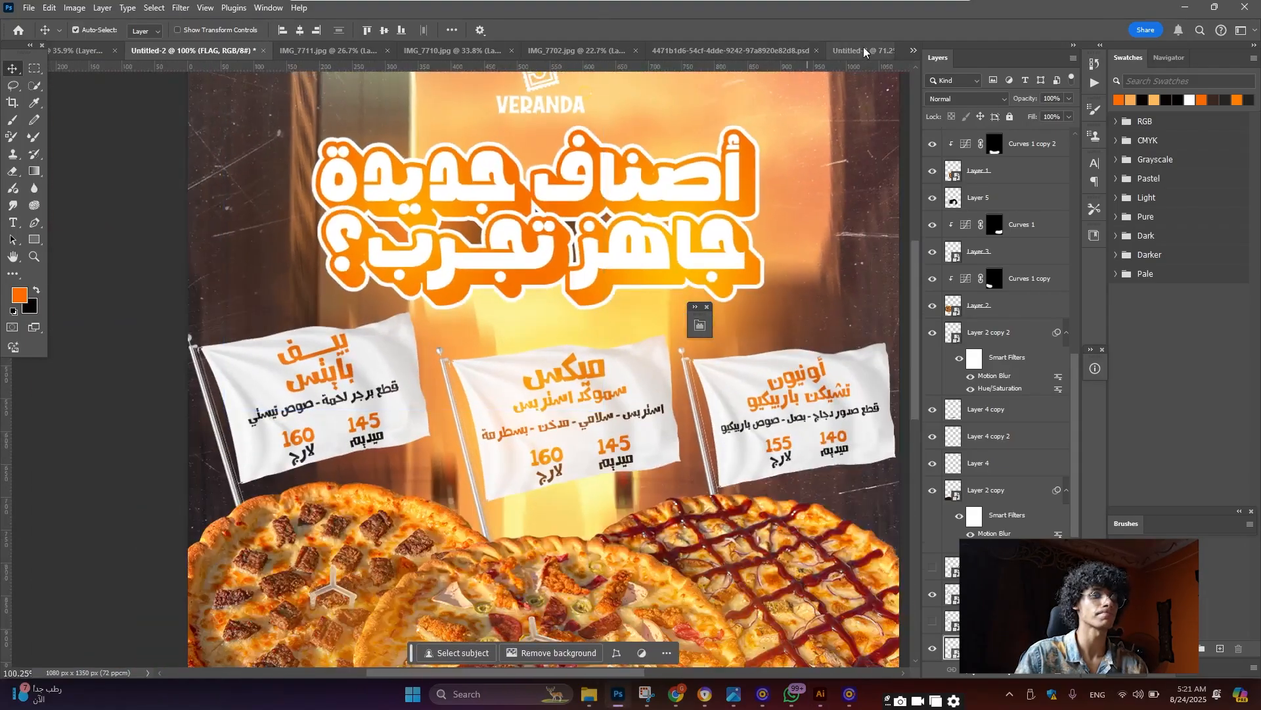
In Untitled-3, add a text box above the flags reading أصناف جديدة
{"action": "left_click", "coordinate": [866, 52]}
{"action": "scroll", "coordinate": [456, 243], "scroll_direction": "down", "scroll_amount": 4}
{"action": "scroll", "coordinate": [404, 262], "scroll_direction": "up", "scroll_amount": 3}
{"action": "left_click", "coordinate": [12, 223]}
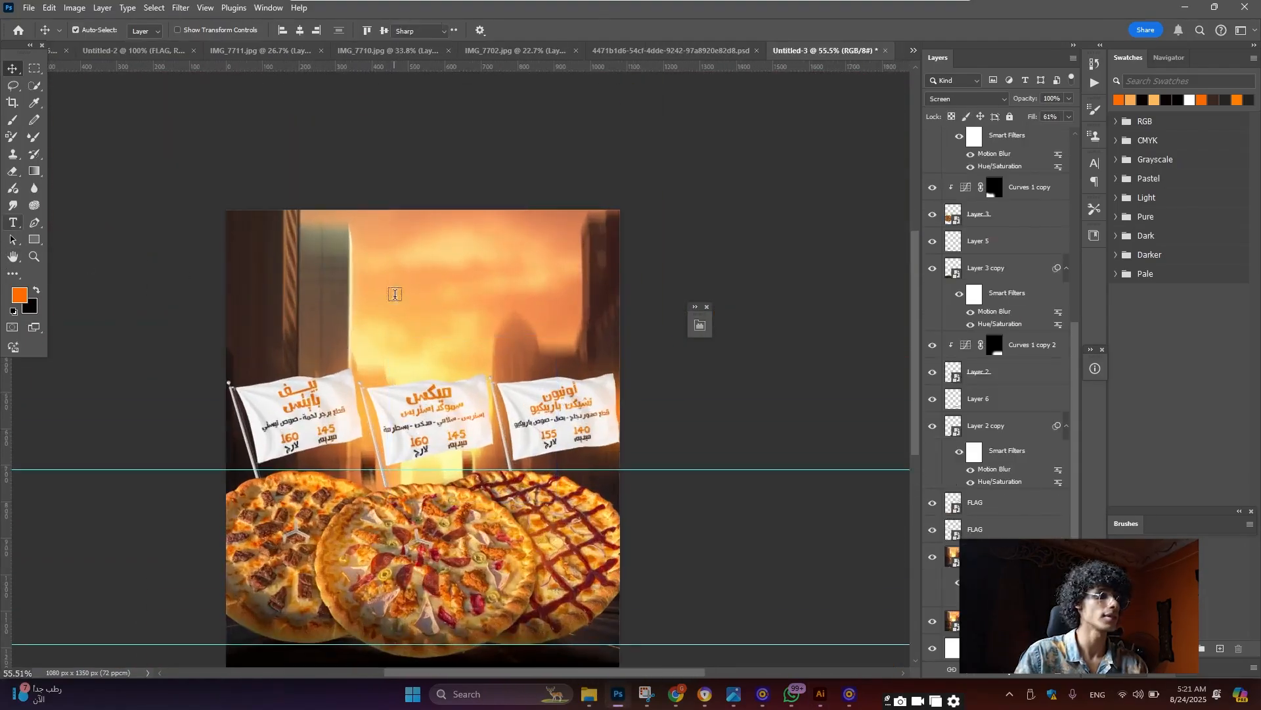
{"action": "scroll", "coordinate": [421, 341], "scroll_direction": "up", "scroll_amount": 2}
{"action": "left_click", "coordinate": [429, 357]}
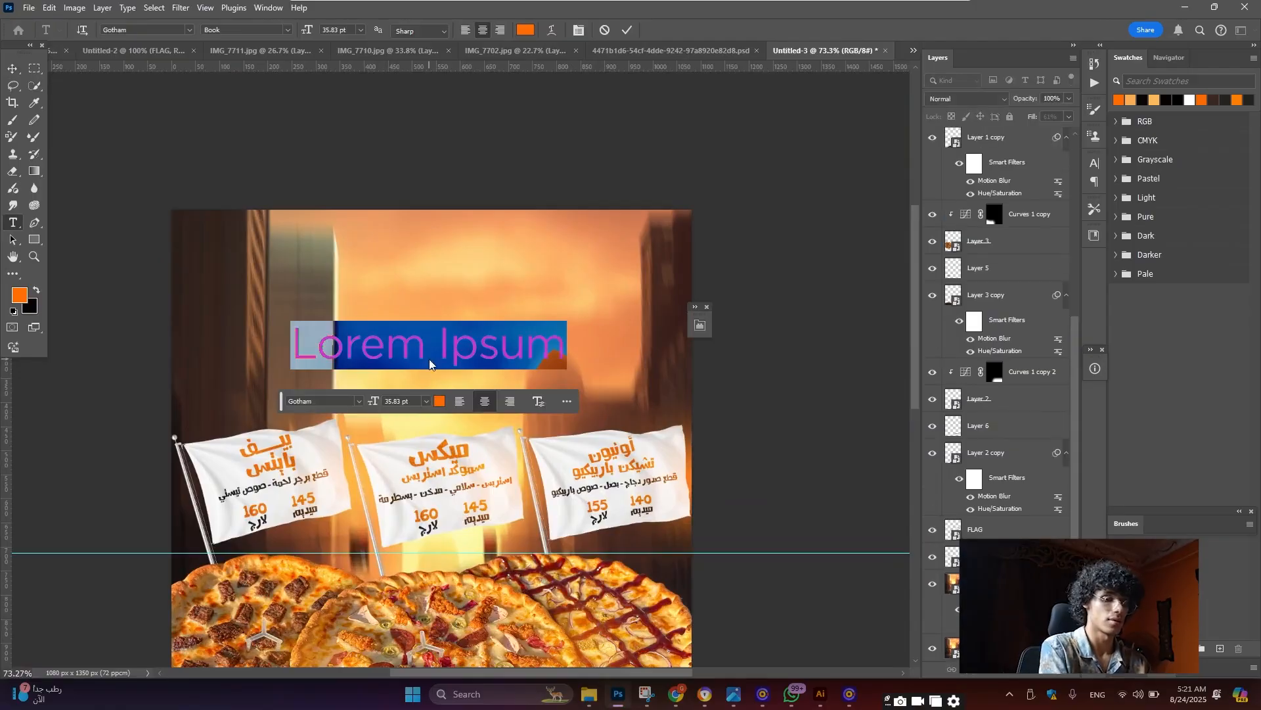
{"action": "type", "text": "أصناف"}
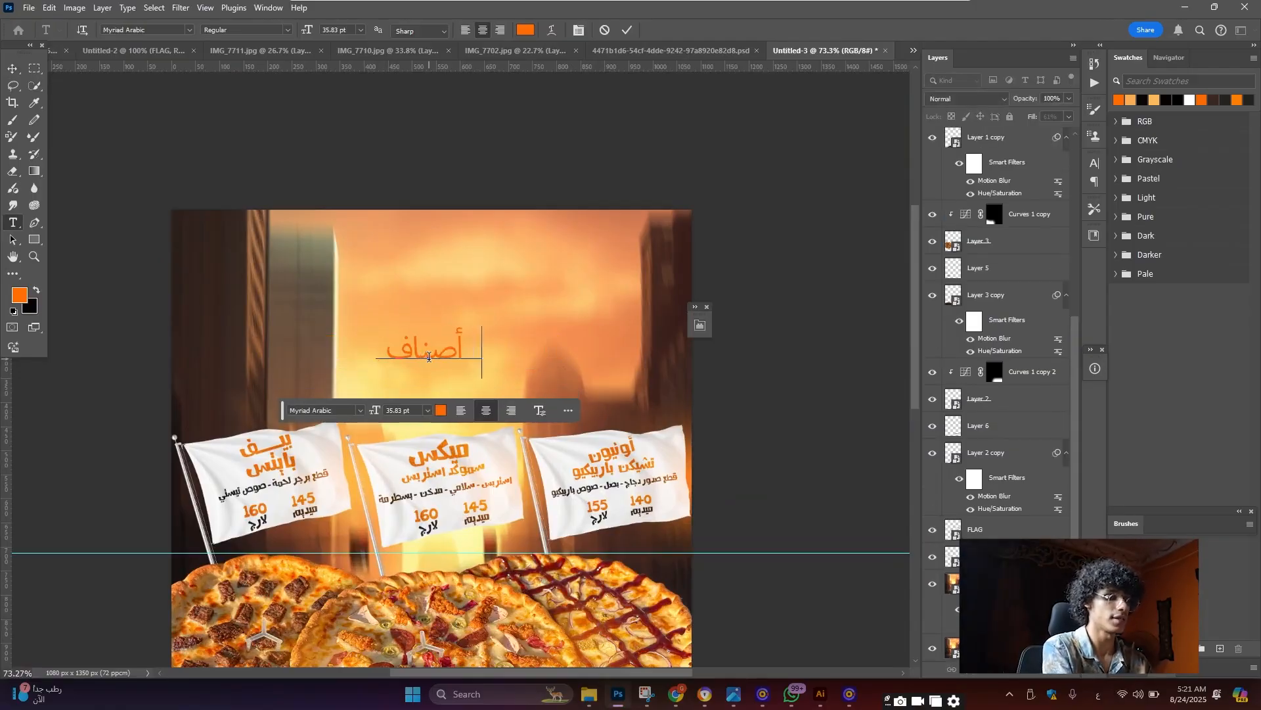
{"action": "type", "text": " جديدة"}
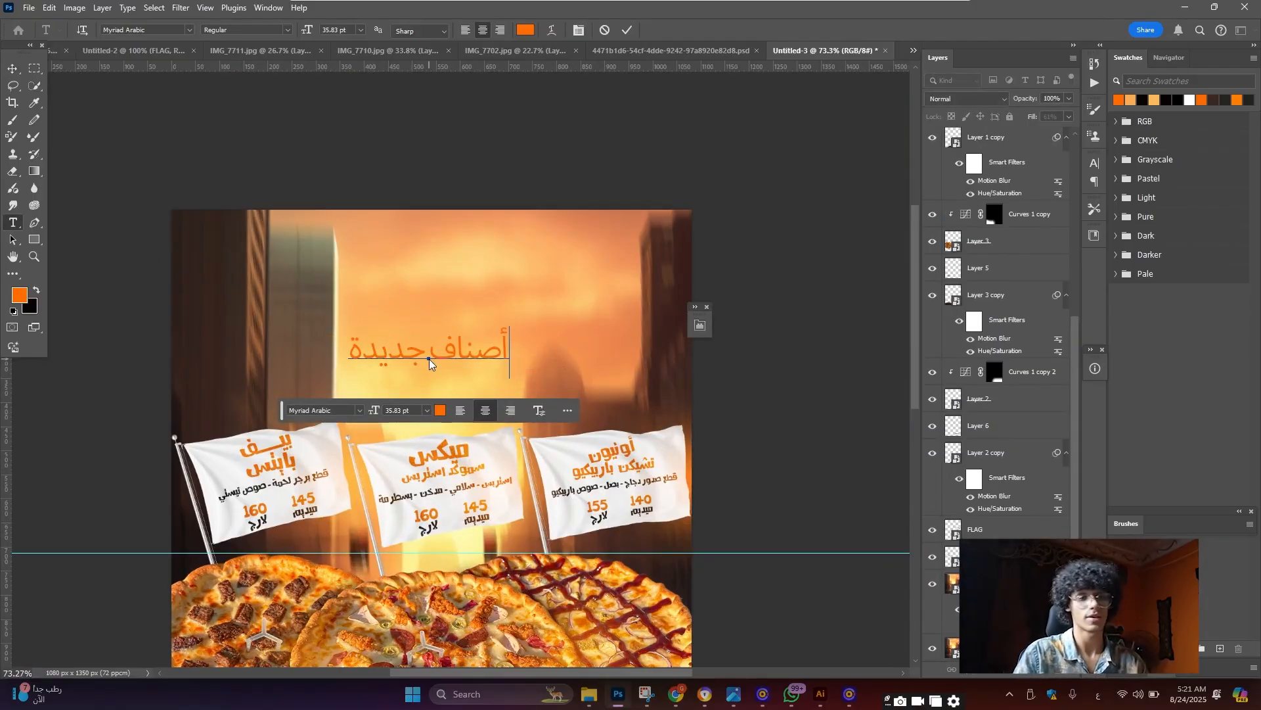
Set the Arabic text's font to Graphic School
{"action": "key", "text": "ctrl+a"}
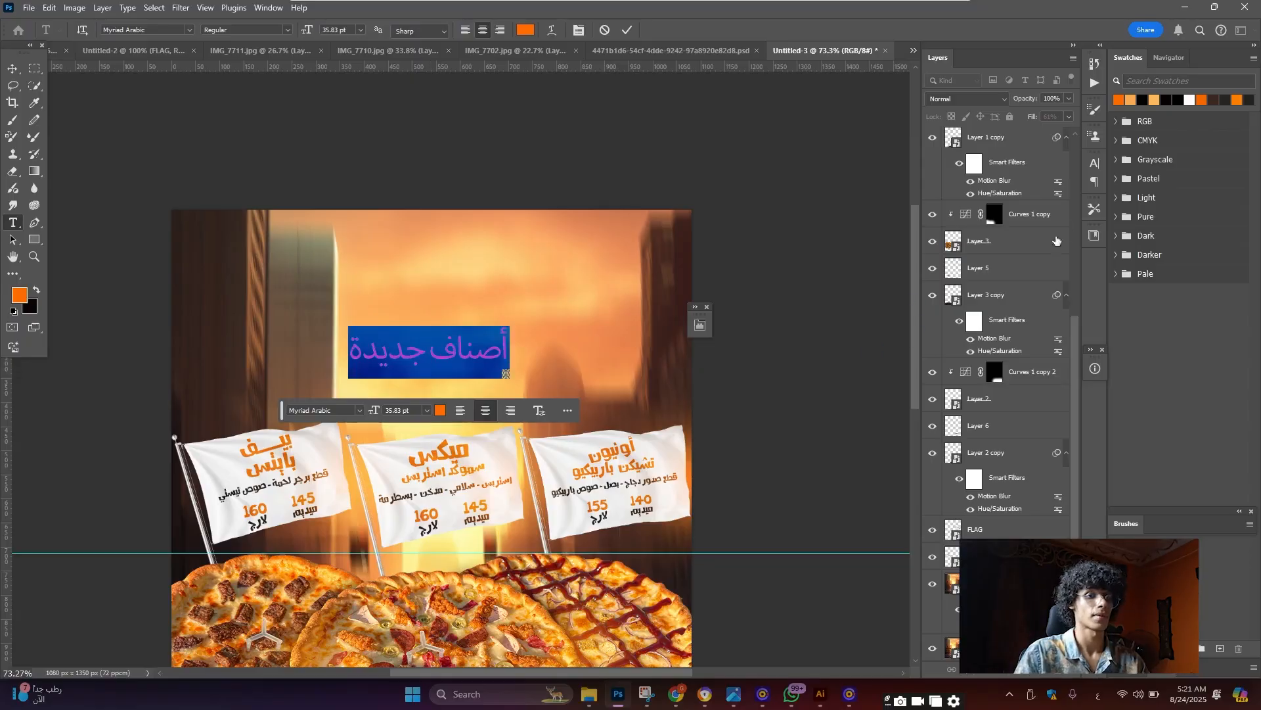
{"action": "left_click", "coordinate": [1094, 163]}
{"action": "left_click", "coordinate": [1017, 182]}
{"action": "scroll", "coordinate": [1114, 313], "scroll_direction": "up", "scroll_amount": 2}
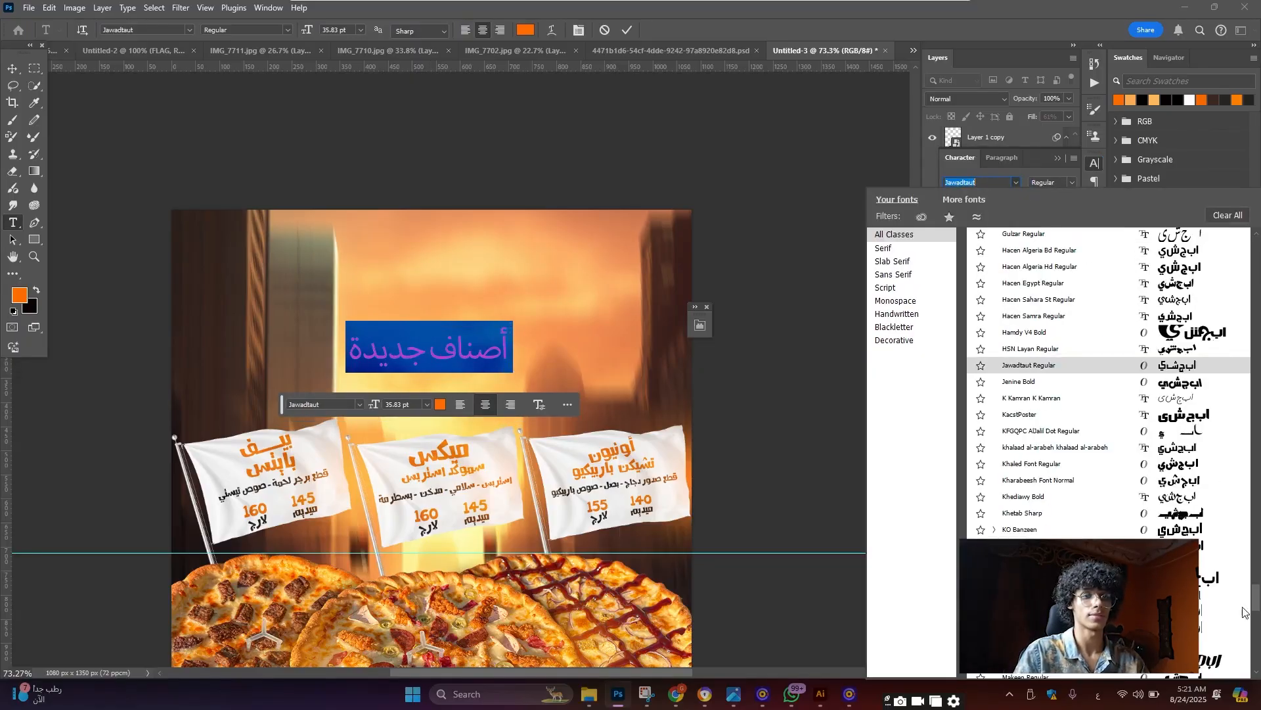
{"action": "left_click_drag", "start_coordinate": [1256, 601], "coordinate": [1258, 239]}
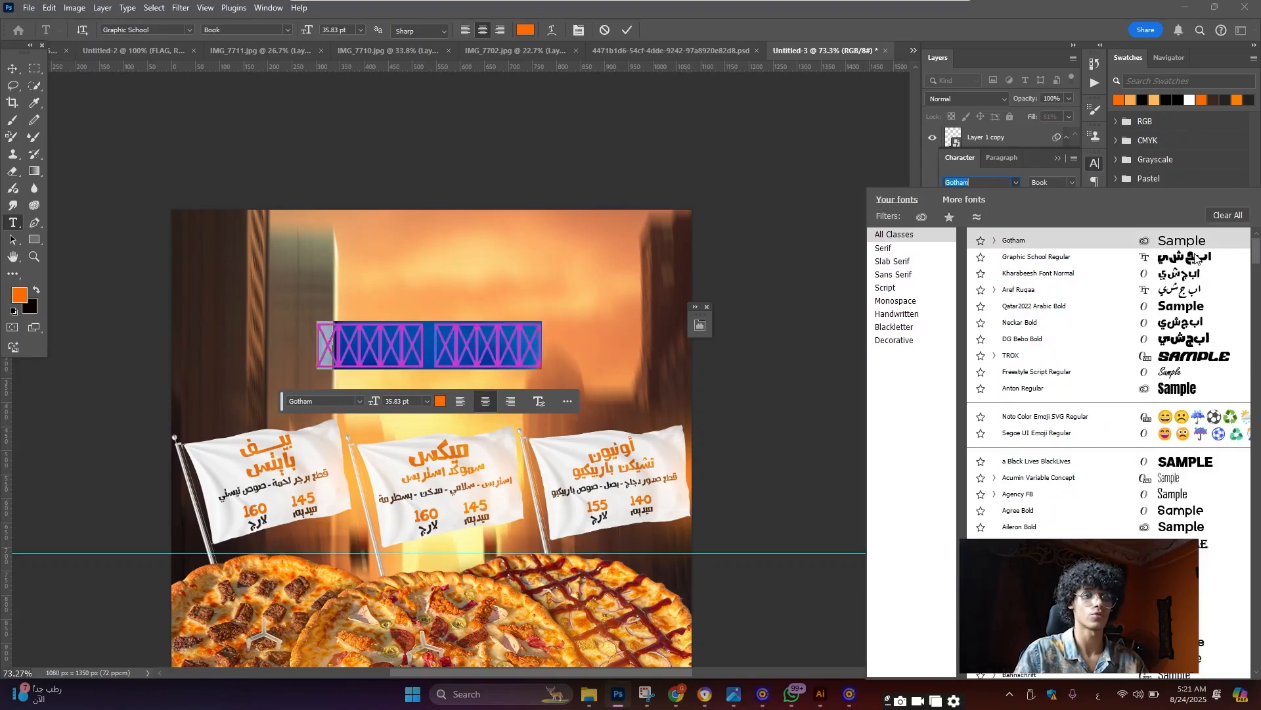
{"action": "left_click", "coordinate": [1036, 257]}
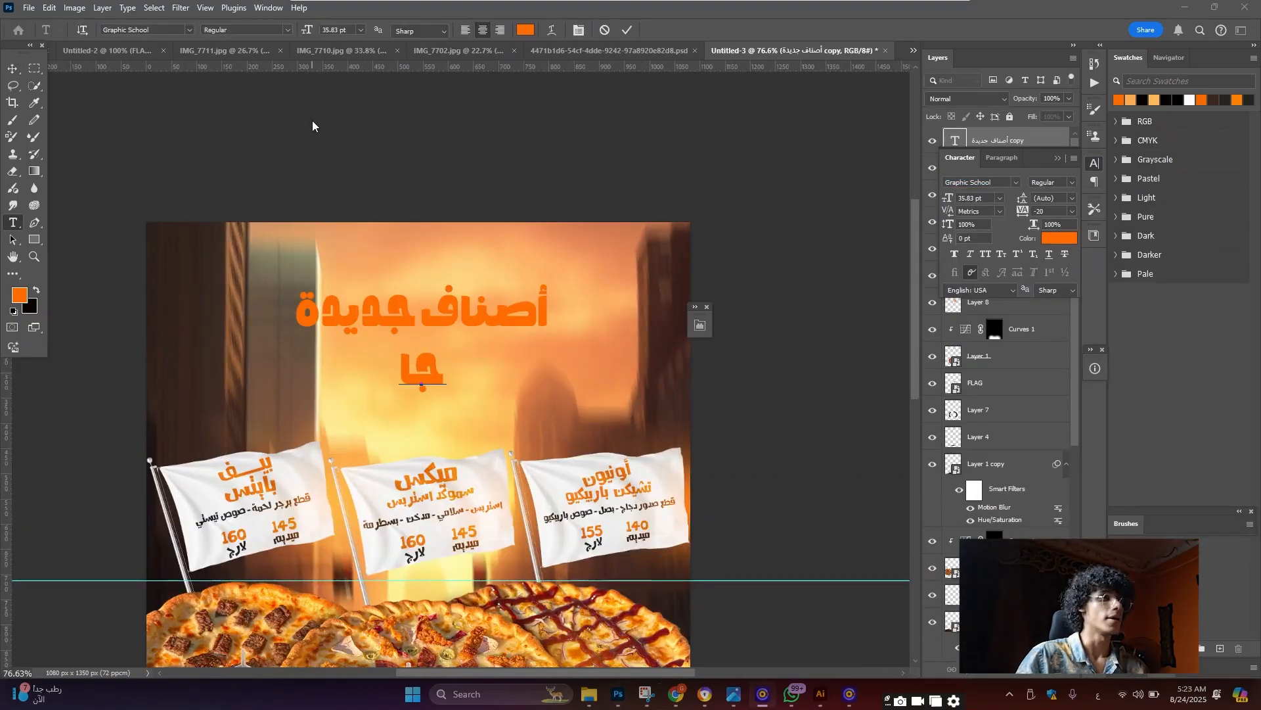
Retype the placeholder second line as جاهز تجرب؟
{"action": "scroll", "coordinate": [490, 230], "scroll_direction": "down", "scroll_amount": 4}
{"action": "scroll", "coordinate": [400, 276], "scroll_direction": "up", "scroll_amount": 5}
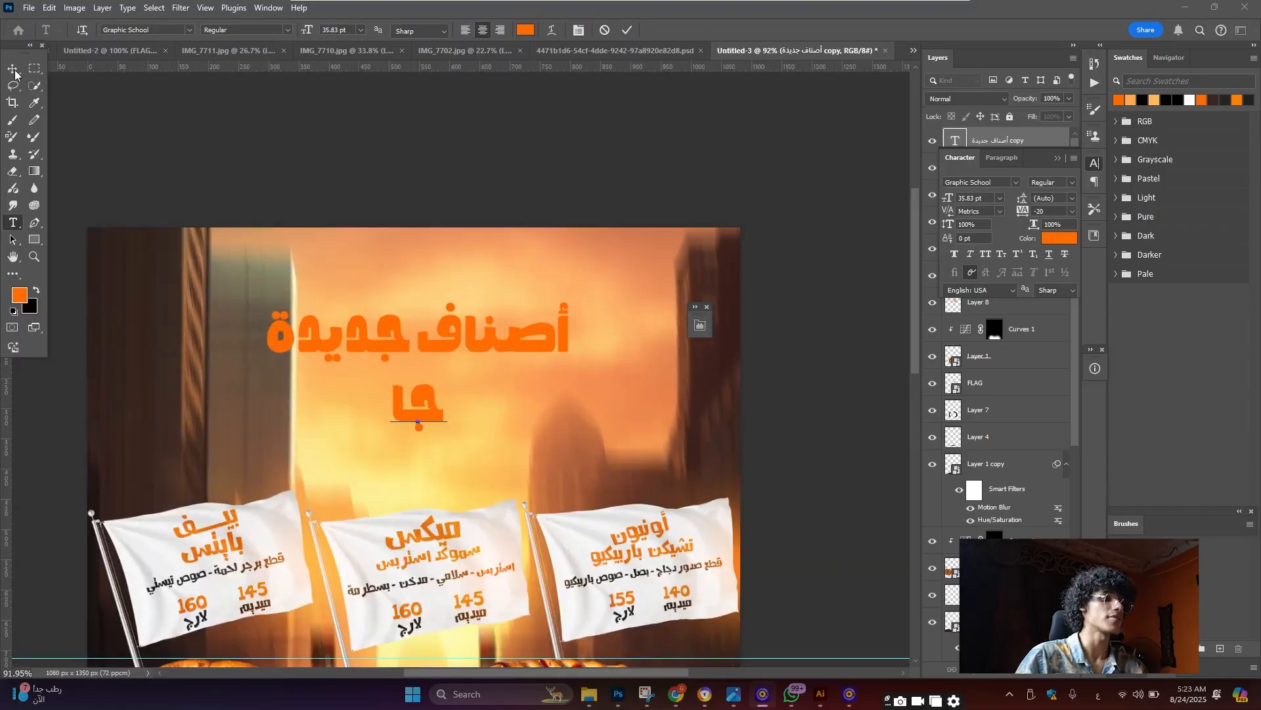
{"action": "scroll", "coordinate": [412, 398], "scroll_direction": "down", "scroll_amount": 1}
{"action": "double_click", "coordinate": [412, 394]}
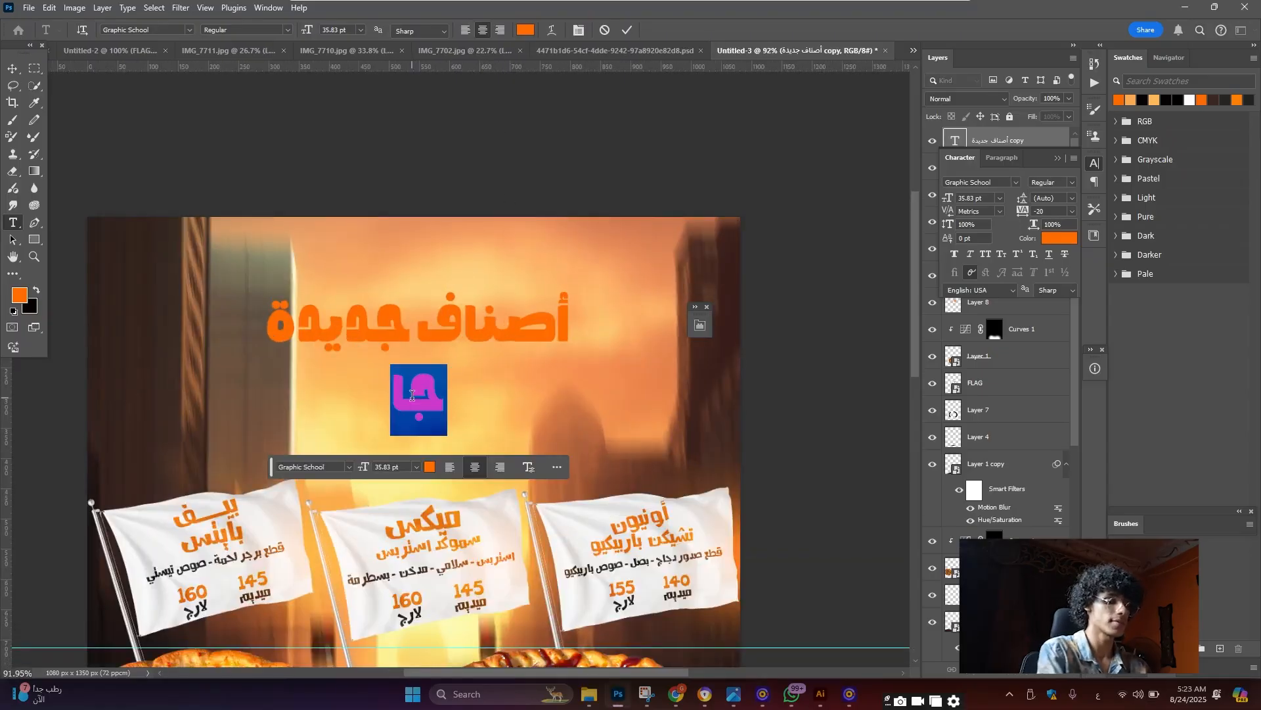
{"action": "type", "text": "جاهز"}
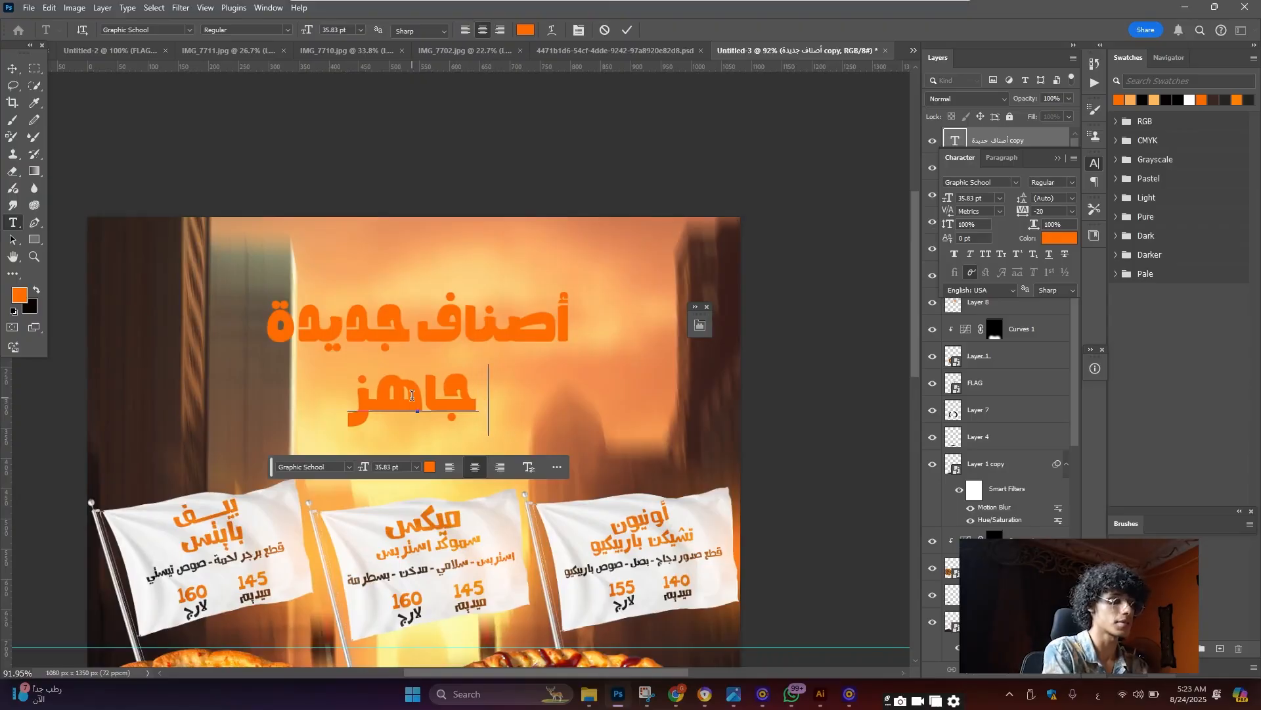
{"action": "type", "text": " تجرب؟"}
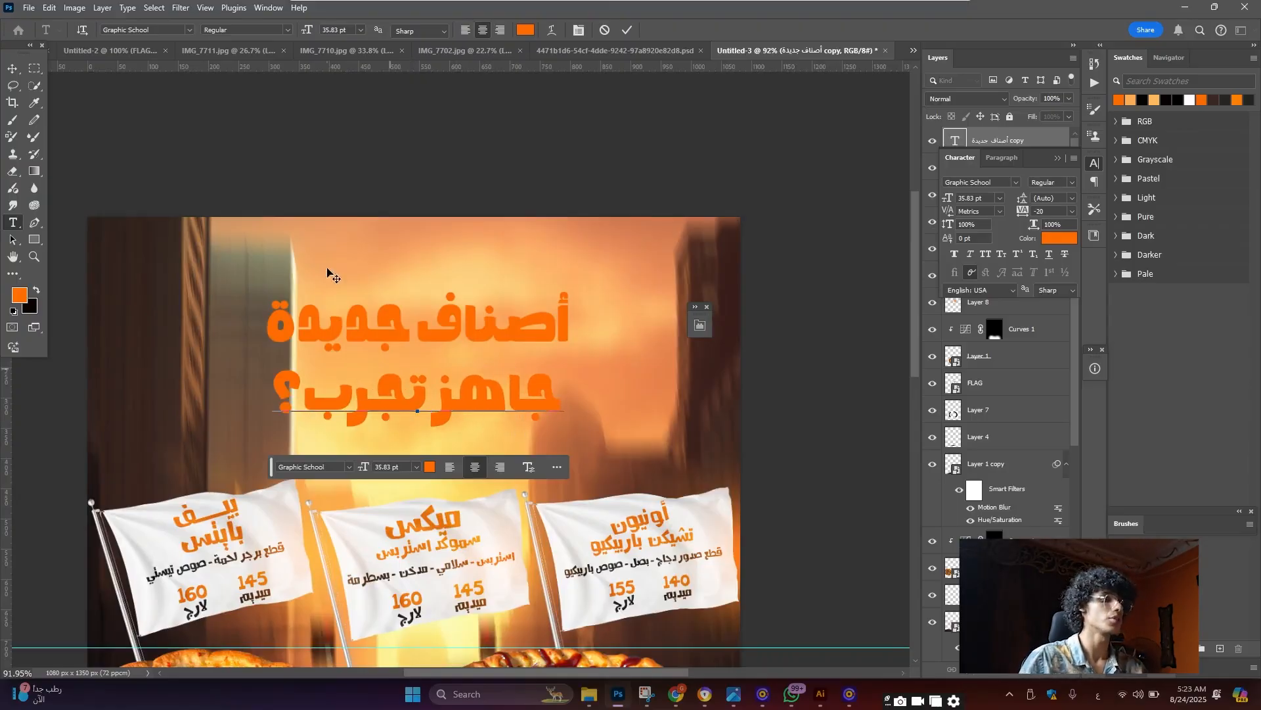
{"action": "left_click", "coordinate": [13, 69]}
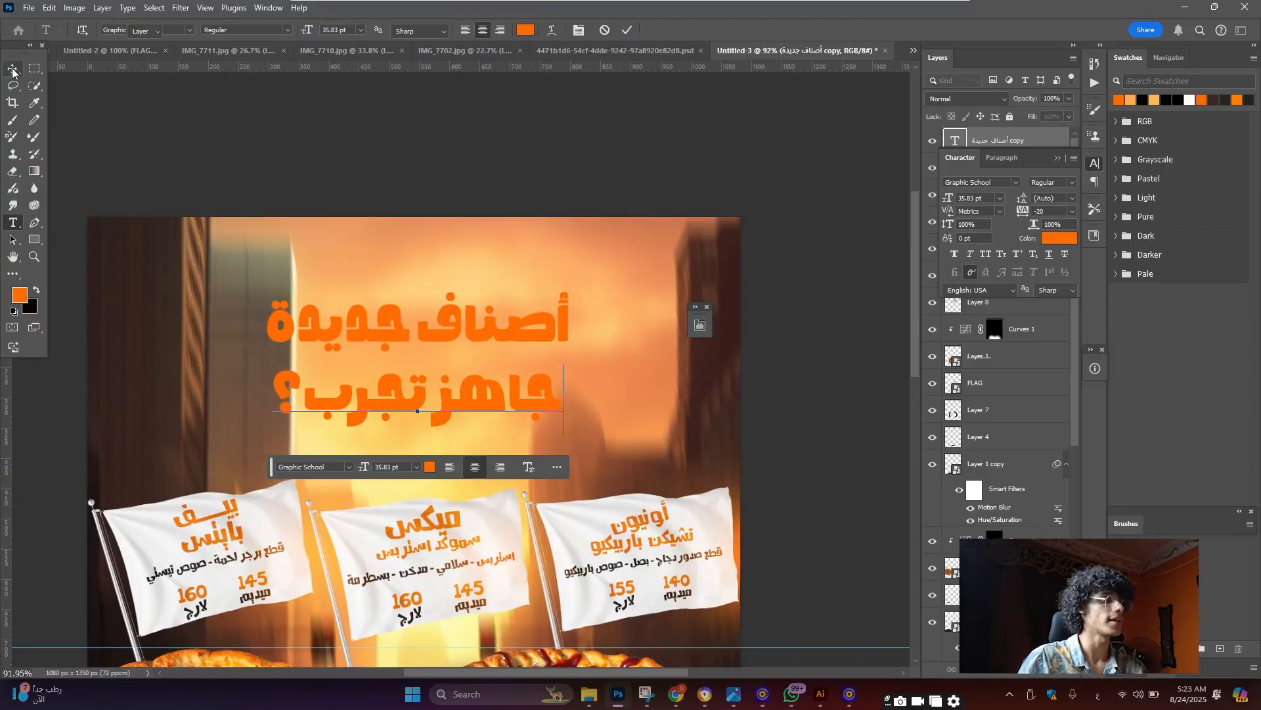
Scale the جاهز تجرب؟ line up slightly, then select the أصناف جديدة headline text
{"action": "key", "text": "ctrl+t"}
{"action": "left_click_drag", "start_coordinate": [564, 400], "coordinate": [568, 399]}
{"action": "left_click_drag", "start_coordinate": [268, 403], "coordinate": [266, 400]}
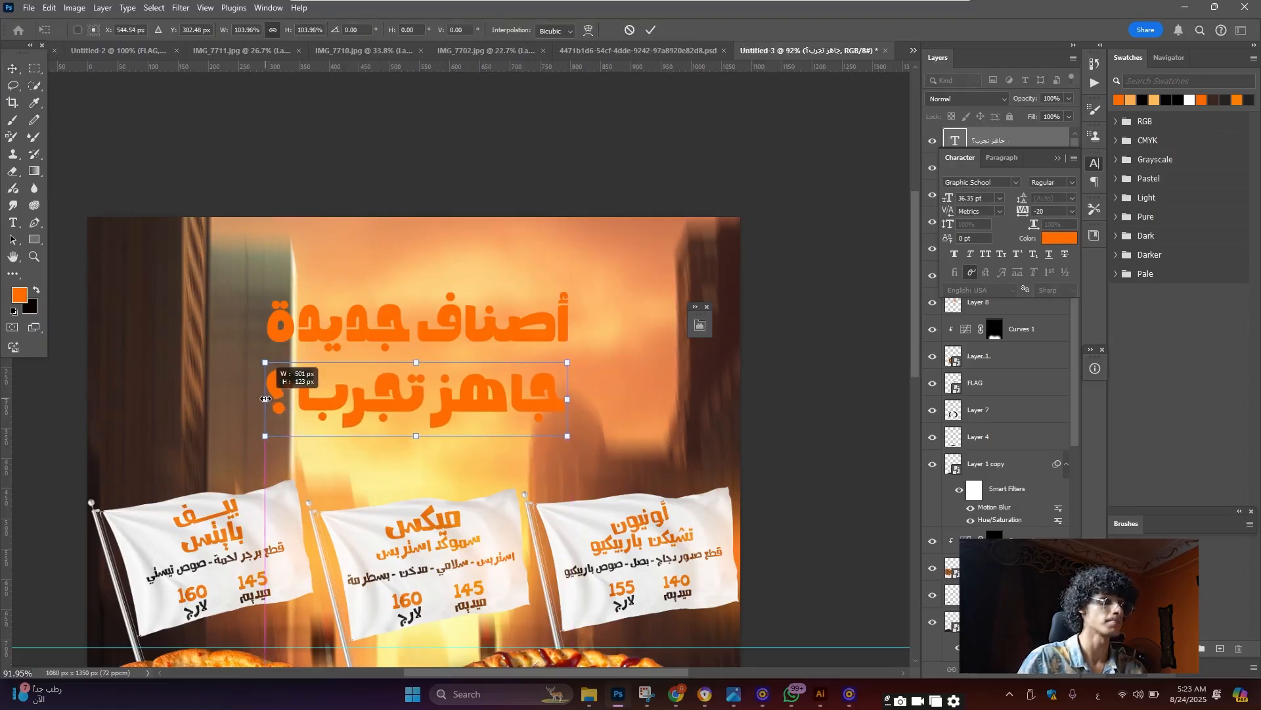
{"action": "key", "text": "Return"}
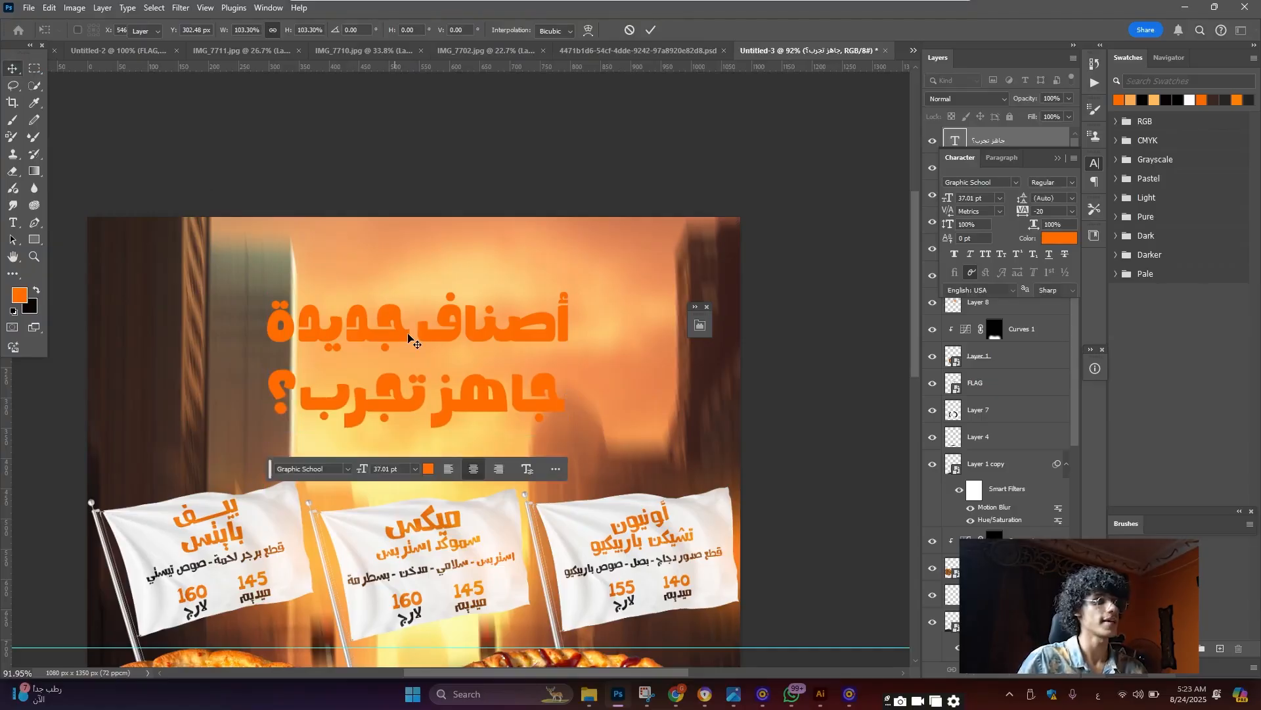
{"action": "double_click", "coordinate": [408, 331]}
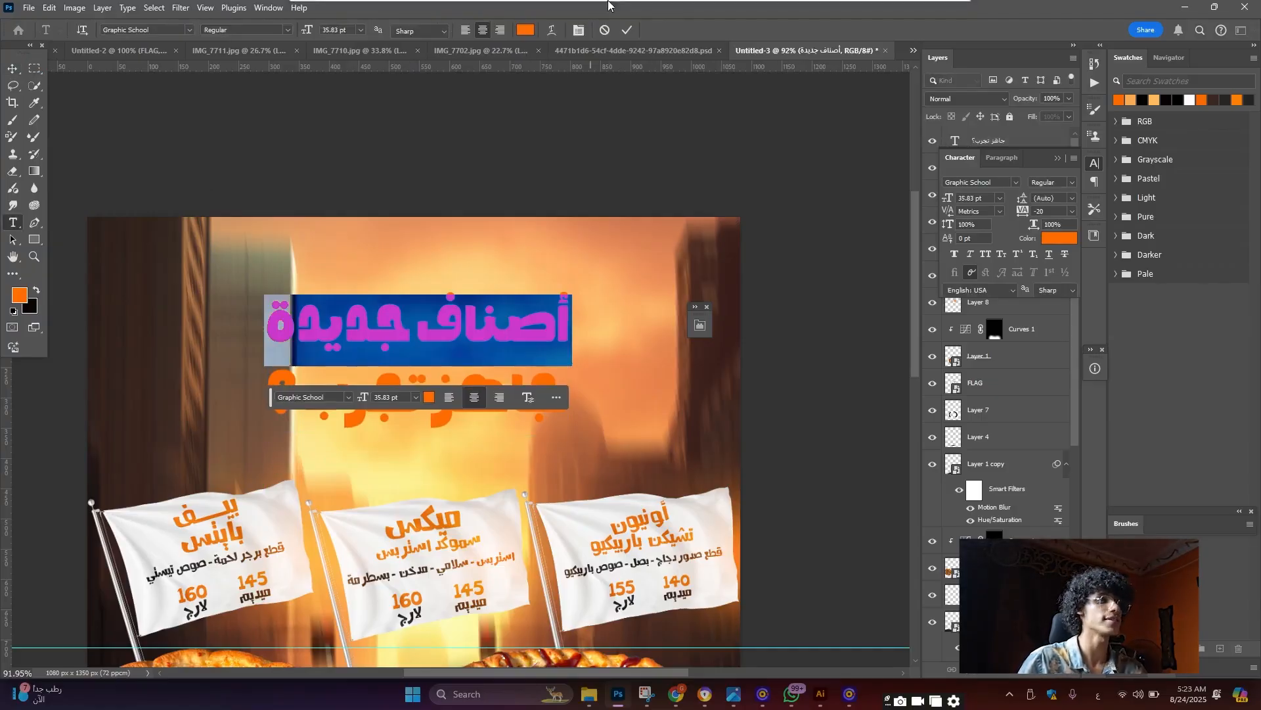
{"action": "left_click", "coordinate": [627, 30]}
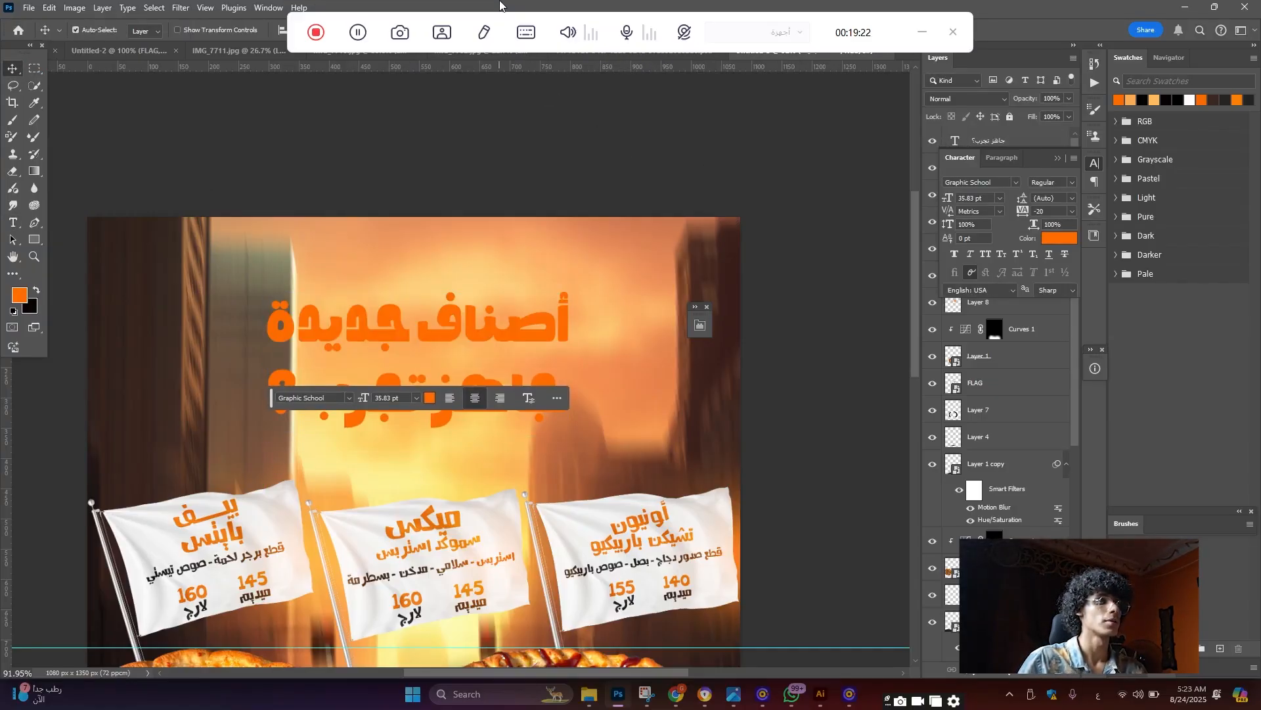
Paste the أصناف جديدة headline as new text on the Illustrator artboard
{"action": "left_click", "coordinate": [821, 694]}
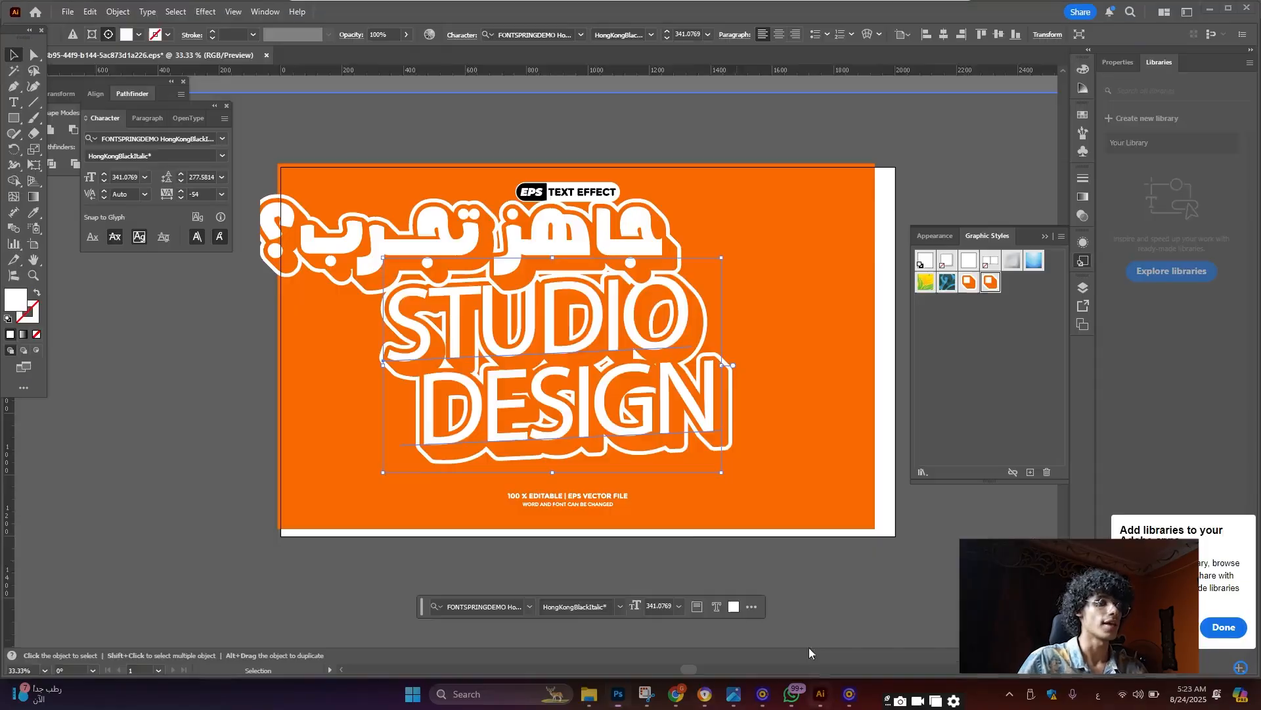
{"action": "scroll", "coordinate": [533, 279], "scroll_direction": "up", "scroll_amount": 1}
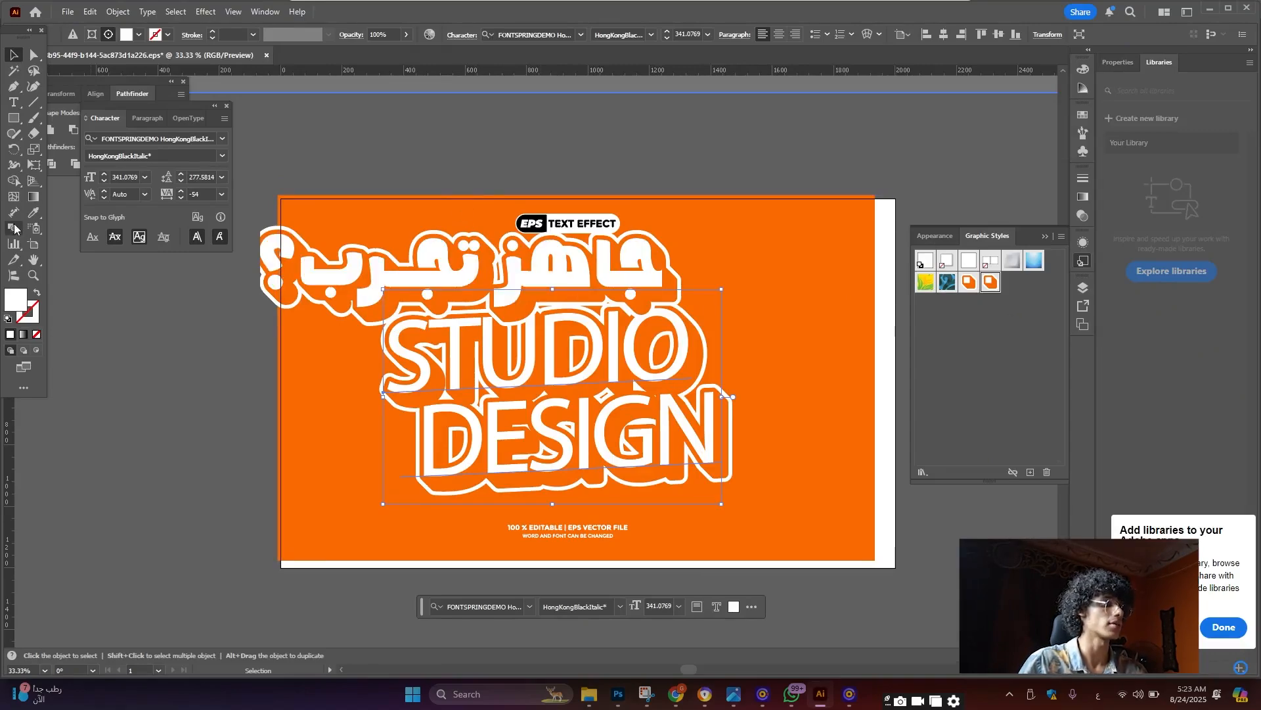
{"action": "left_click", "coordinate": [14, 102]}
{"action": "left_click", "coordinate": [450, 178]}
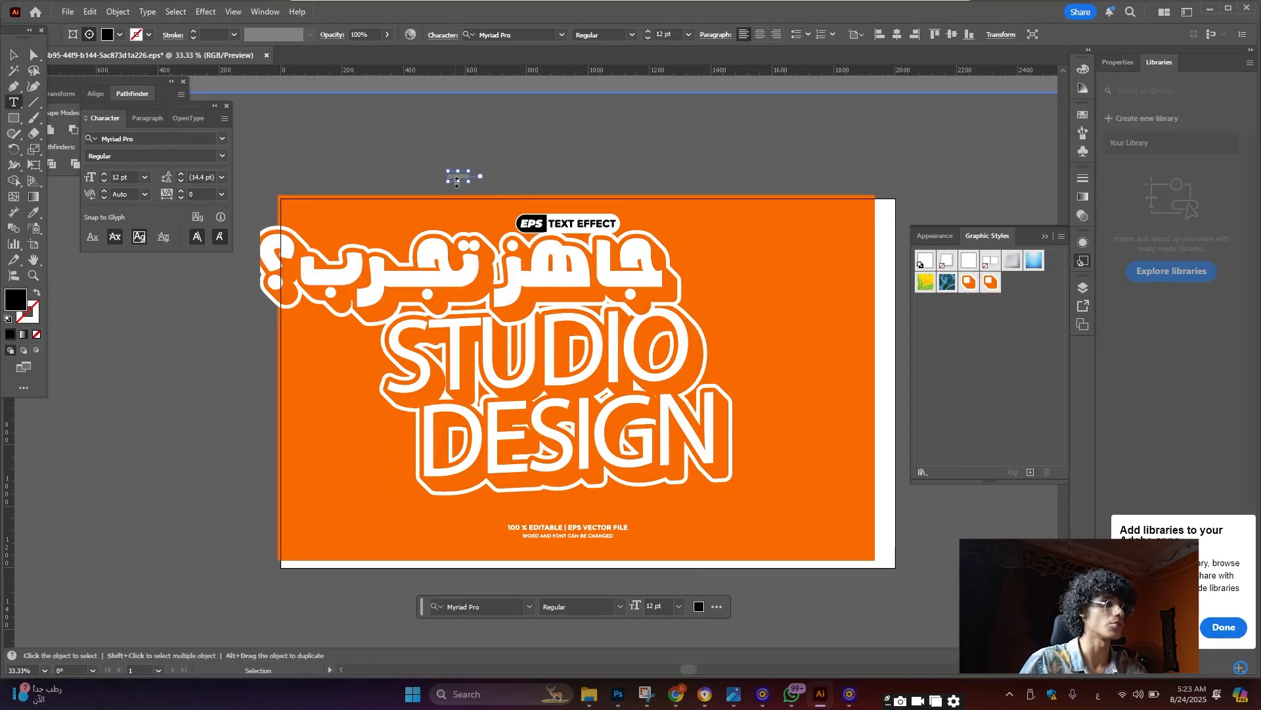
{"action": "key", "text": "ctrl+v"}
Enlarge the headline to about 249 pt, move it low, and apply the orange sticker style
{"action": "left_click", "coordinate": [14, 54]}
{"action": "left_click_drag", "start_coordinate": [527, 190], "coordinate": [662, 223]}
{"action": "left_click_drag", "start_coordinate": [575, 206], "coordinate": [721, 543]}
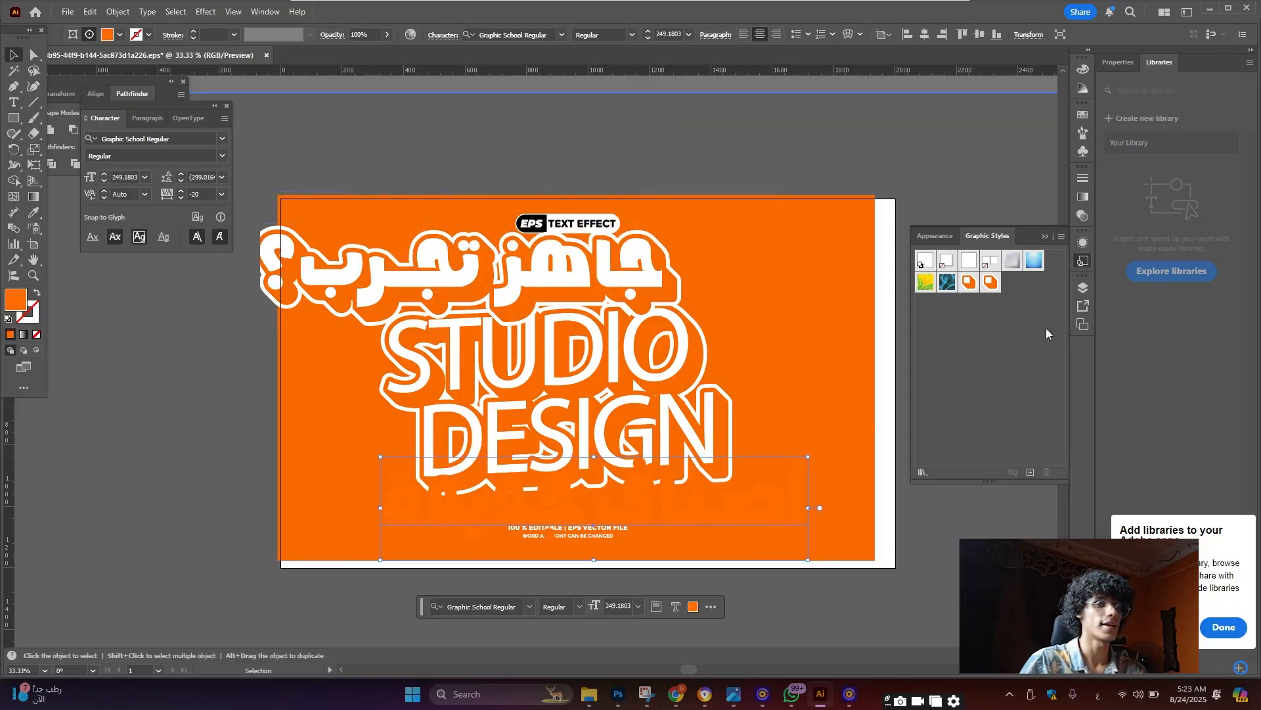
{"action": "left_click", "coordinate": [991, 282]}
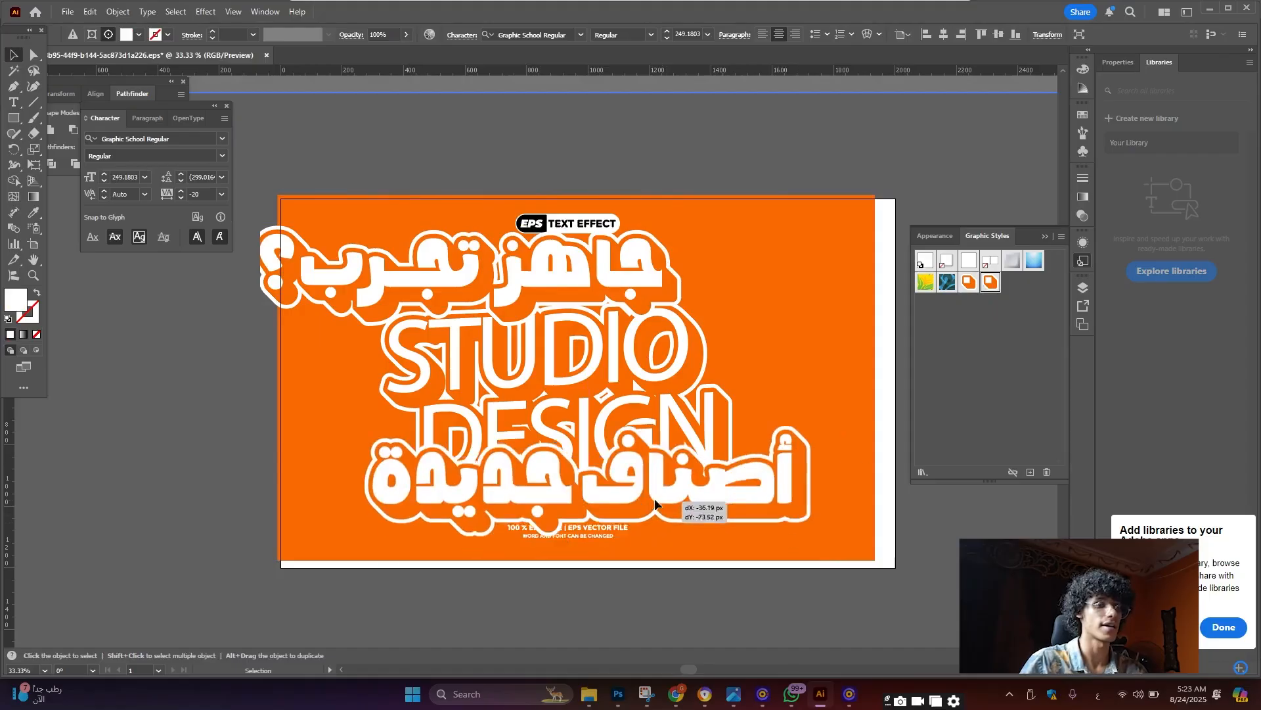
{"action": "scroll", "coordinate": [654, 500], "scroll_direction": "up", "scroll_amount": 2}
{"action": "scroll", "coordinate": [654, 497], "scroll_direction": "down", "scroll_amount": 1}
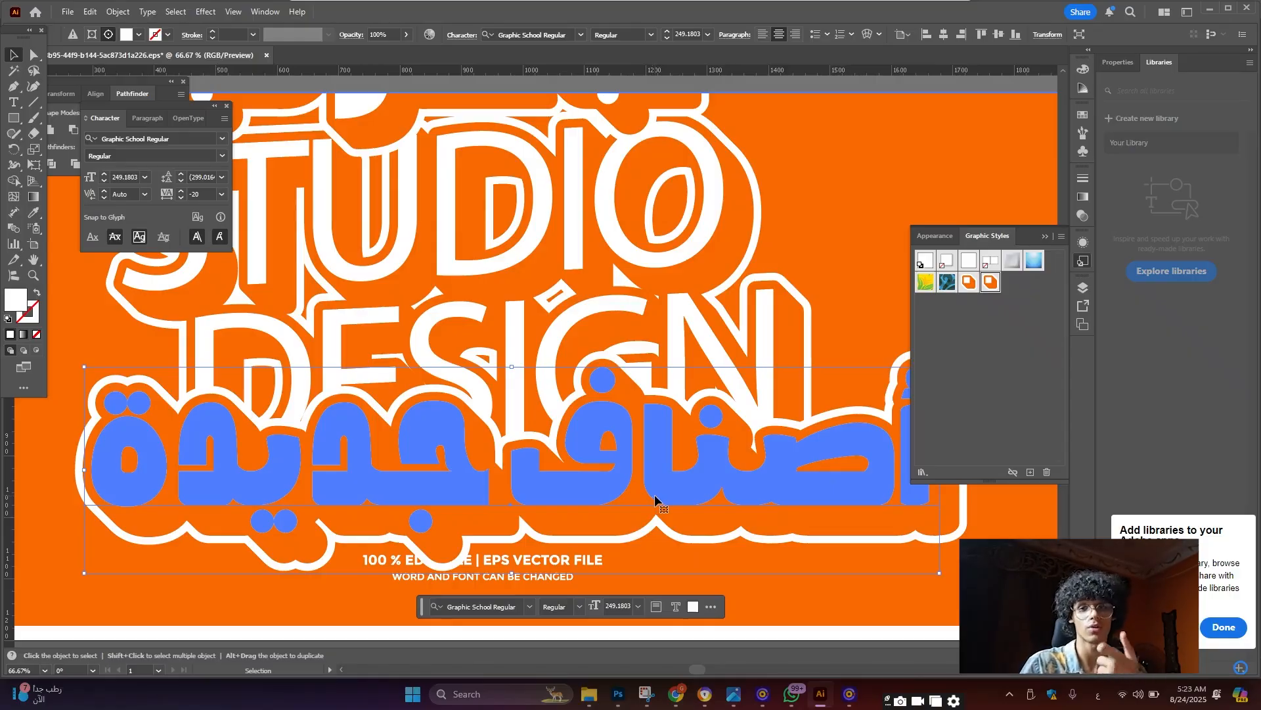
{"action": "scroll", "coordinate": [556, 450], "scroll_direction": "down", "scroll_amount": 2}
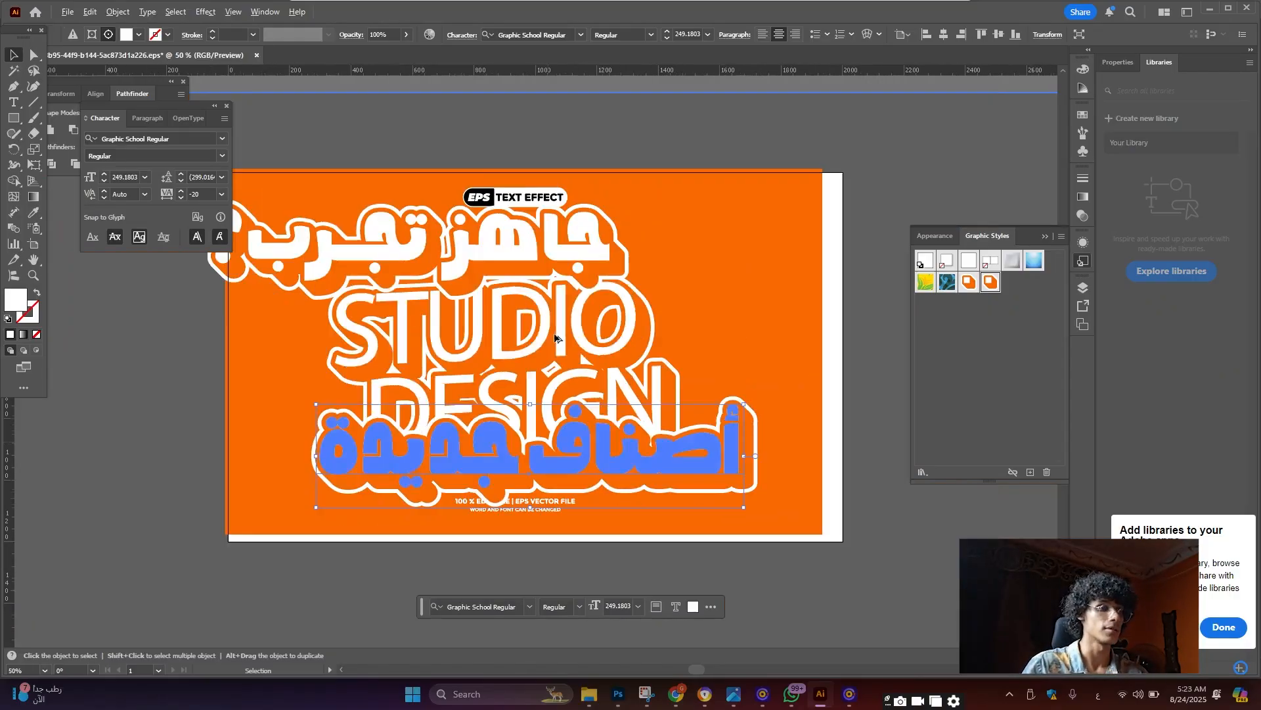
{"action": "scroll", "coordinate": [464, 315], "scroll_direction": "up", "scroll_amount": 2}
{"action": "scroll", "coordinate": [571, 436], "scroll_direction": "down", "scroll_amount": 2}
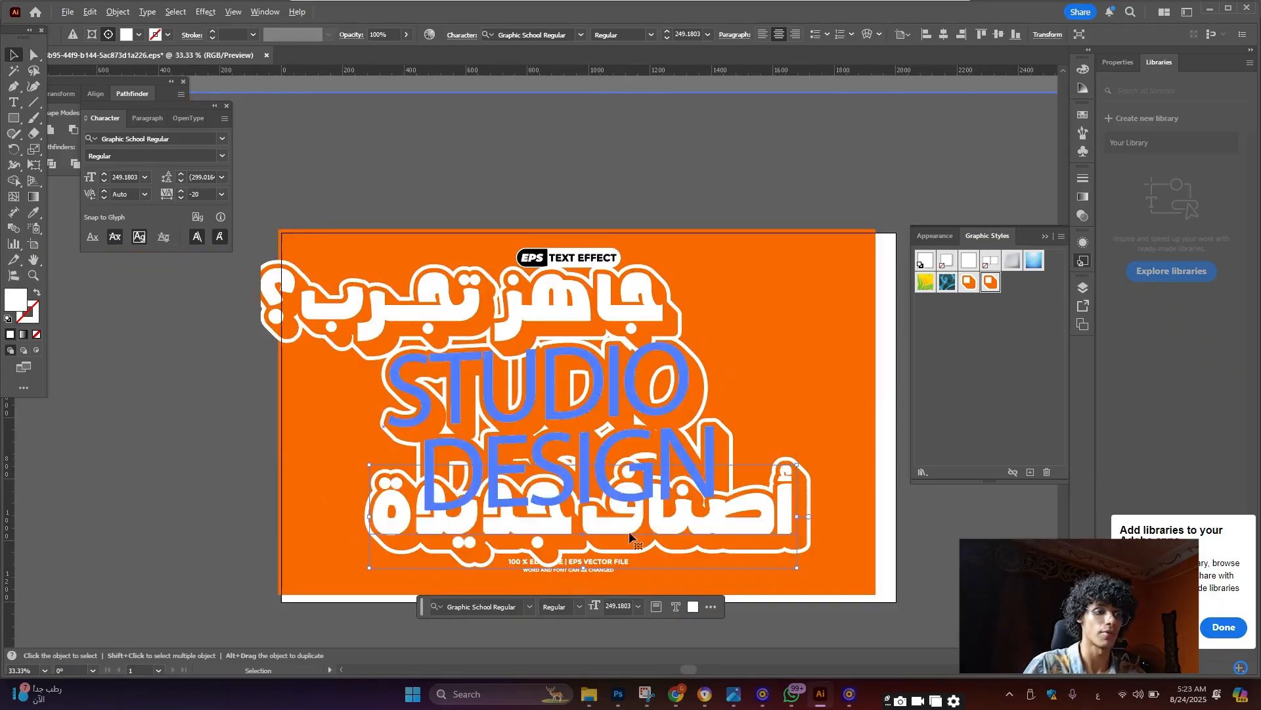
Paste the styled Illustrator headline into the Photoshop poster as a smart object
{"action": "key", "text": "a"}
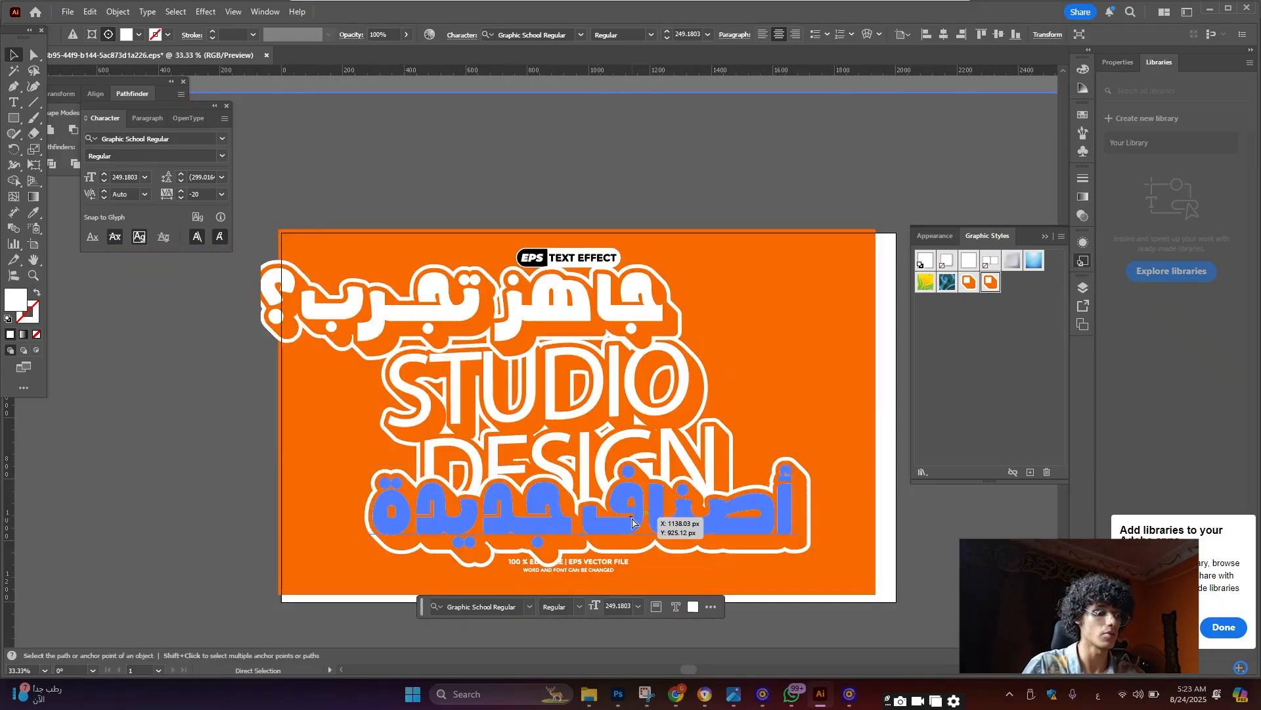
{"action": "left_click", "coordinate": [620, 697]}
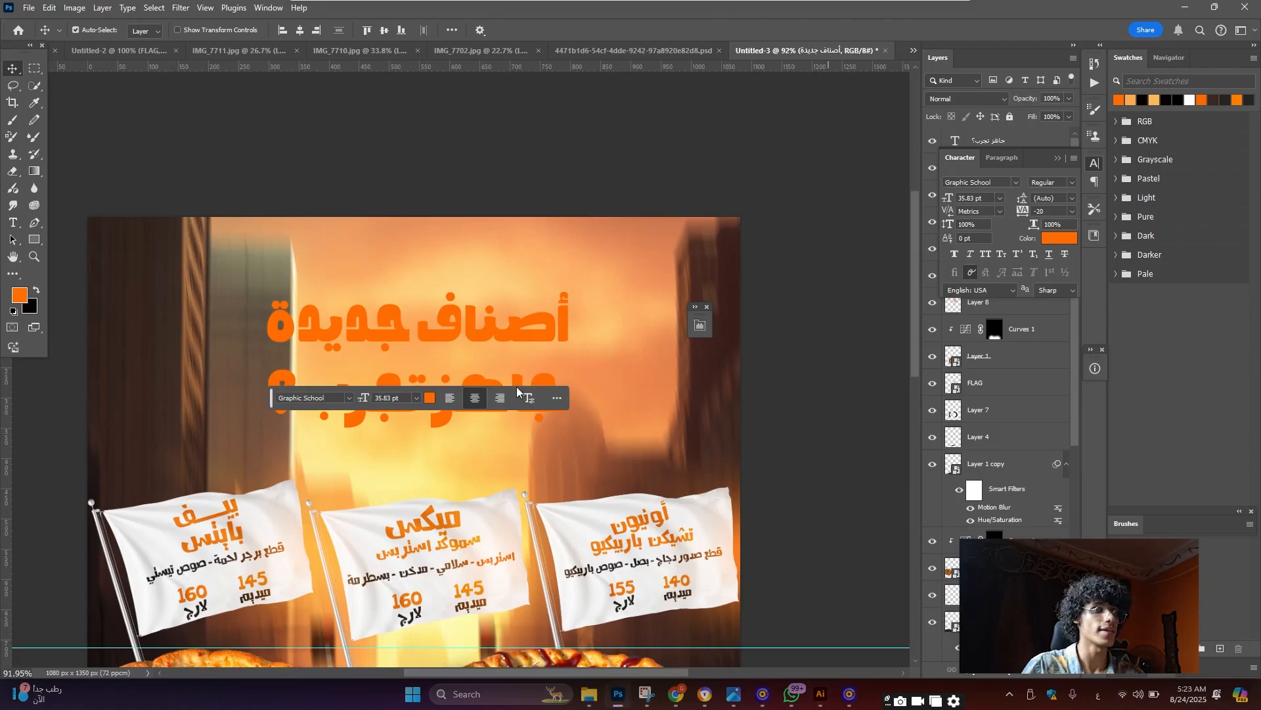
{"action": "scroll", "coordinate": [481, 354], "scroll_direction": "up", "scroll_amount": 2}
{"action": "scroll", "coordinate": [479, 398], "scroll_direction": "down", "scroll_amount": 2}
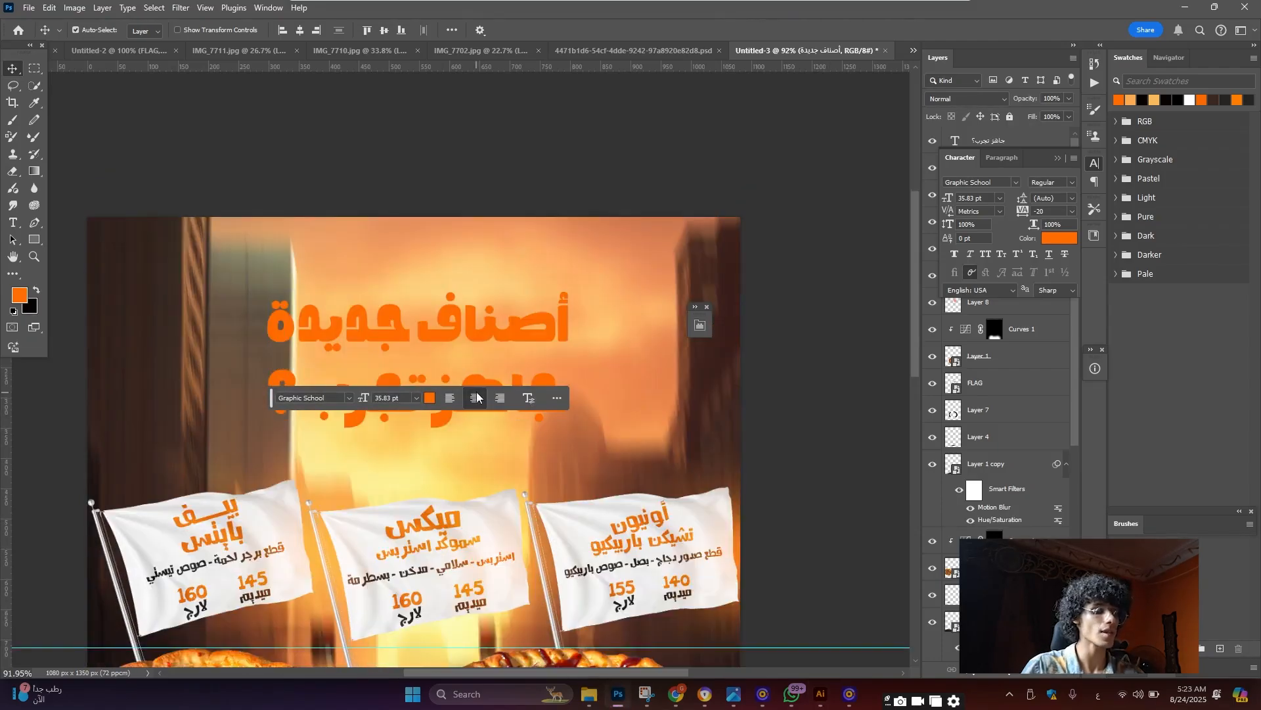
{"action": "key", "text": "ctrl+v"}
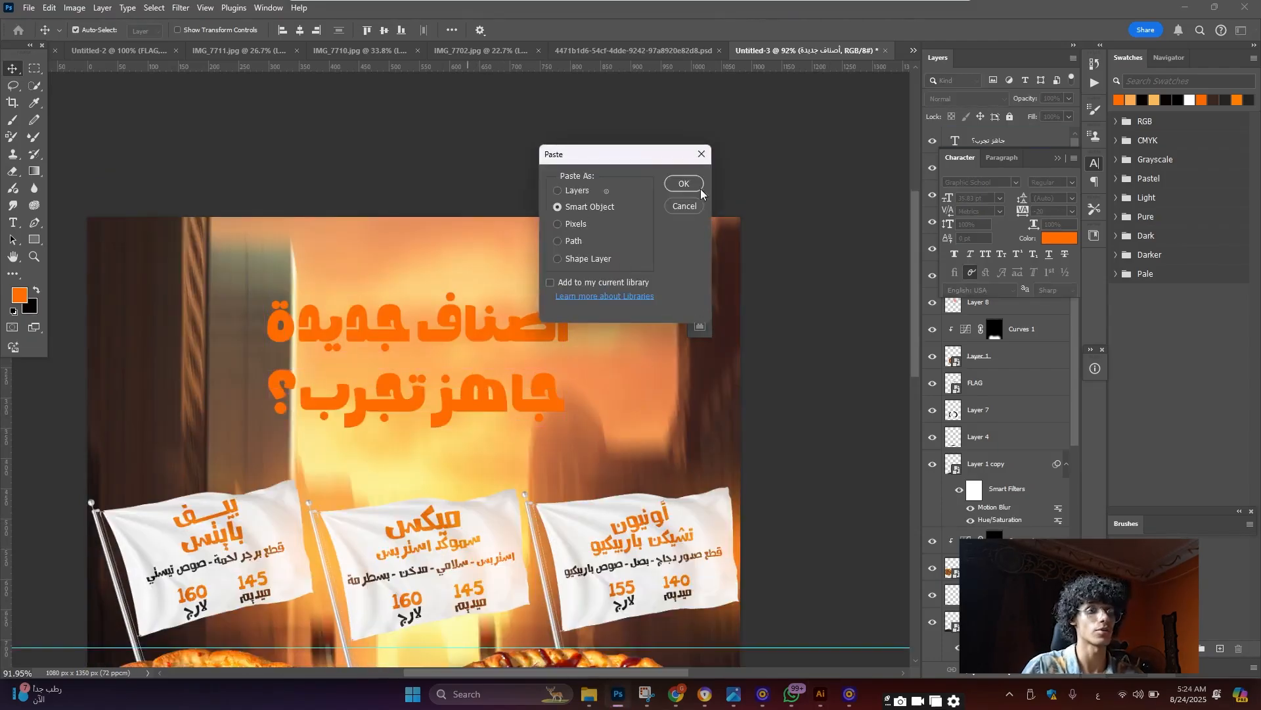
{"action": "left_click", "coordinate": [684, 184]}
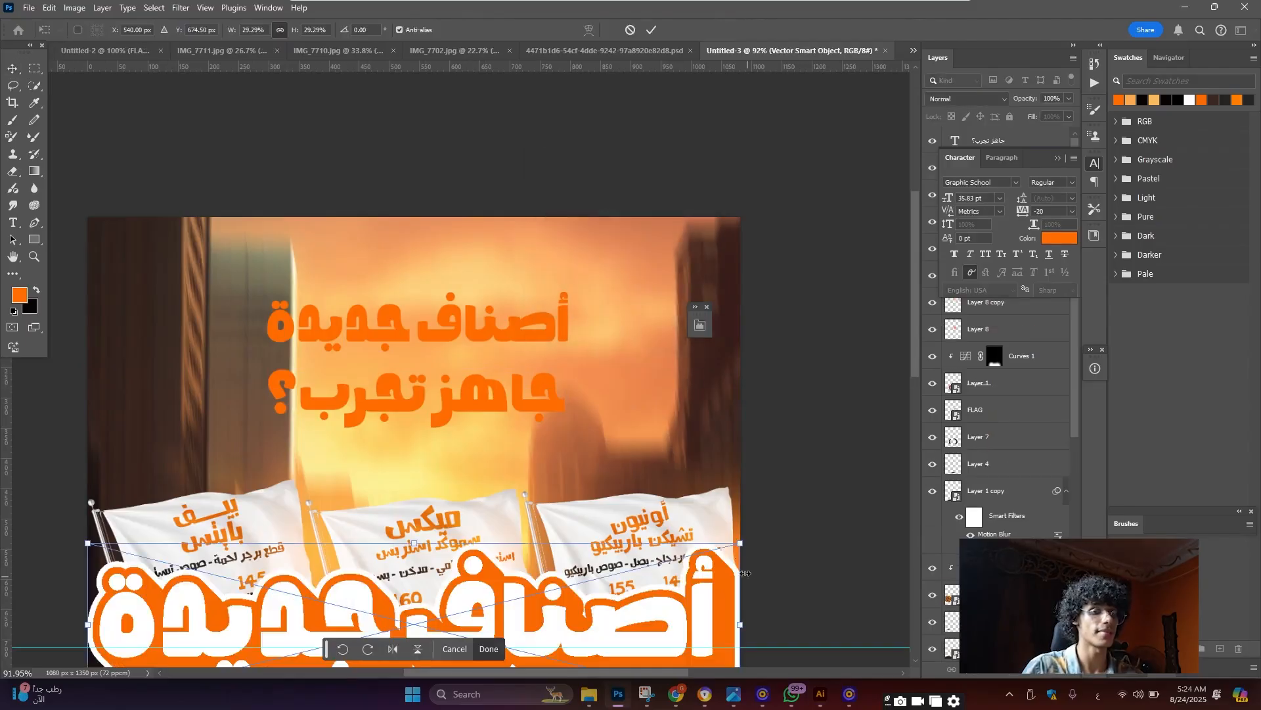
Shrink the pasted headline to about 17% and move it up into the headline area
{"action": "left_click_drag", "start_coordinate": [745, 573], "coordinate": [612, 573]}
{"action": "left_click_drag", "start_coordinate": [557, 629], "coordinate": [562, 323]}
{"action": "left_click_drag", "start_coordinate": [613, 276], "coordinate": [590, 281]}
{"action": "key", "text": "Return"}
{"action": "scroll", "coordinate": [469, 341], "scroll_direction": "down", "scroll_amount": 3}
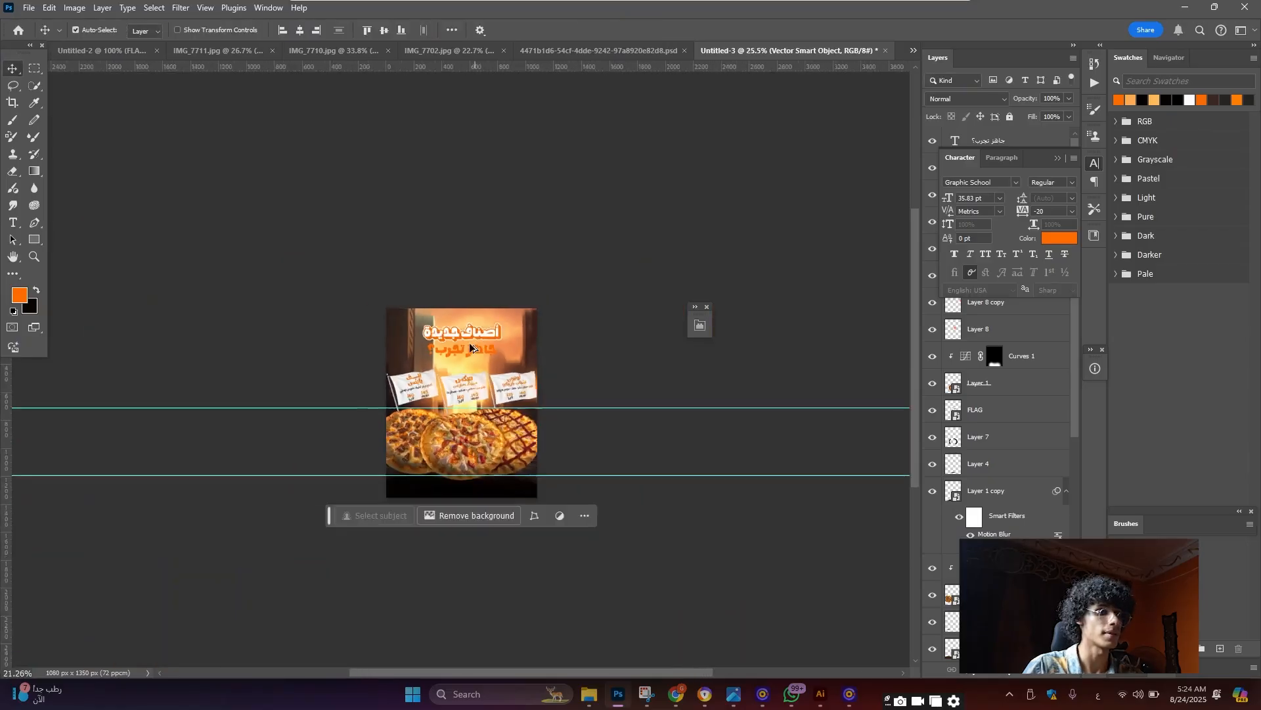
{"action": "scroll", "coordinate": [469, 342], "scroll_direction": "up", "scroll_amount": 6}
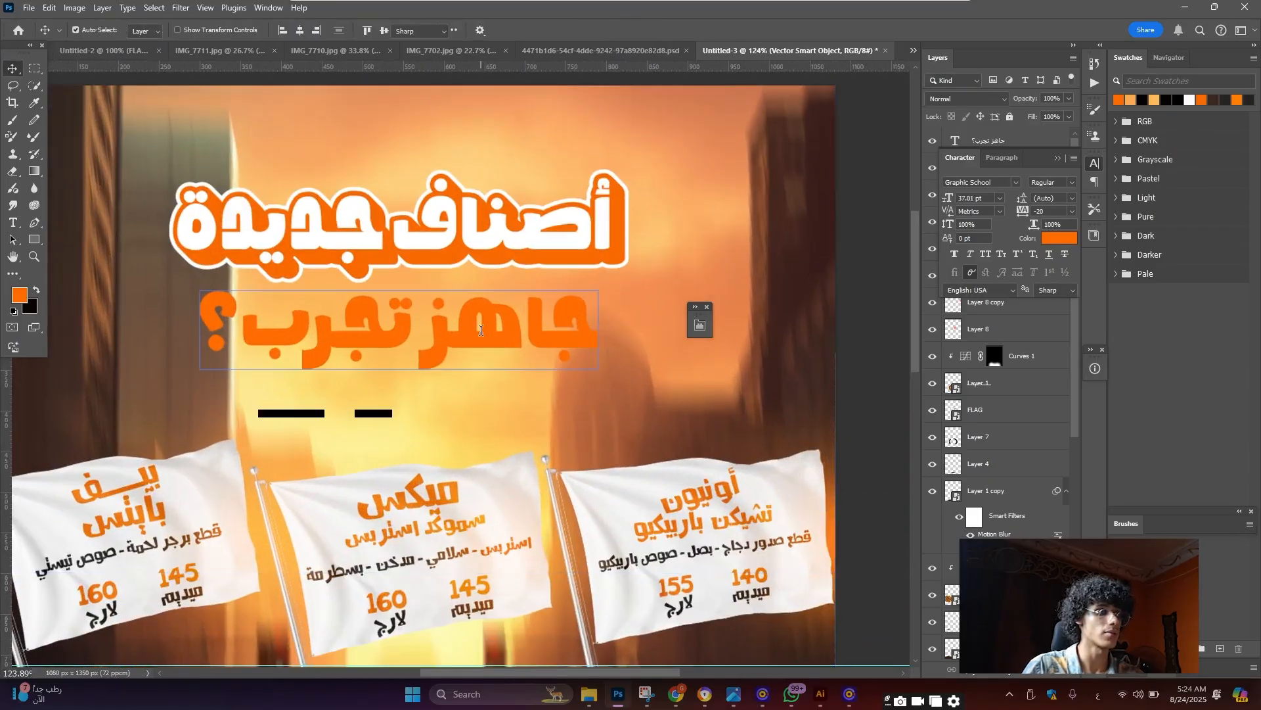
Delete the plain جاهز تجرب؟ text and paste the styled version from Illustrator as a smart object
{"action": "double_click", "coordinate": [481, 330]}
{"action": "key", "text": "BackSpace"}
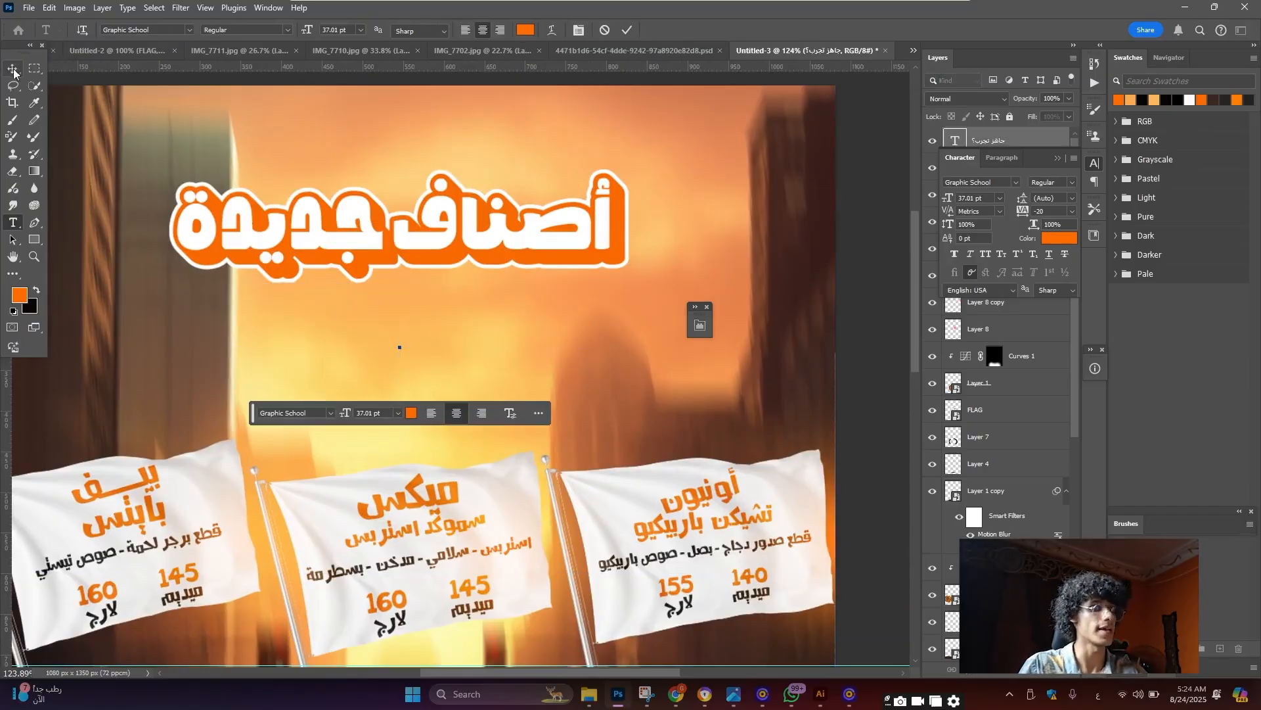
{"action": "left_click", "coordinate": [13, 70]}
{"action": "key", "text": "alt+Tab"}
{"action": "scroll", "coordinate": [460, 351], "scroll_direction": "up", "scroll_amount": 1}
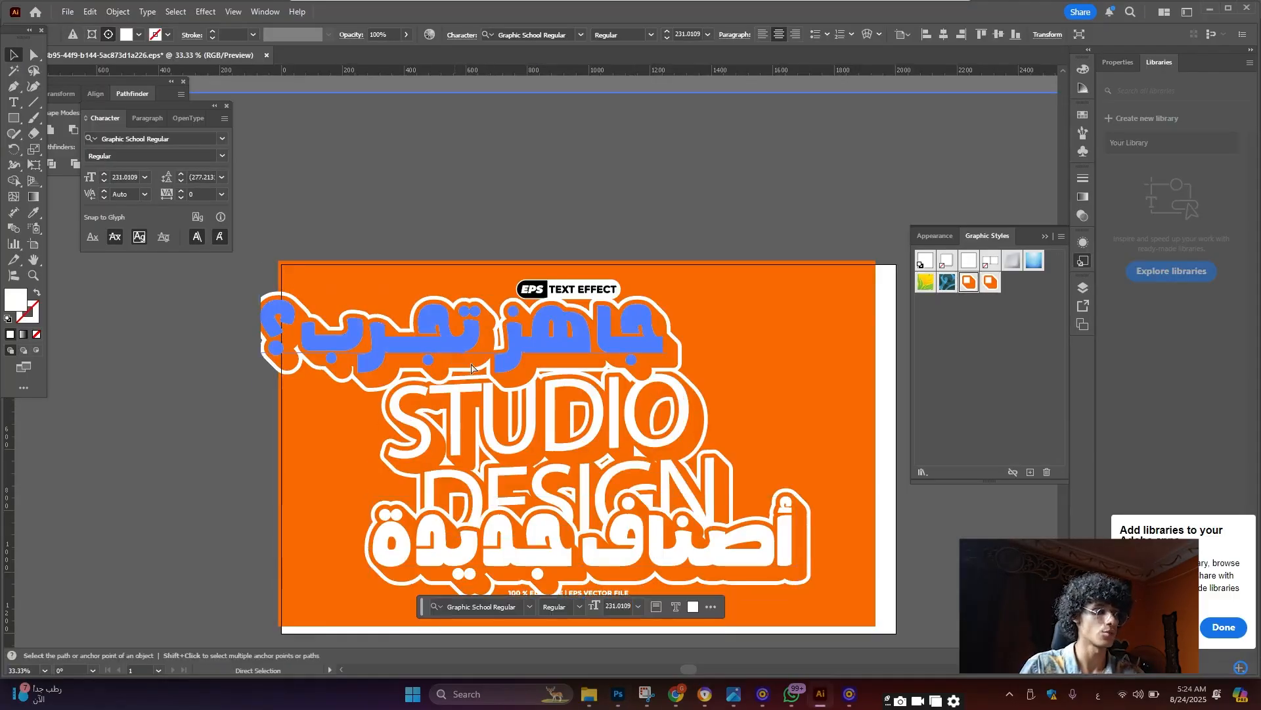
{"action": "key", "text": "ctrl+c"}
{"action": "key", "text": "alt+Tab"}
{"action": "key", "text": "ctrl+v"}
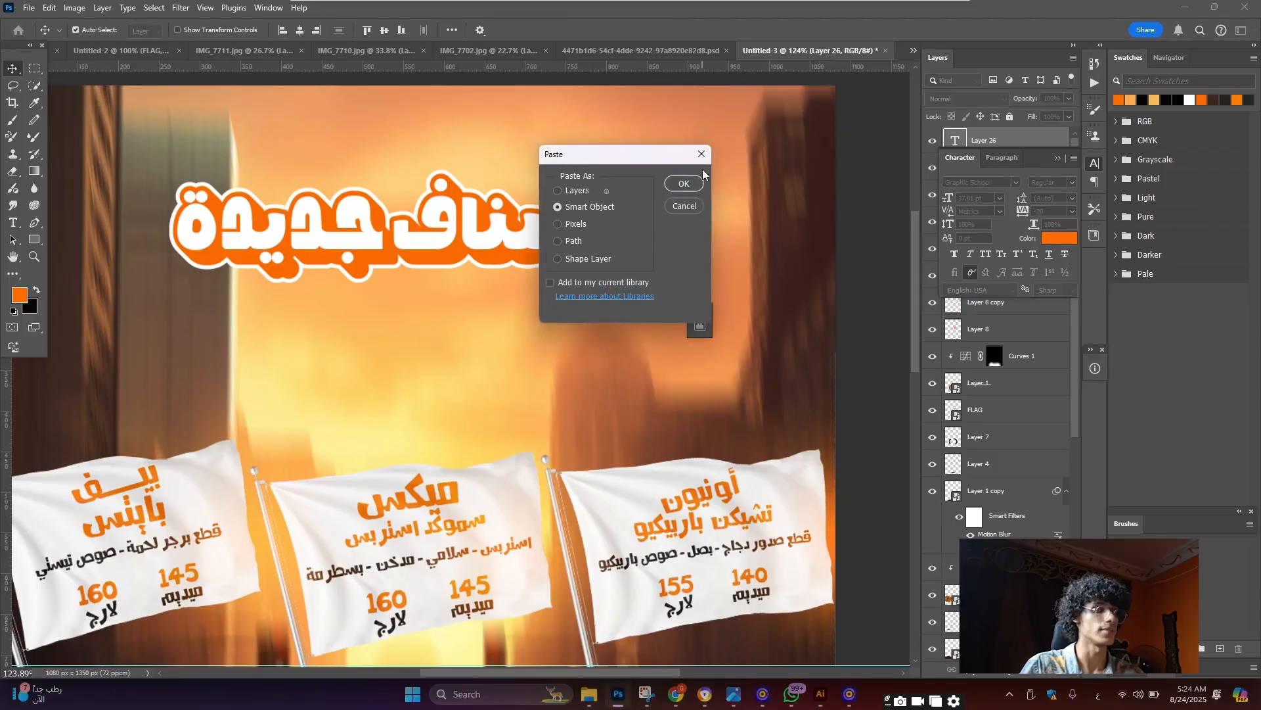
{"action": "left_click", "coordinate": [683, 184]}
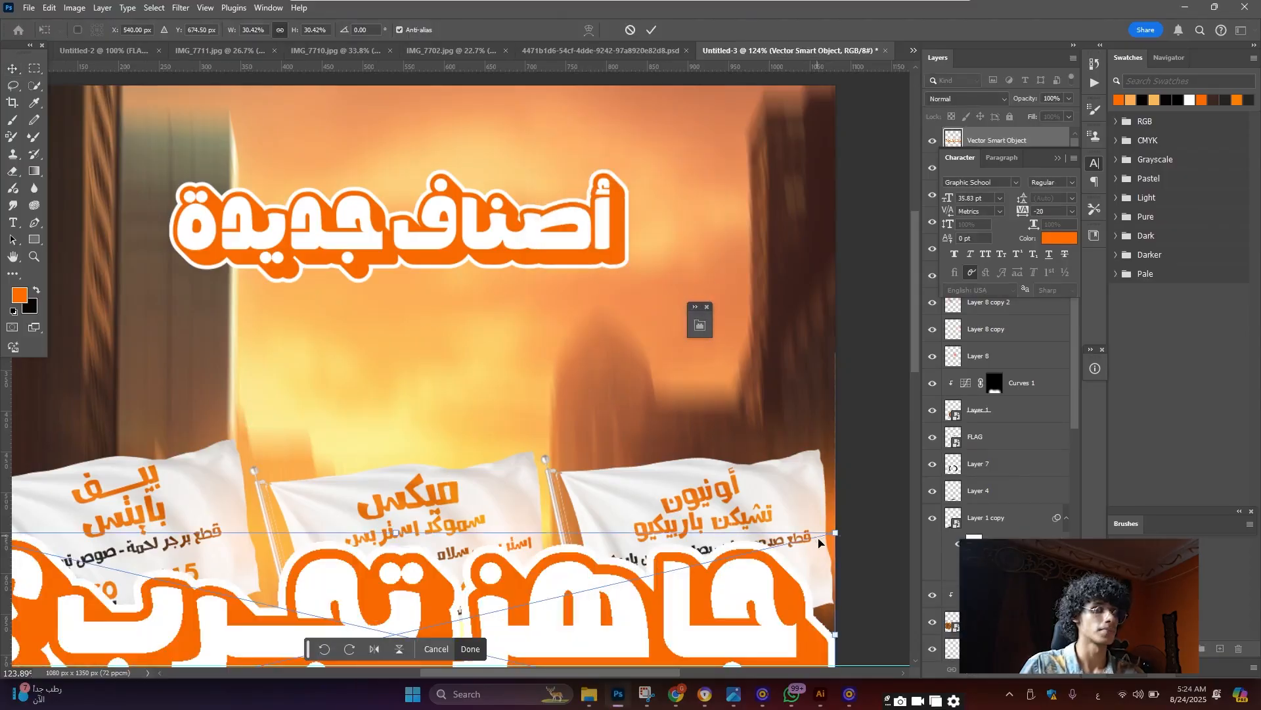
Scale down and narrow the styled جاهز تجرب؟ line, placing it under the headline
{"action": "left_click_drag", "start_coordinate": [836, 532], "coordinate": [683, 598]}
{"action": "left_click_drag", "start_coordinate": [597, 614], "coordinate": [571, 311]}
{"action": "left_click_drag", "start_coordinate": [95, 278], "coordinate": [171, 278]}
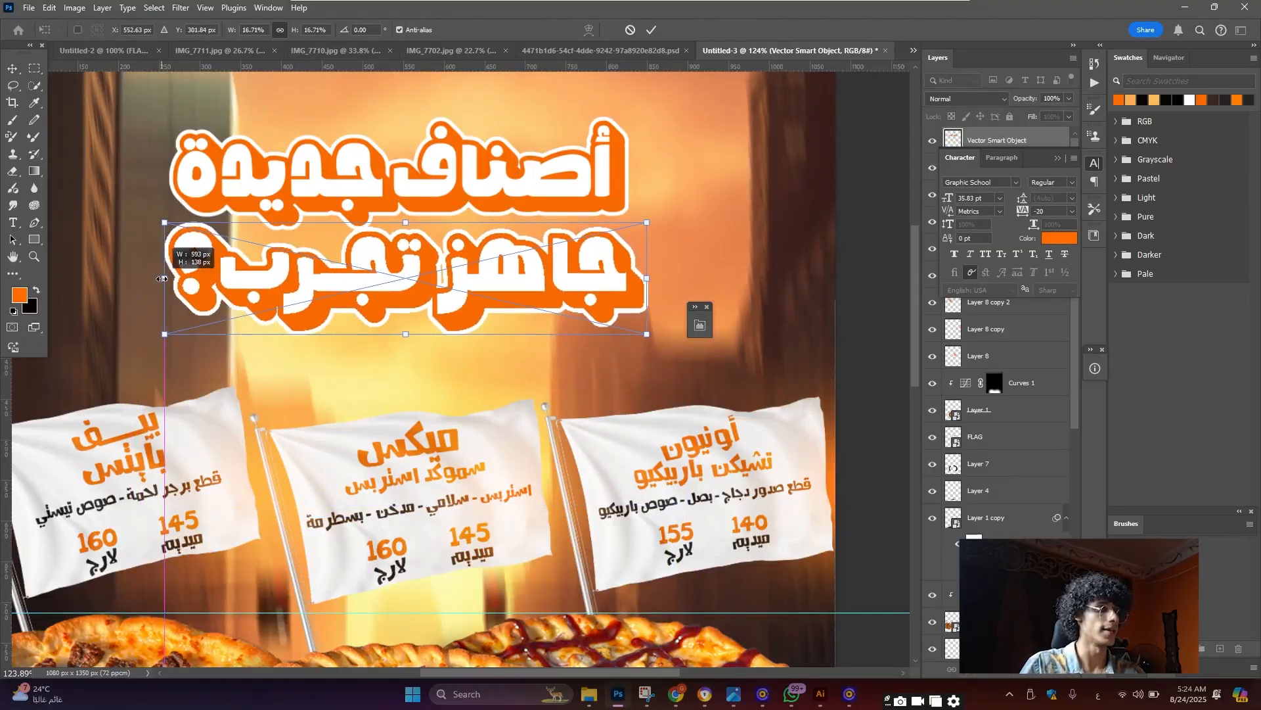
{"action": "left_click_drag", "start_coordinate": [636, 279], "coordinate": [618, 278]}
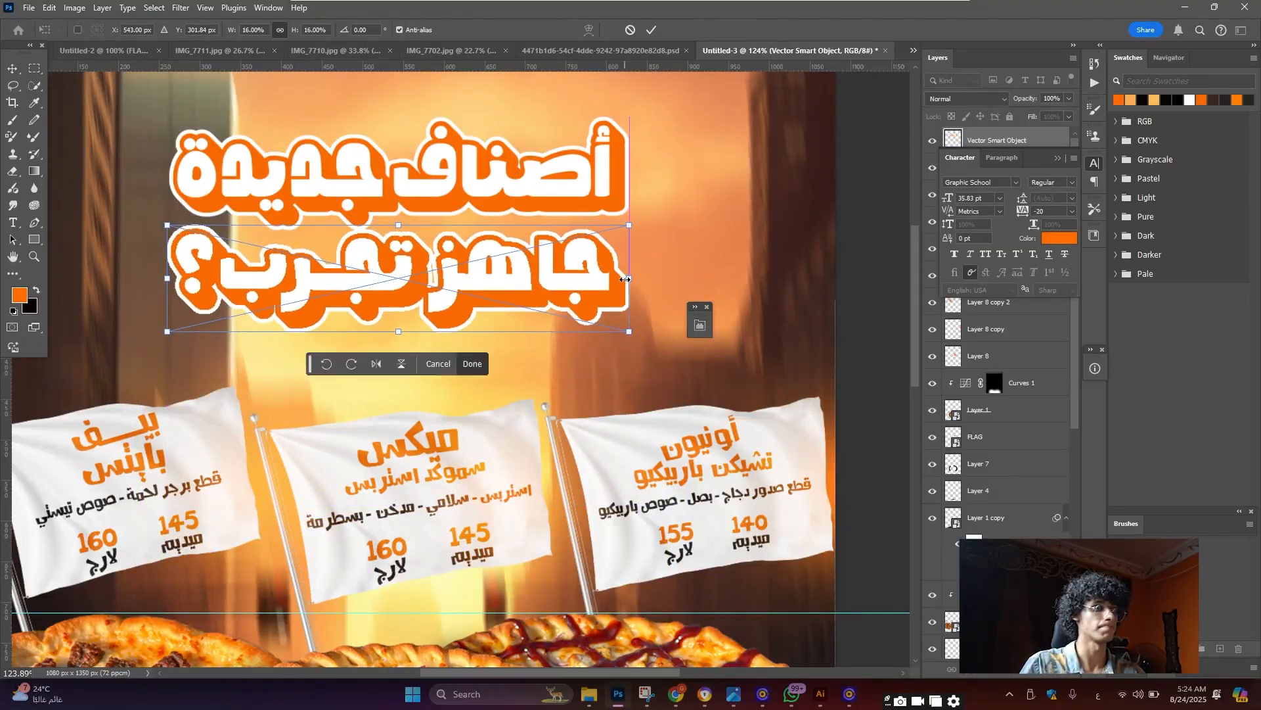
{"action": "scroll", "coordinate": [578, 279], "scroll_direction": "down", "scroll_amount": 5}
{"action": "left_click", "coordinate": [12, 73]}
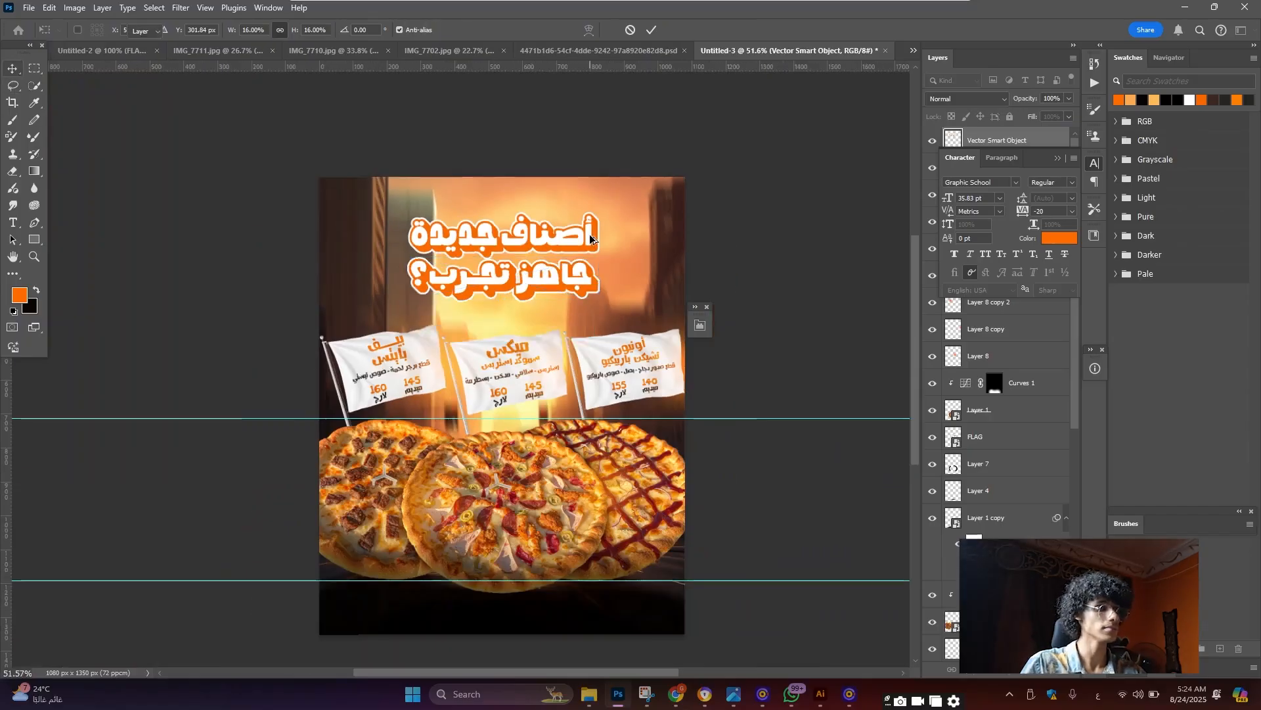
{"action": "scroll", "coordinate": [582, 246], "scroll_direction": "down", "scroll_amount": 5}
Hide Layer 26 and the original أصناف جديدة text layer
{"action": "scroll", "coordinate": [575, 253], "scroll_direction": "up", "scroll_amount": 8}
{"action": "scroll", "coordinate": [576, 255], "scroll_direction": "up", "scroll_amount": 3}
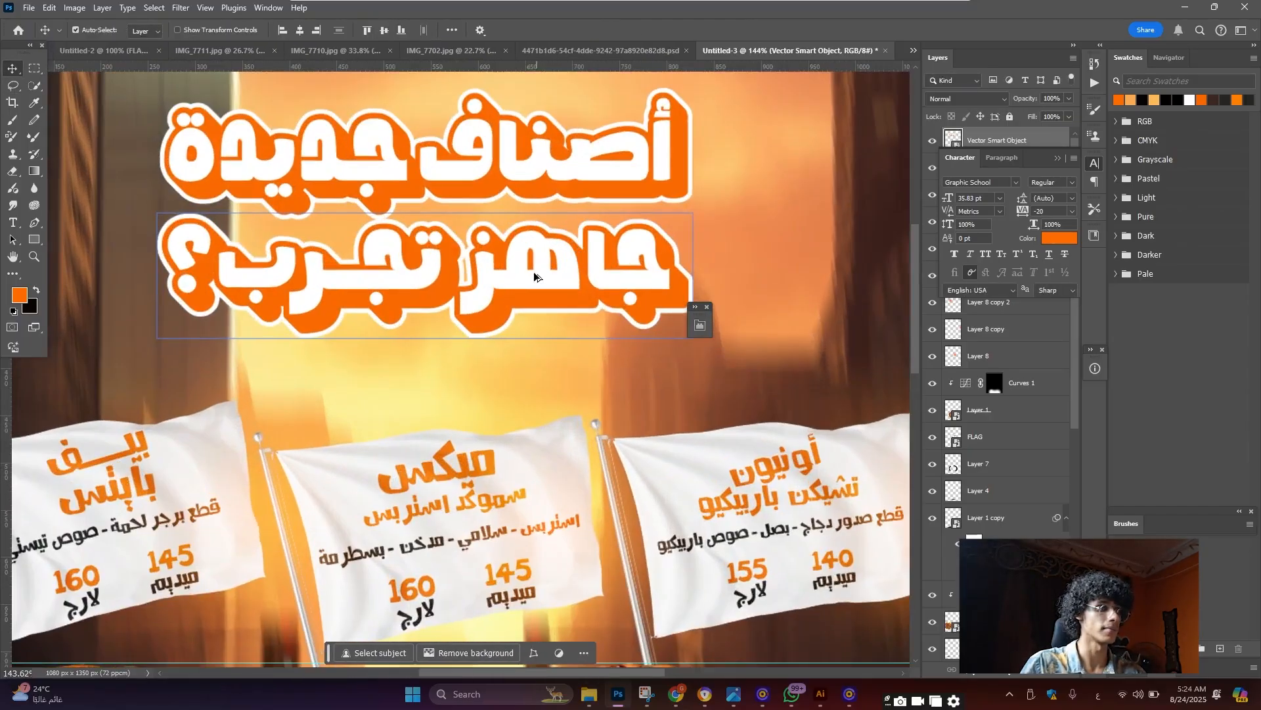
{"action": "scroll", "coordinate": [533, 258], "scroll_direction": "up", "scroll_amount": 1}
{"action": "scroll", "coordinate": [534, 259], "scroll_direction": "up", "scroll_amount": 1}
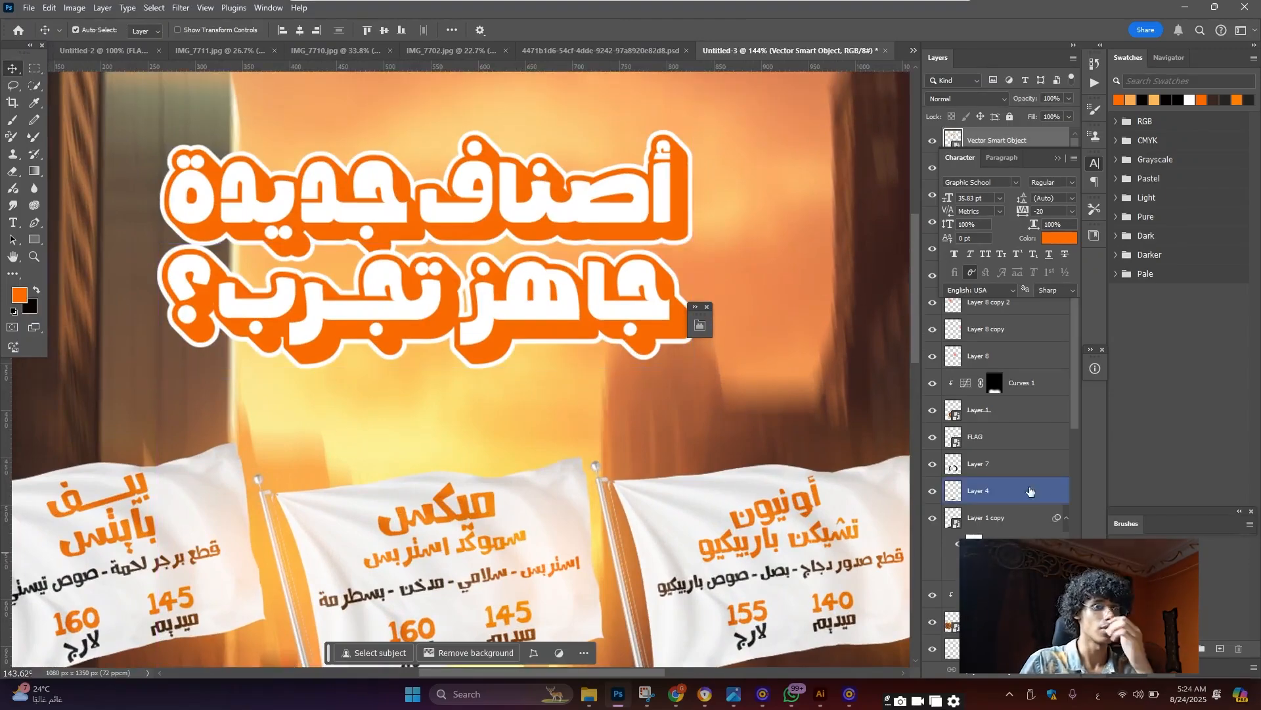
{"action": "left_click", "coordinate": [1057, 159]}
{"action": "left_click", "coordinate": [1023, 193]}
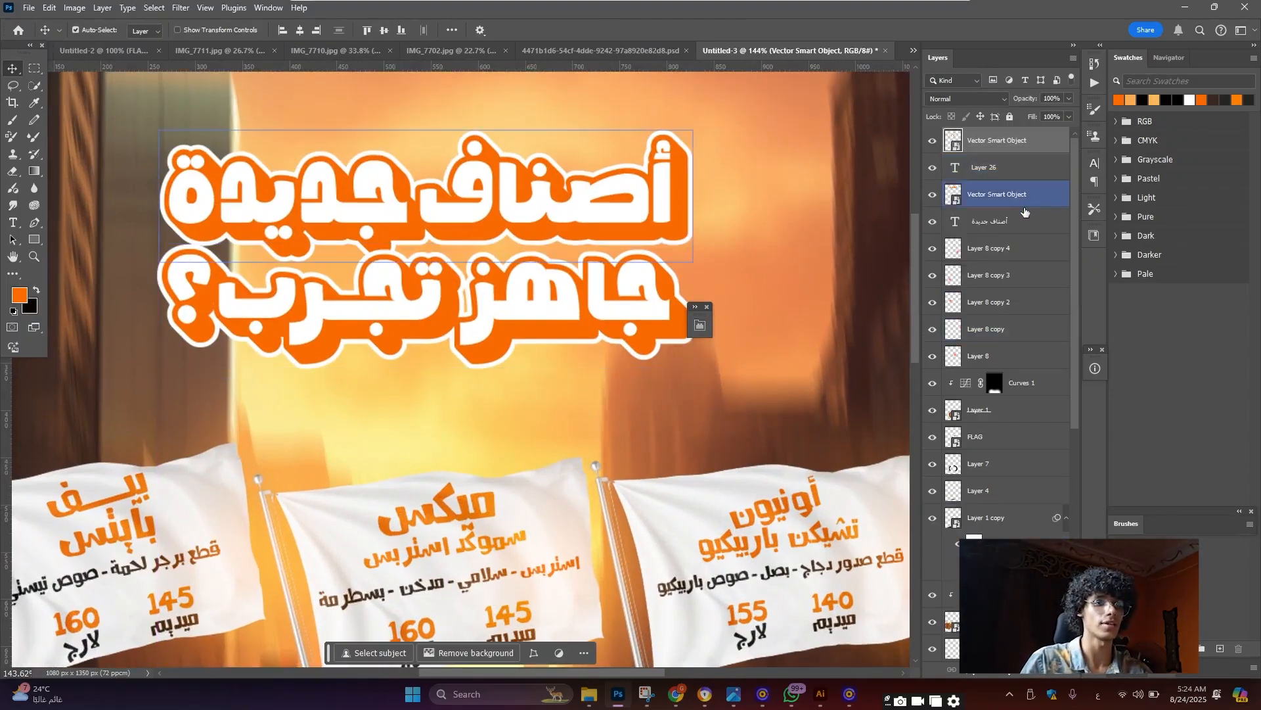
{"action": "left_click", "coordinate": [1027, 223]}
{"action": "left_click", "coordinate": [932, 168]}
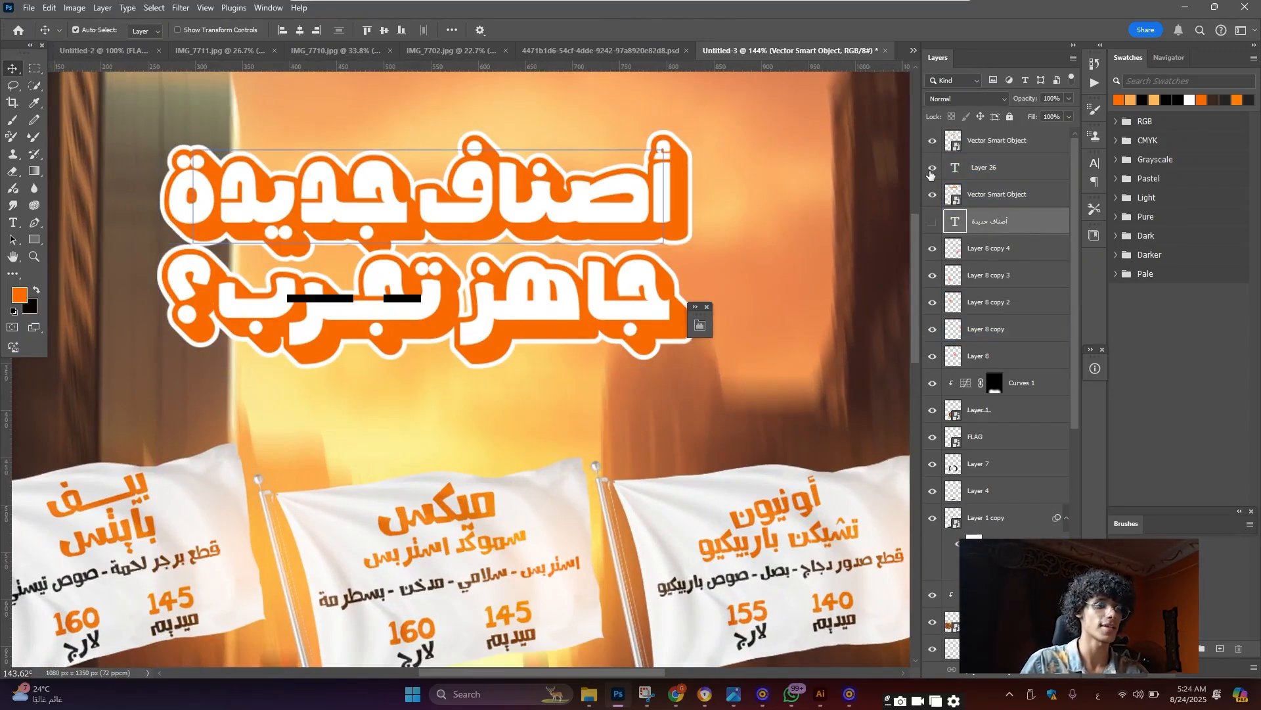
{"action": "left_click", "coordinate": [932, 222]}
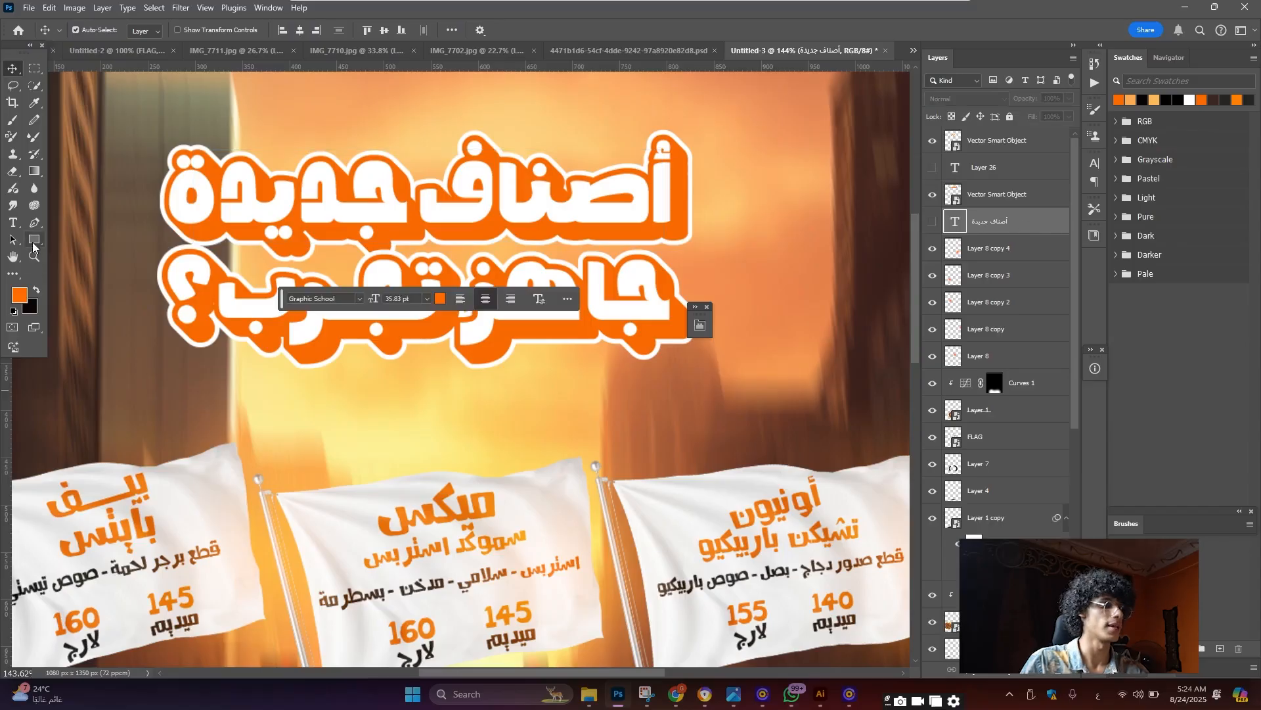
Draw a rectangle across the جاهز تجرب؟ line filled with dark brown sampled from the poster
{"action": "left_click", "coordinate": [34, 240]}
{"action": "scroll", "coordinate": [612, 245], "scroll_direction": "up", "scroll_amount": 3}
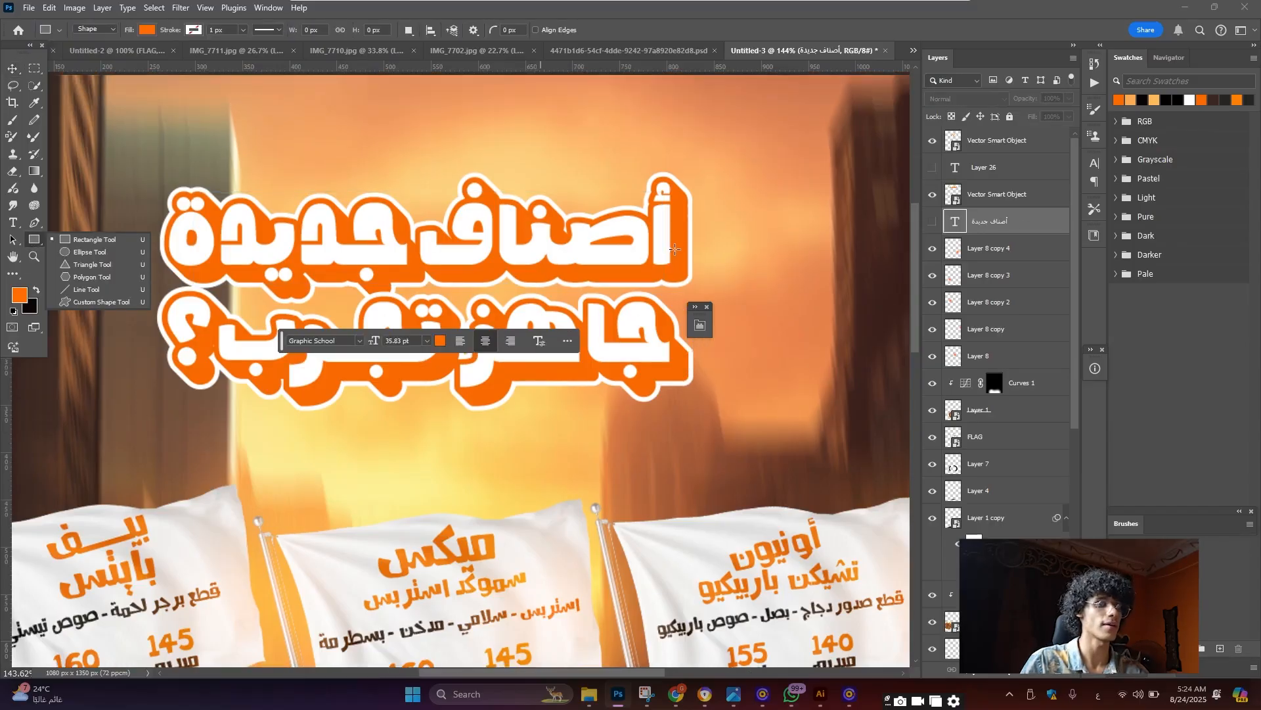
{"action": "left_click_drag", "start_coordinate": [678, 243], "coordinate": [189, 361]}
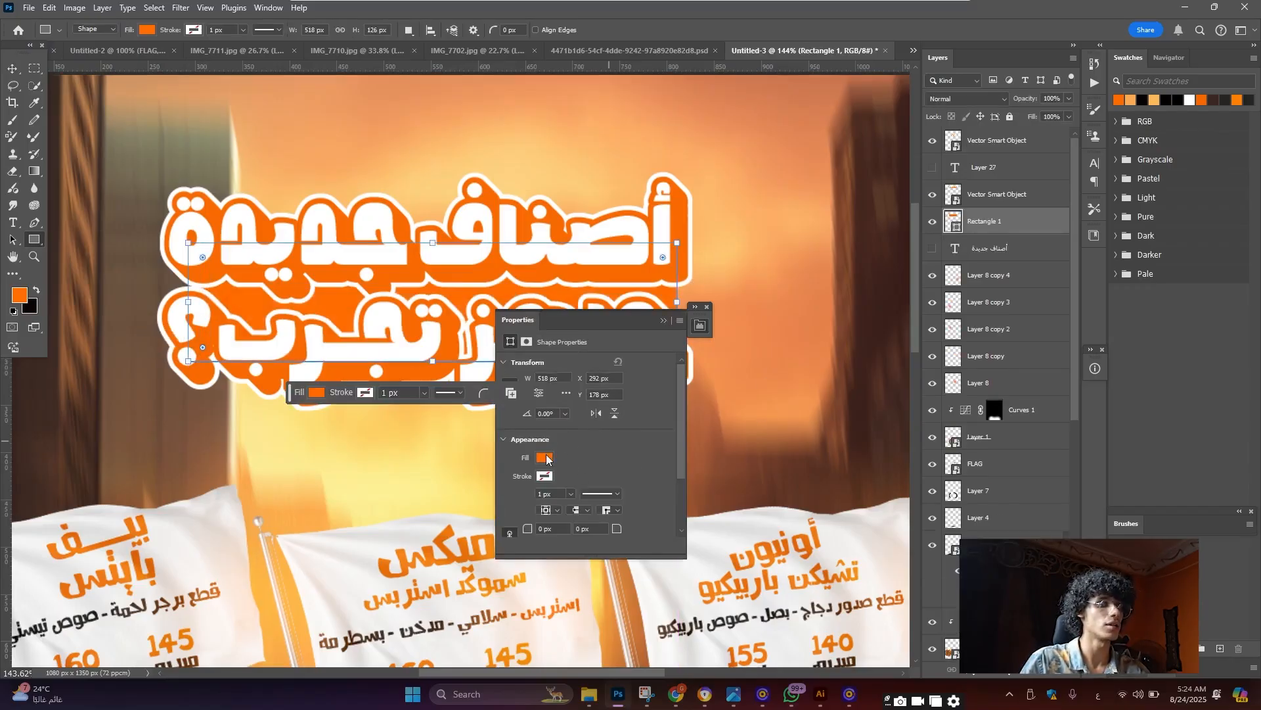
{"action": "left_click", "coordinate": [546, 458]}
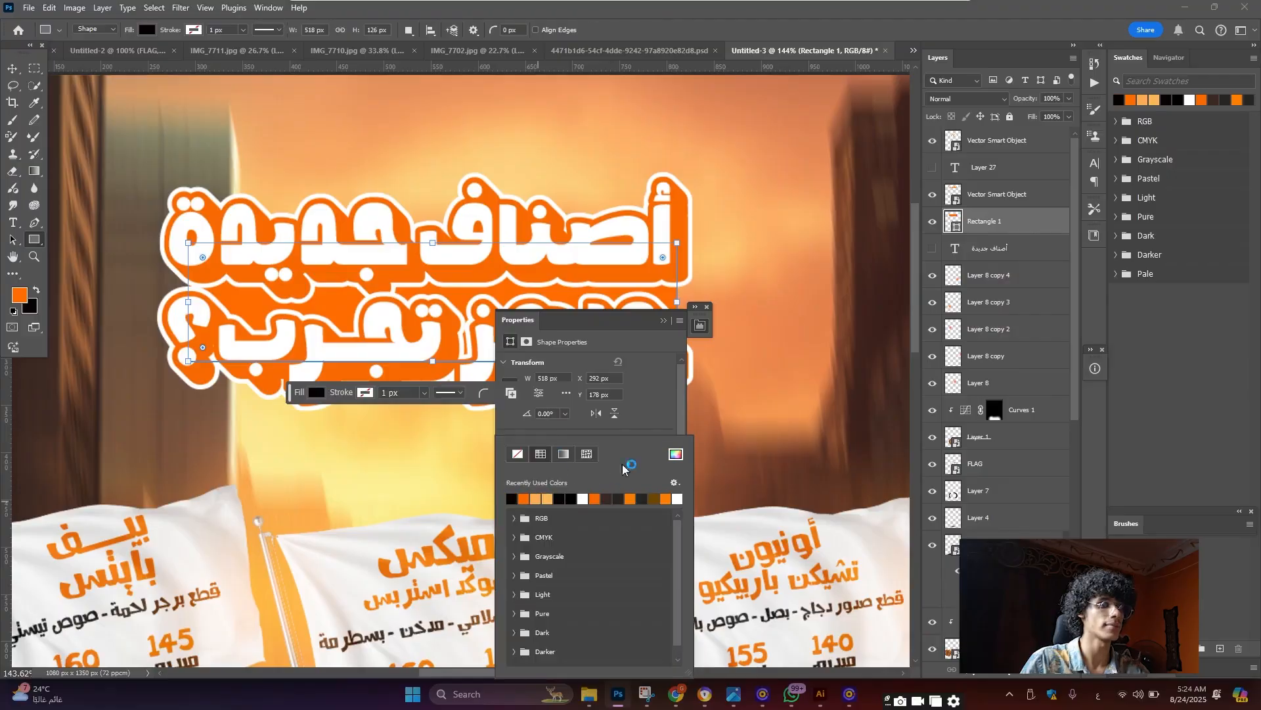
{"action": "scroll", "coordinate": [882, 341], "scroll_direction": "down", "scroll_amount": 5}
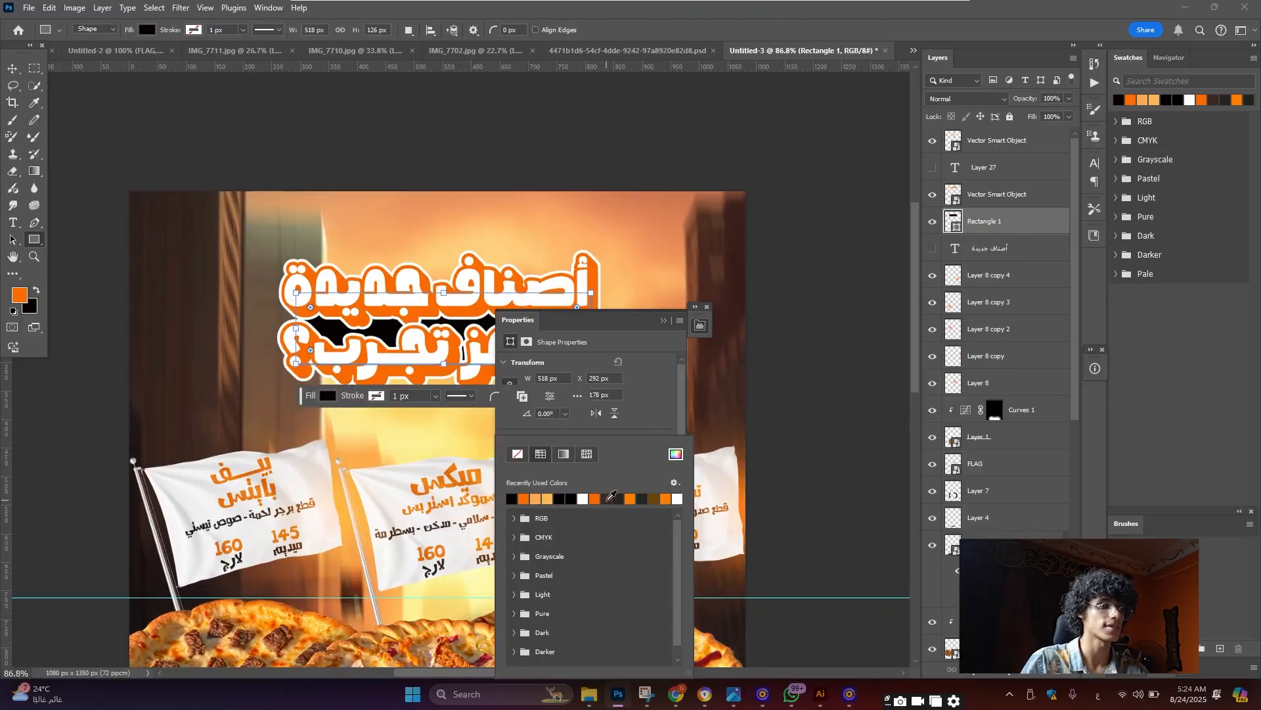
{"action": "left_click_drag", "start_coordinate": [611, 496], "coordinate": [699, 344]}
{"action": "left_click", "coordinate": [664, 321]}
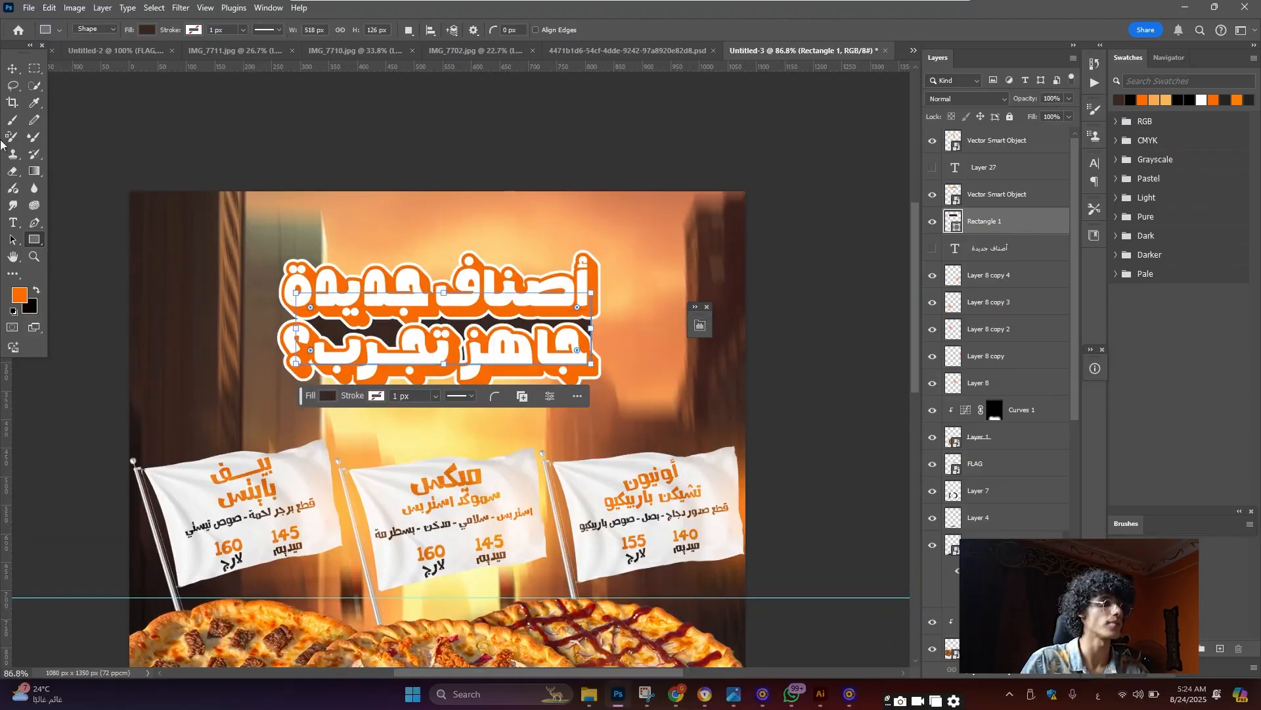
{"action": "left_click", "coordinate": [11, 72]}
{"action": "scroll", "coordinate": [505, 299], "scroll_direction": "down", "scroll_amount": 4}
{"action": "scroll", "coordinate": [513, 423], "scroll_direction": "up", "scroll_amount": 5}
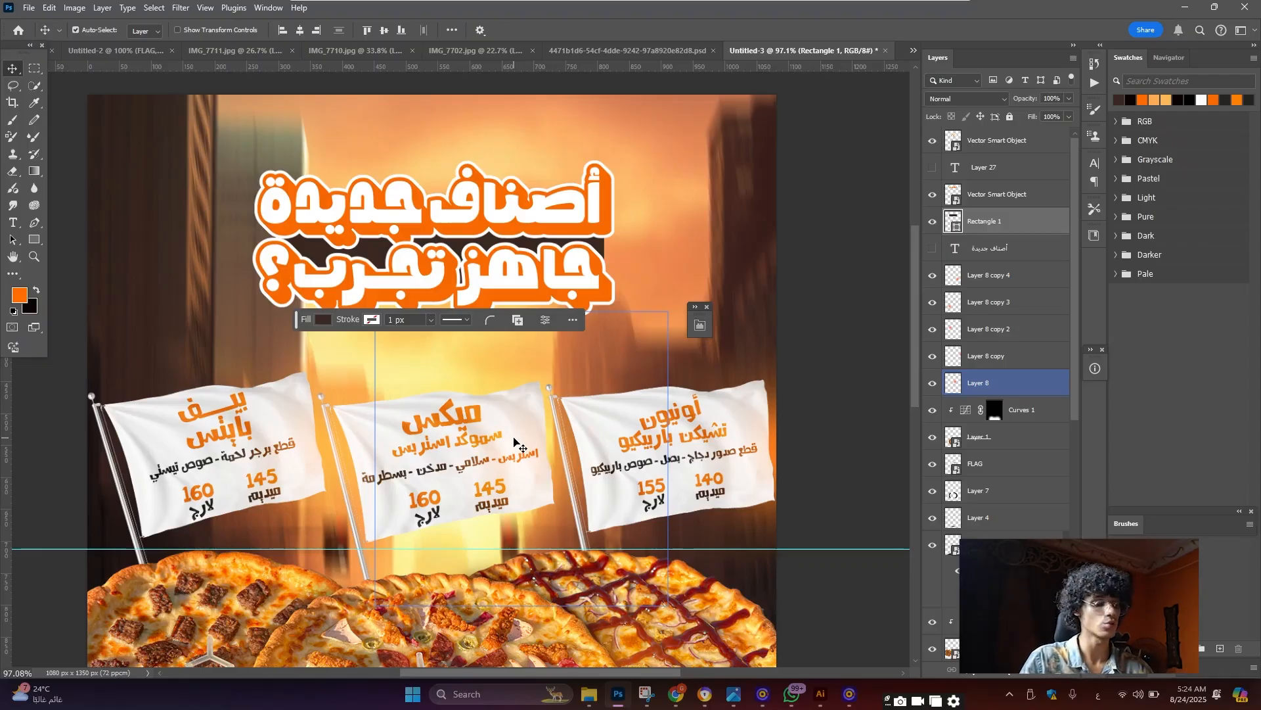
Duplicate the Layer 8 flare, move the copy up the canvas and to the top of the layers
{"action": "left_click_drag", "start_coordinate": [519, 445], "coordinate": [549, 247]}
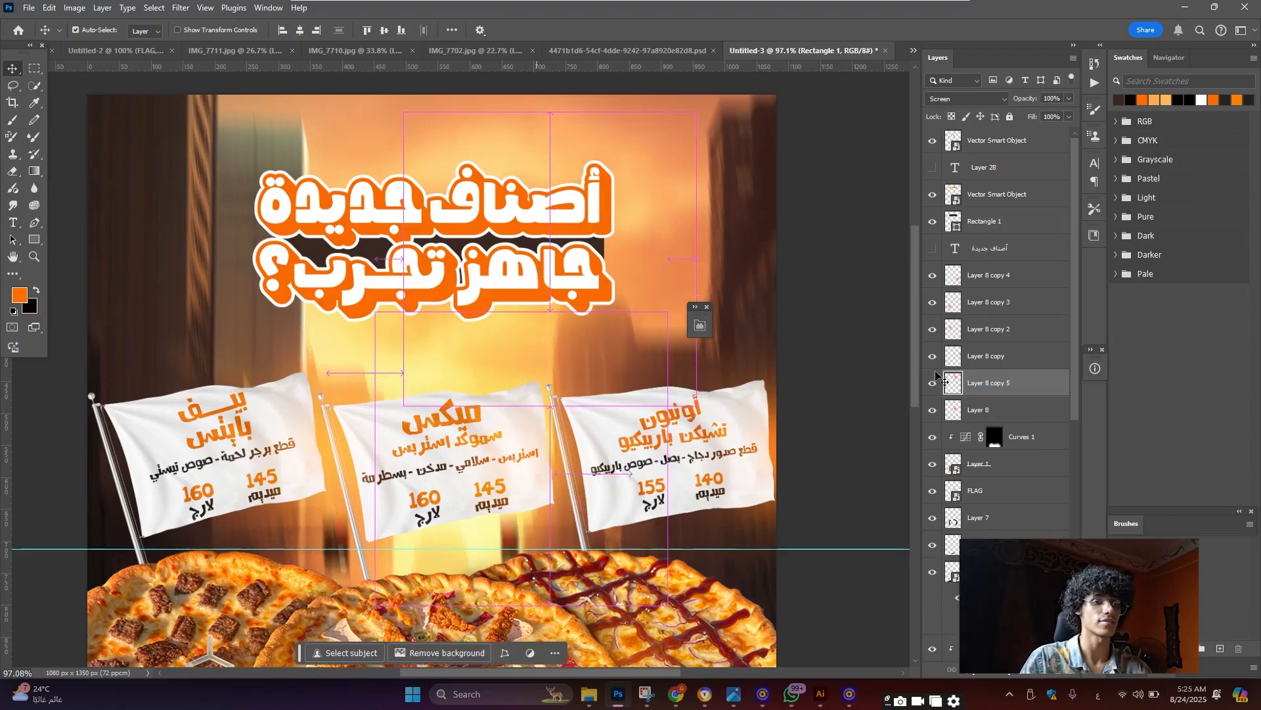
{"action": "left_click_drag", "start_coordinate": [1015, 383], "coordinate": [1010, 133]}
{"action": "scroll", "coordinate": [562, 296], "scroll_direction": "up", "scroll_amount": 1}
{"action": "left_click_drag", "start_coordinate": [566, 302], "coordinate": [293, 272]}
{"action": "scroll", "coordinate": [550, 285], "scroll_direction": "up", "scroll_amount": 3}
{"action": "scroll", "coordinate": [309, 290], "scroll_direction": "down", "scroll_amount": 3}
{"action": "scroll", "coordinate": [553, 283], "scroll_direction": "down", "scroll_amount": 5}
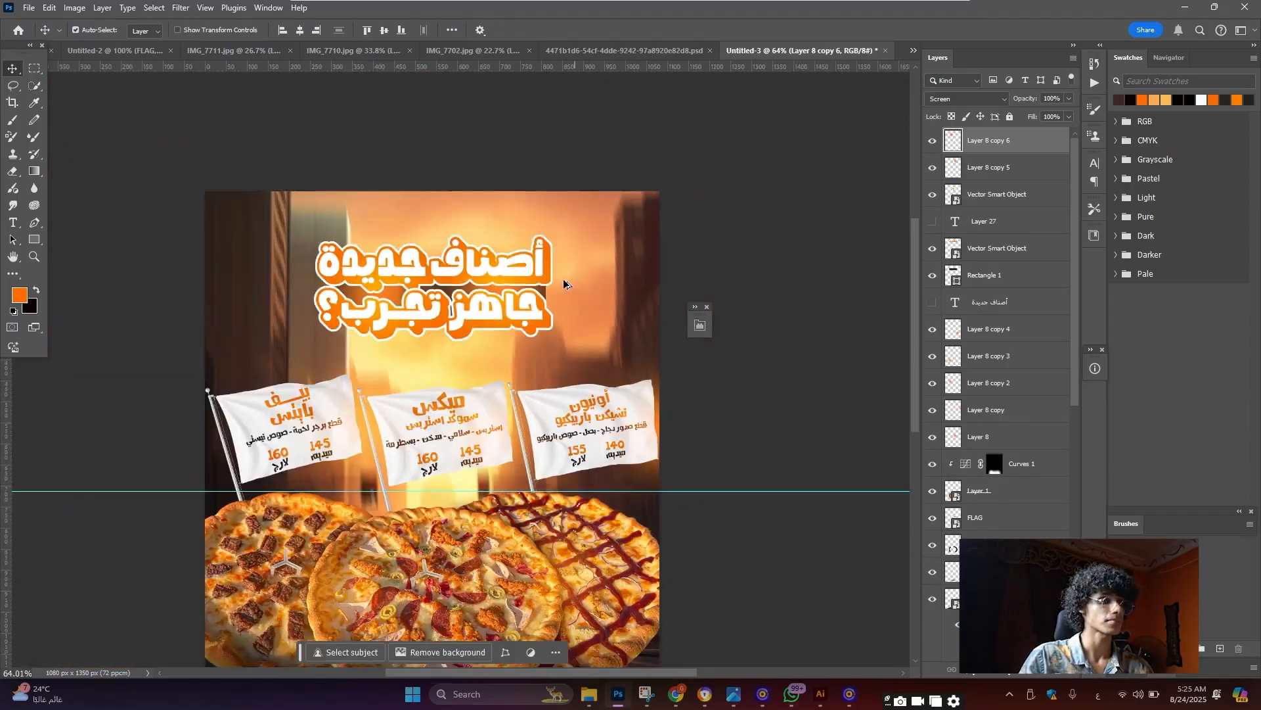
{"action": "scroll", "coordinate": [472, 336], "scroll_direction": "up", "scroll_amount": 5}
{"action": "scroll", "coordinate": [485, 342], "scroll_direction": "down", "scroll_amount": 6}
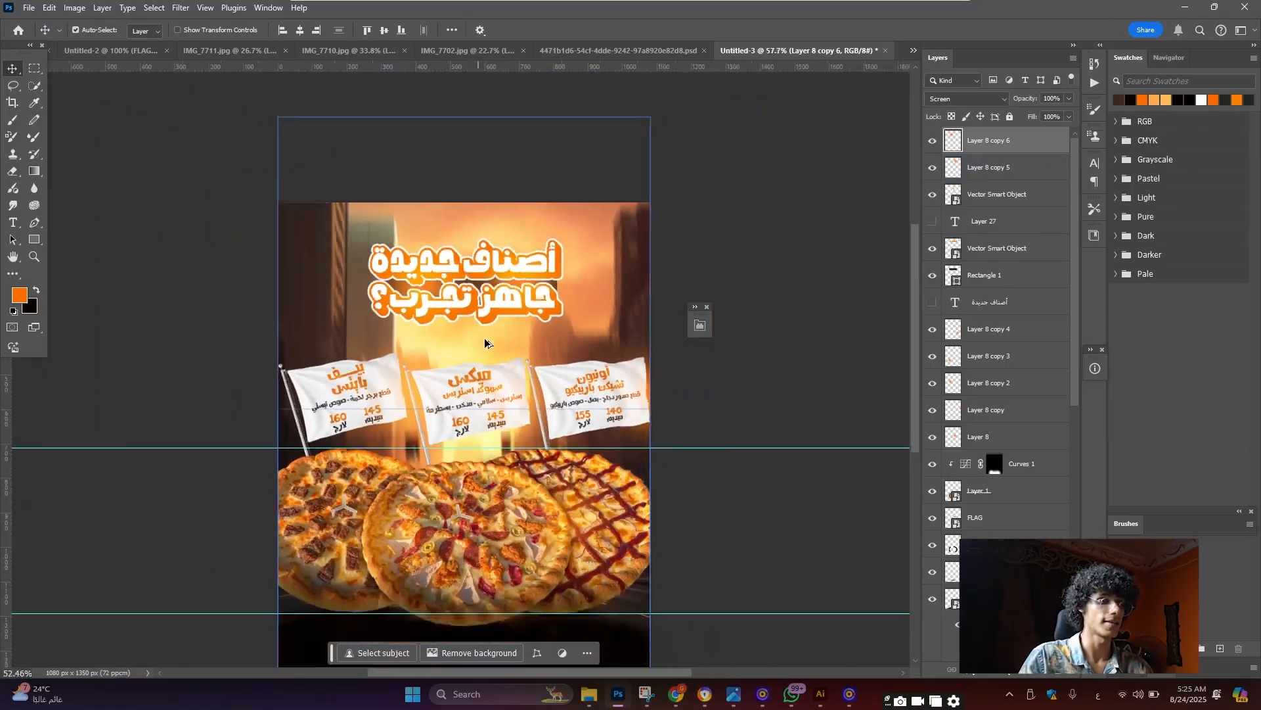
{"action": "scroll", "coordinate": [483, 480], "scroll_direction": "up", "scroll_amount": 5}
{"action": "scroll", "coordinate": [480, 482], "scroll_direction": "down", "scroll_amount": 1}
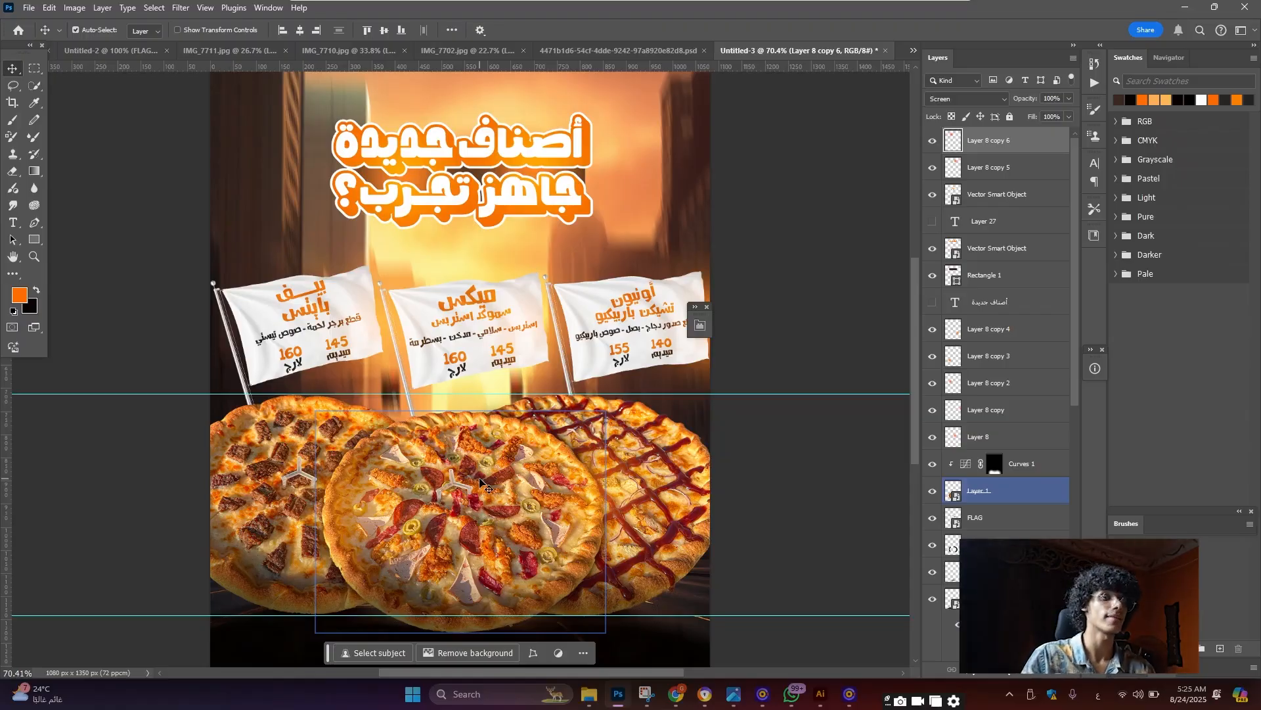
{"action": "scroll", "coordinate": [506, 164], "scroll_direction": "up", "scroll_amount": 2}
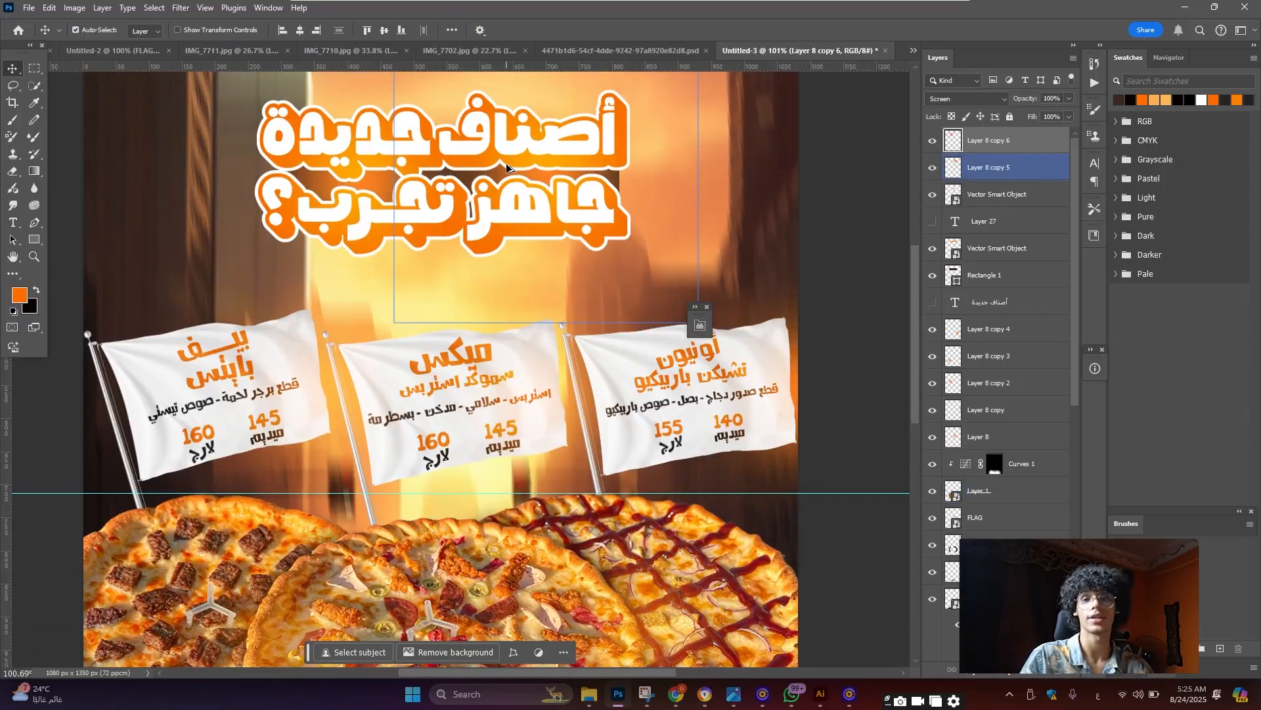
{"action": "scroll", "coordinate": [506, 163], "scroll_direction": "down", "scroll_amount": 2}
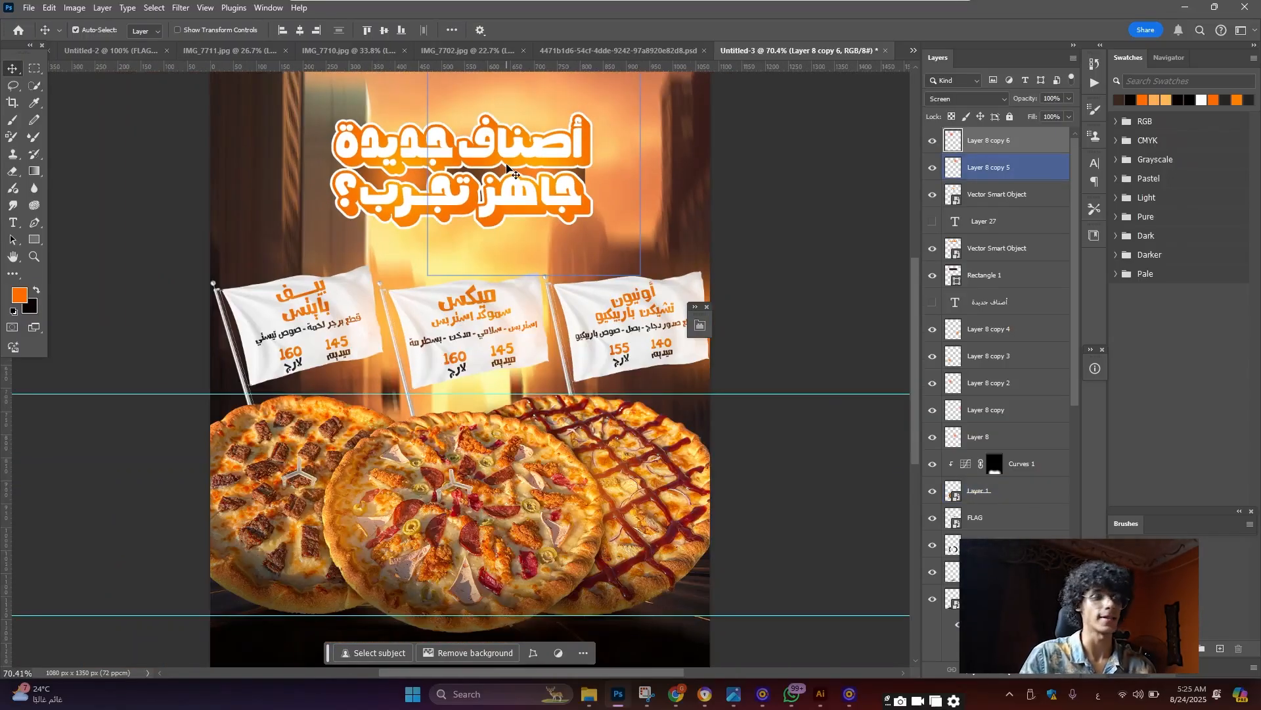
{"action": "scroll", "coordinate": [464, 163], "scroll_direction": "up", "scroll_amount": 1}
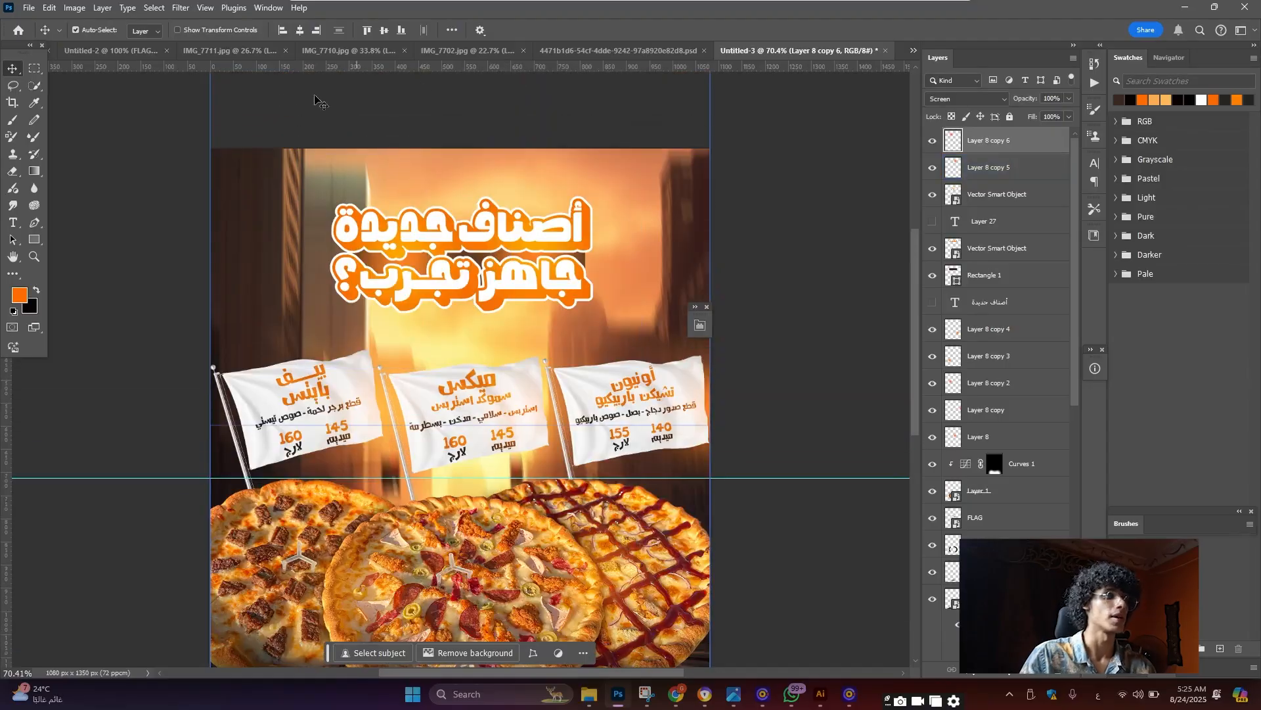
View the finished Untitled-2 poster document
{"action": "left_click", "coordinate": [135, 52]}
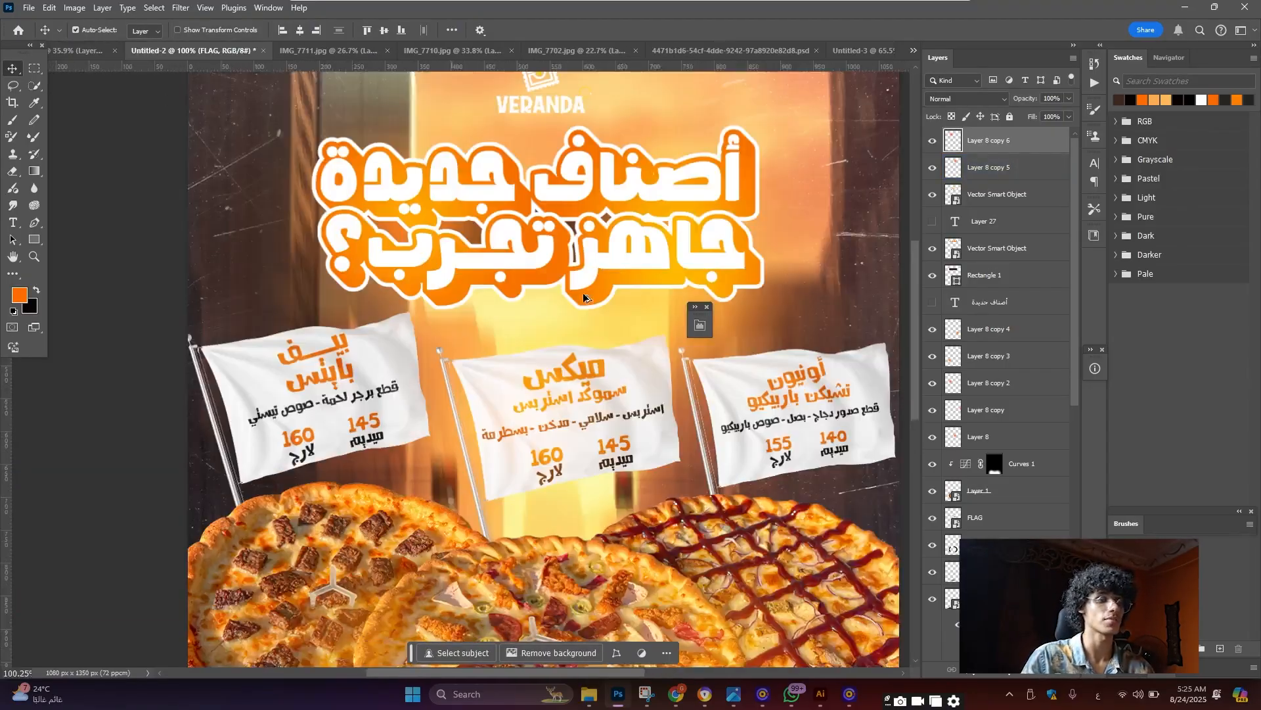
{"action": "scroll", "coordinate": [583, 298], "scroll_direction": "down", "scroll_amount": 3}
{"action": "scroll", "coordinate": [734, 194], "scroll_direction": "up", "scroll_amount": 2}
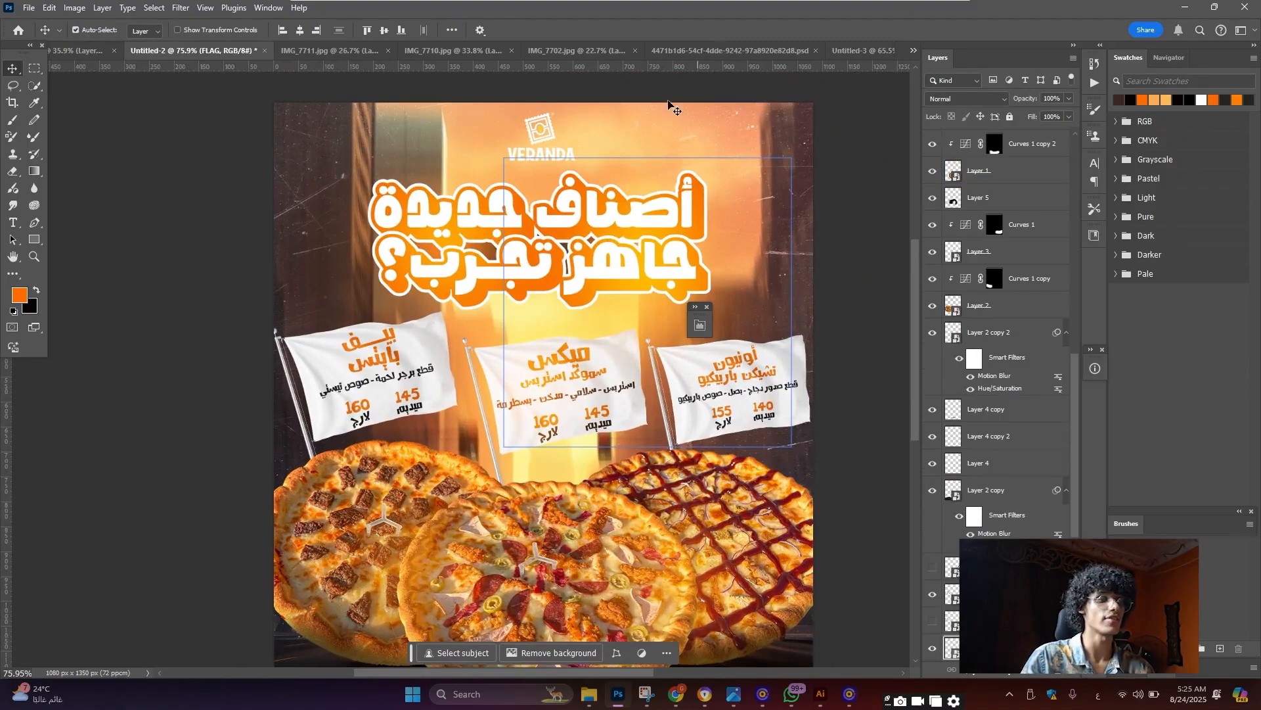
{"action": "scroll", "coordinate": [500, 289], "scroll_direction": "down", "scroll_amount": 3}
{"action": "scroll", "coordinate": [666, 497], "scroll_direction": "up", "scroll_amount": 2}
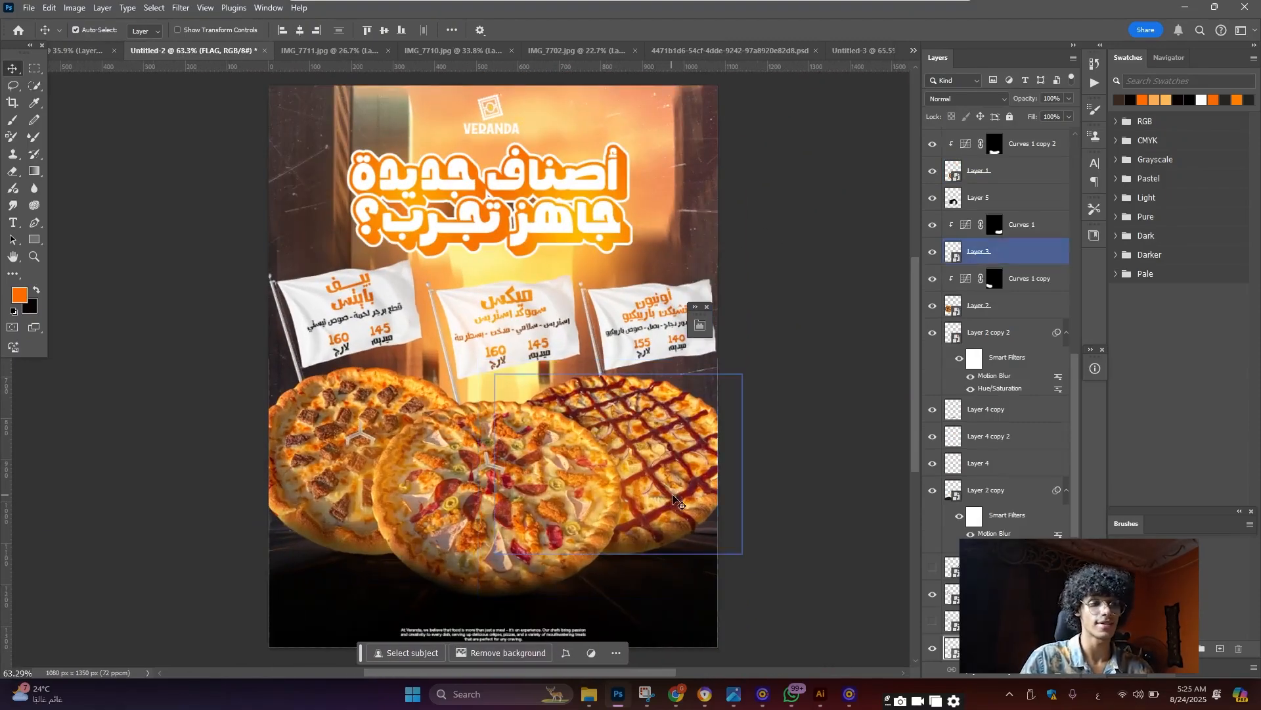
Find the white-dust-scratches-black-background image in Downloads and drag it toward Photoshop
{"action": "mouse_move", "coordinate": [589, 695]}
{"action": "left_click", "coordinate": [529, 633]}
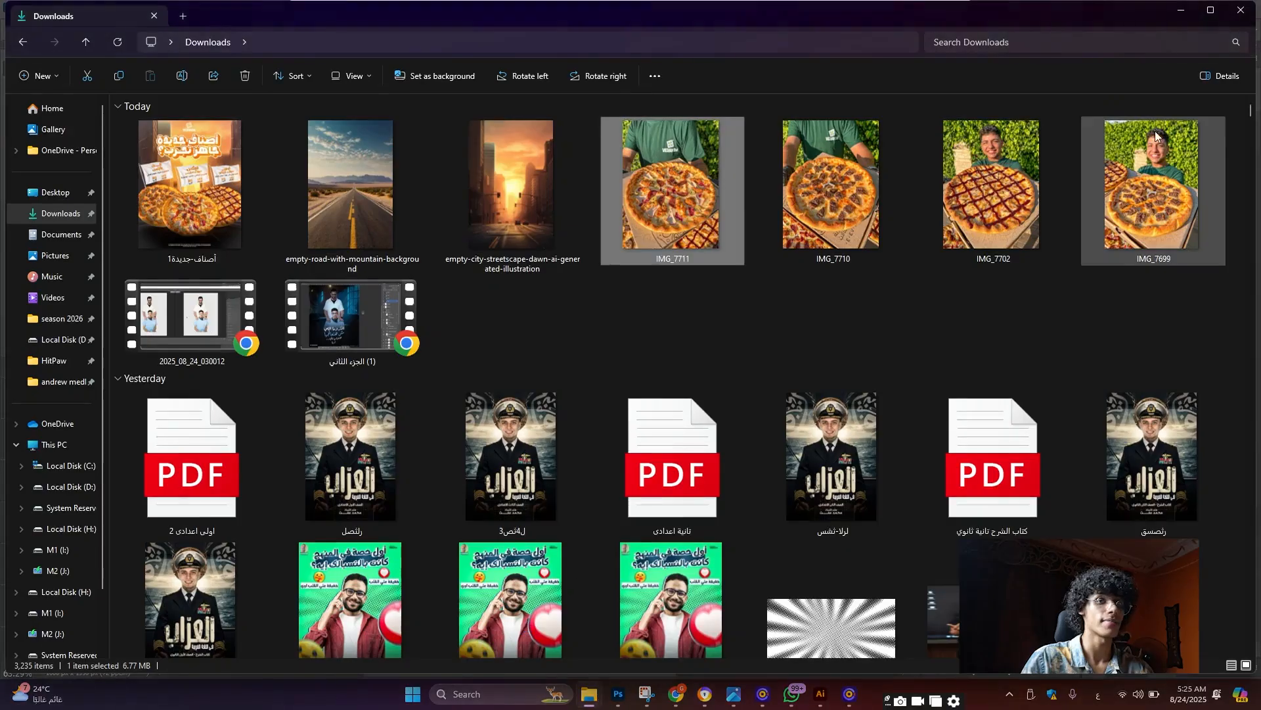
{"action": "left_click_drag", "start_coordinate": [1250, 110], "coordinate": [1216, 668]}
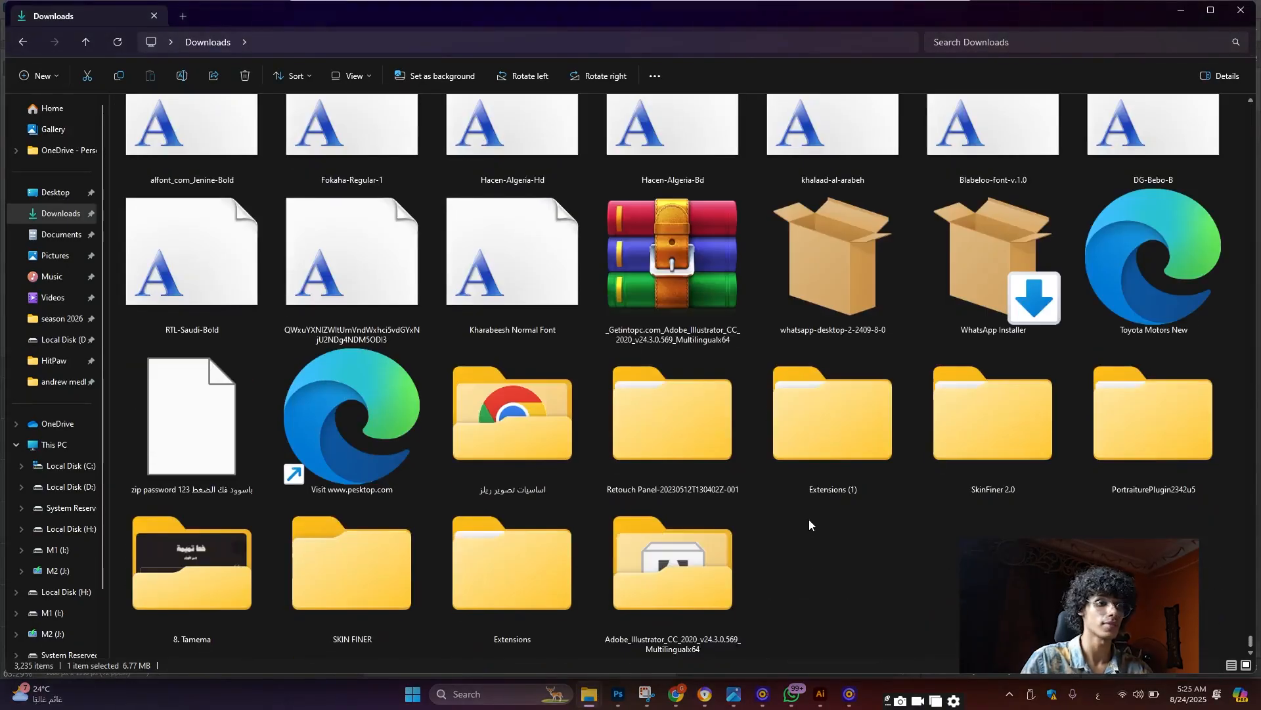
{"action": "scroll", "coordinate": [731, 508], "scroll_direction": "up", "scroll_amount": 5}
{"action": "left_click", "coordinate": [506, 190]}
{"action": "left_click_drag", "start_coordinate": [507, 191], "coordinate": [525, 189]}
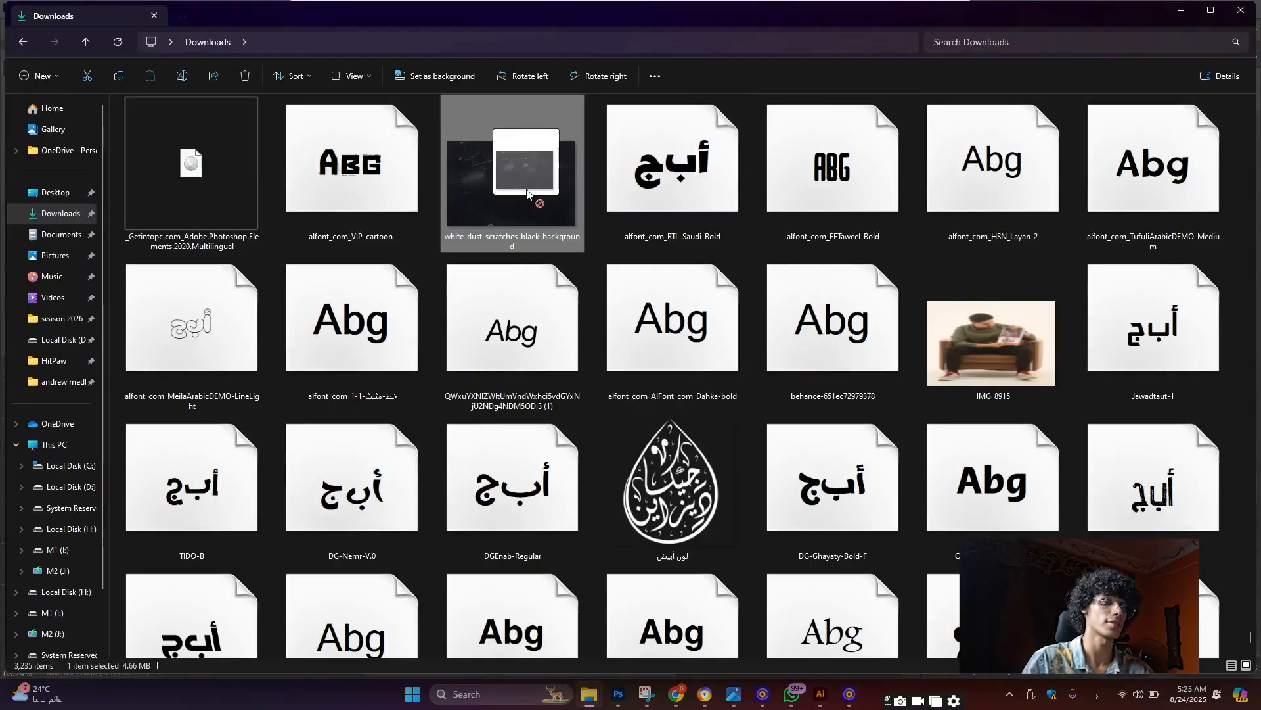
{"action": "left_click_drag", "start_coordinate": [527, 191], "coordinate": [540, 412]}
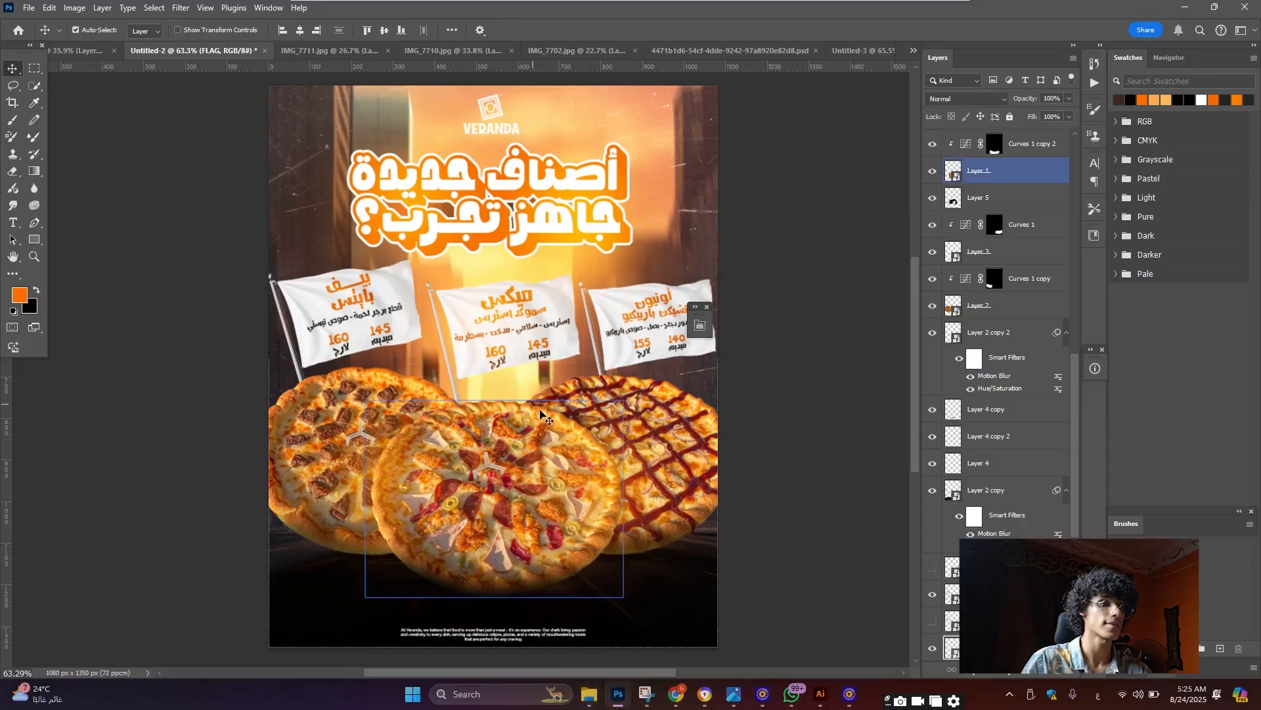
Drop the dust-scratches texture into Untitled-3 and enlarge it slightly to cover the poster
{"action": "key", "text": "Escape"}
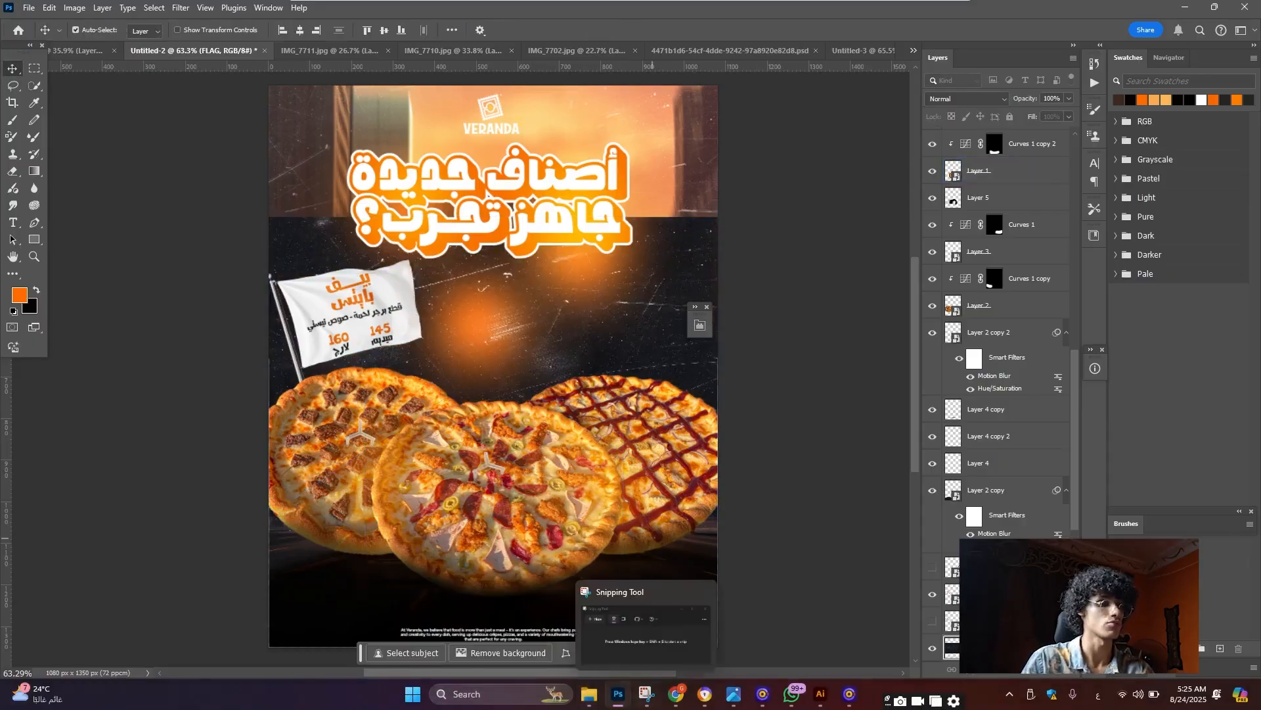
{"action": "left_click", "coordinate": [595, 696]}
{"action": "left_click", "coordinate": [524, 646]}
{"action": "left_click_drag", "start_coordinate": [664, 473], "coordinate": [528, 140]}
{"action": "left_click_drag", "start_coordinate": [527, 452], "coordinate": [528, 459]}
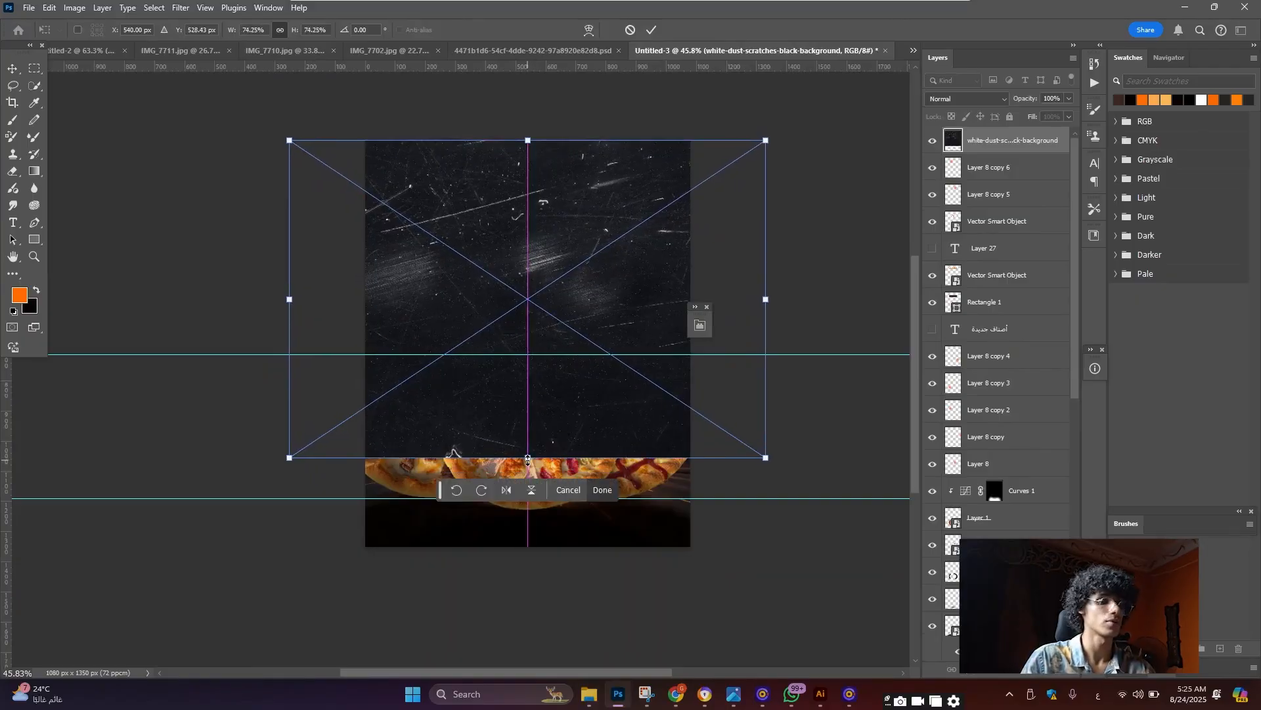
{"action": "key", "text": "Return"}
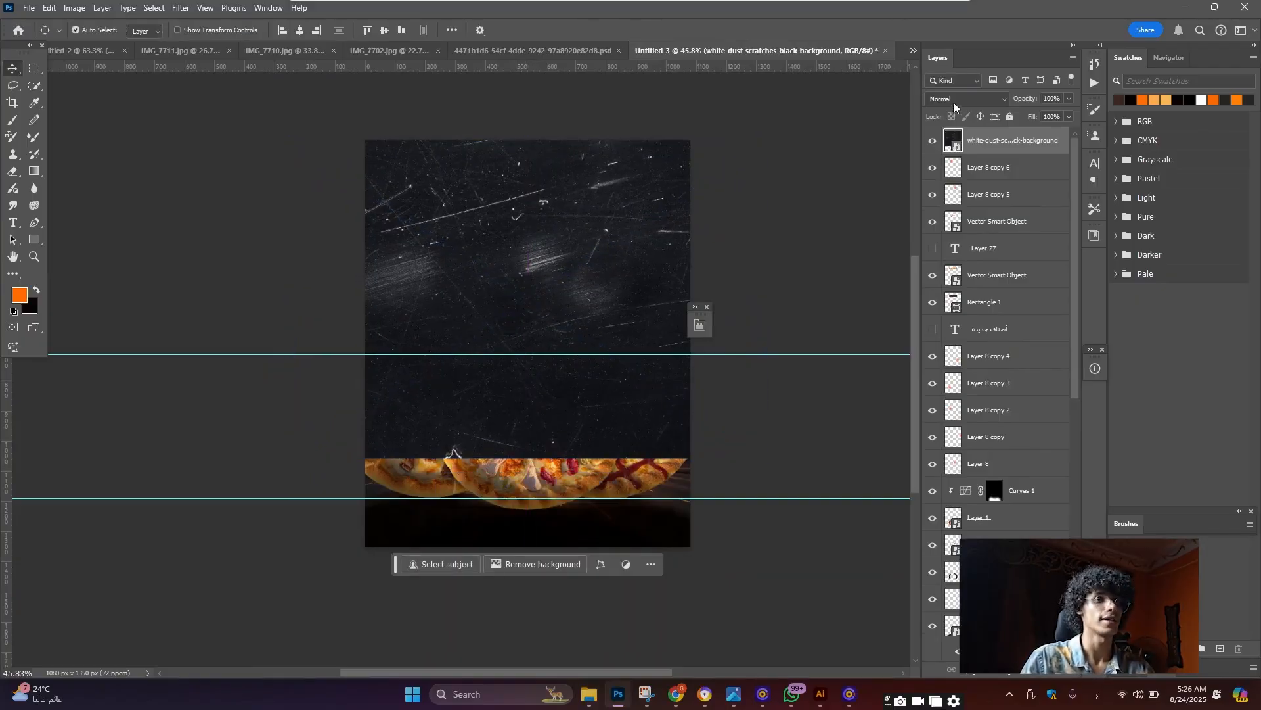
Set the dust layer to Screen, mask it, and paint black at 1000 px over the headline and flags
{"action": "left_click", "coordinate": [954, 102]}
{"action": "left_click", "coordinate": [985, 226]}
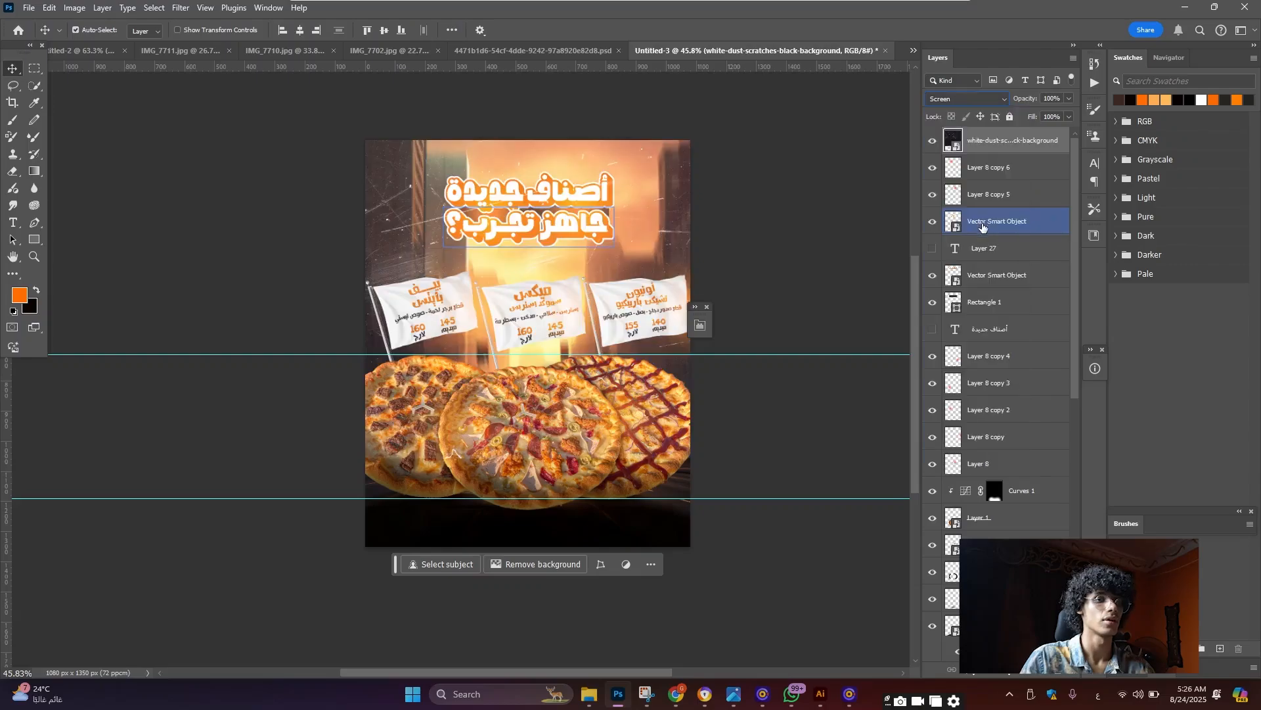
{"action": "left_click", "coordinate": [994, 669]}
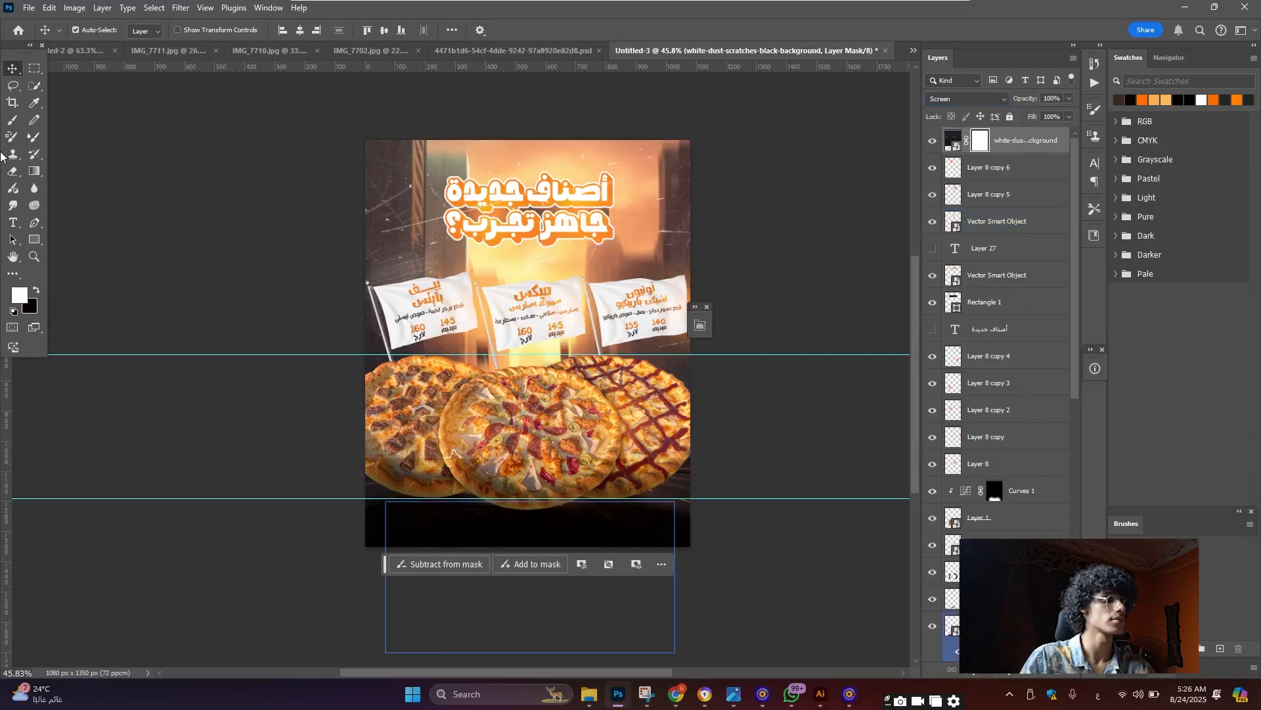
{"action": "left_click", "coordinate": [13, 121]}
{"action": "key", "text": "x"}
{"action": "scroll", "coordinate": [514, 331], "scroll_direction": "up", "scroll_amount": 1}
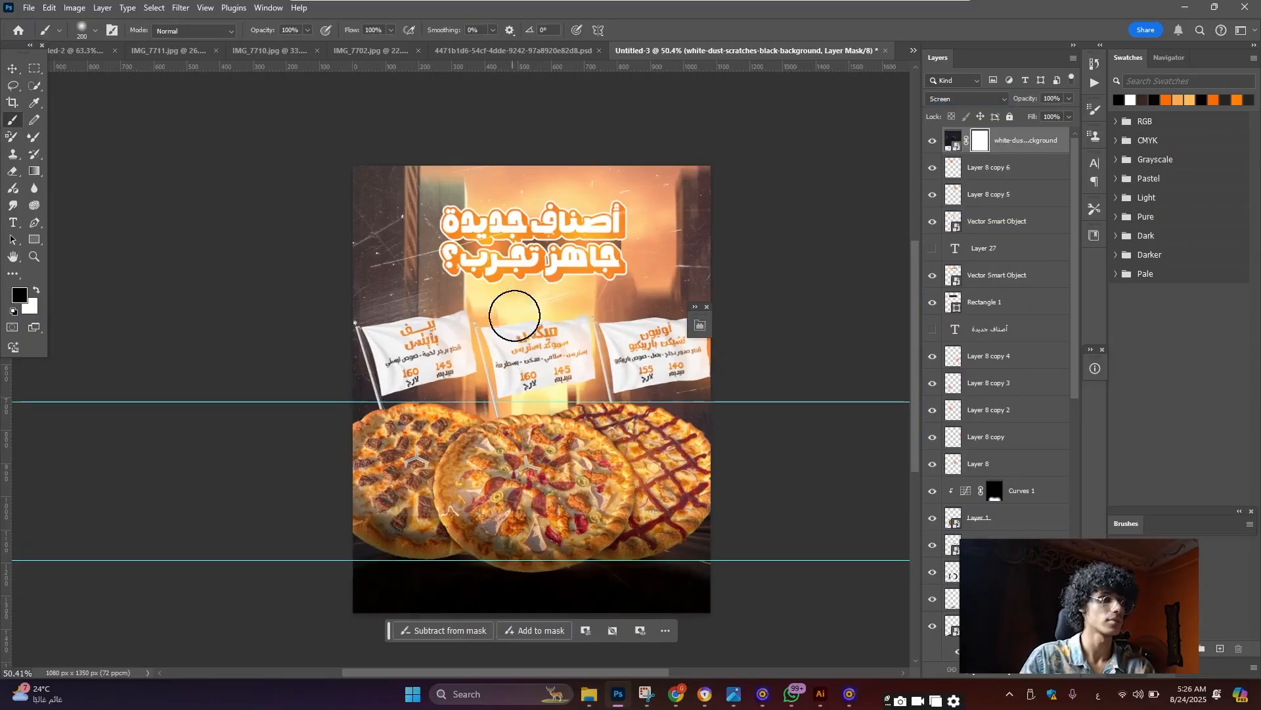
{"action": "key", "text": "bracketright"}
{"action": "key", "text": "bracketright"}
{"action": "key", "text": "bracketright"}
{"action": "key", "text": "bracketright"}
{"action": "key", "text": "bracketright"}
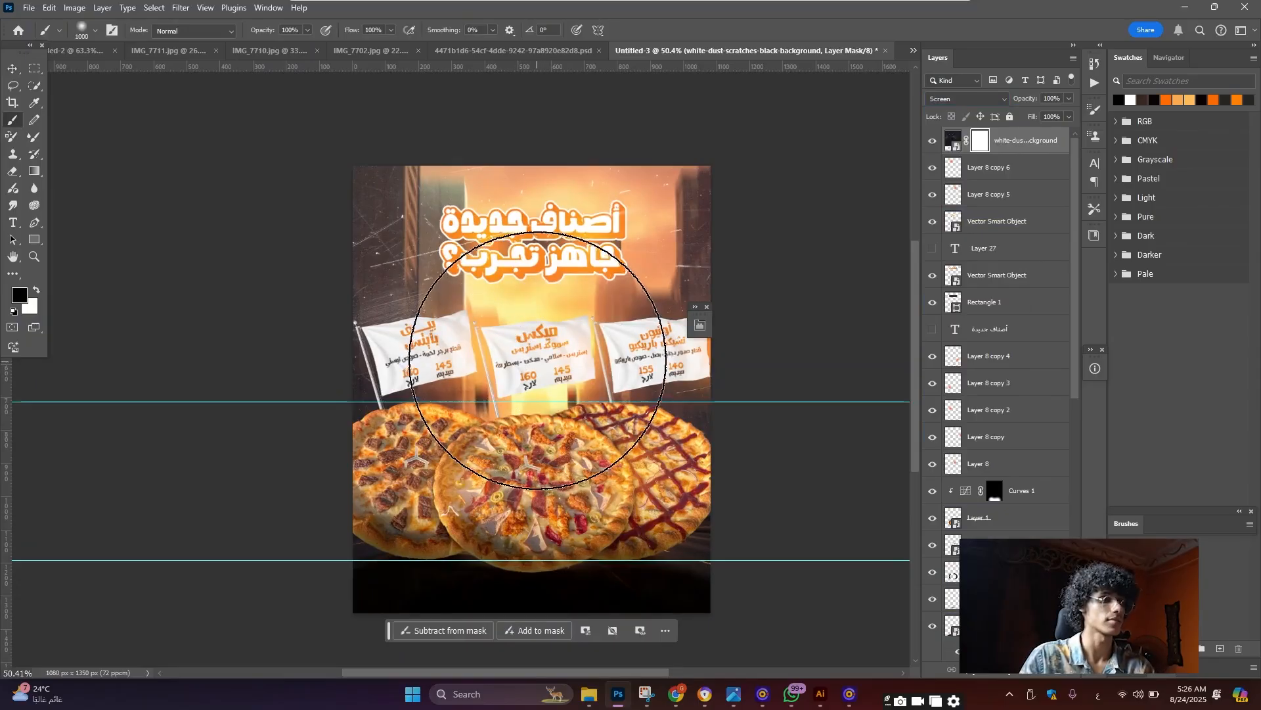
{"action": "left_click", "coordinate": [541, 341]}
{"action": "left_click", "coordinate": [542, 332]}
{"action": "left_click", "coordinate": [548, 313]}
{"action": "left_click", "coordinate": [547, 326]}
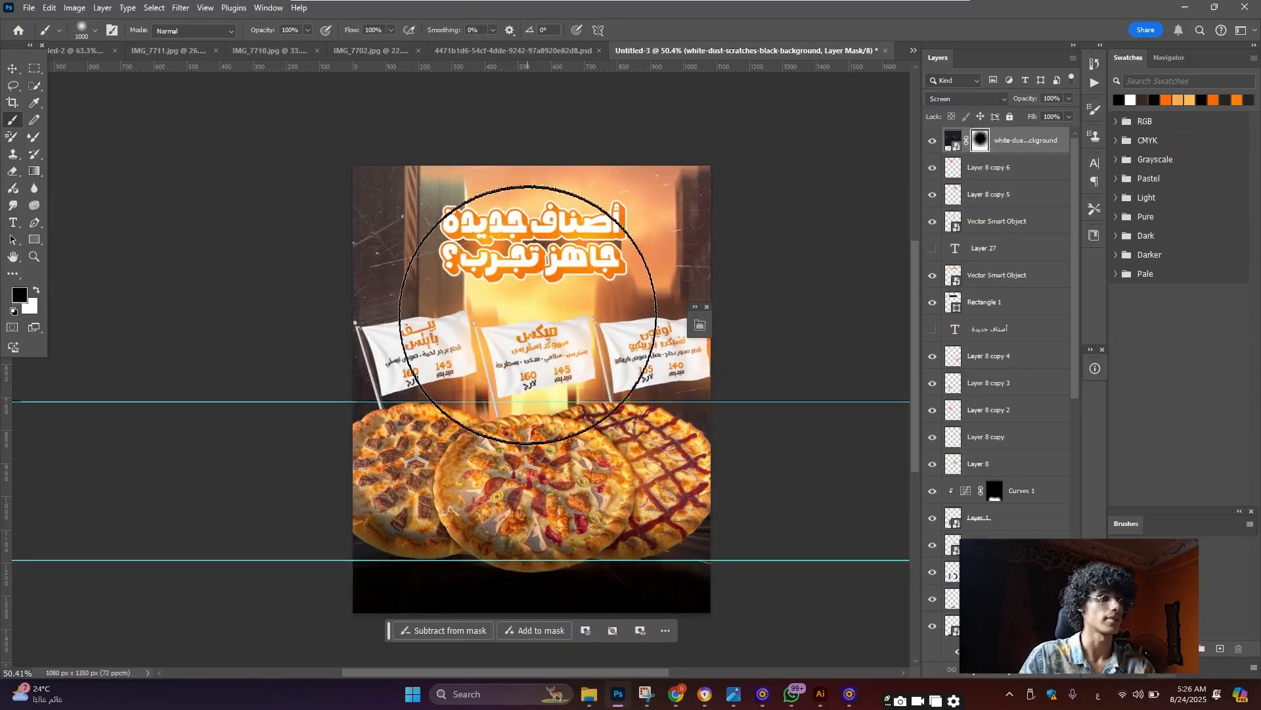
Check the masked texture, return to the Move tool and switch to the Untitled-2 poster
{"action": "scroll", "coordinate": [532, 322], "scroll_direction": "down", "scroll_amount": 3}
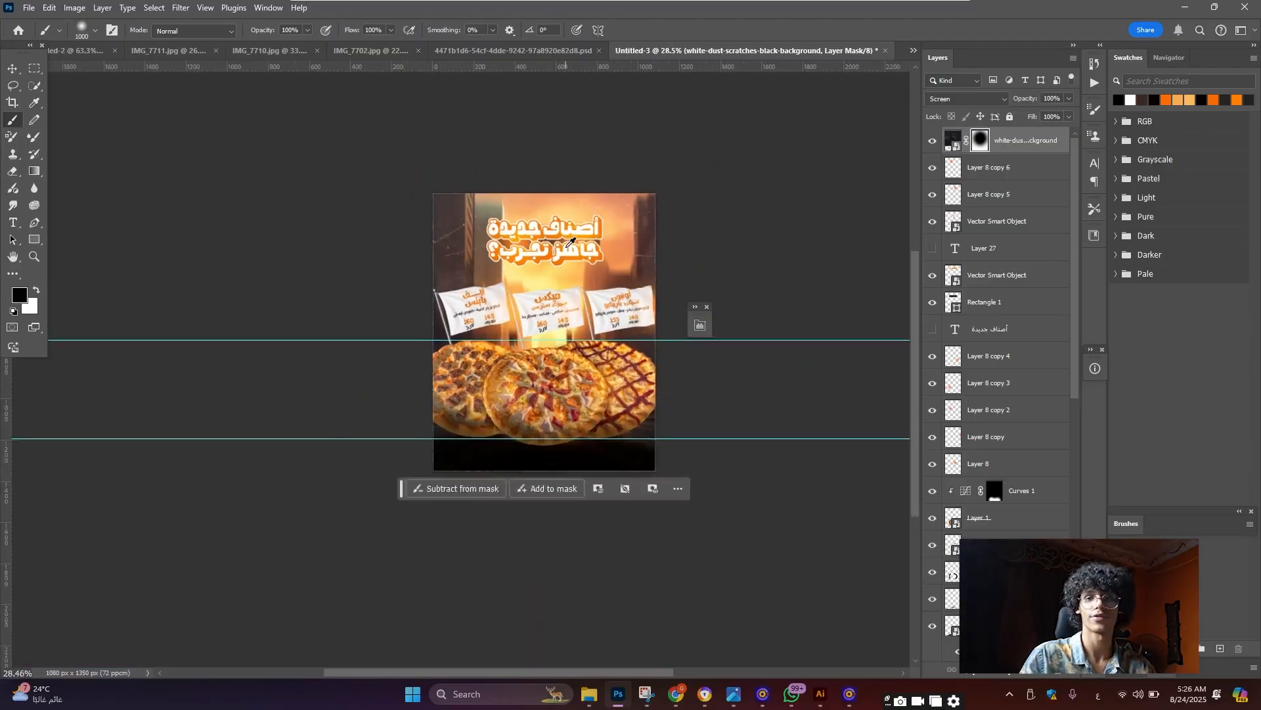
{"action": "scroll", "coordinate": [569, 244], "scroll_direction": "up", "scroll_amount": 1}
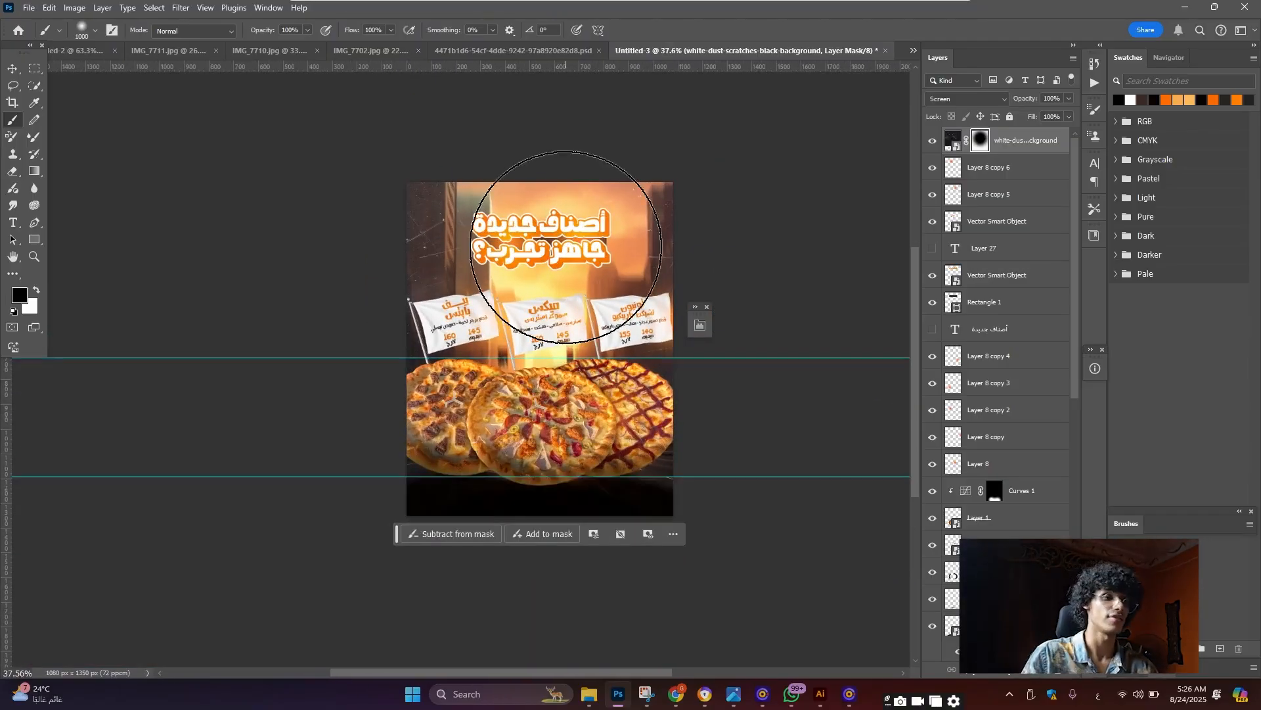
{"action": "scroll", "coordinate": [566, 247], "scroll_direction": "up", "scroll_amount": 3}
{"action": "scroll", "coordinate": [565, 247], "scroll_direction": "down", "scroll_amount": 1}
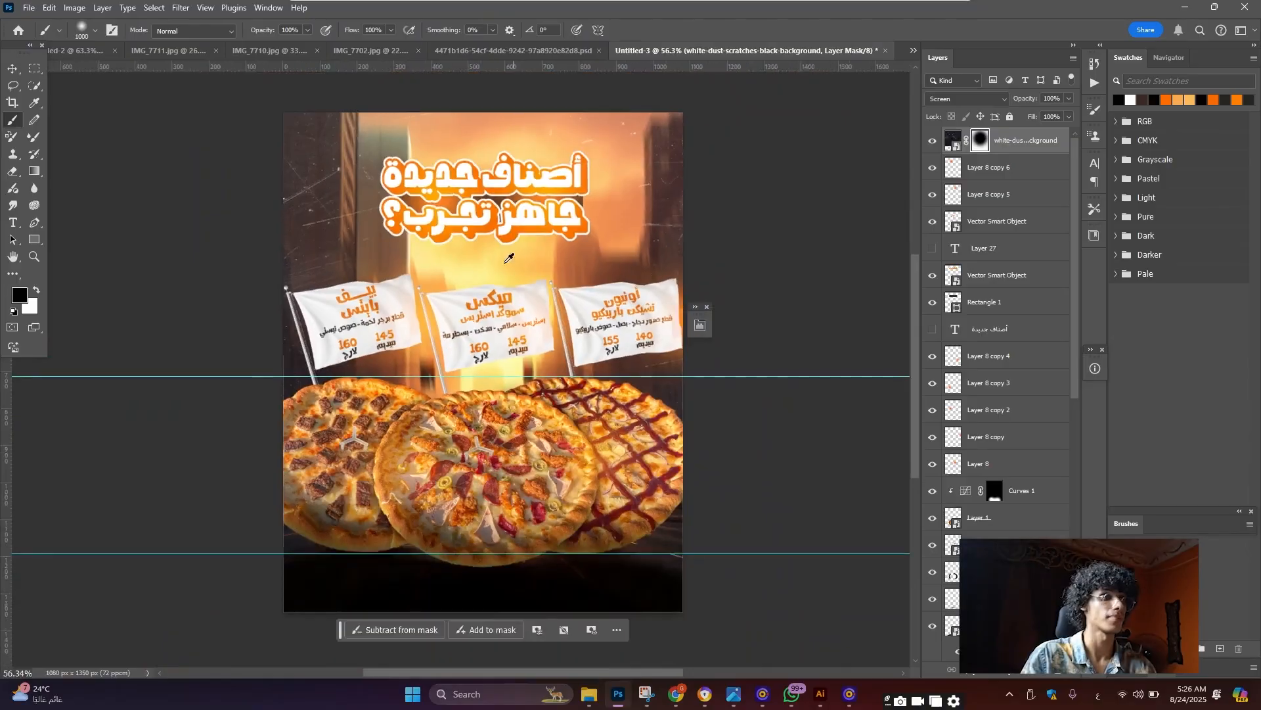
{"action": "scroll", "coordinate": [566, 247], "scroll_direction": "up", "scroll_amount": 1}
{"action": "left_click", "coordinate": [7, 67]}
{"action": "scroll", "coordinate": [474, 158], "scroll_direction": "down", "scroll_amount": 2}
{"action": "scroll", "coordinate": [459, 355], "scroll_direction": "up", "scroll_amount": 2}
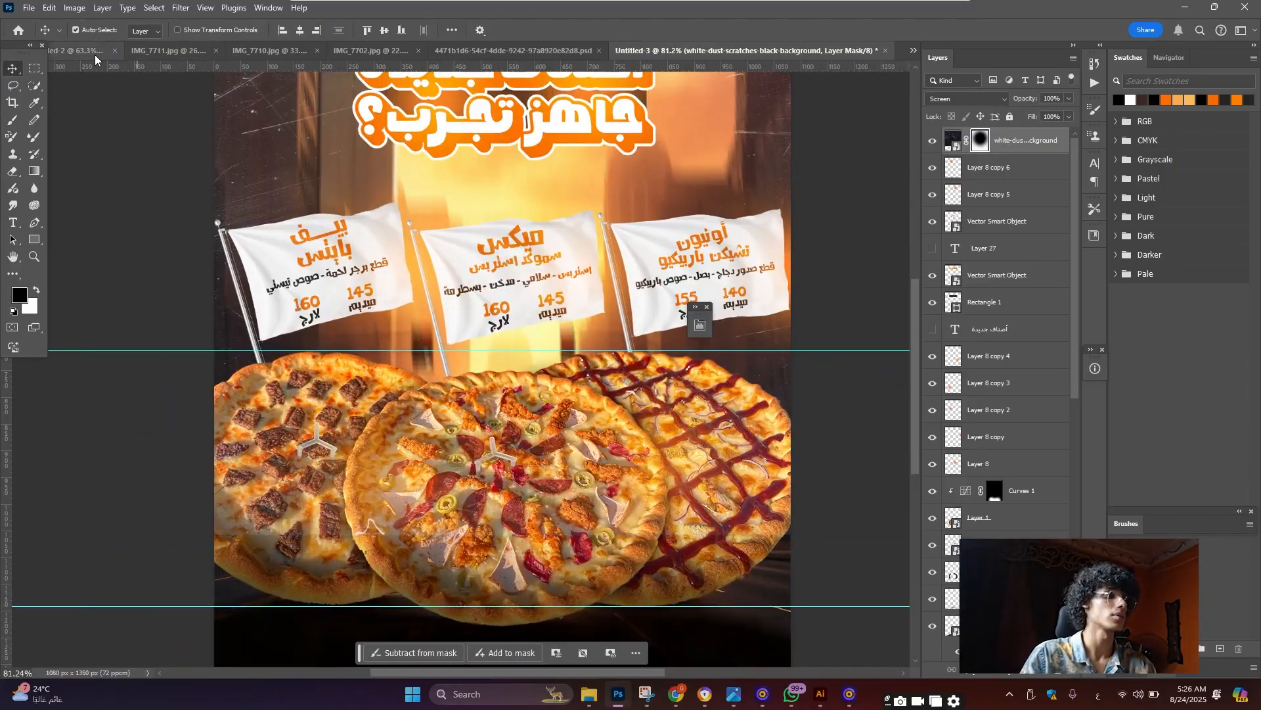
{"action": "scroll", "coordinate": [592, 238], "scroll_direction": "down", "scroll_amount": 2}
{"action": "scroll", "coordinate": [512, 248], "scroll_direction": "up", "scroll_amount": 1}
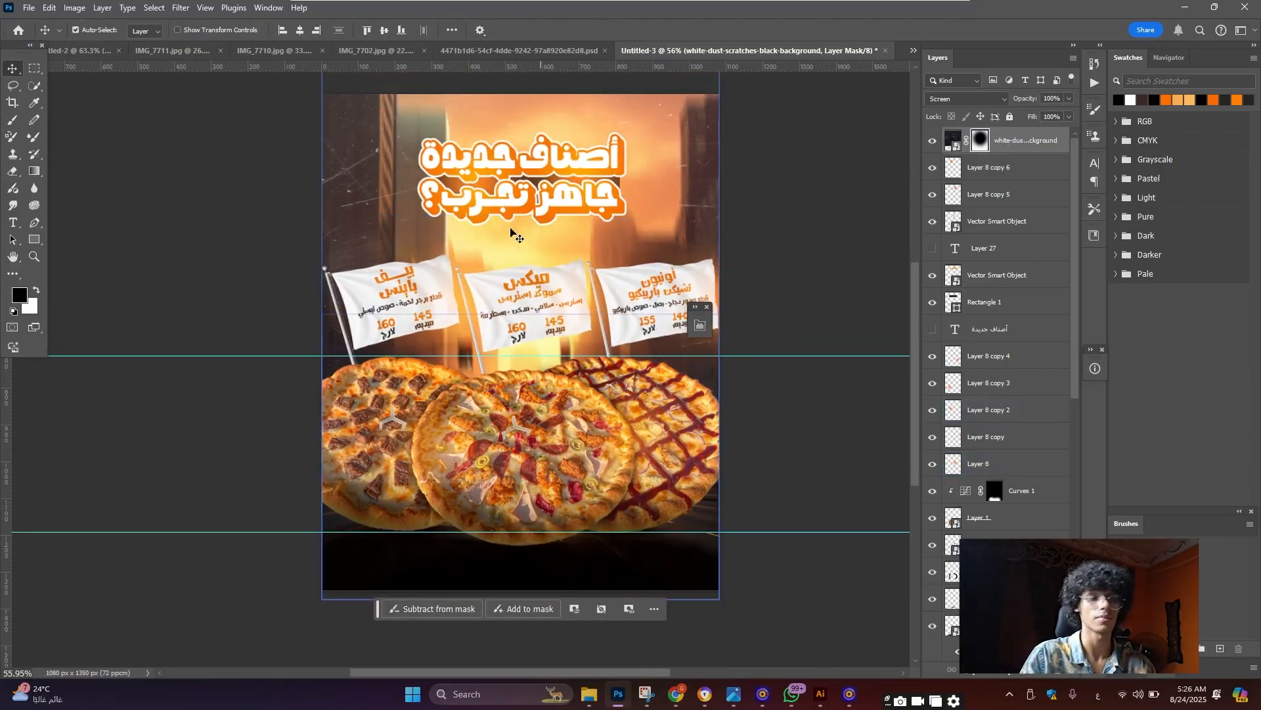
{"action": "left_click", "coordinate": [105, 52]}
Copy the VERANDA logo and tagline layers into Untitled-3 and move them into place
{"action": "scroll", "coordinate": [506, 177], "scroll_direction": "up", "scroll_amount": 3}
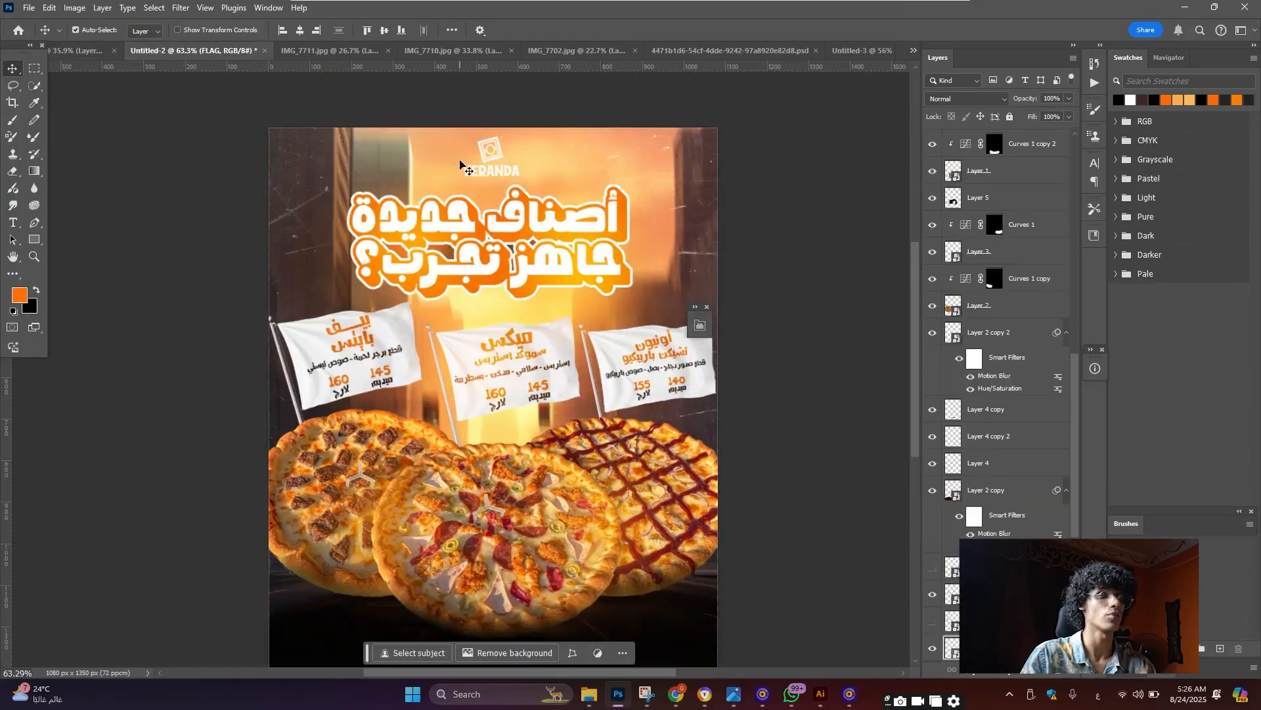
{"action": "left_click", "coordinate": [508, 183]}
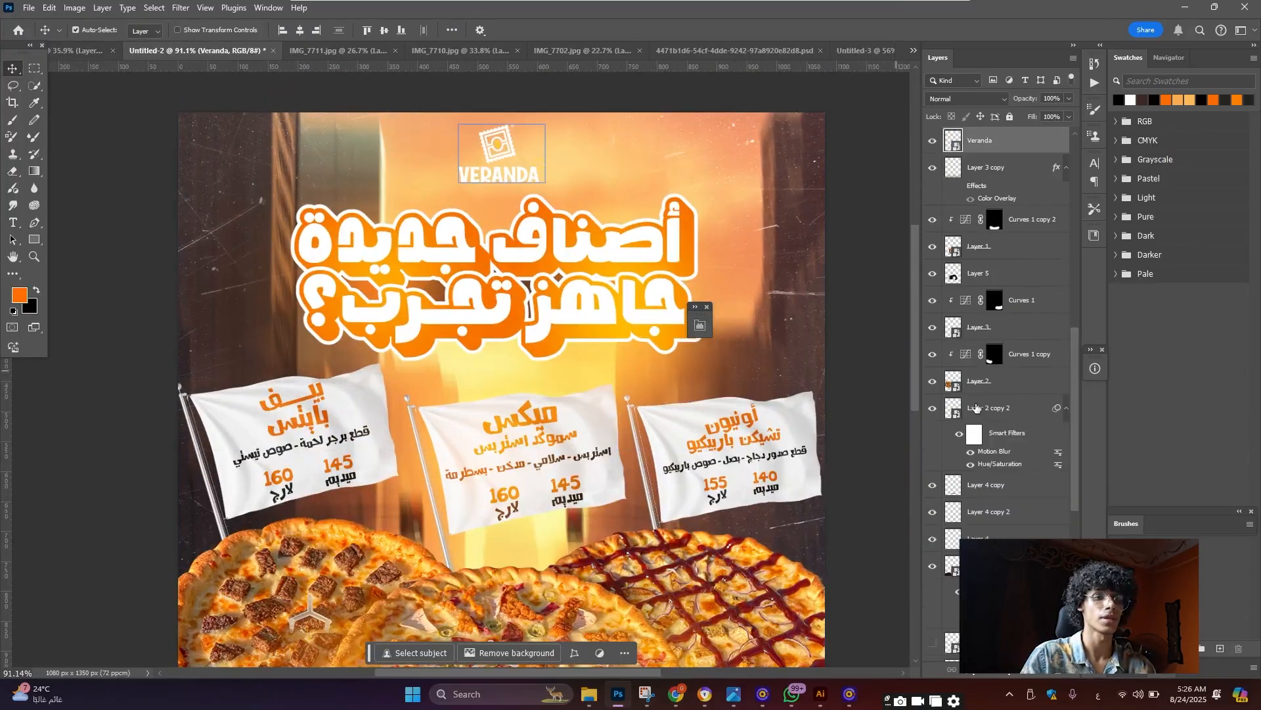
{"action": "left_click", "coordinate": [1029, 503]}
{"action": "scroll", "coordinate": [1030, 503], "scroll_direction": "down", "scroll_amount": 5}
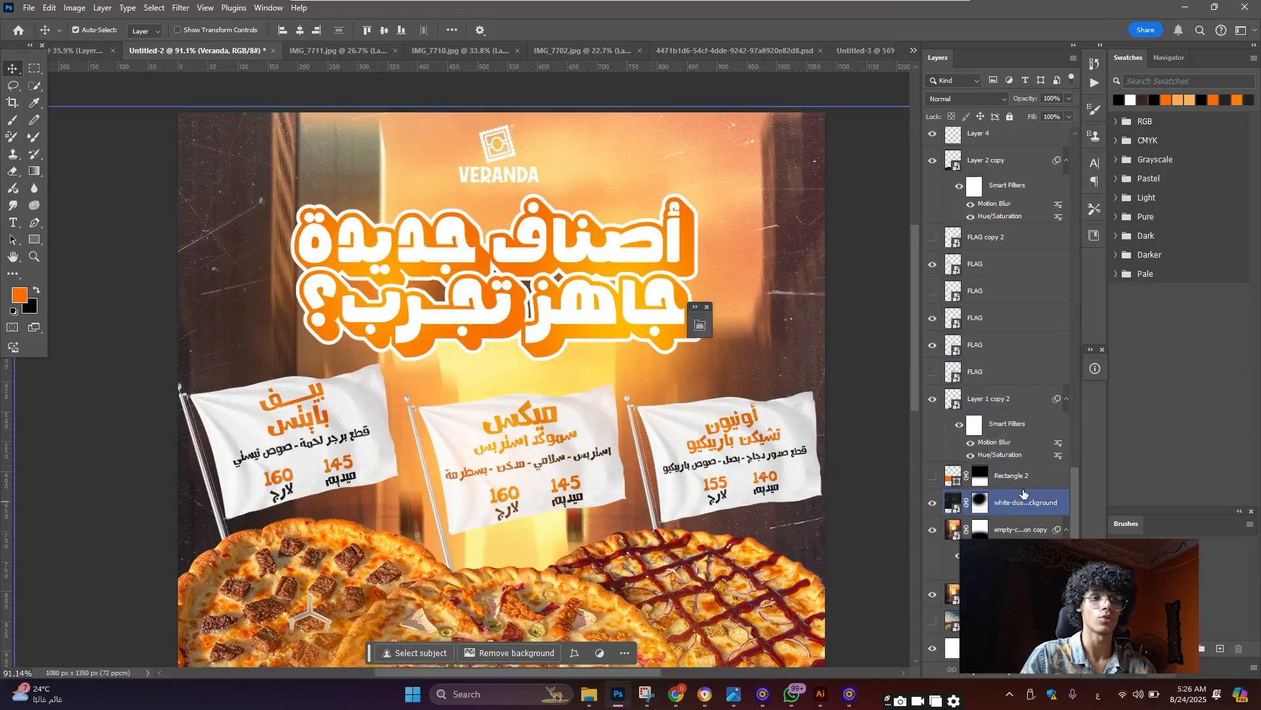
{"action": "scroll", "coordinate": [1029, 444], "scroll_direction": "up", "scroll_amount": 8}
{"action": "scroll", "coordinate": [1030, 447], "scroll_direction": "up", "scroll_amount": 6}
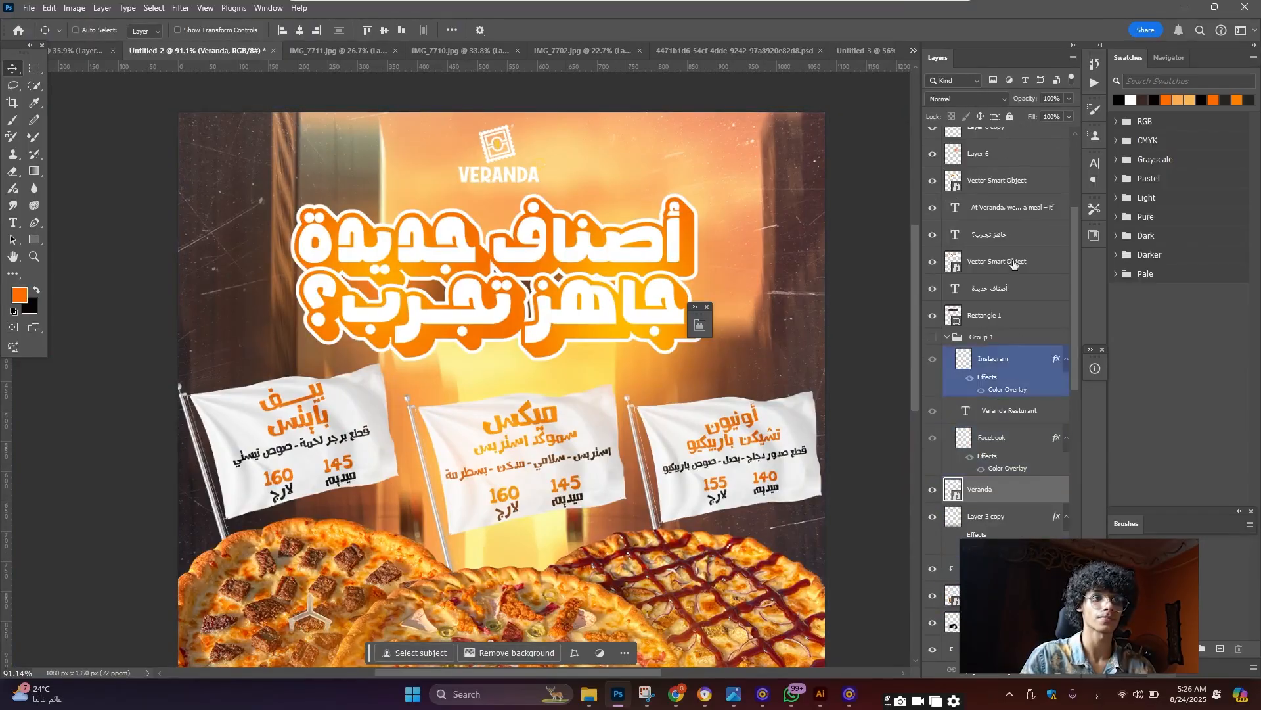
{"action": "left_click_drag", "start_coordinate": [764, 132], "coordinate": [564, 444]}
{"action": "key", "text": "ctrl+t"}
{"action": "left_click_drag", "start_coordinate": [594, 365], "coordinate": [551, 269]}
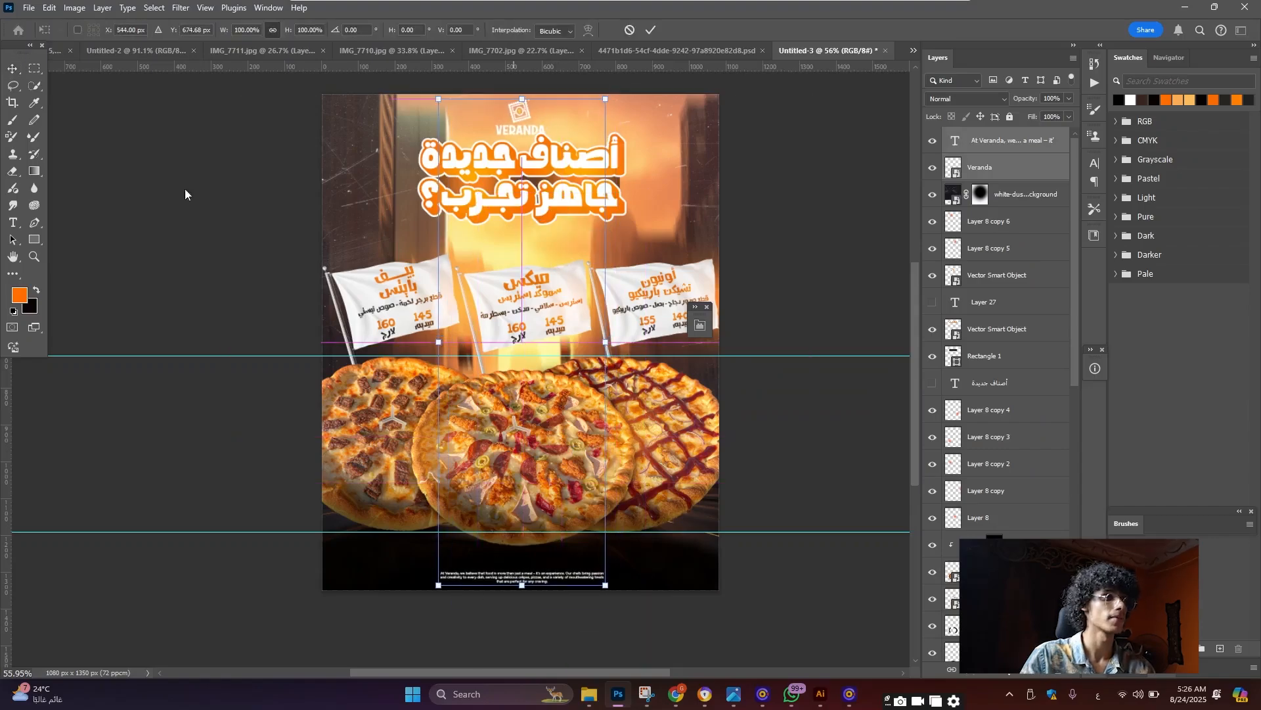
{"action": "key", "text": "Return"}
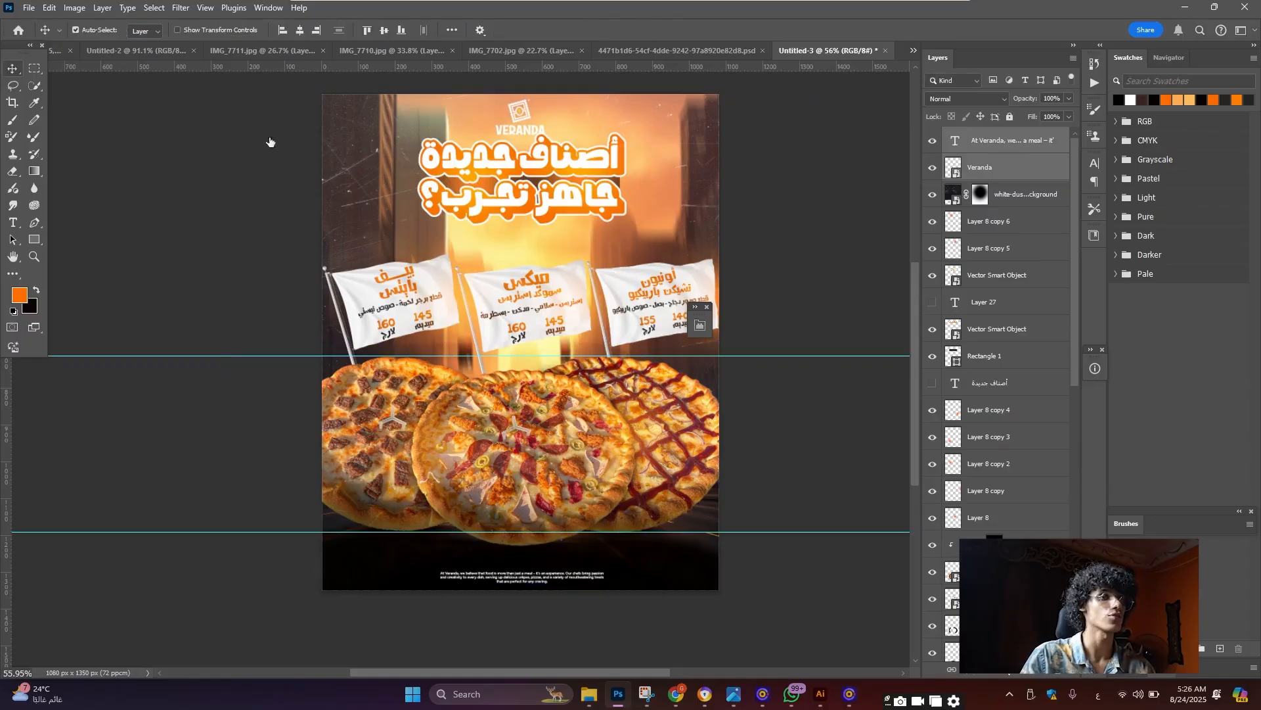
Nudge the VERANDA logo slightly upward, discarding a trial resize
{"action": "scroll", "coordinate": [553, 147], "scroll_direction": "up", "scroll_amount": 3}
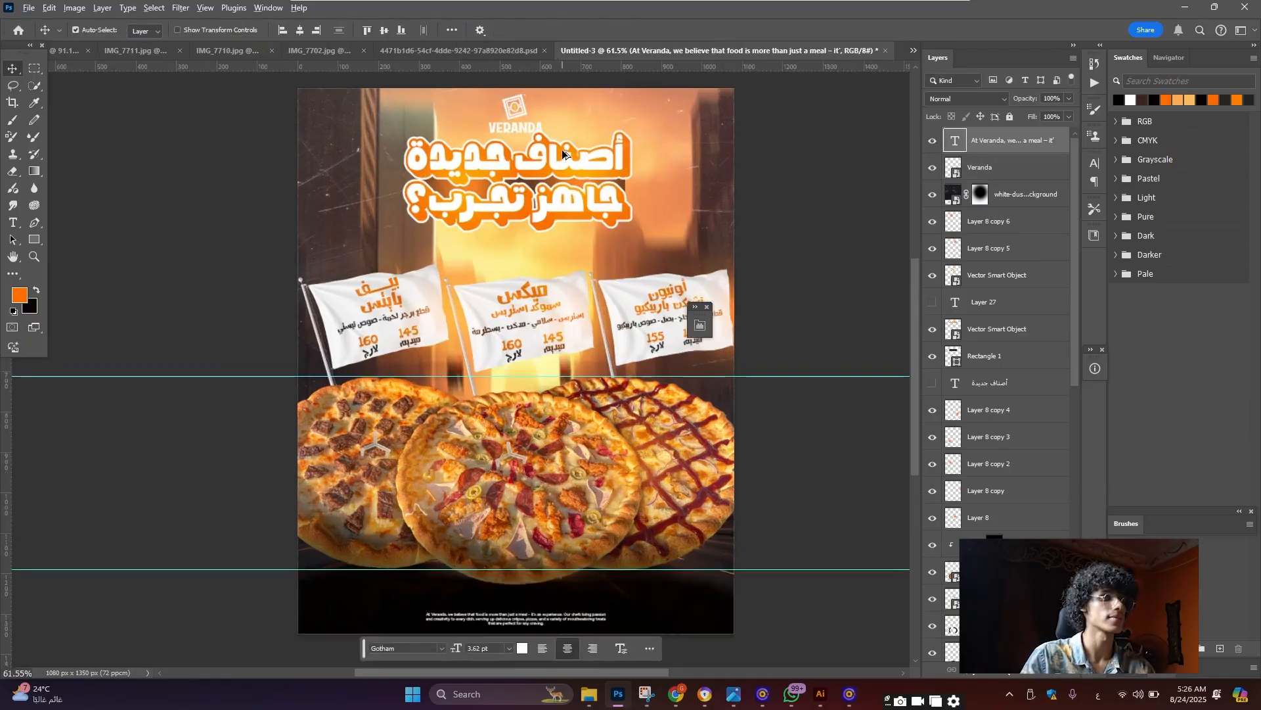
{"action": "left_click", "coordinate": [978, 165]}
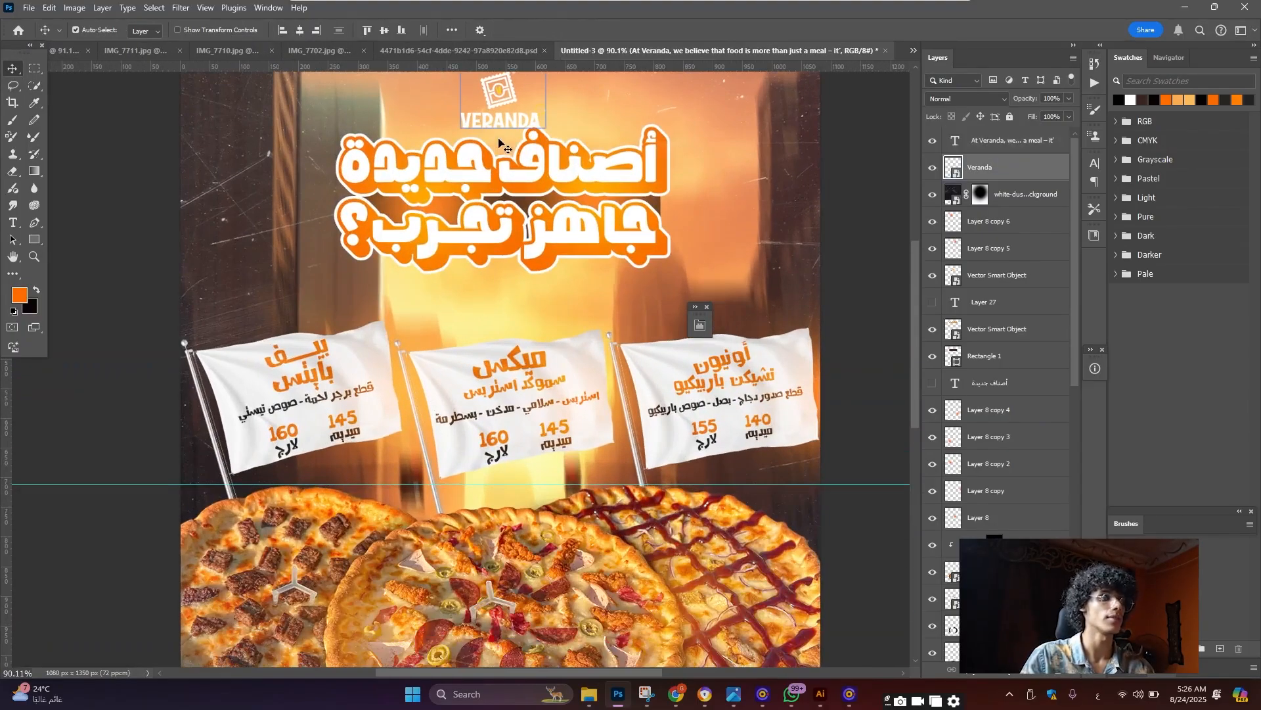
{"action": "scroll", "coordinate": [503, 144], "scroll_direction": "up", "scroll_amount": 2}
{"action": "key", "text": "ctrl+t"}
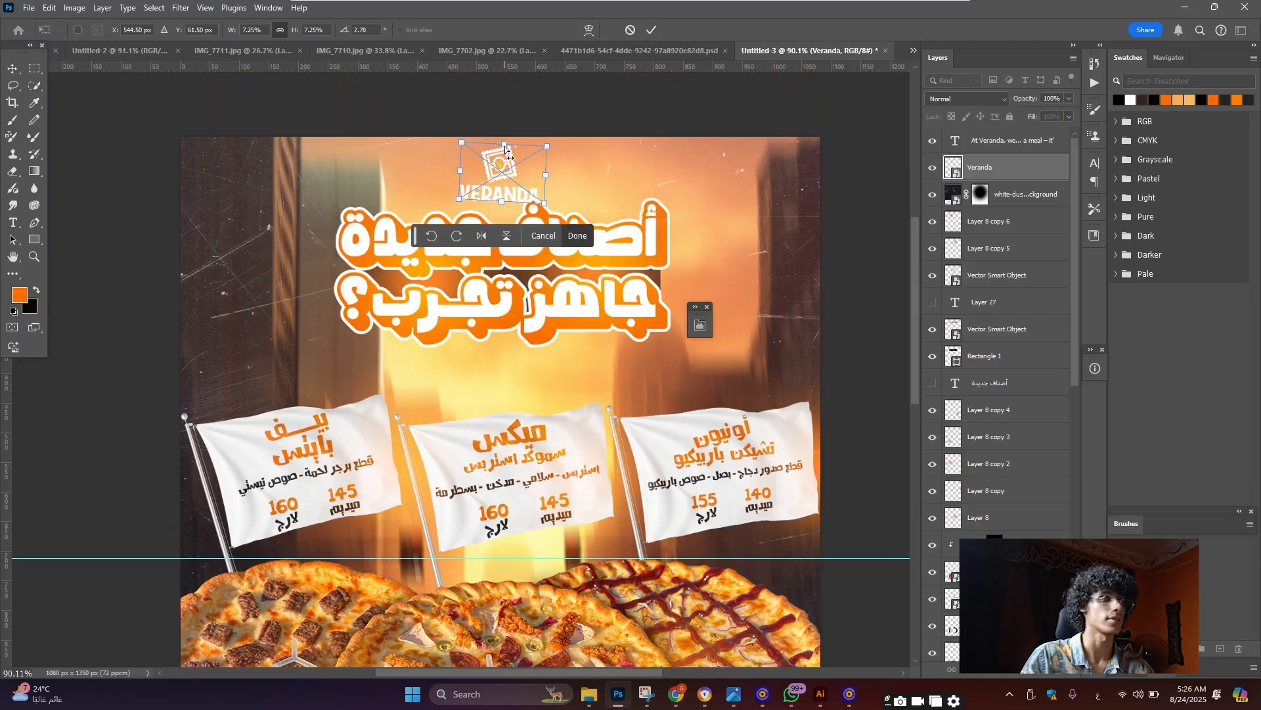
{"action": "key", "text": "ctrl+z"}
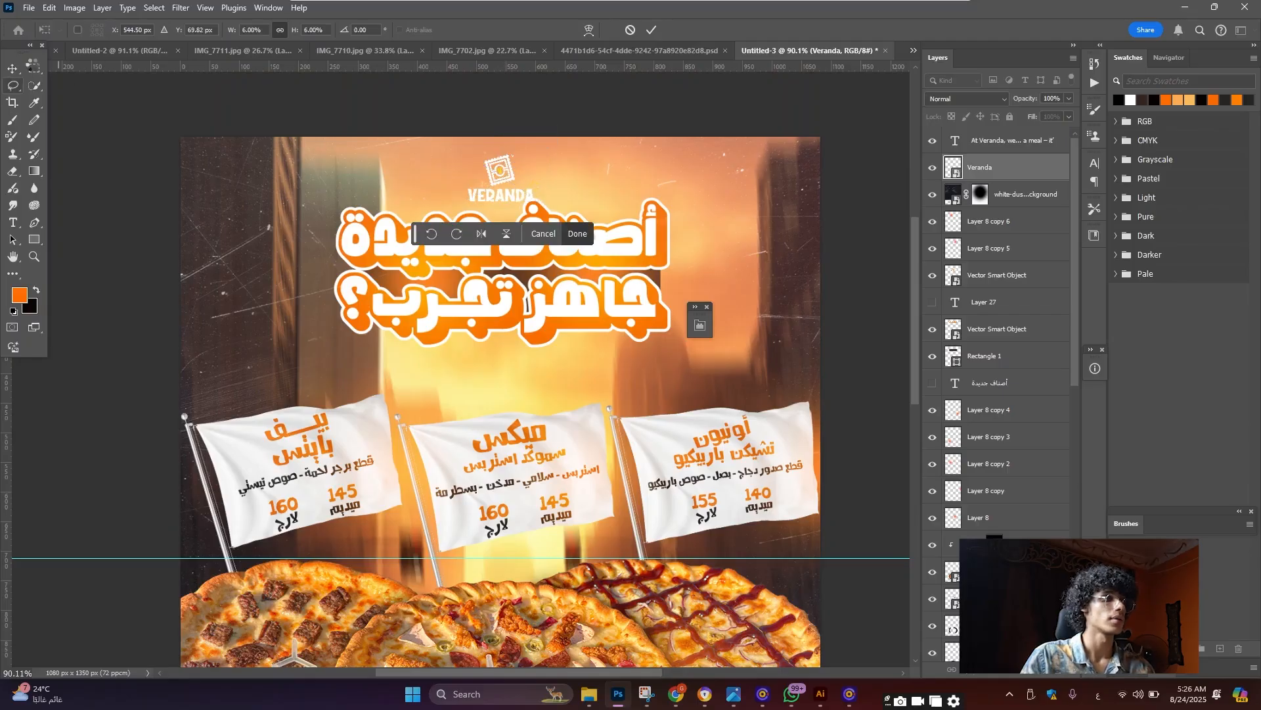
{"action": "left_click", "coordinate": [15, 68]}
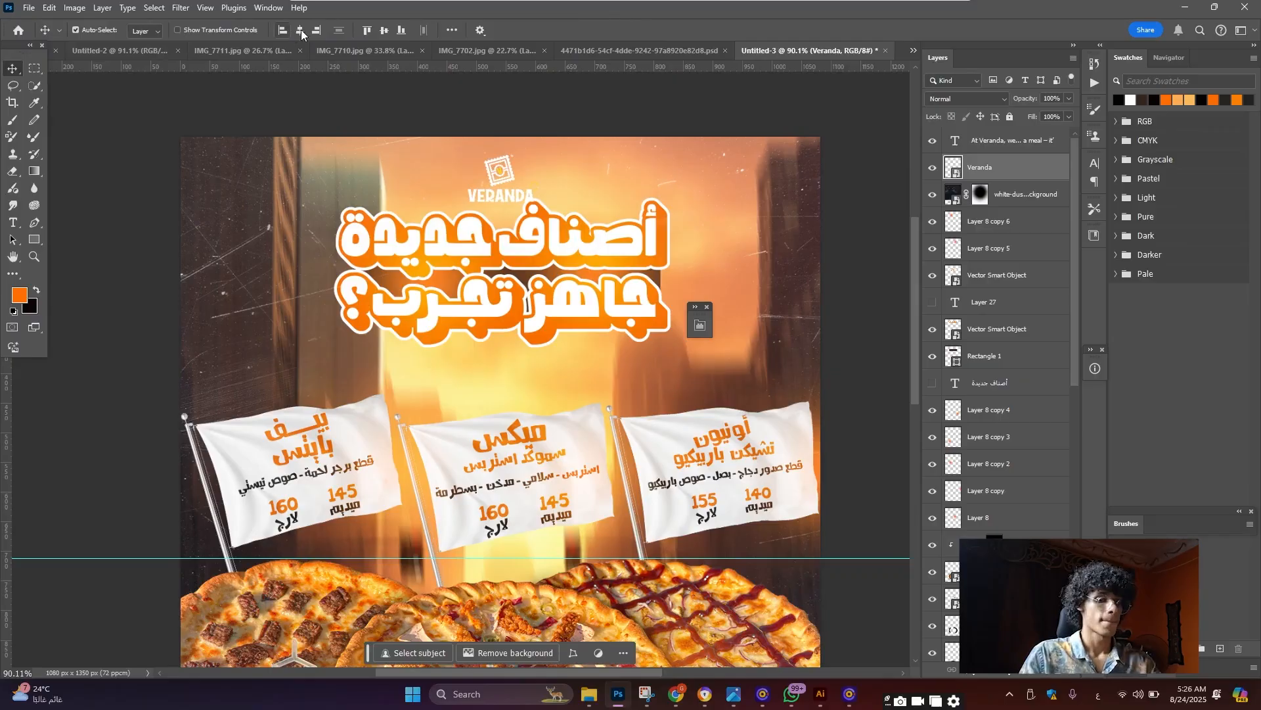
{"action": "key", "text": "Up"}
{"action": "key", "text": "Up"}
{"action": "key", "text": "Up"}
{"action": "key", "text": "Up"}
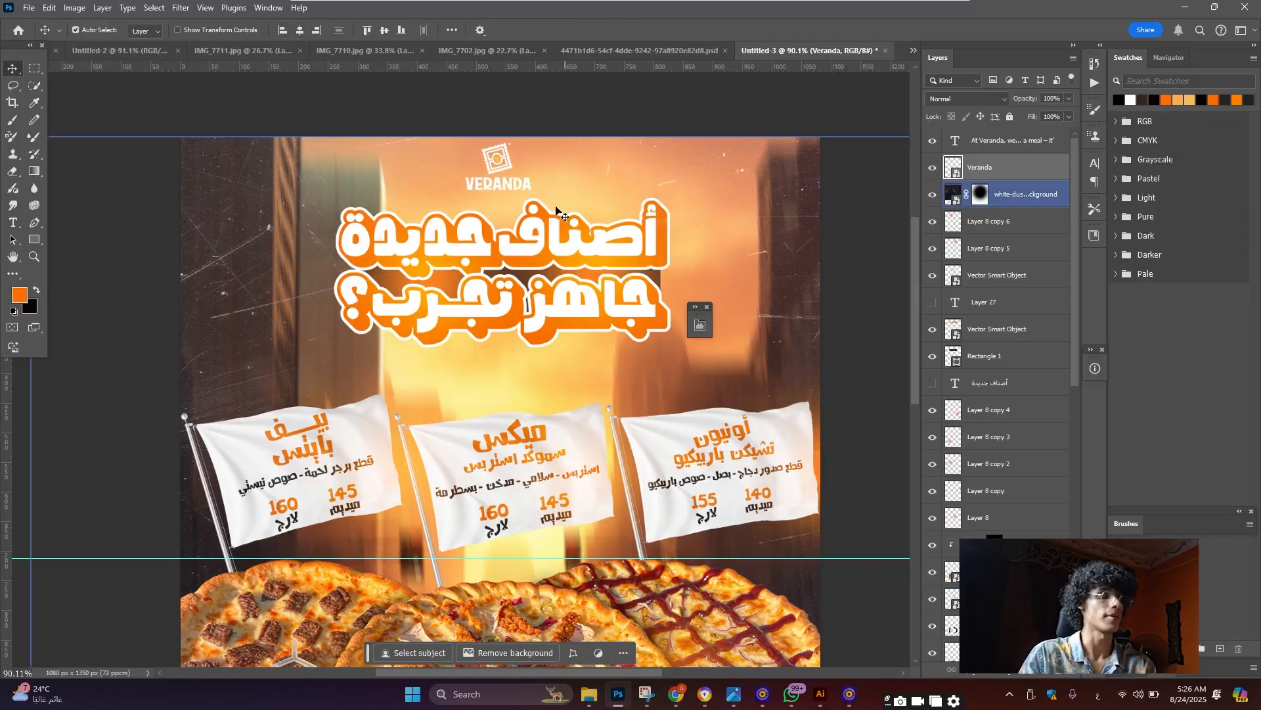
Select the Layer 8 copy 6 layer and go back to the Untitled-2 poster
{"action": "scroll", "coordinate": [564, 238], "scroll_direction": "down", "scroll_amount": 9}
{"action": "scroll", "coordinate": [606, 525], "scroll_direction": "up", "scroll_amount": 13}
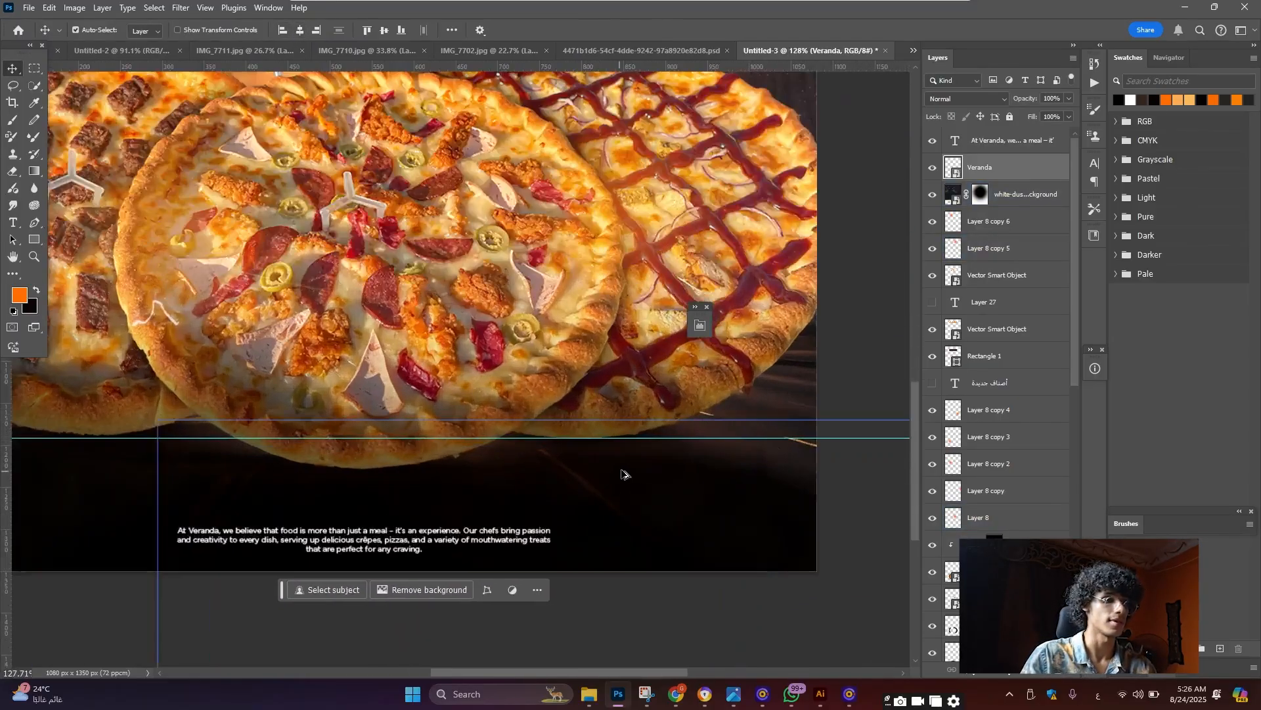
{"action": "scroll", "coordinate": [623, 474], "scroll_direction": "down", "scroll_amount": 4}
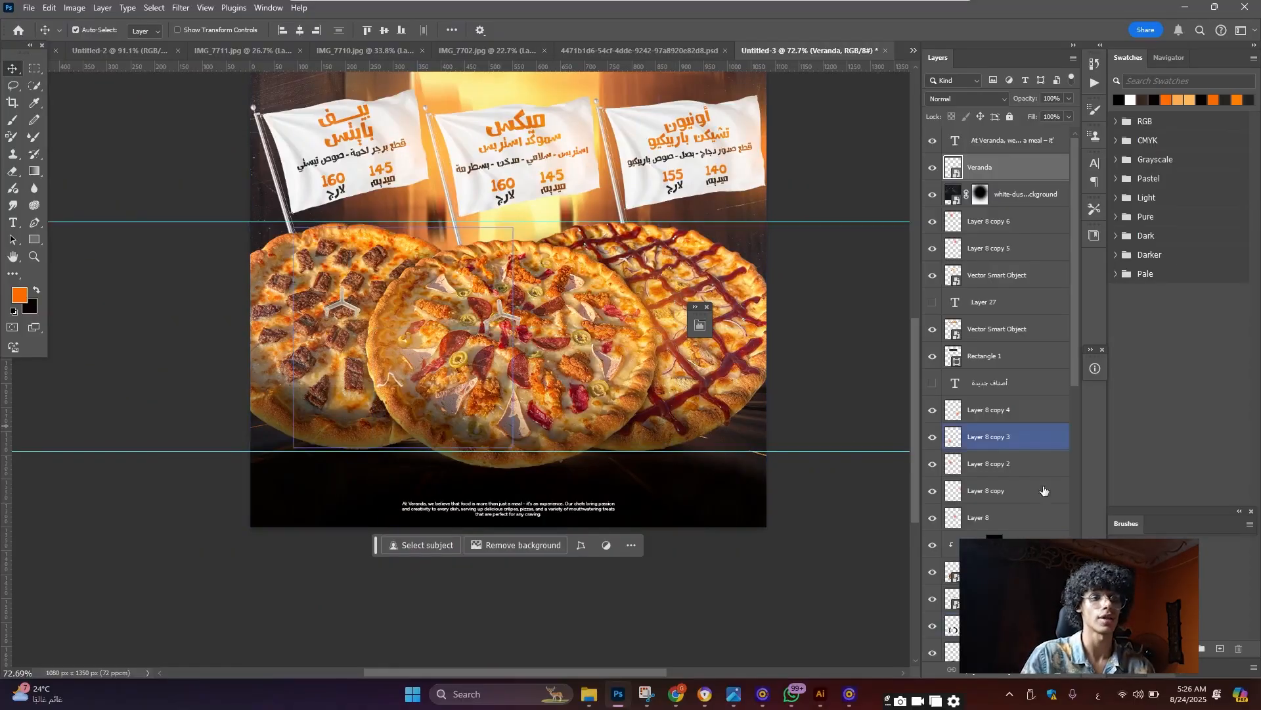
{"action": "scroll", "coordinate": [1025, 447], "scroll_direction": "down", "scroll_amount": 4}
{"action": "scroll", "coordinate": [1032, 421], "scroll_direction": "up", "scroll_amount": 4}
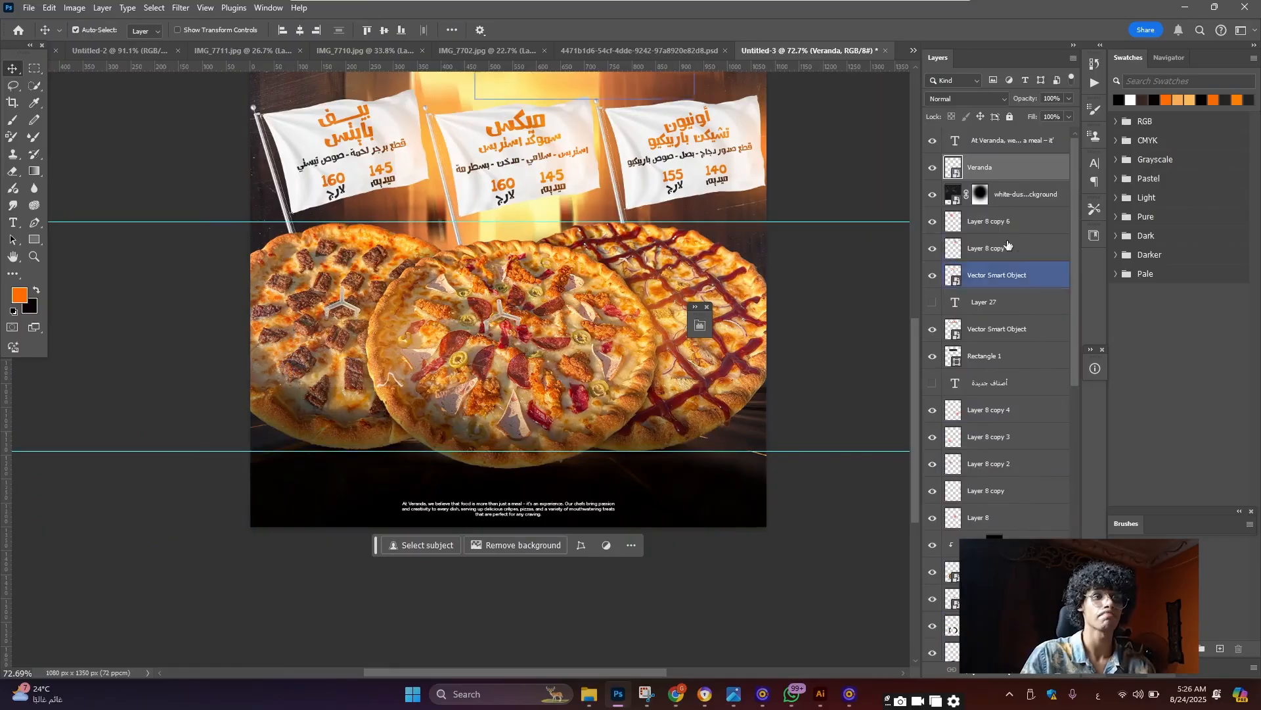
{"action": "left_click", "coordinate": [1015, 221]}
{"action": "scroll", "coordinate": [762, 156], "scroll_direction": "up", "scroll_amount": 1}
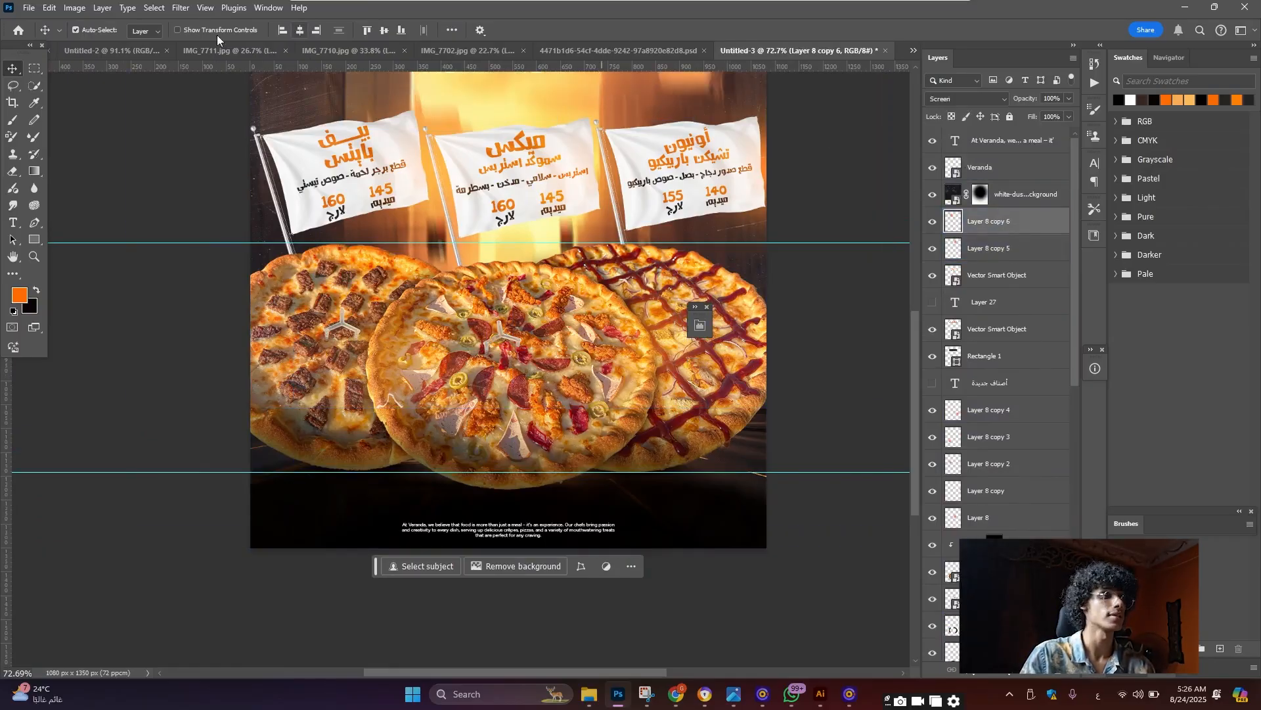
{"action": "left_click", "coordinate": [179, 52]}
Copy the dark gradient into Untitled-3 and lower it about 100 px over the pizzas' base
{"action": "scroll", "coordinate": [680, 490], "scroll_direction": "down", "scroll_amount": 5}
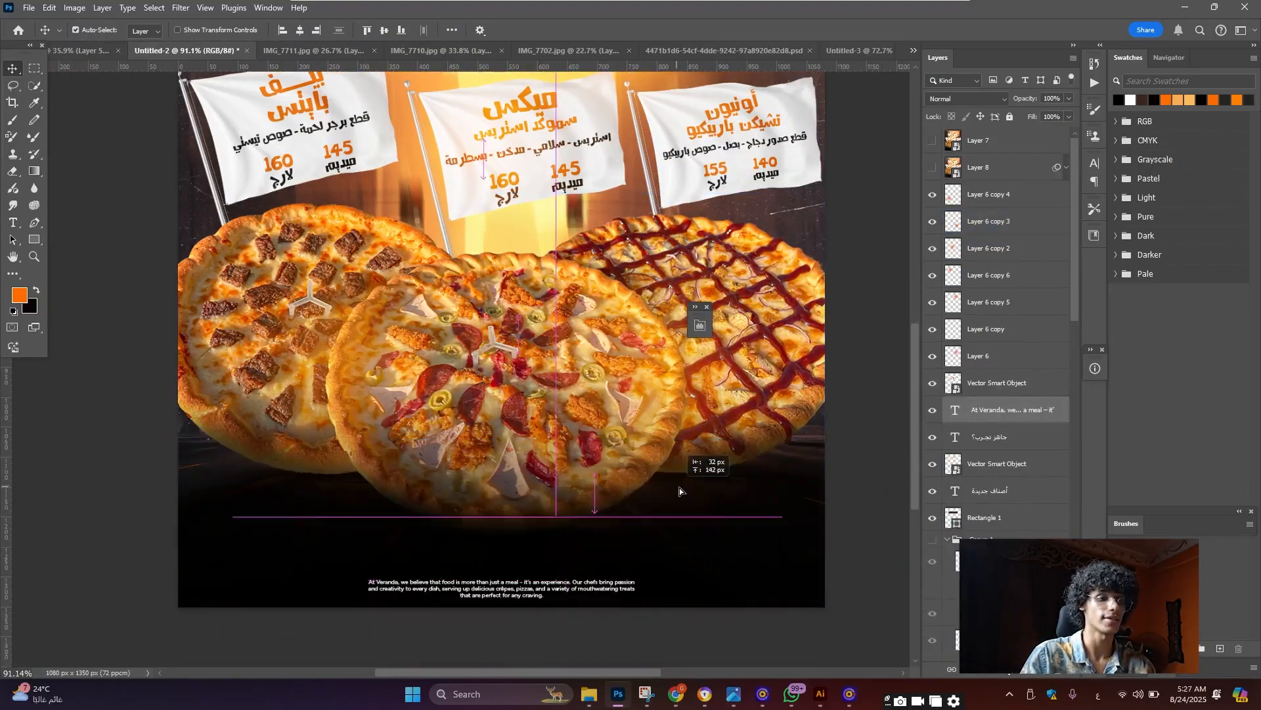
{"action": "mouse_move", "coordinate": [680, 491]}
{"action": "left_mouse_down"}
{"action": "mouse_move", "coordinate": [657, 490]}
{"action": "mouse_move", "coordinate": [857, 32]}
{"action": "mouse_move", "coordinate": [866, 47]}
{"action": "mouse_move", "coordinate": [673, 509]}
{"action": "left_mouse_up"}
{"action": "scroll", "coordinate": [673, 509], "scroll_direction": "down", "scroll_amount": 3}
{"action": "key", "text": "ctrl+t"}
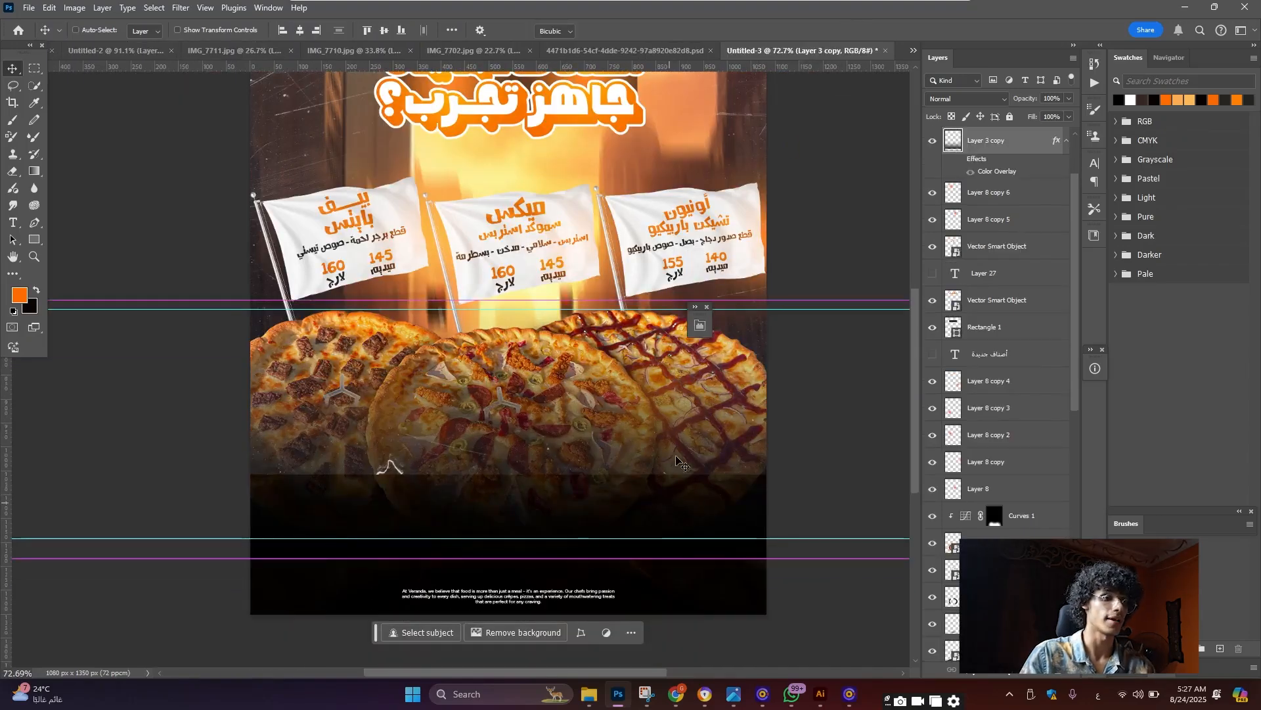
{"action": "left_click_drag", "start_coordinate": [677, 464], "coordinate": [671, 594]}
{"action": "key", "text": "Return"}
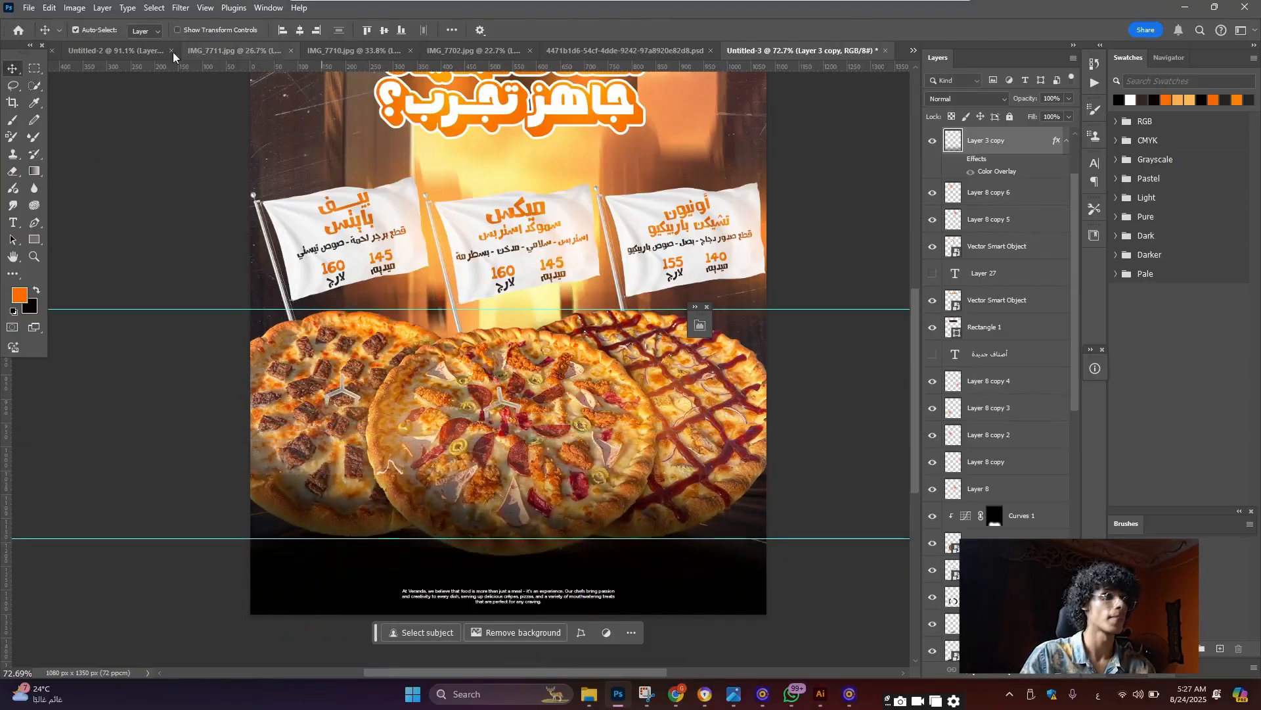
Brush more dust away on the texture's mask, then go back to Untitled-2
{"action": "scroll", "coordinate": [453, 345], "scroll_direction": "down", "scroll_amount": 3}
{"action": "scroll", "coordinate": [468, 387], "scroll_direction": "up", "scroll_amount": 3}
{"action": "scroll", "coordinate": [1012, 454], "scroll_direction": "up", "scroll_amount": 3}
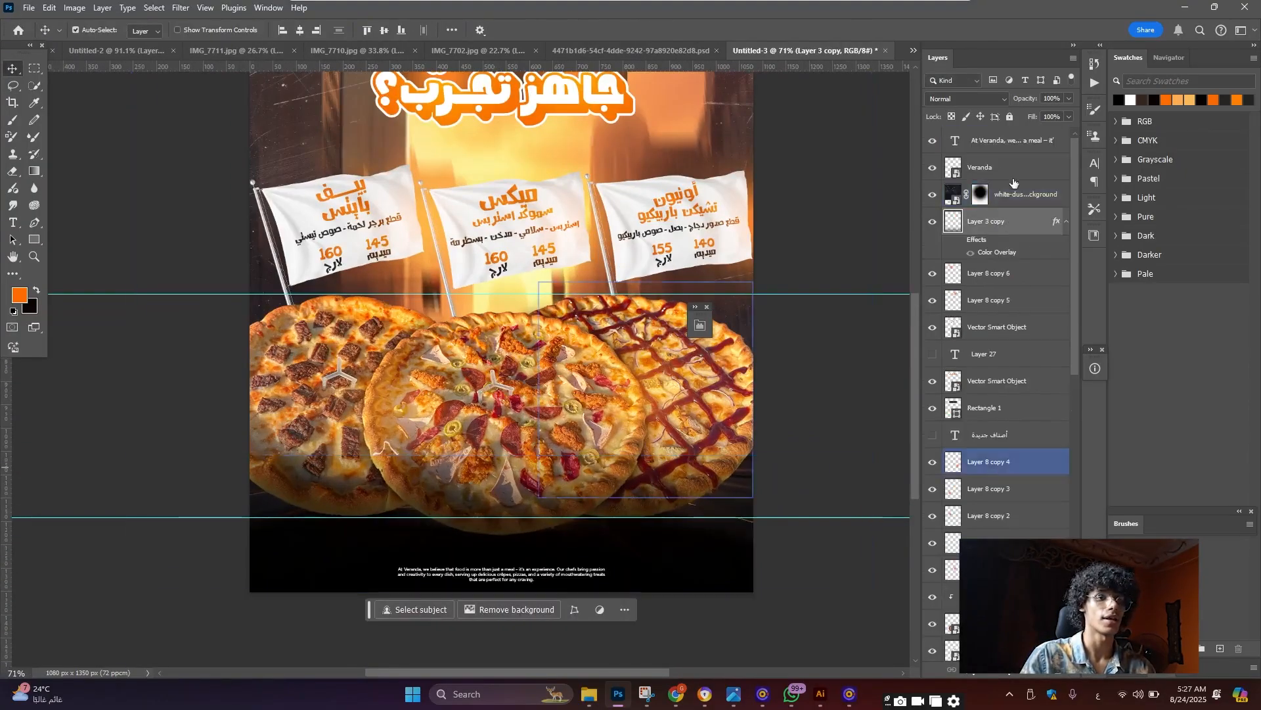
{"action": "left_click", "coordinate": [984, 196]}
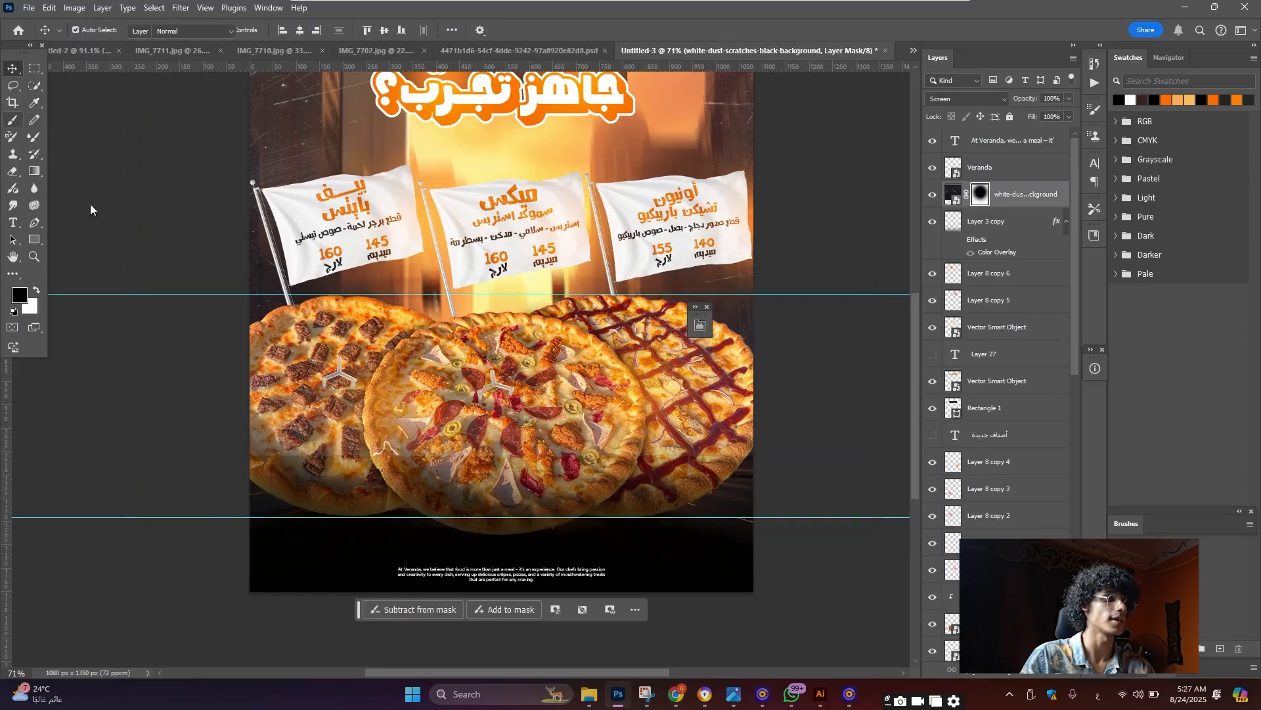
{"action": "key", "text": "b"}
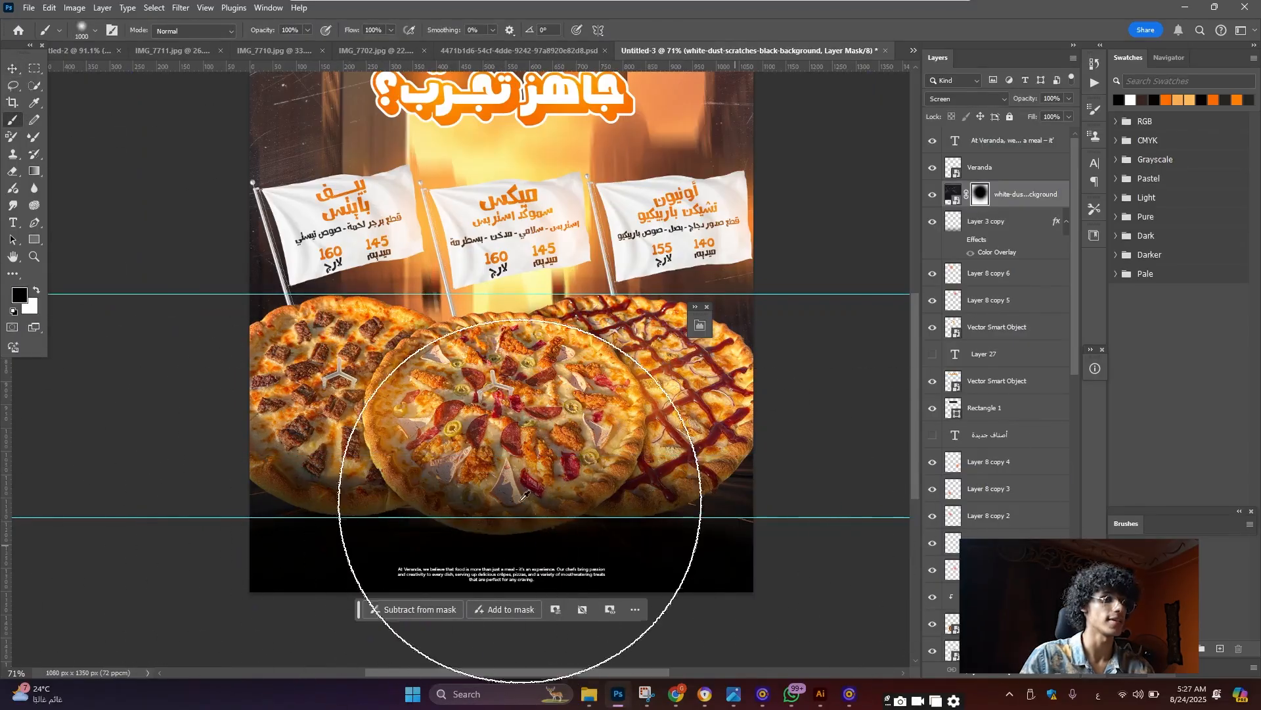
{"action": "scroll", "coordinate": [524, 496], "scroll_direction": "down", "scroll_amount": 3}
{"action": "scroll", "coordinate": [524, 496], "scroll_direction": "up", "scroll_amount": 3}
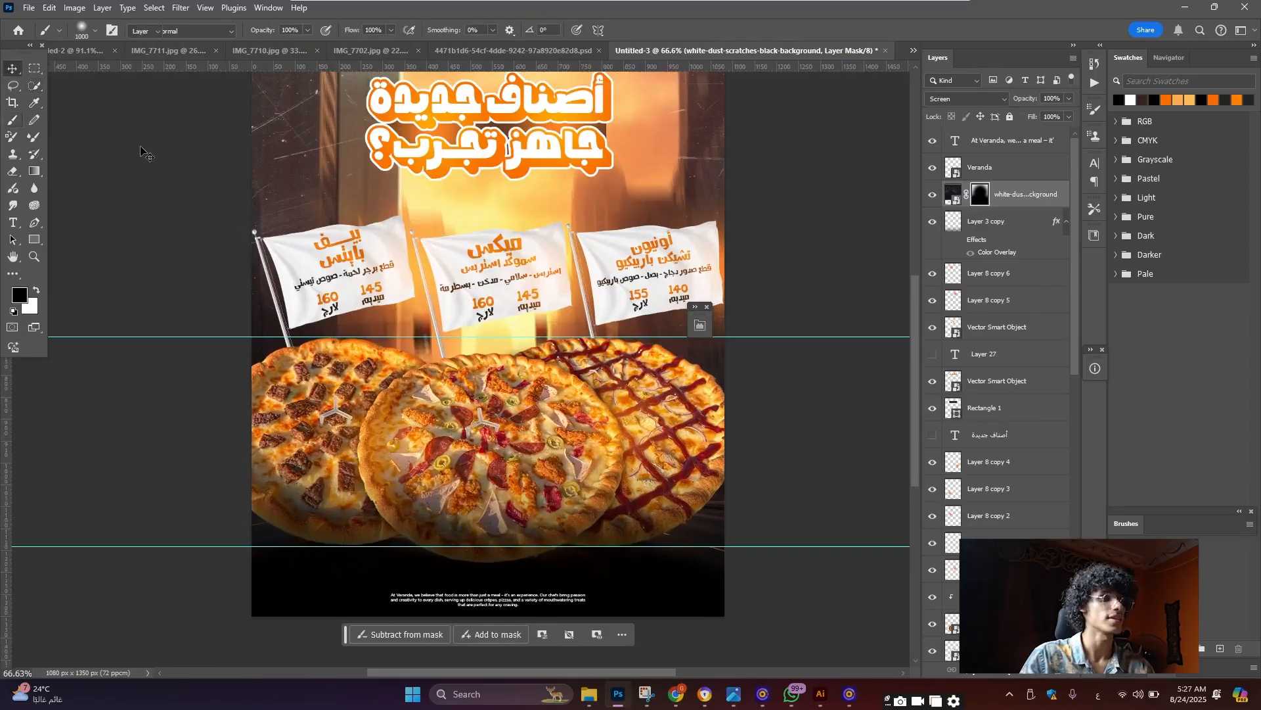
{"action": "scroll", "coordinate": [533, 363], "scroll_direction": "down", "scroll_amount": 6}
{"action": "scroll", "coordinate": [578, 413], "scroll_direction": "up", "scroll_amount": 7}
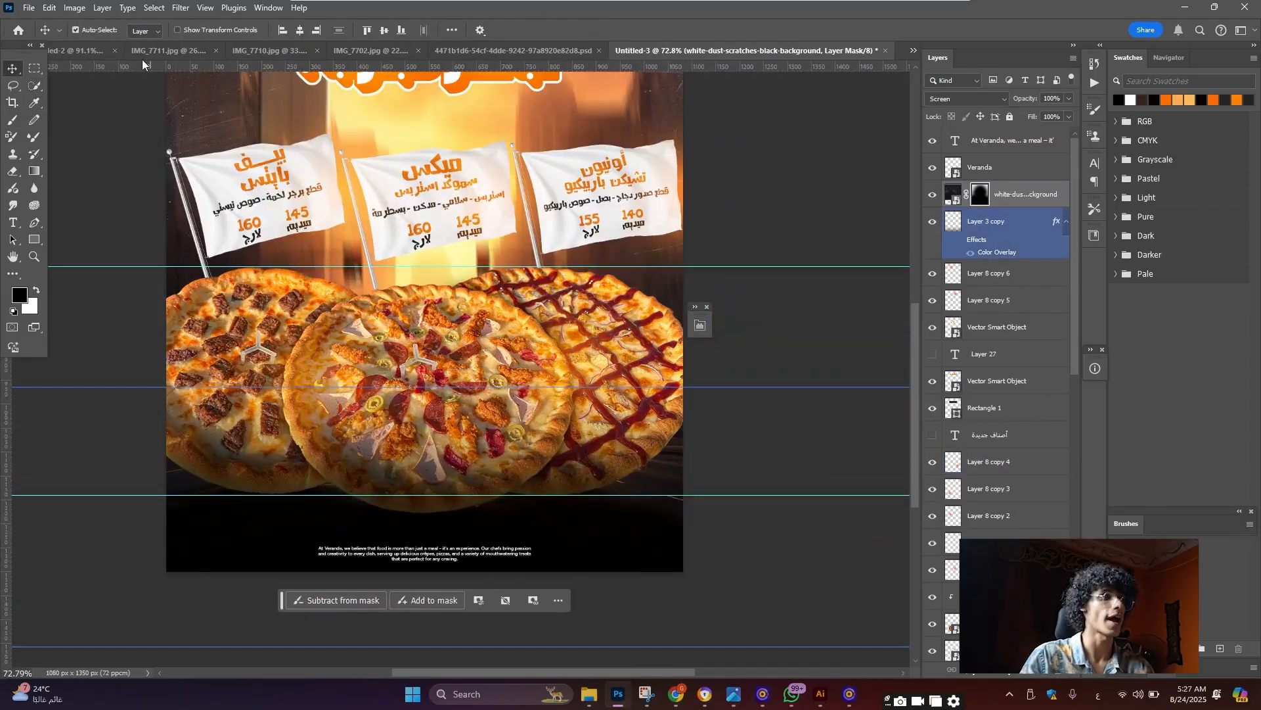
{"action": "left_click", "coordinate": [96, 50]}
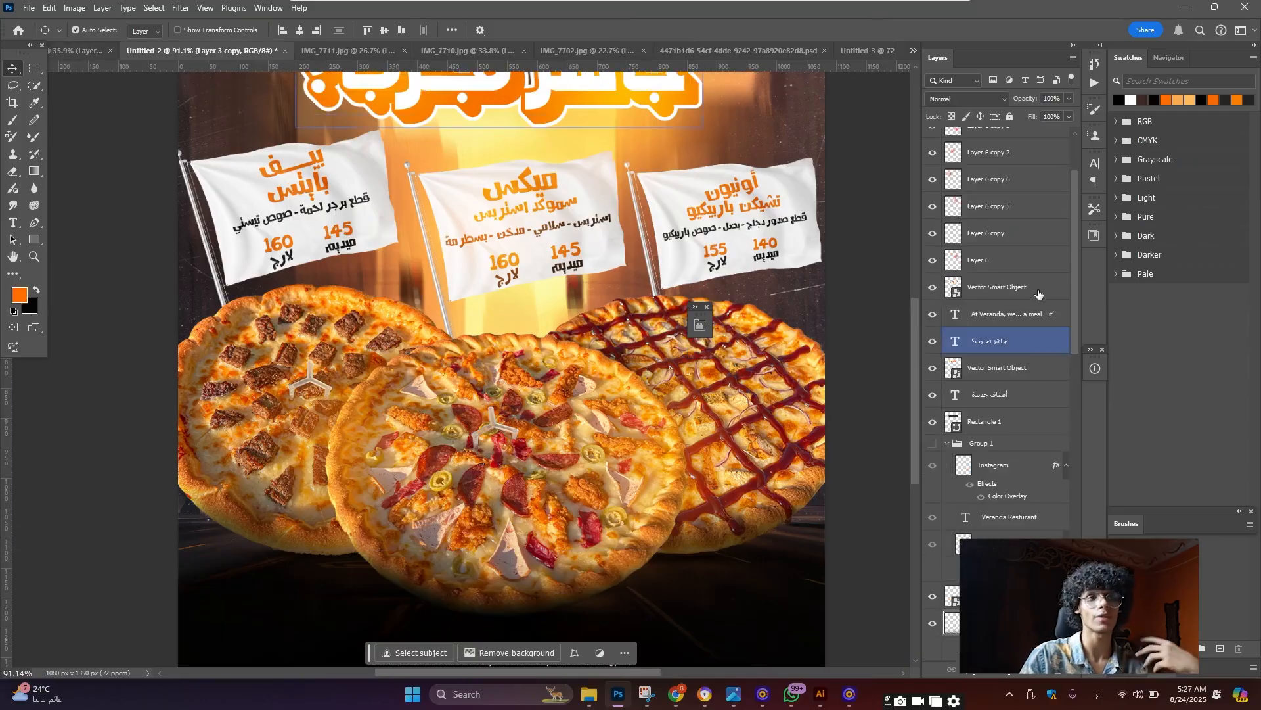
{"action": "scroll", "coordinate": [1038, 293], "scroll_direction": "up", "scroll_amount": 3}
Move Layer 28 to the top of the stack and hide it
{"action": "left_click_drag", "start_coordinate": [979, 168], "coordinate": [530, 342]}
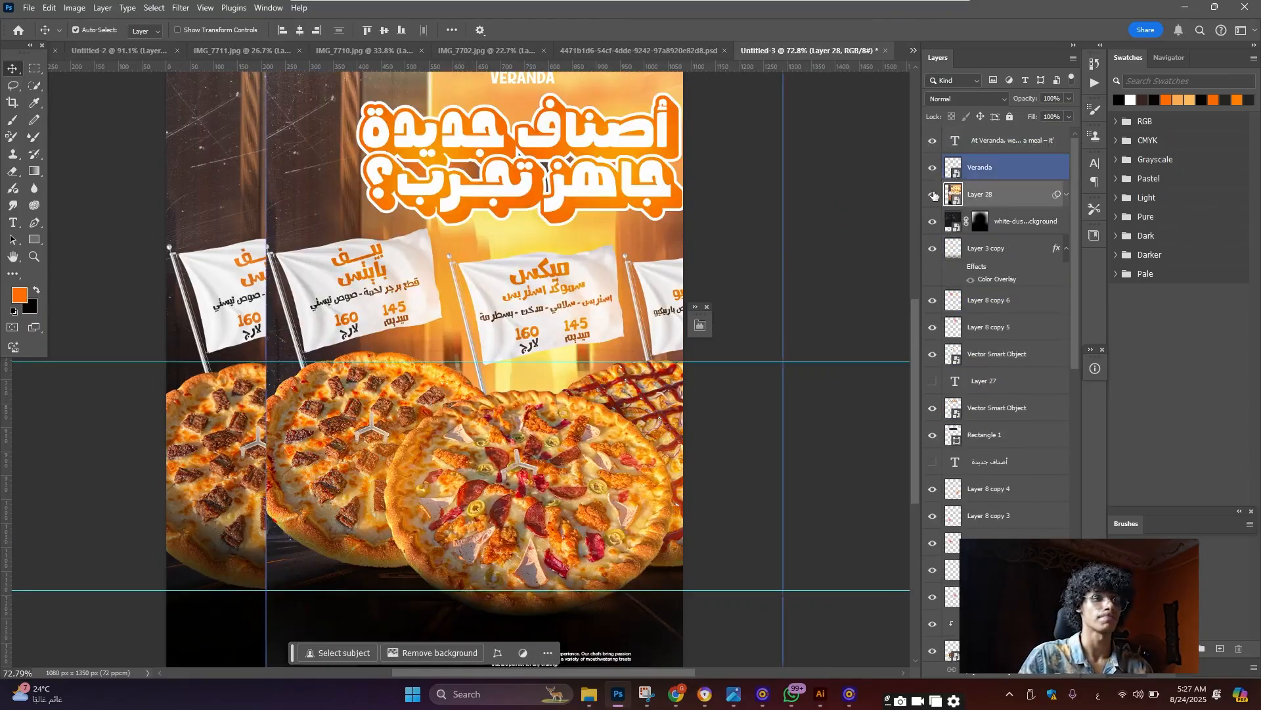
{"action": "left_click_drag", "start_coordinate": [933, 194], "coordinate": [921, 145]}
{"action": "left_click", "coordinate": [932, 140]}
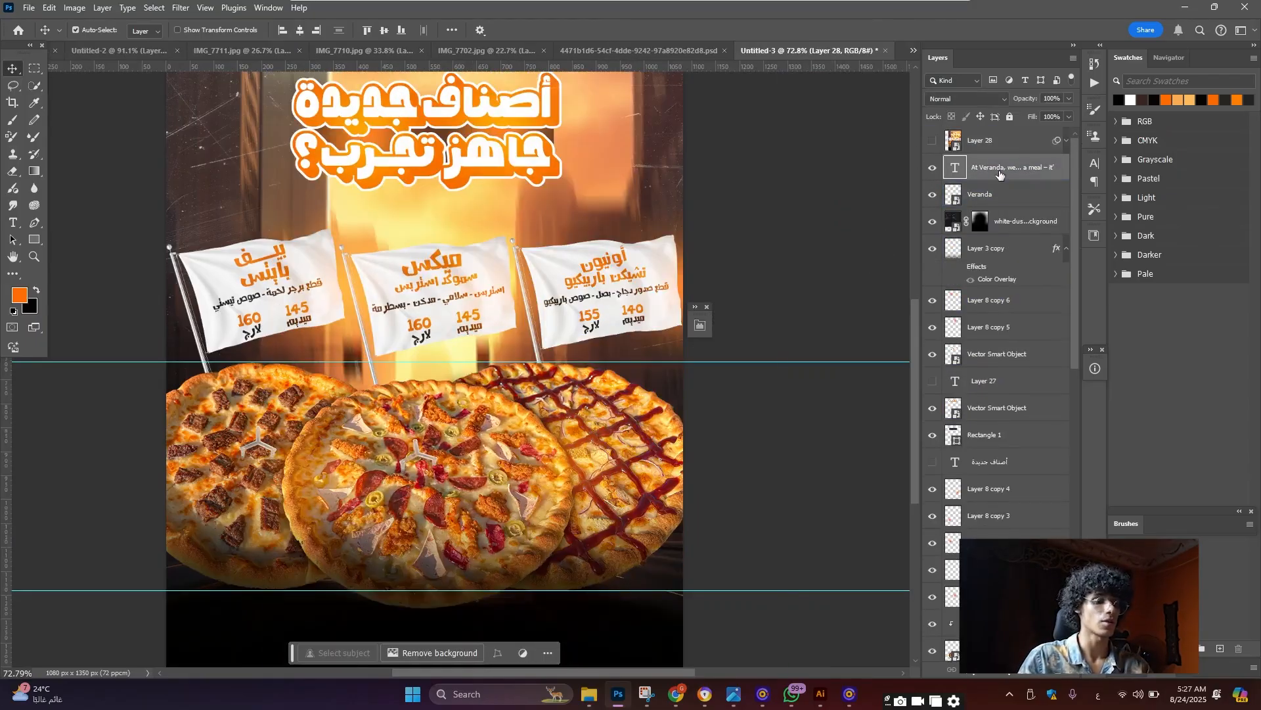
Stamp a merged copy as Layer 29, convert it to a smart object, and reveal Layer 28's Camera Raw filter
{"action": "key", "text": "ctrl+shift+alt+e"}
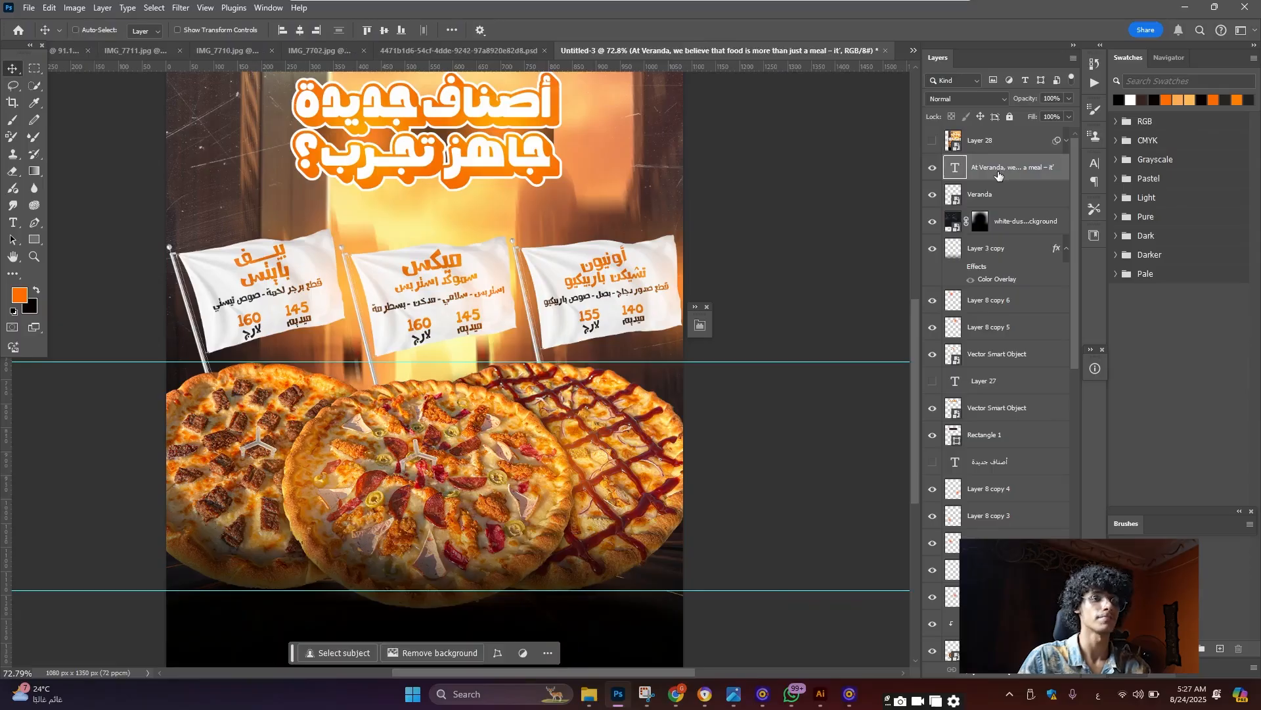
{"action": "right_click", "coordinate": [985, 170]}
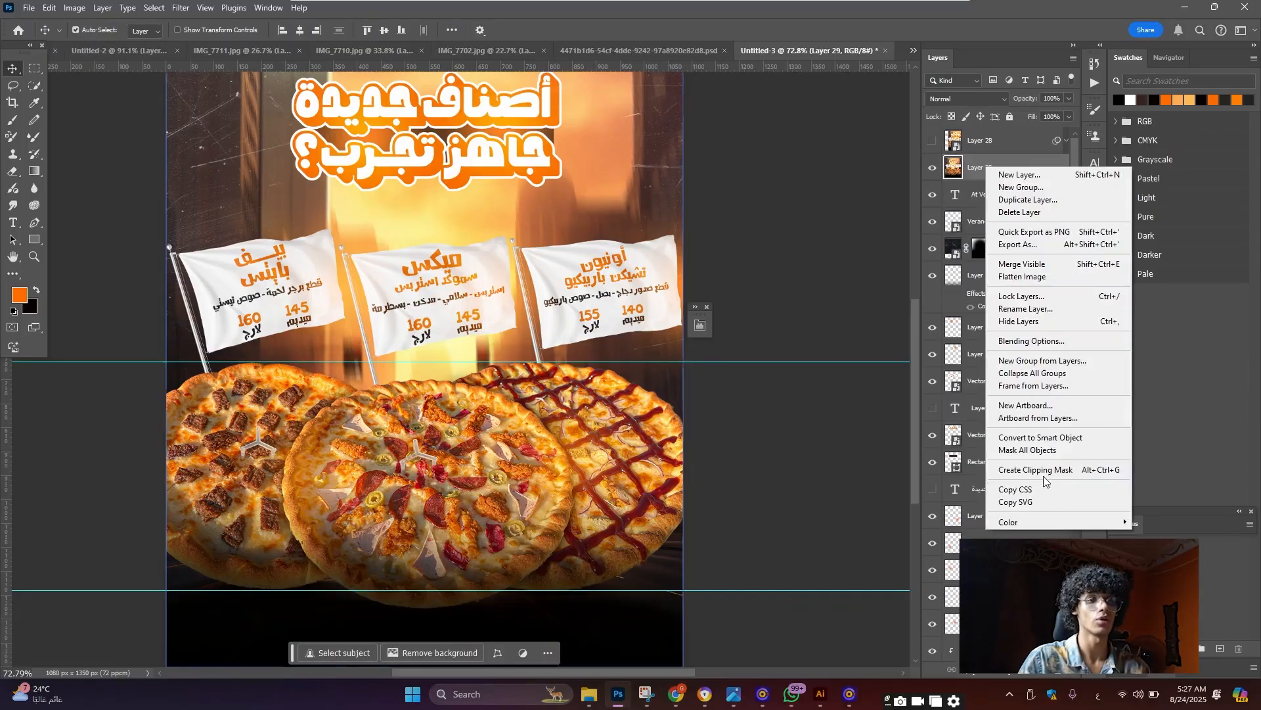
{"action": "left_click", "coordinate": [1025, 439]}
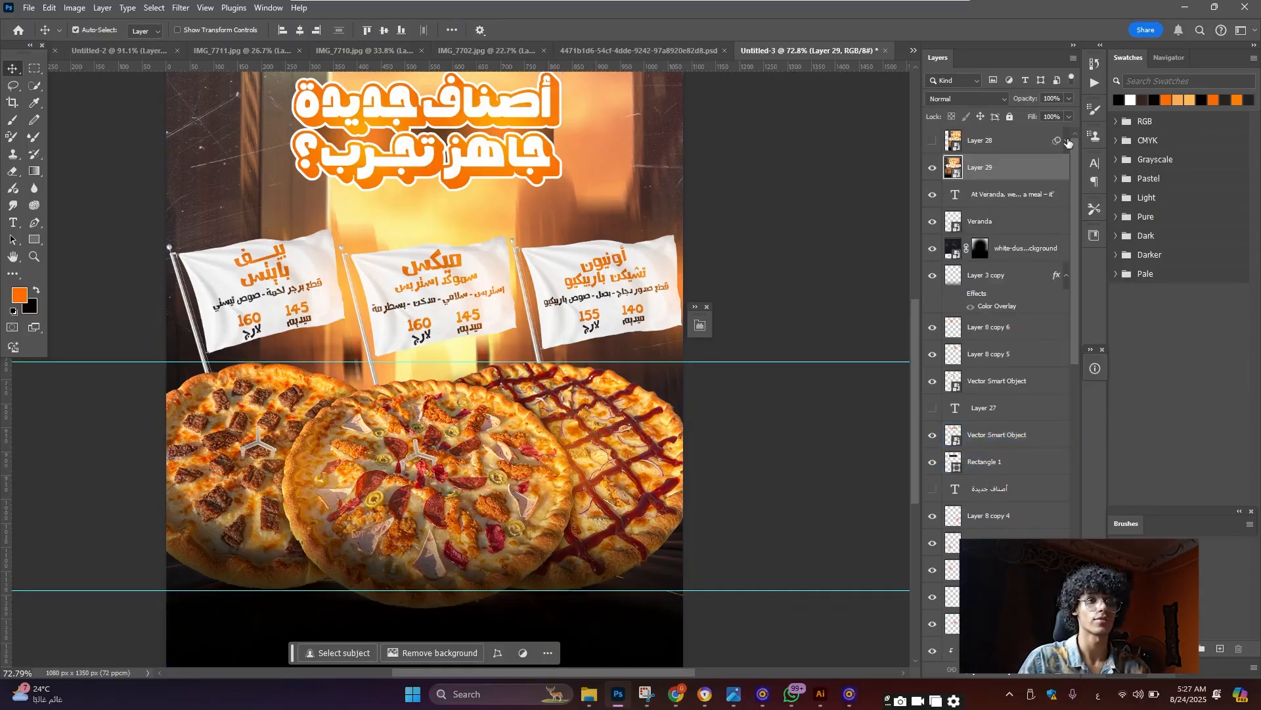
{"action": "left_click", "coordinate": [1066, 141]}
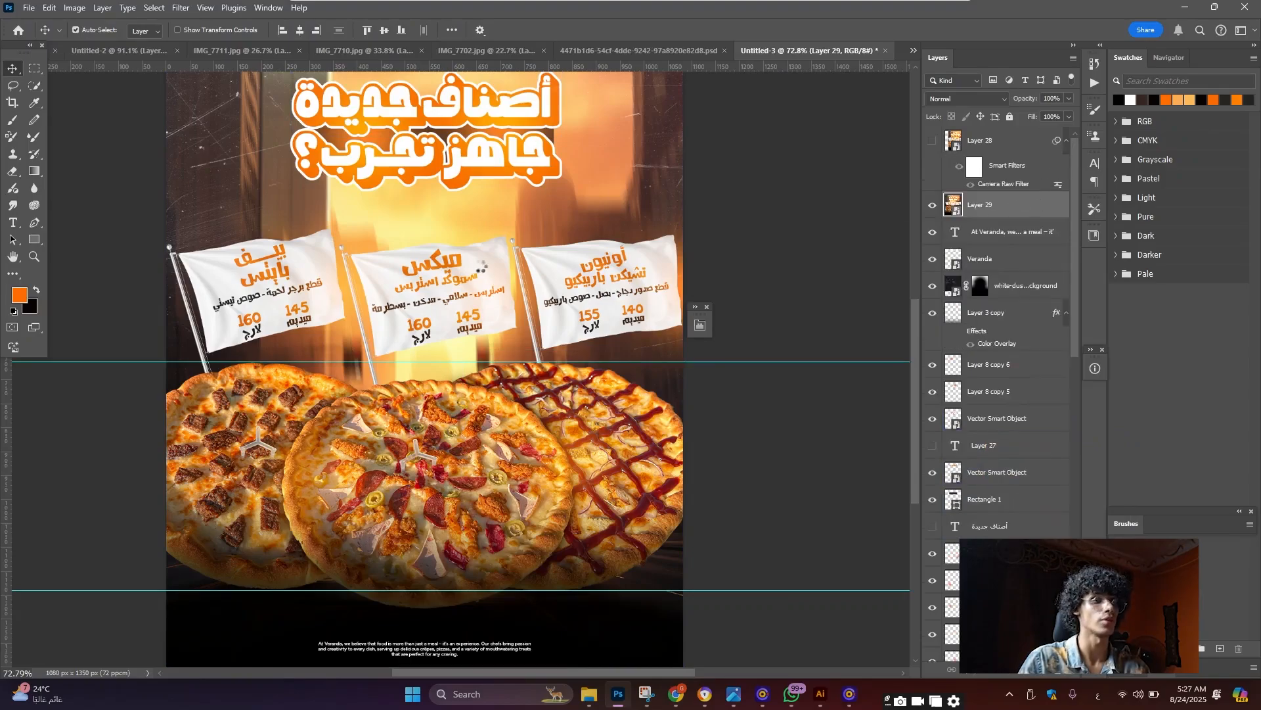
{"action": "scroll", "coordinate": [484, 248], "scroll_direction": "down", "scroll_amount": 6}
{"action": "scroll", "coordinate": [482, 246], "scroll_direction": "up", "scroll_amount": 6}
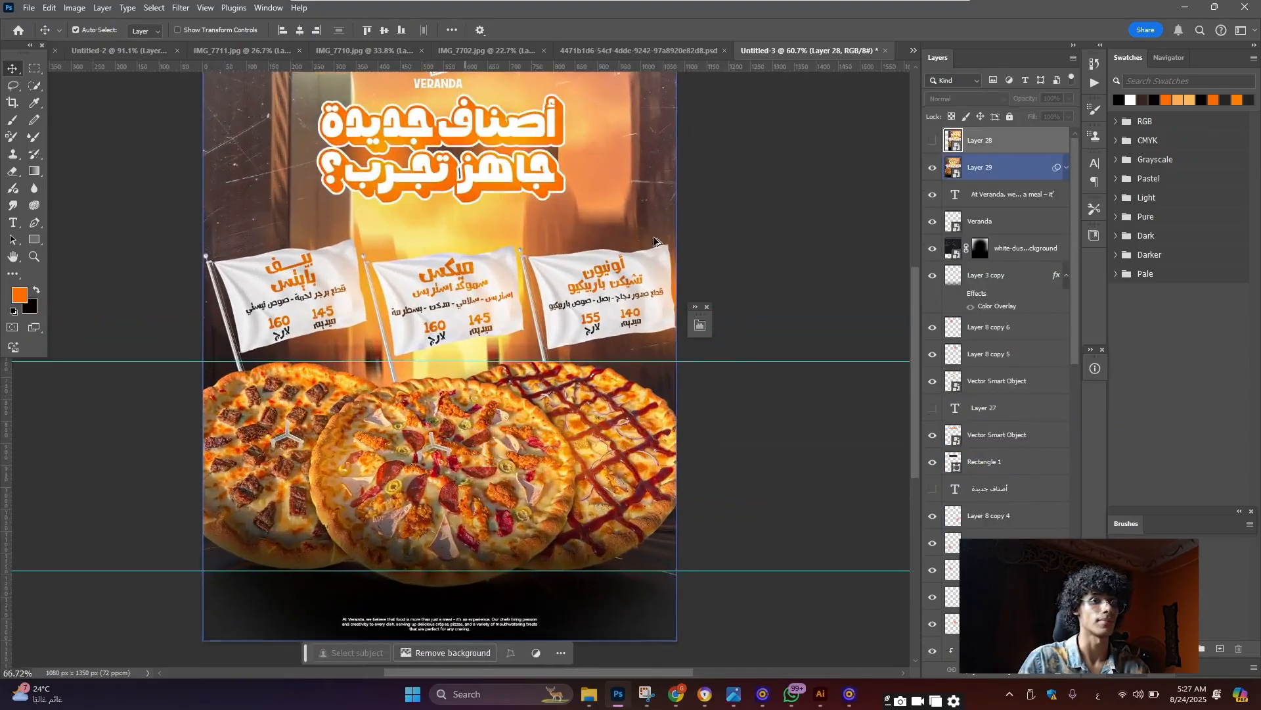
{"action": "scroll", "coordinate": [653, 241], "scroll_direction": "down", "scroll_amount": 1}
Review the Camera Raw Light, Color and Effects settings, set Vignette Midpoint to 71, and apply
{"action": "double_click", "coordinate": [1017, 209]}
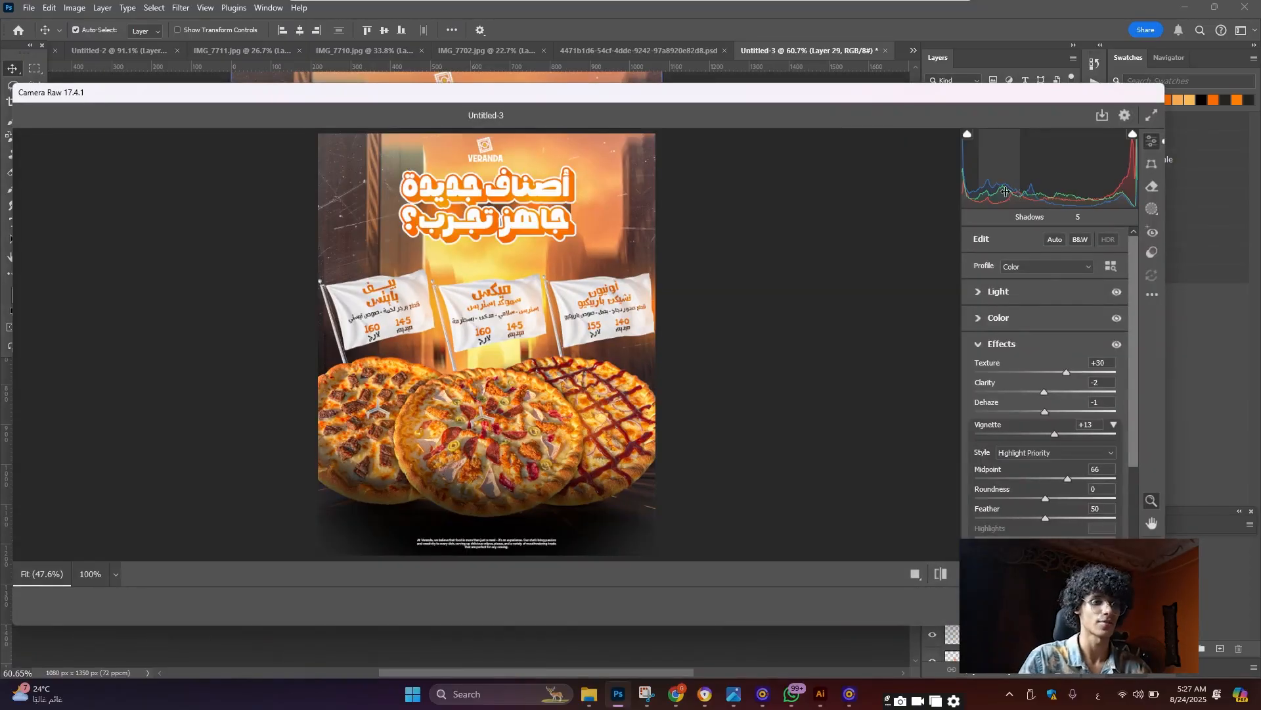
{"action": "left_click", "coordinate": [1018, 288]}
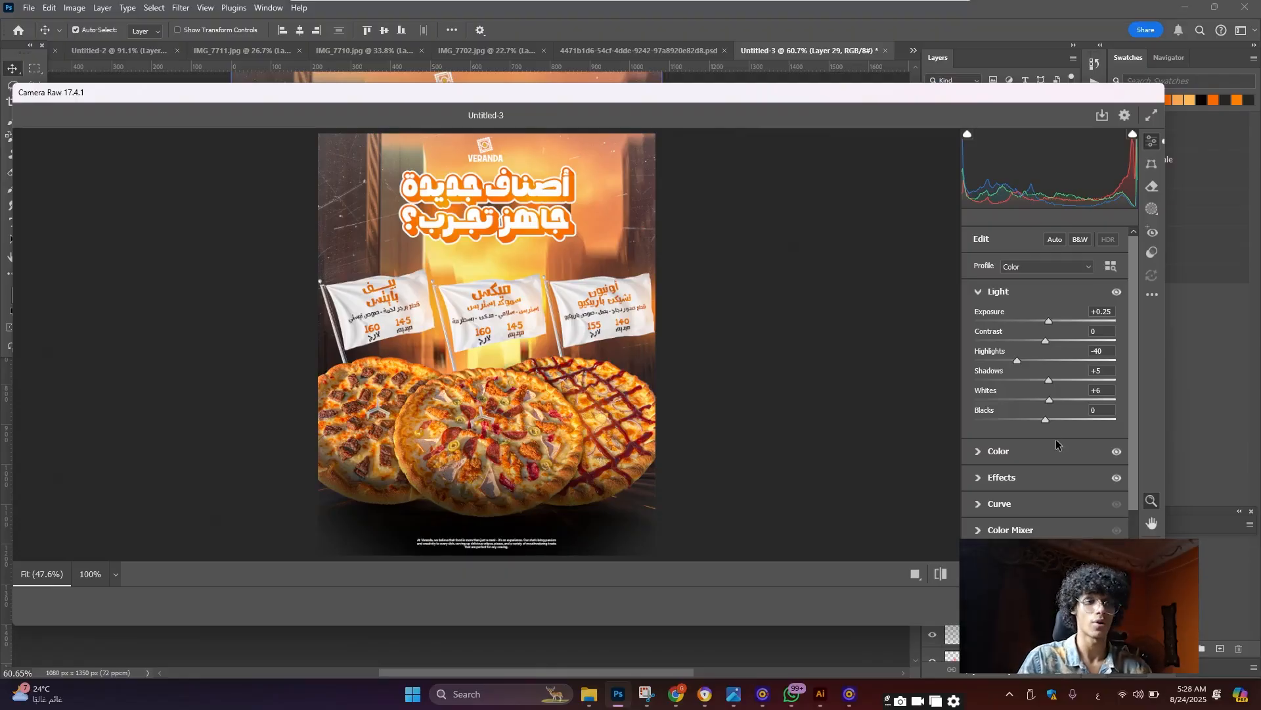
{"action": "left_click", "coordinate": [1042, 454]}
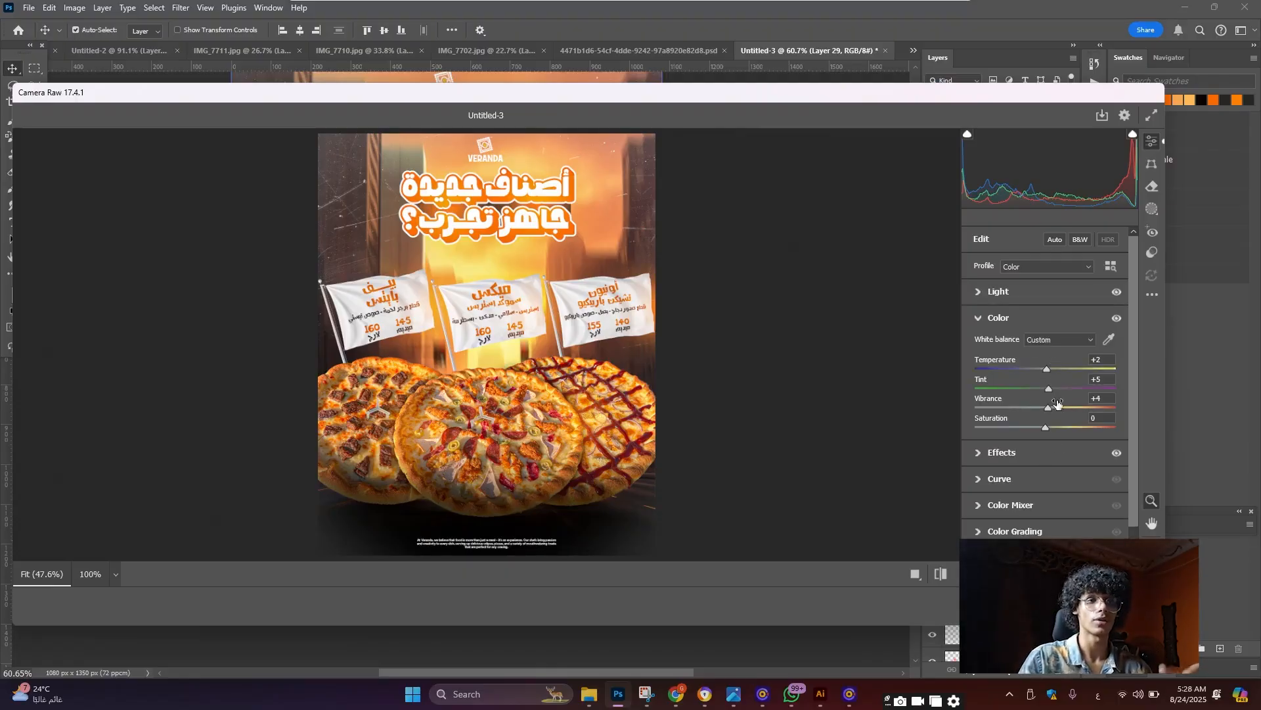
{"action": "left_click", "coordinate": [1055, 444]}
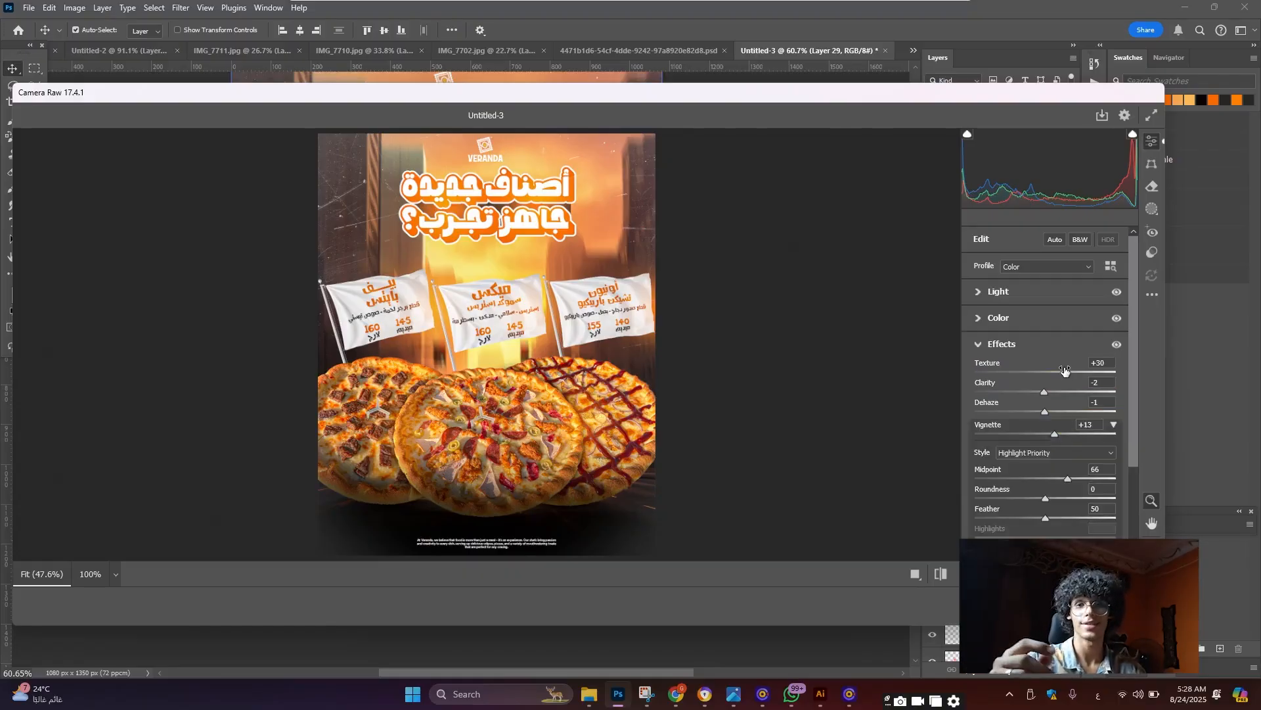
{"action": "mouse_move", "coordinate": [1065, 370]}
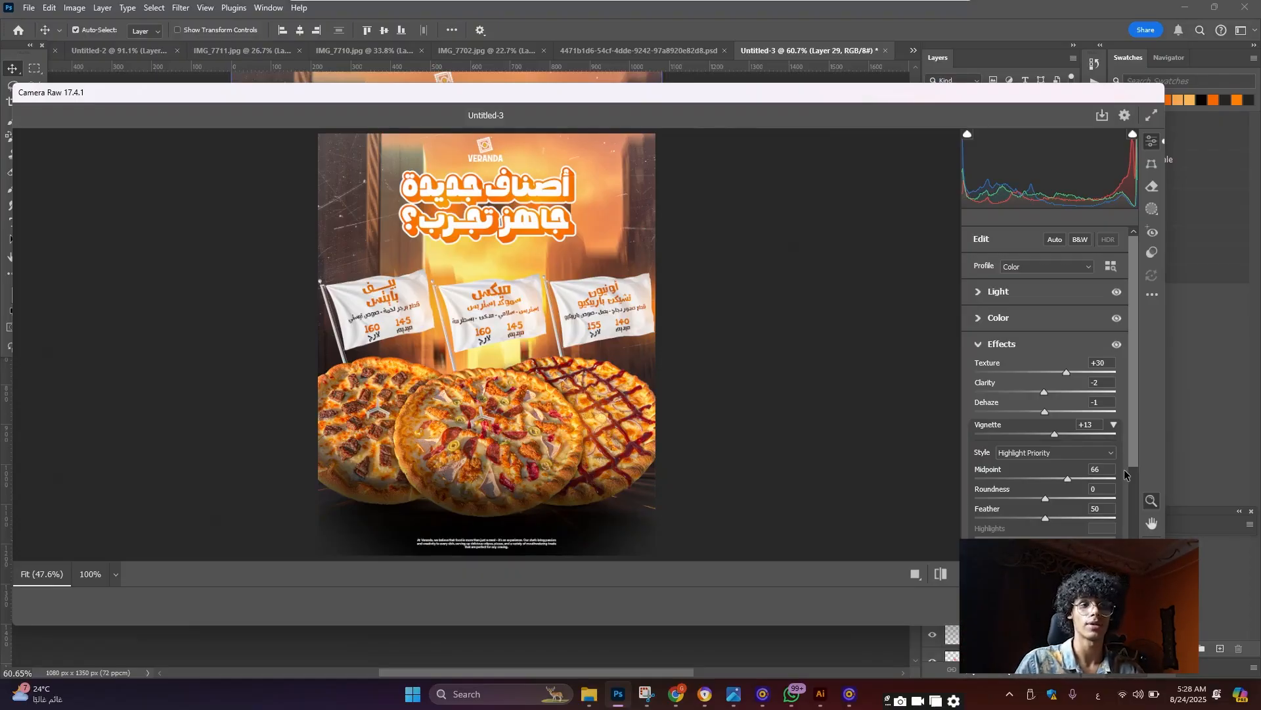
{"action": "mouse_move", "coordinate": [1067, 478]}
{"action": "left_mouse_down"}
{"action": "mouse_move", "coordinate": [1051, 484]}
{"action": "mouse_move", "coordinate": [1076, 485]}
{"action": "left_mouse_up"}
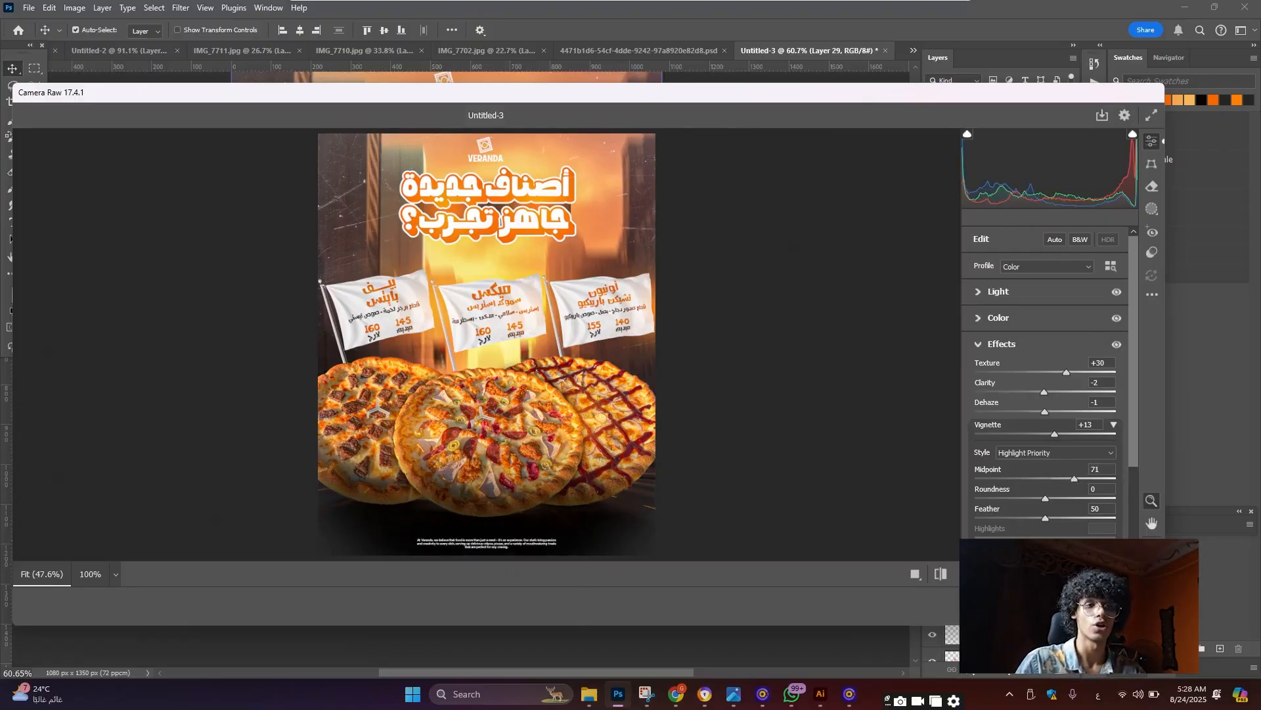
{"action": "scroll", "coordinate": [1045, 381], "scroll_direction": "down", "scroll_amount": 3}
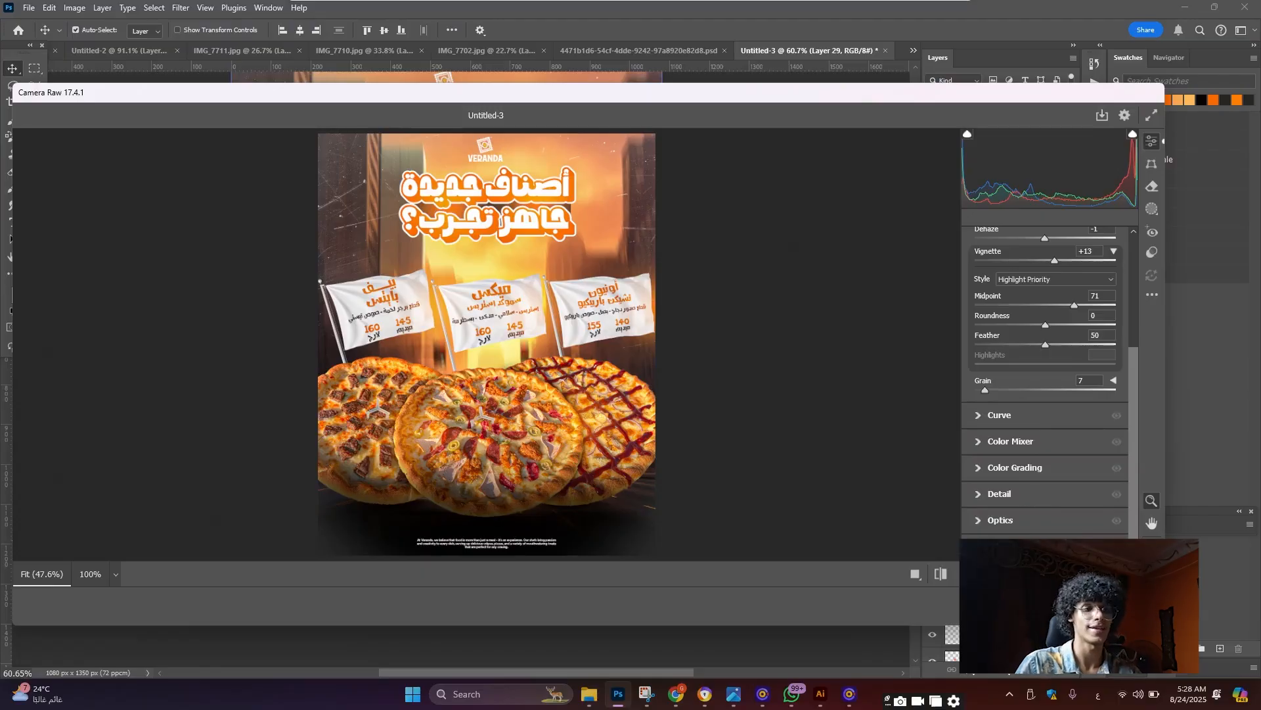
{"action": "key", "text": "Return"}
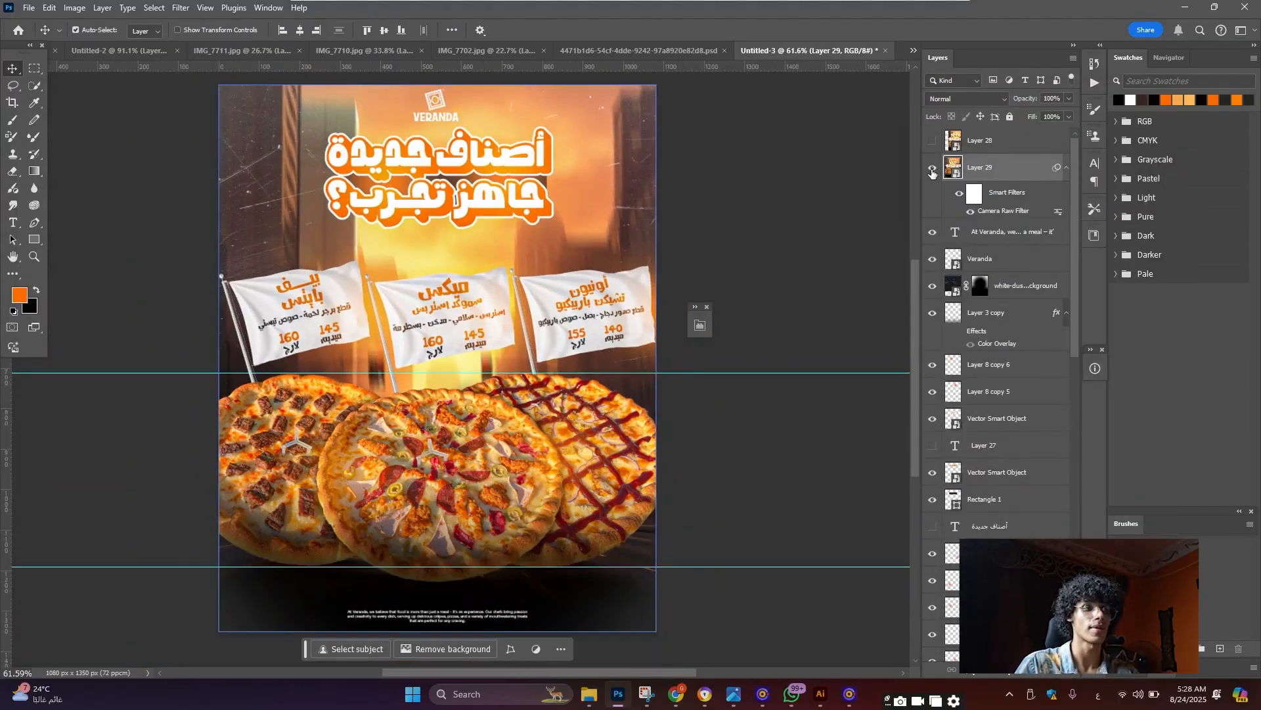
Toggle Layer 29's visibility to compare the graded and ungraded poster
{"action": "left_click", "coordinate": [932, 171]}
{"action": "left_click", "coordinate": [932, 171]}
{"action": "scroll", "coordinate": [424, 329], "scroll_direction": "down", "scroll_amount": 3}
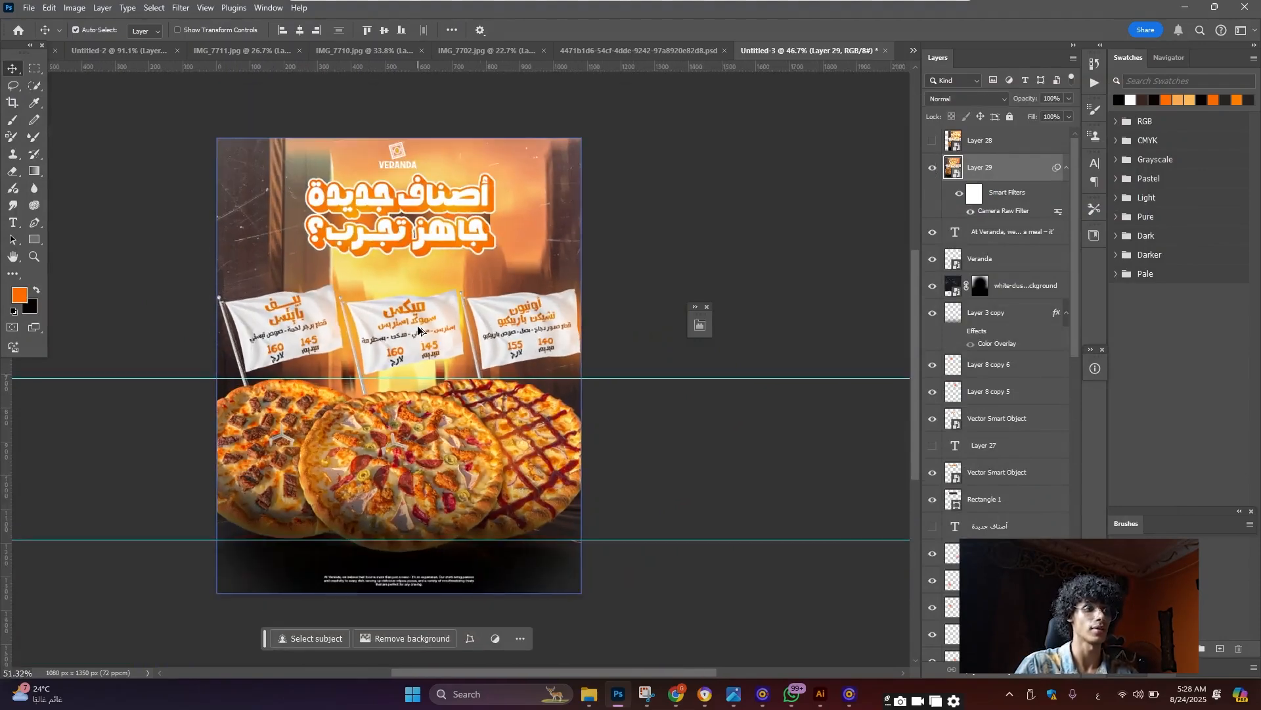
{"action": "scroll", "coordinate": [419, 330], "scroll_direction": "up", "scroll_amount": 2}
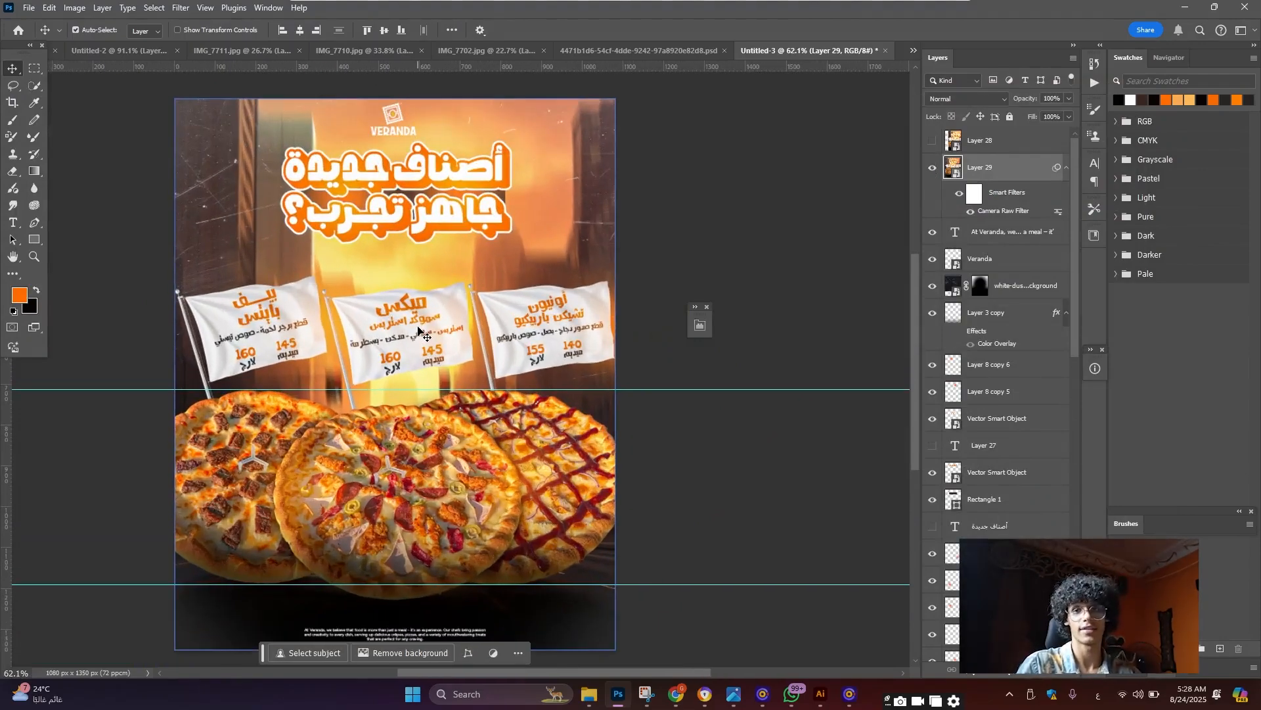